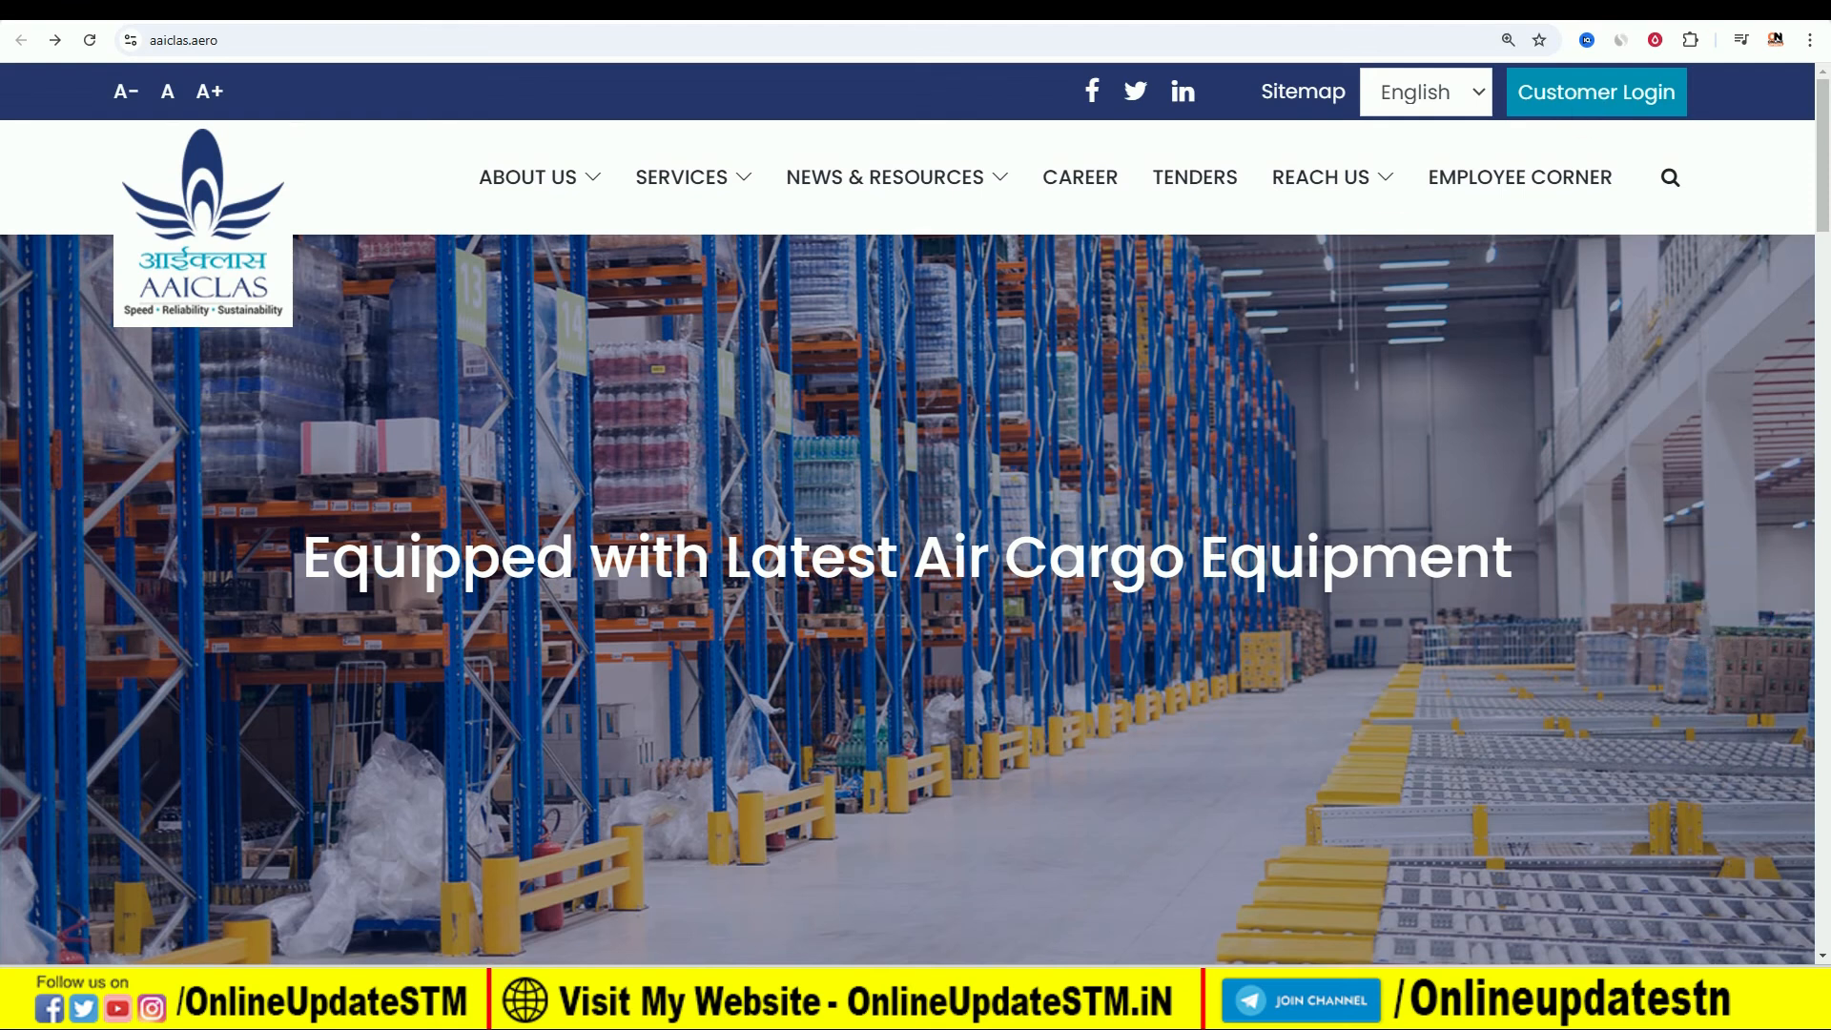
# - Find the Online Update STM website through a Google search in a new tab and open its AAICLAS Security Screener Vacancy 2024 article
pyautogui.hotkey('ctrl', 't')
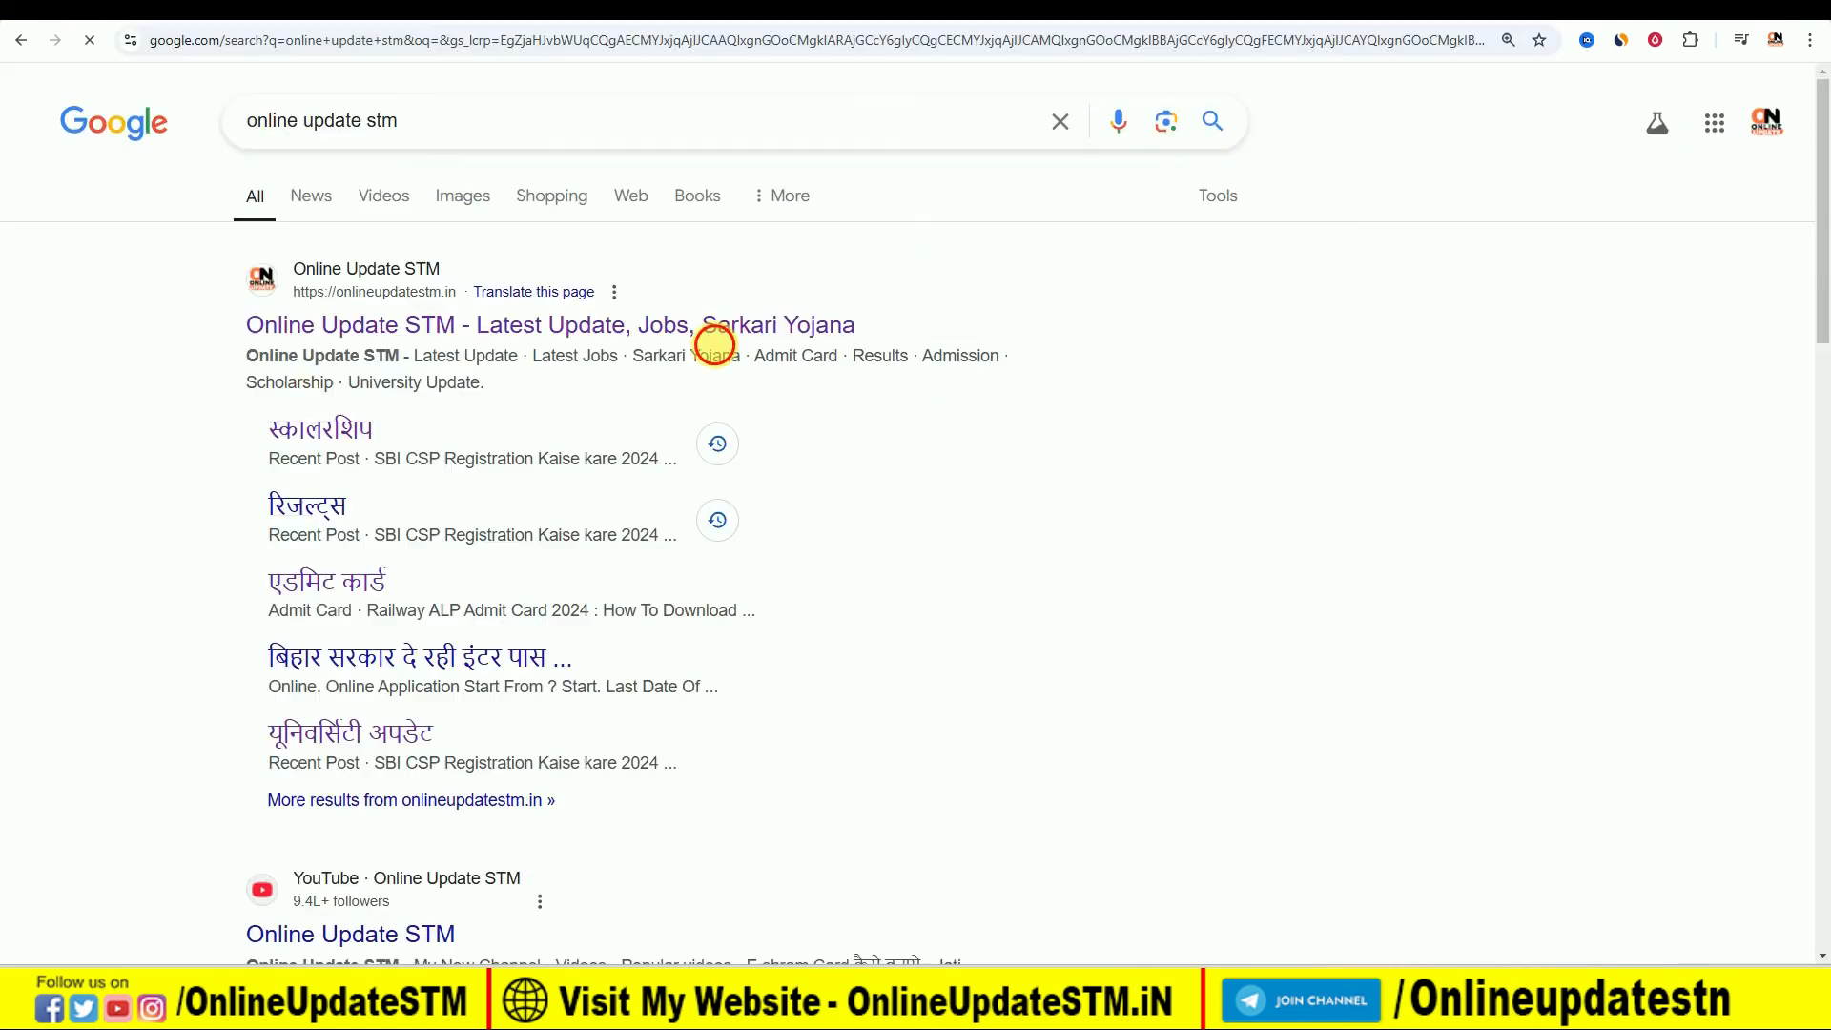
pyautogui.click(711, 335)
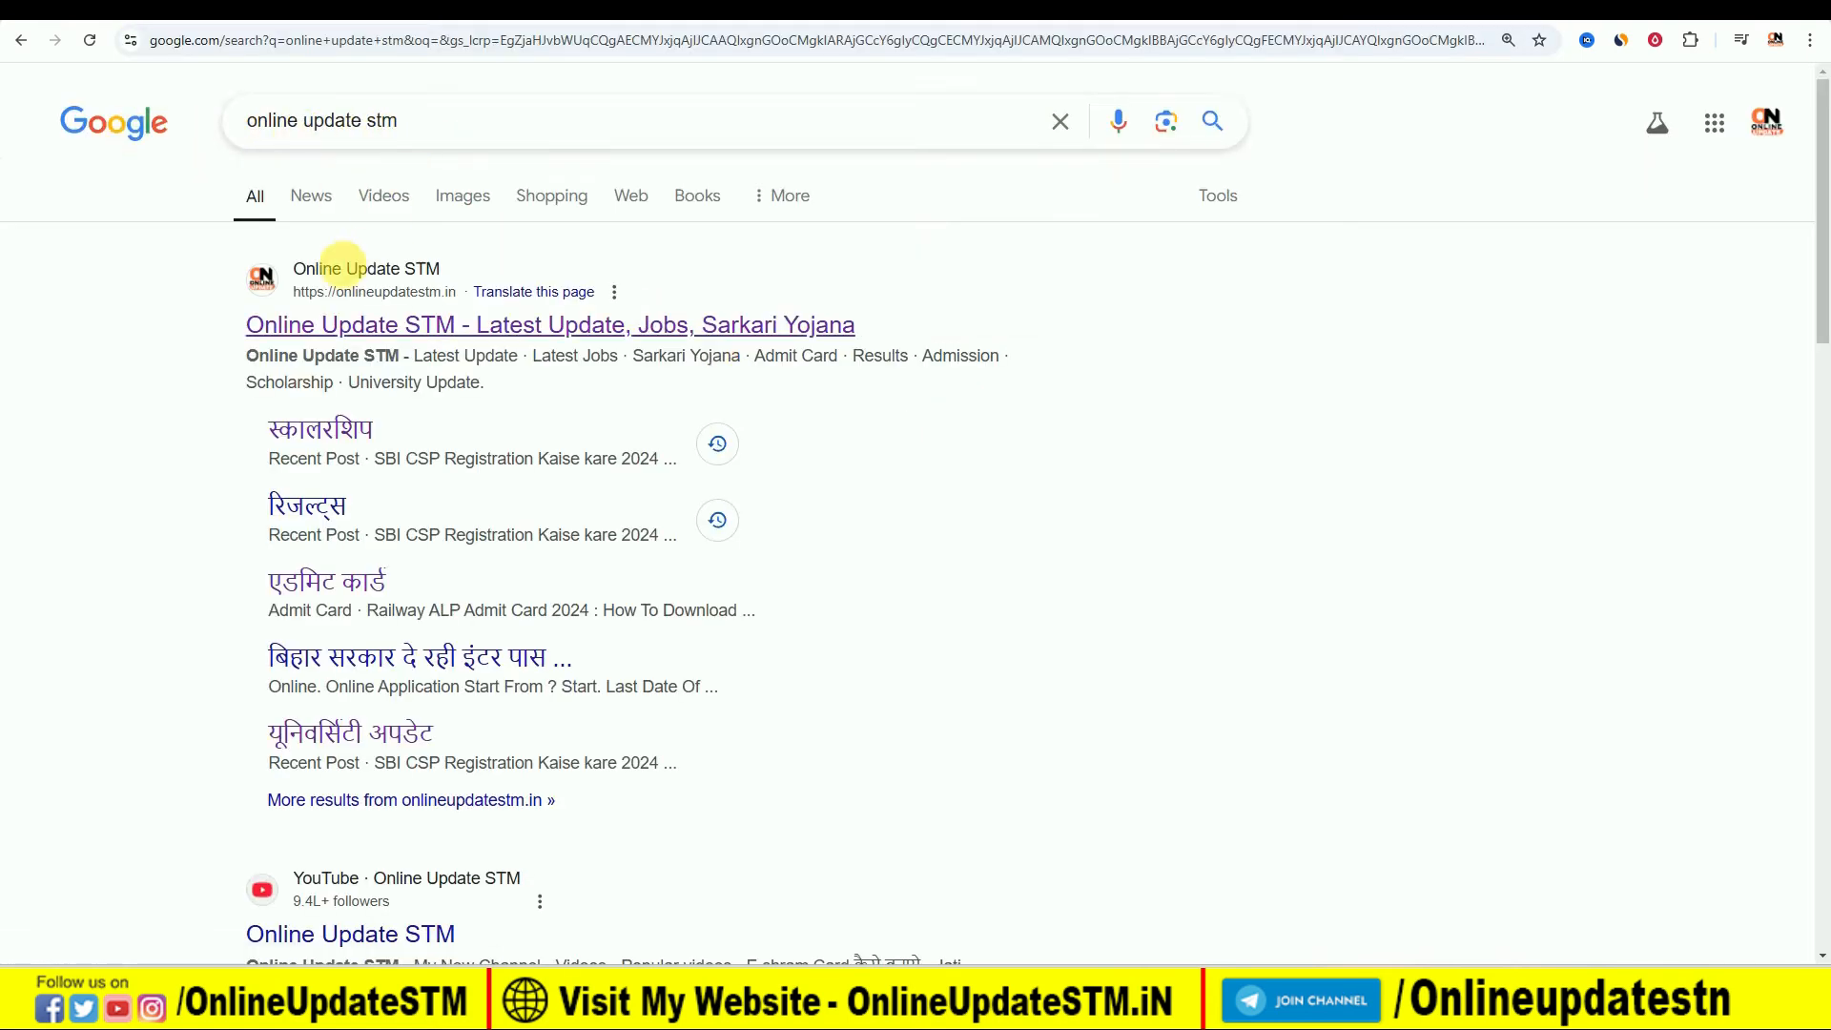
pyautogui.click(437, 331)
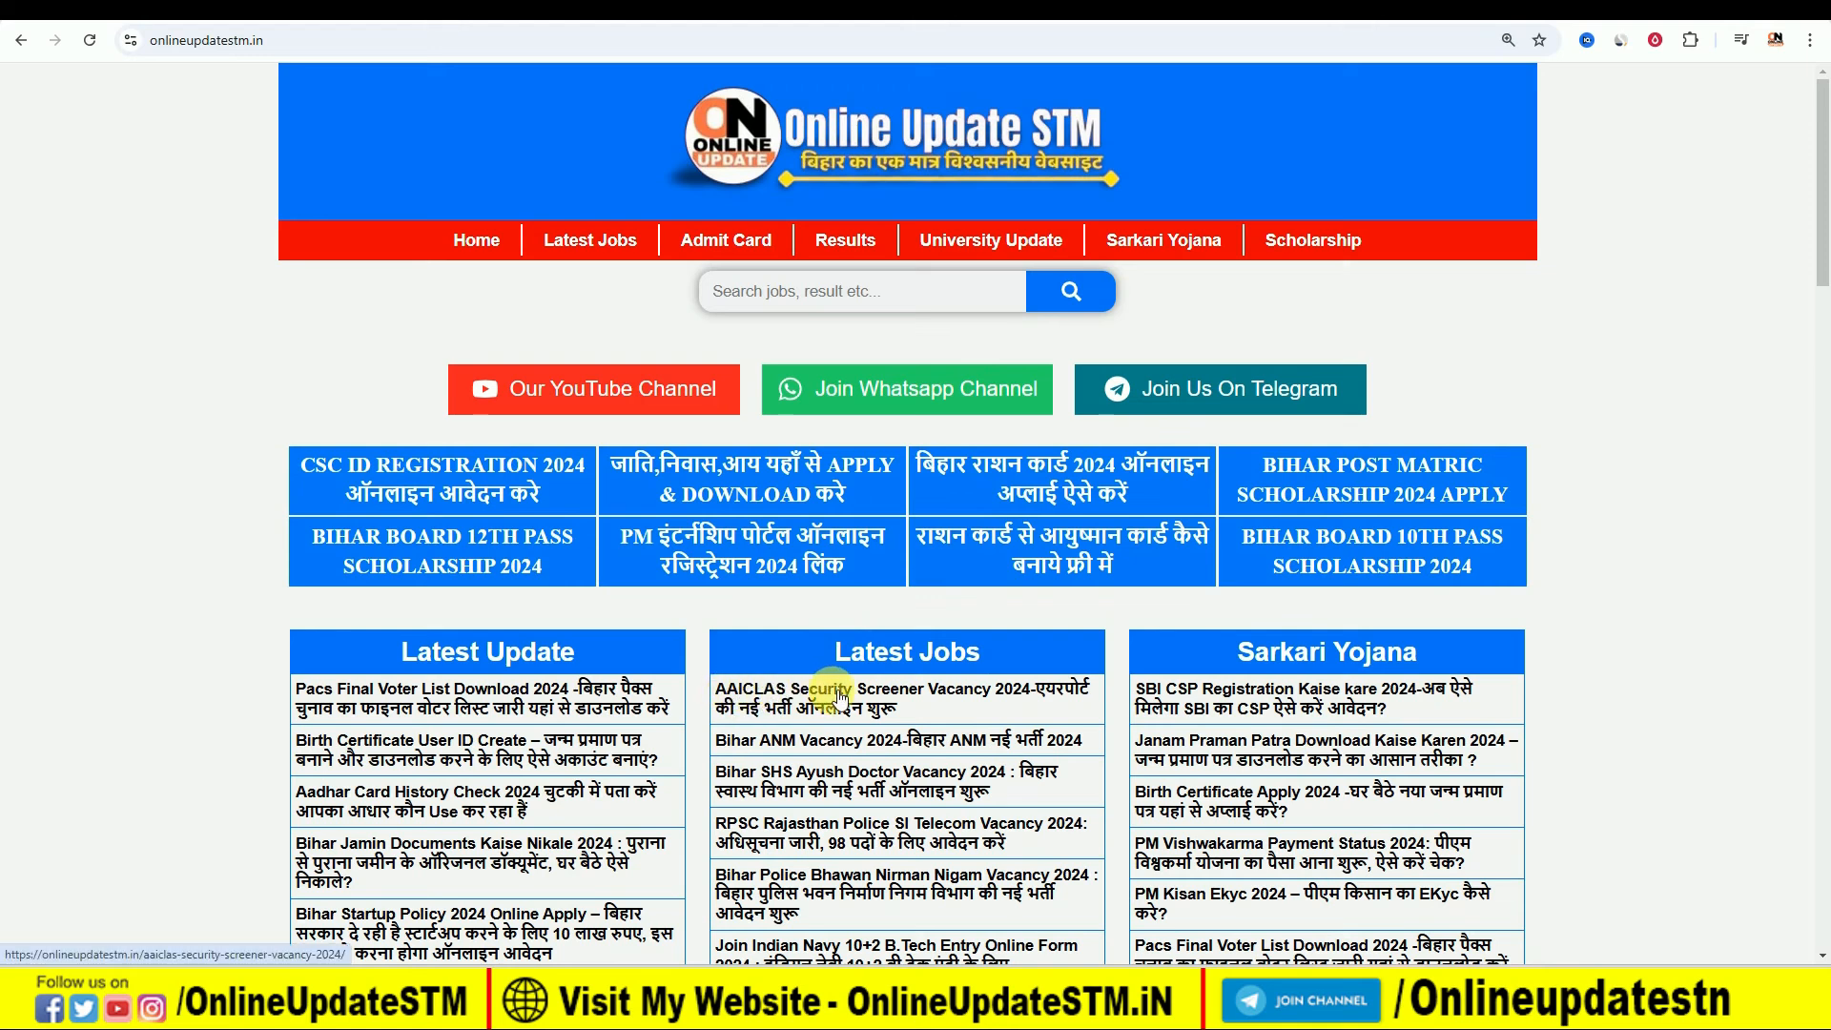
pyautogui.click(885, 697)
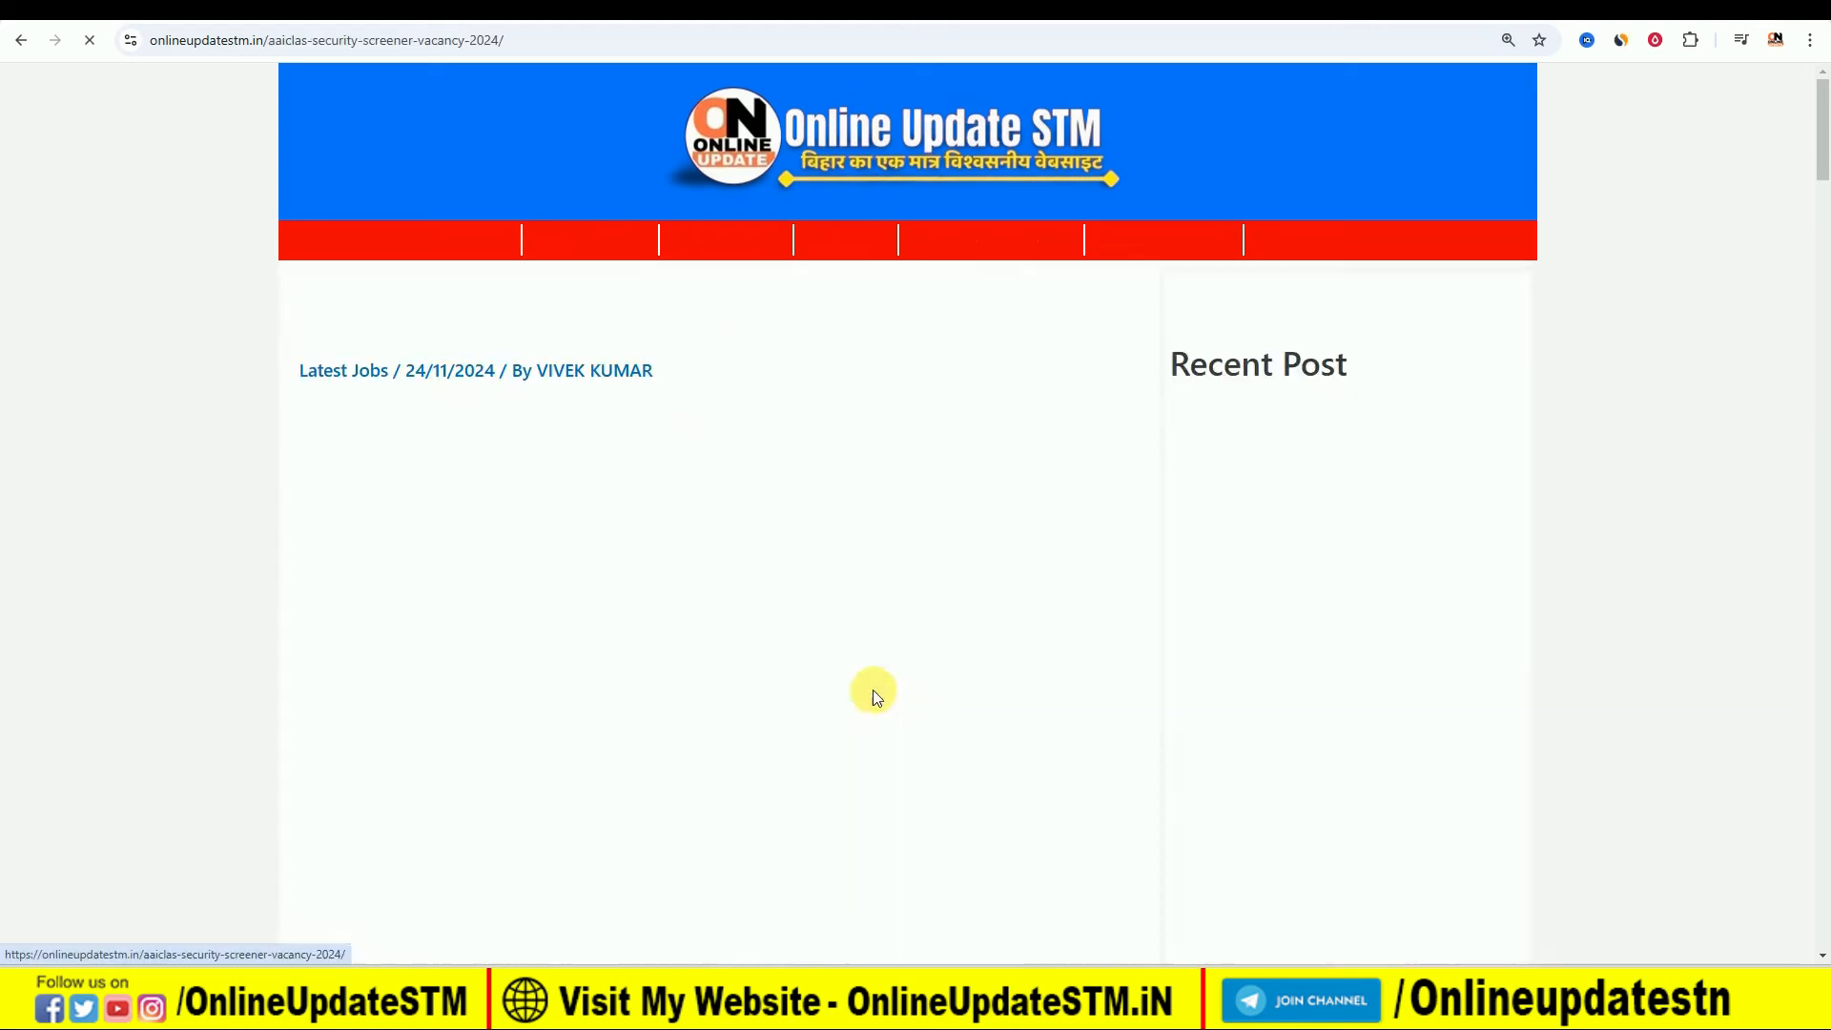
# - Read through the article's recruitment details, qualification, age limit, selection process, salary and application sections down to the Important Link table
pyautogui.scroll(-12, 843, 639)
pyautogui.scroll(-4, 854, 639)
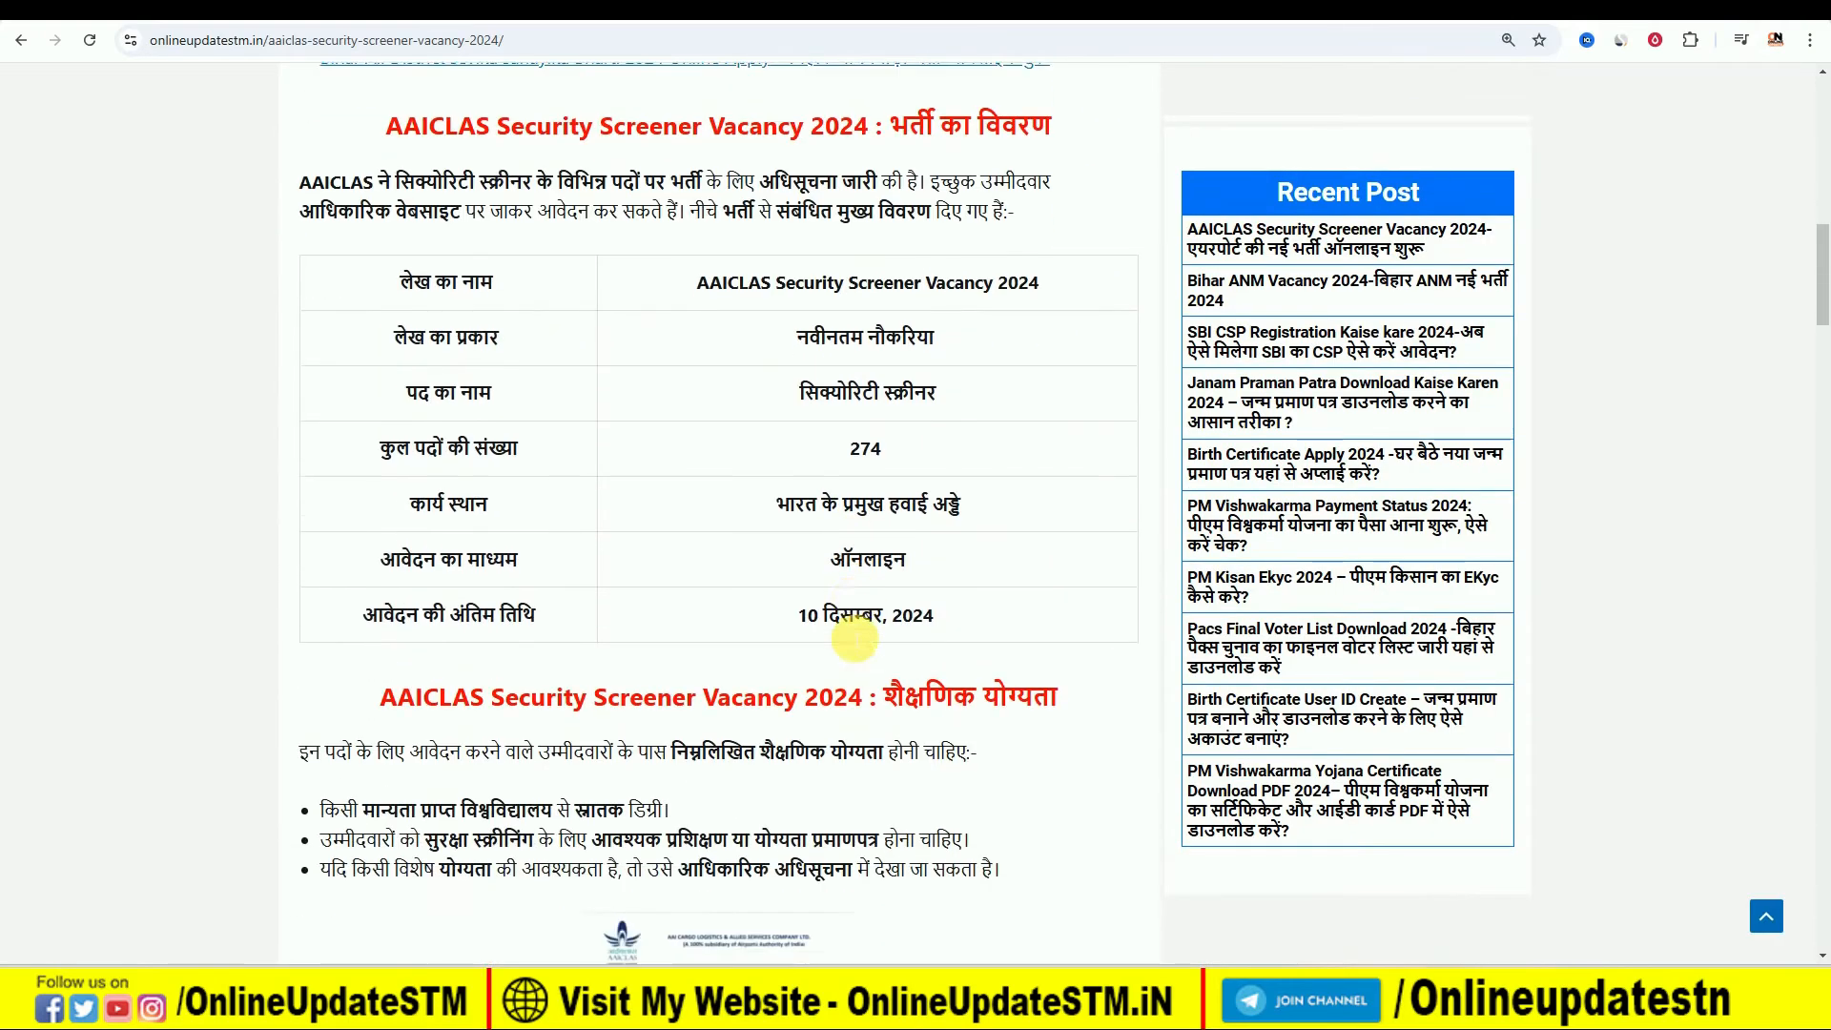
pyautogui.moveTo(847, 414); pyautogui.dragTo(932, 413)
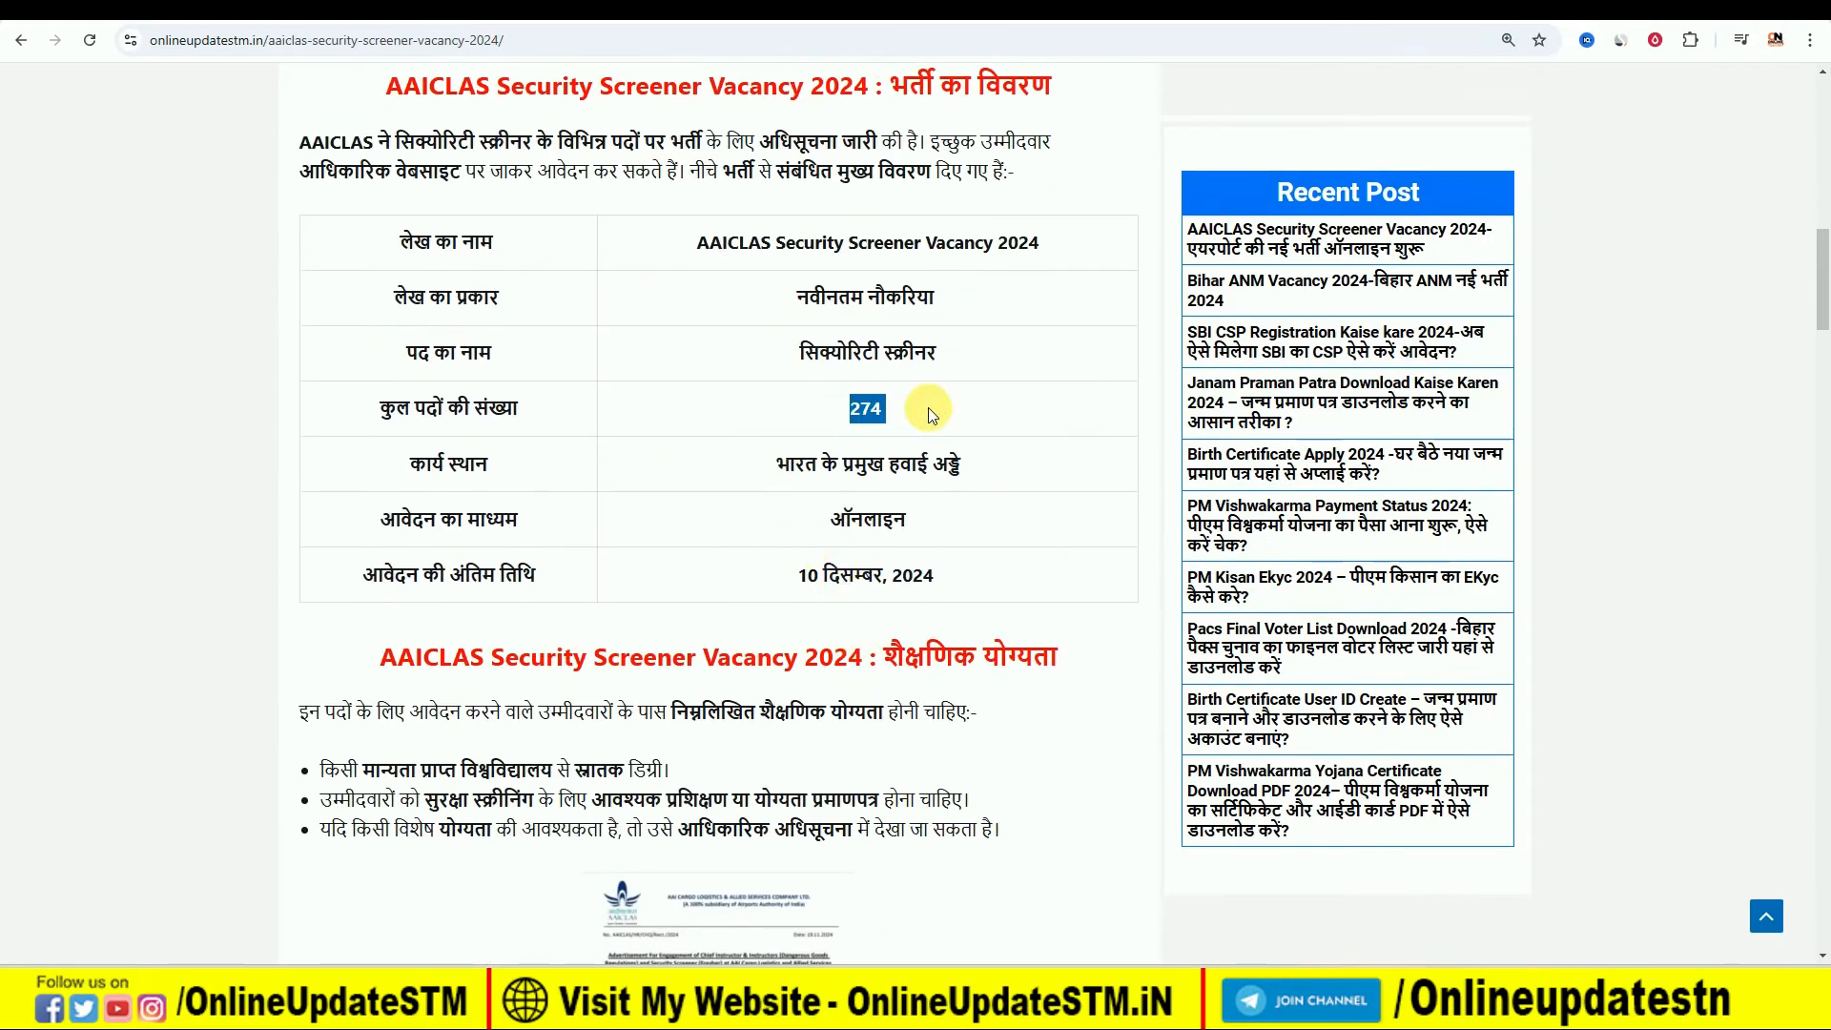
pyautogui.click(863, 415)
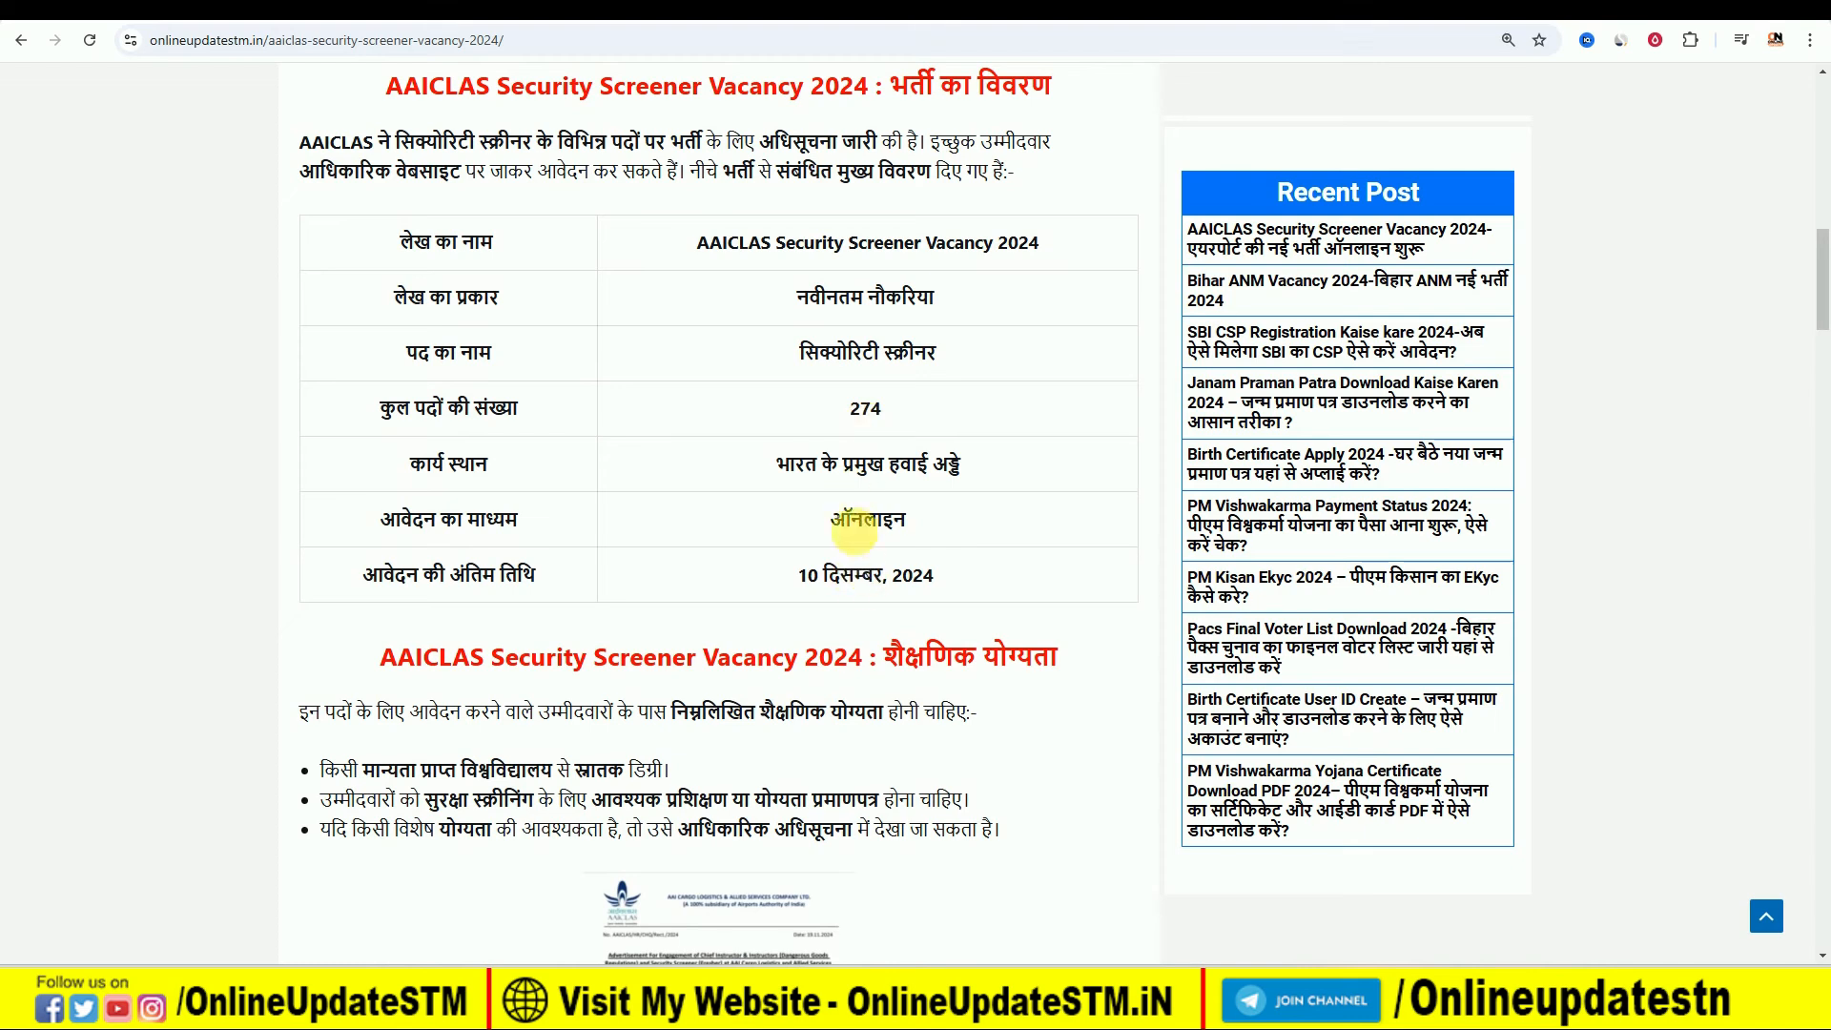
pyautogui.scroll(-5, 849, 540)
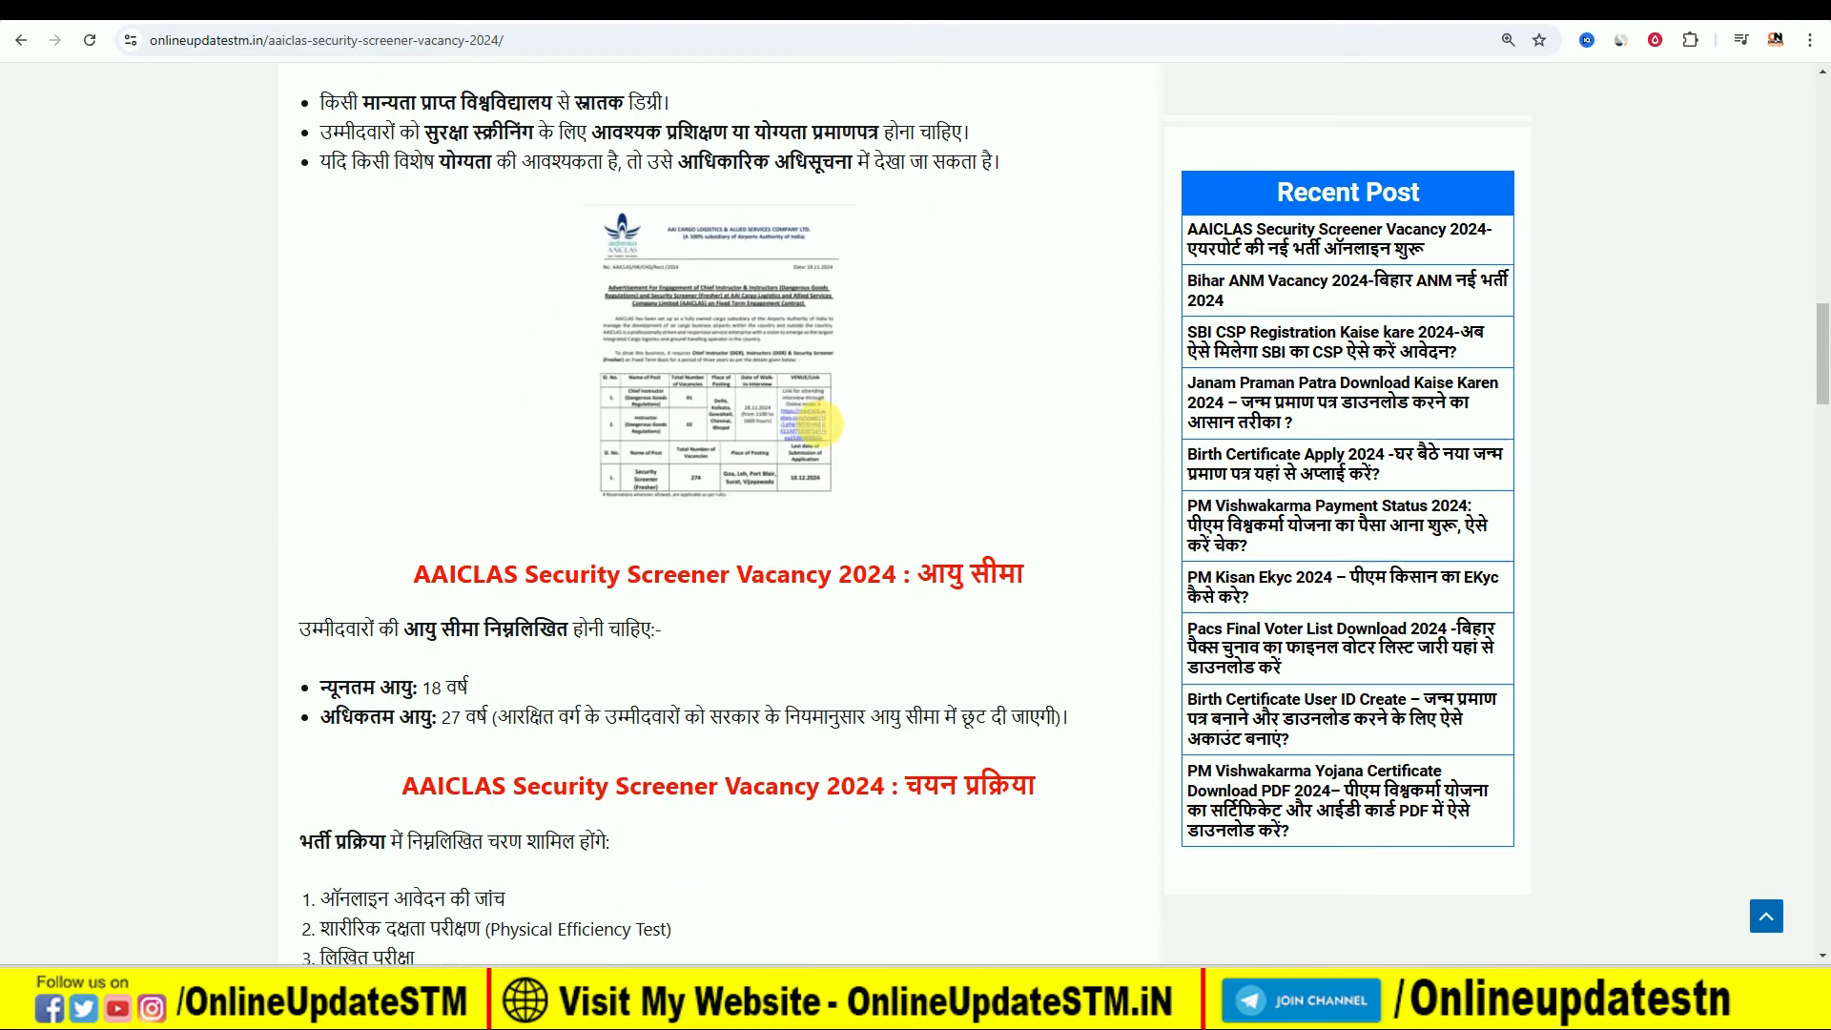
pyautogui.scroll(1, 812, 421)
pyautogui.scroll(-8, 878, 410)
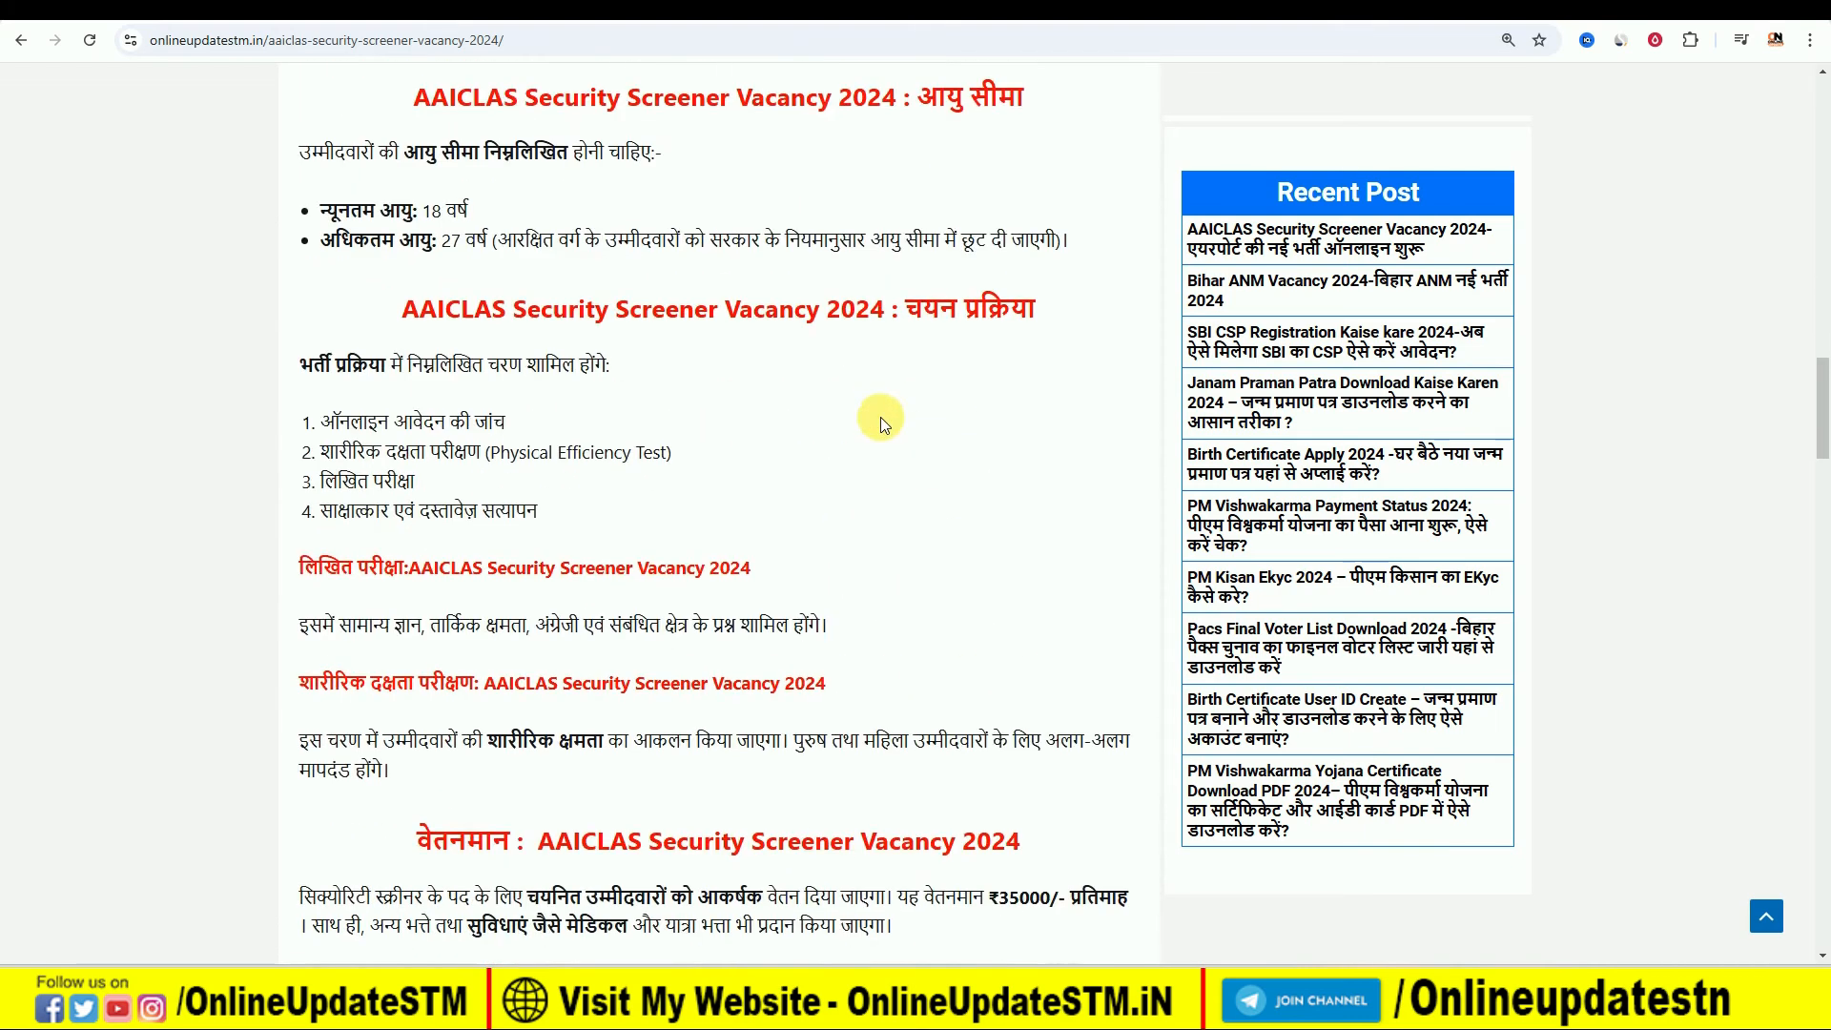
pyautogui.moveTo(424, 211); pyautogui.dragTo(470, 210)
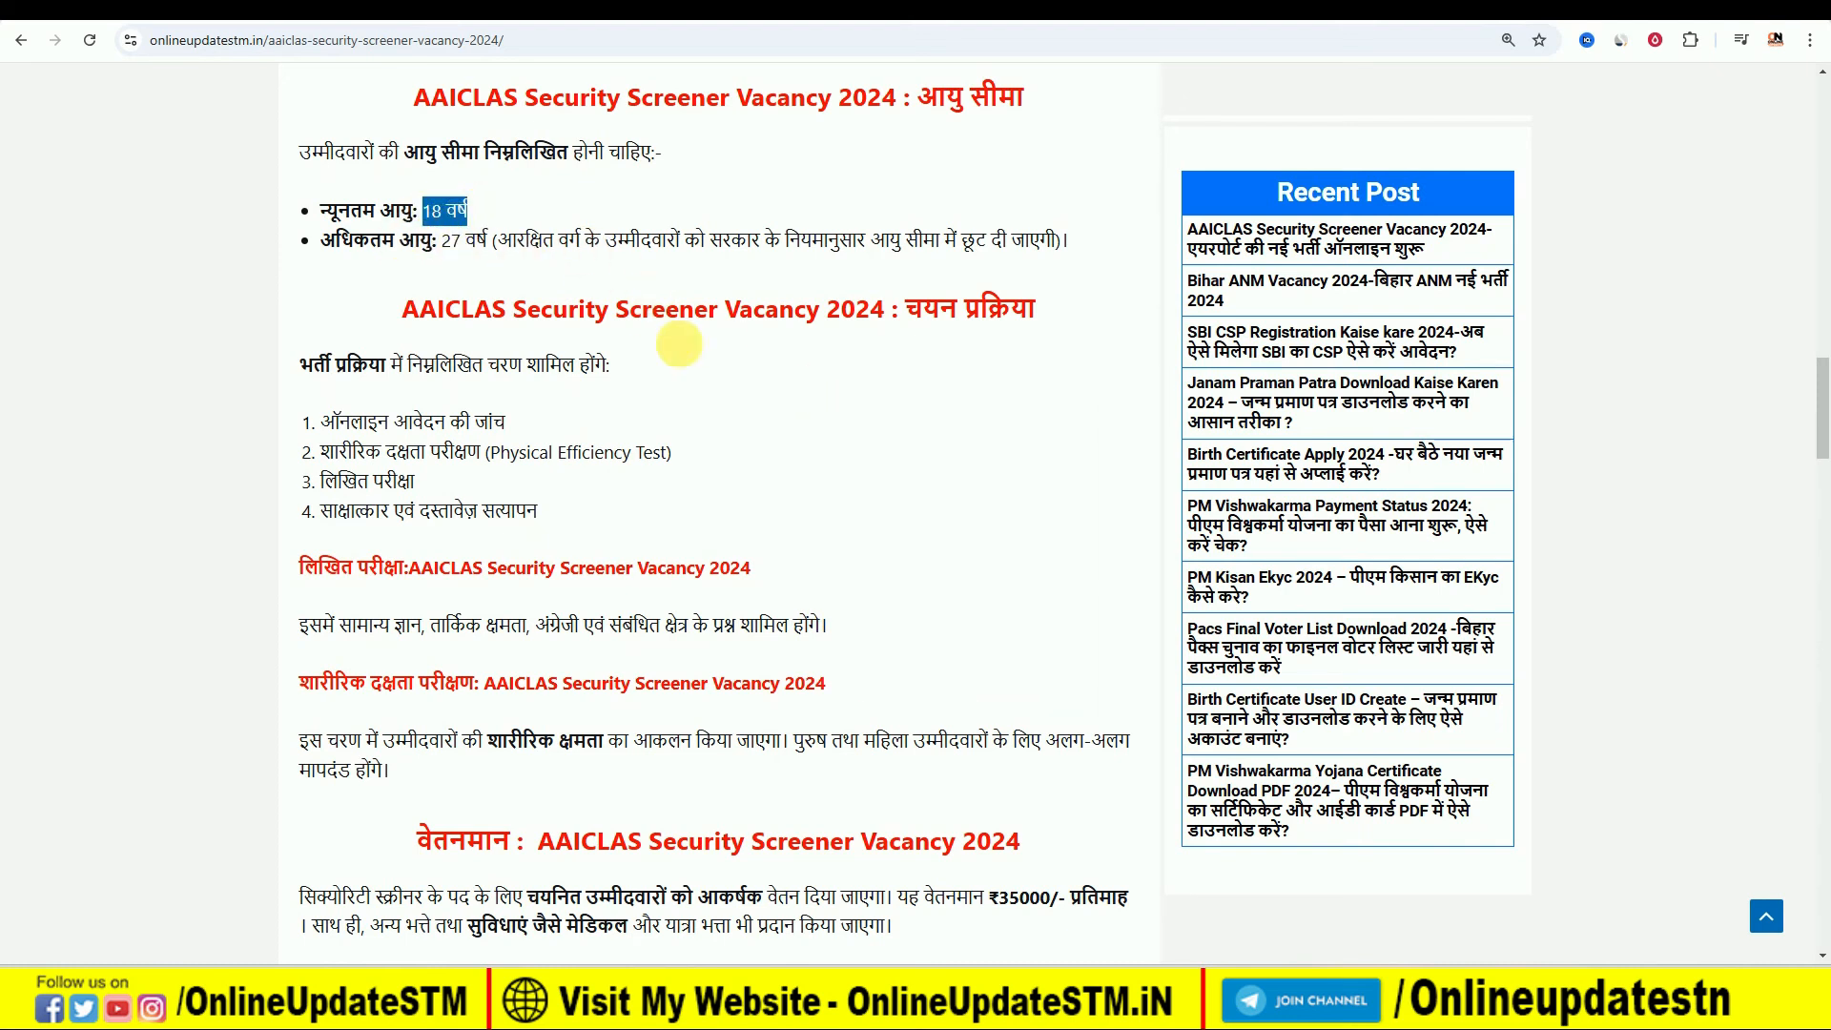
pyautogui.scroll(-1, 743, 476)
pyautogui.scroll(-1, 741, 472)
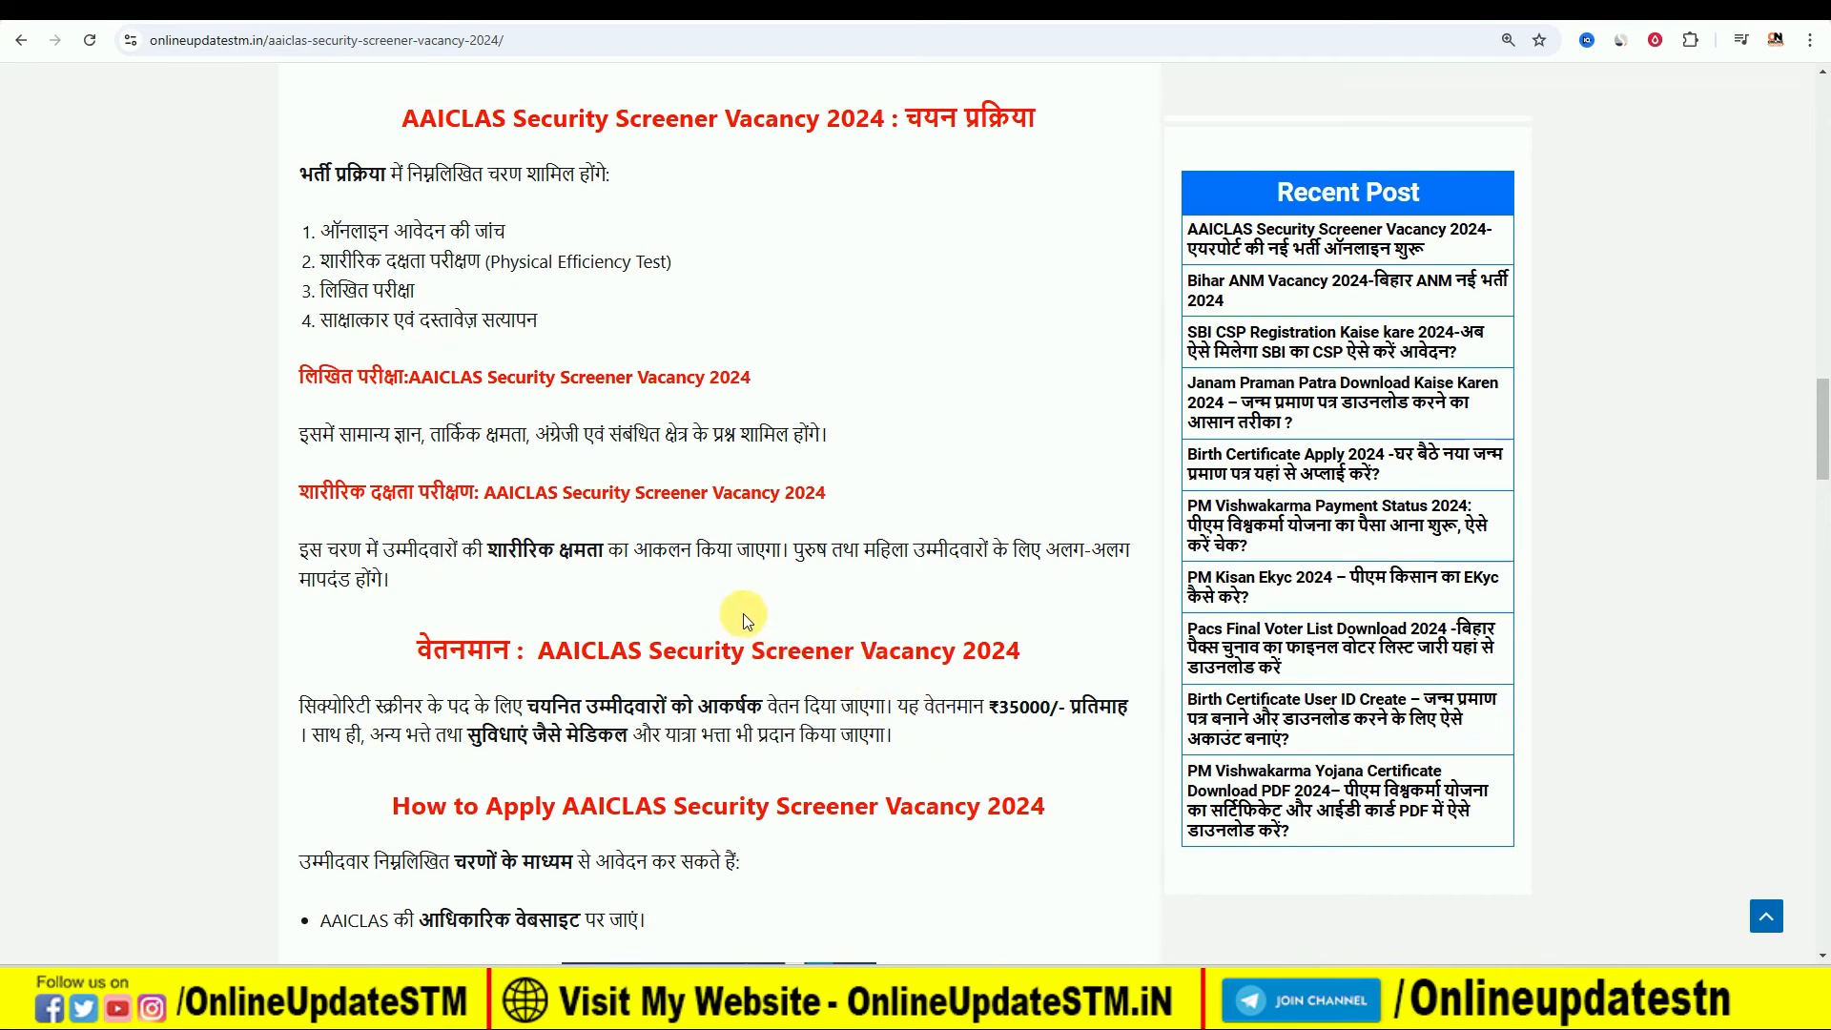
pyautogui.scroll(-8, 748, 606)
pyautogui.scroll(-7, 752, 611)
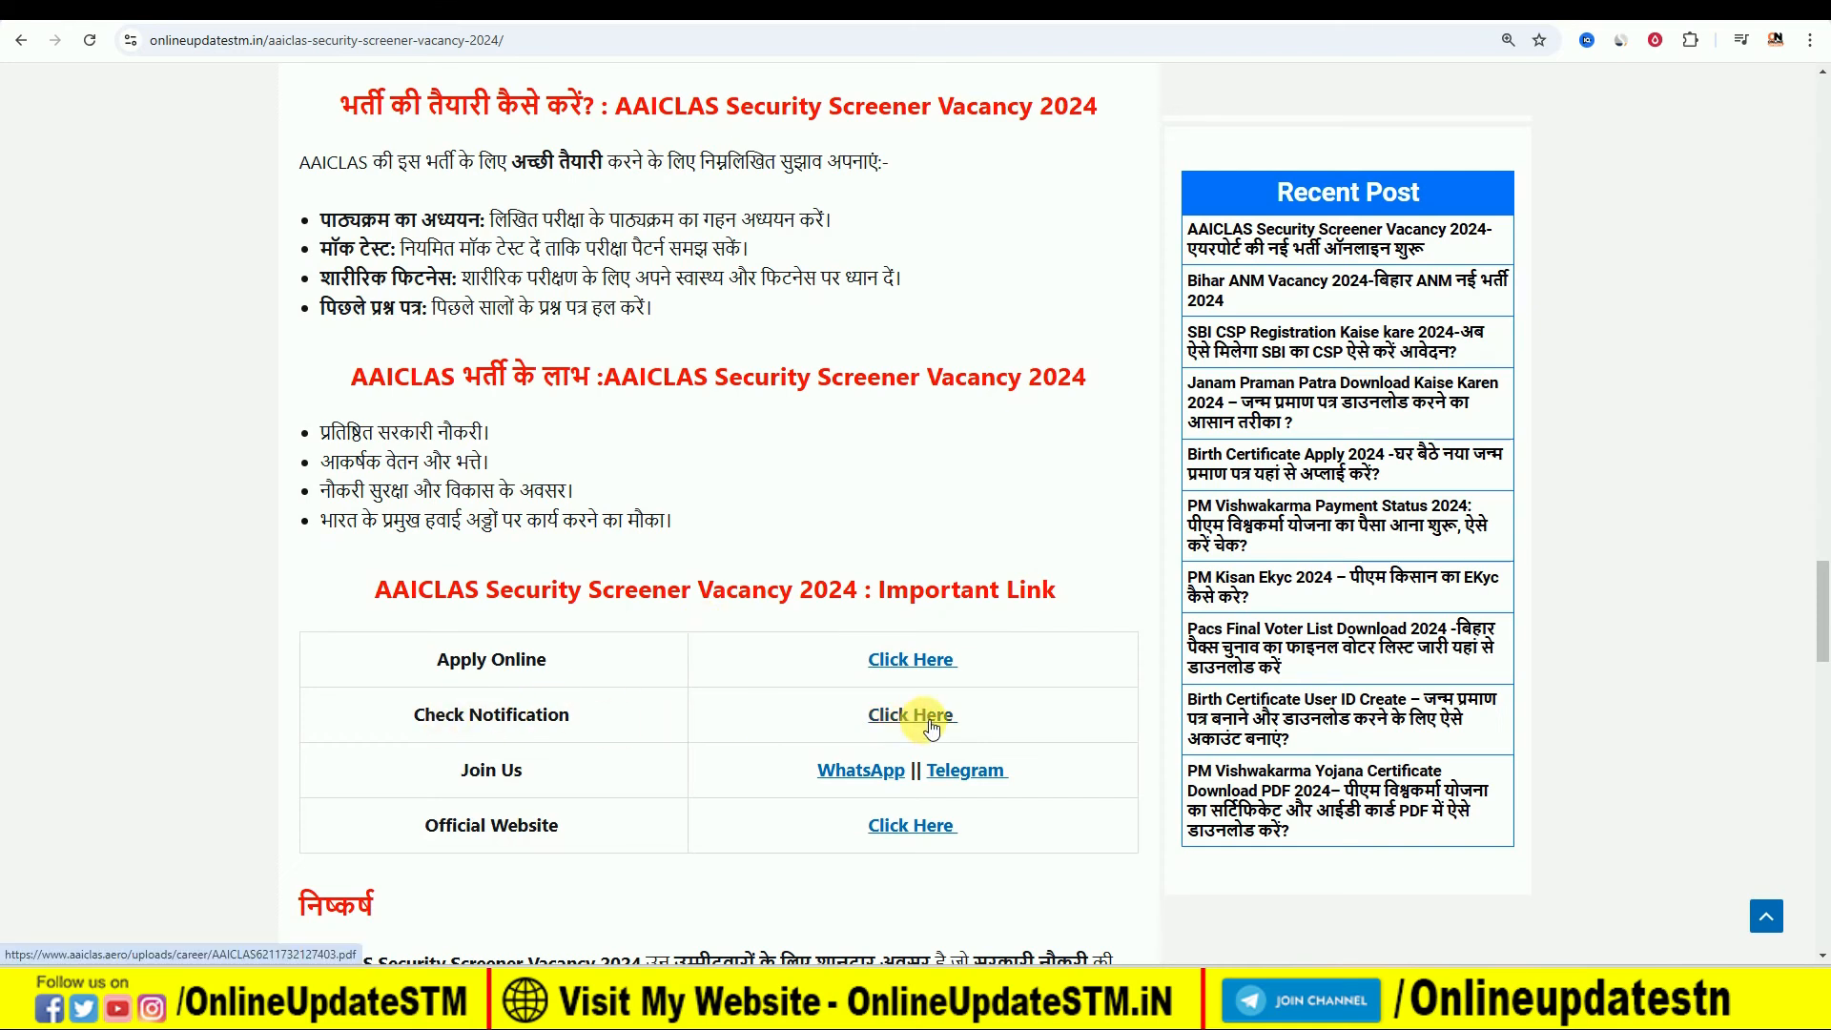
# - Open the official notification PDF from the article's Check Notification entry and turn on the Draw pen
pyautogui.click(930, 713)
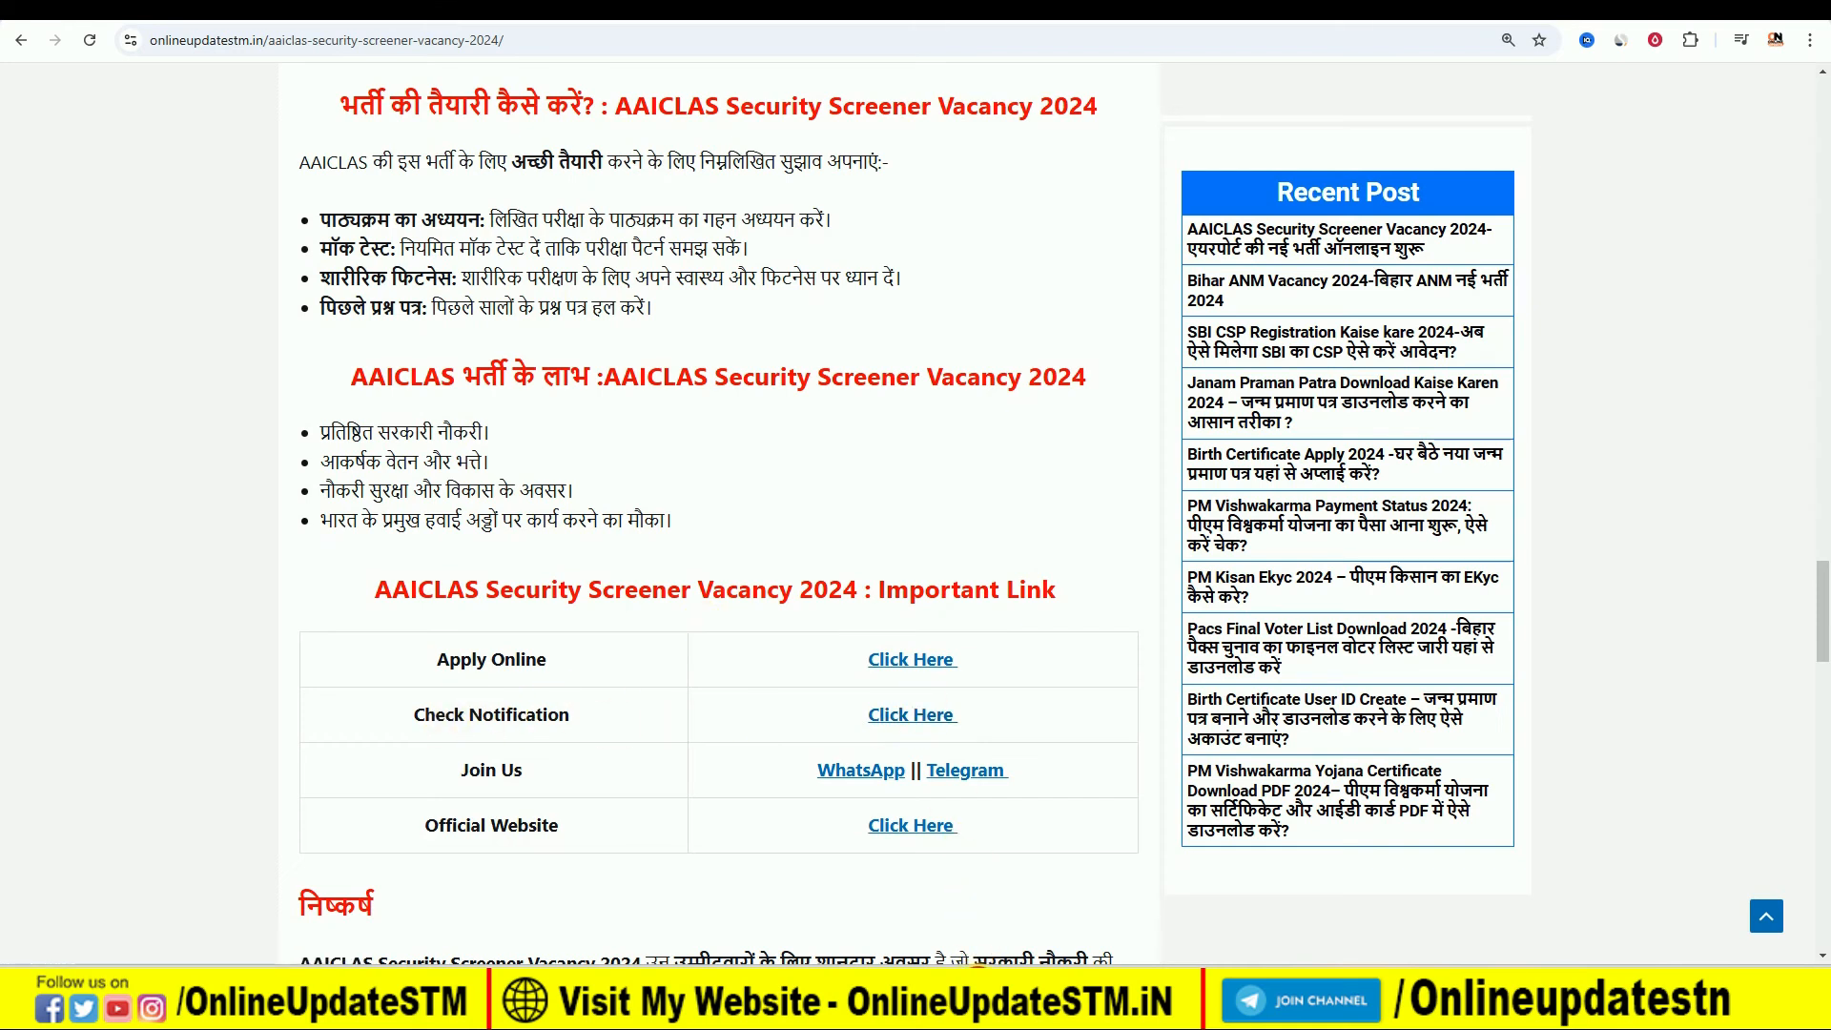
pyautogui.scroll(-3, 774, 657)
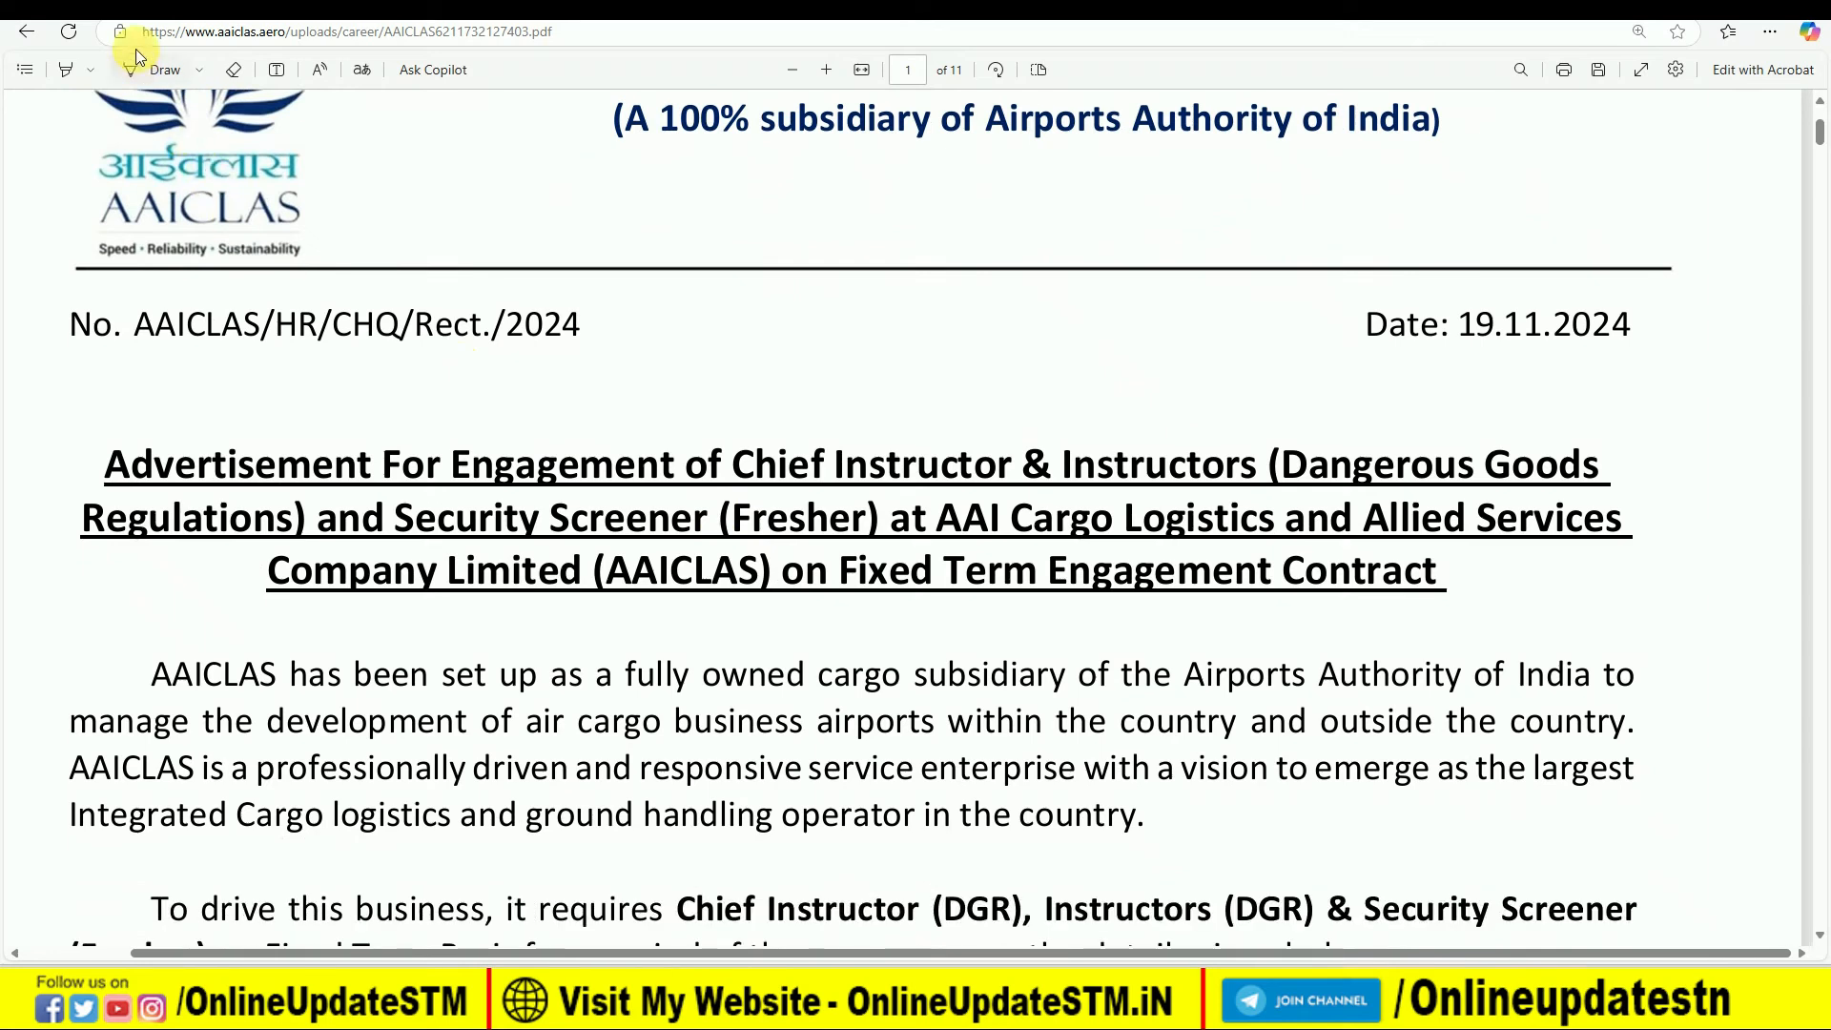
pyautogui.click(139, 71)
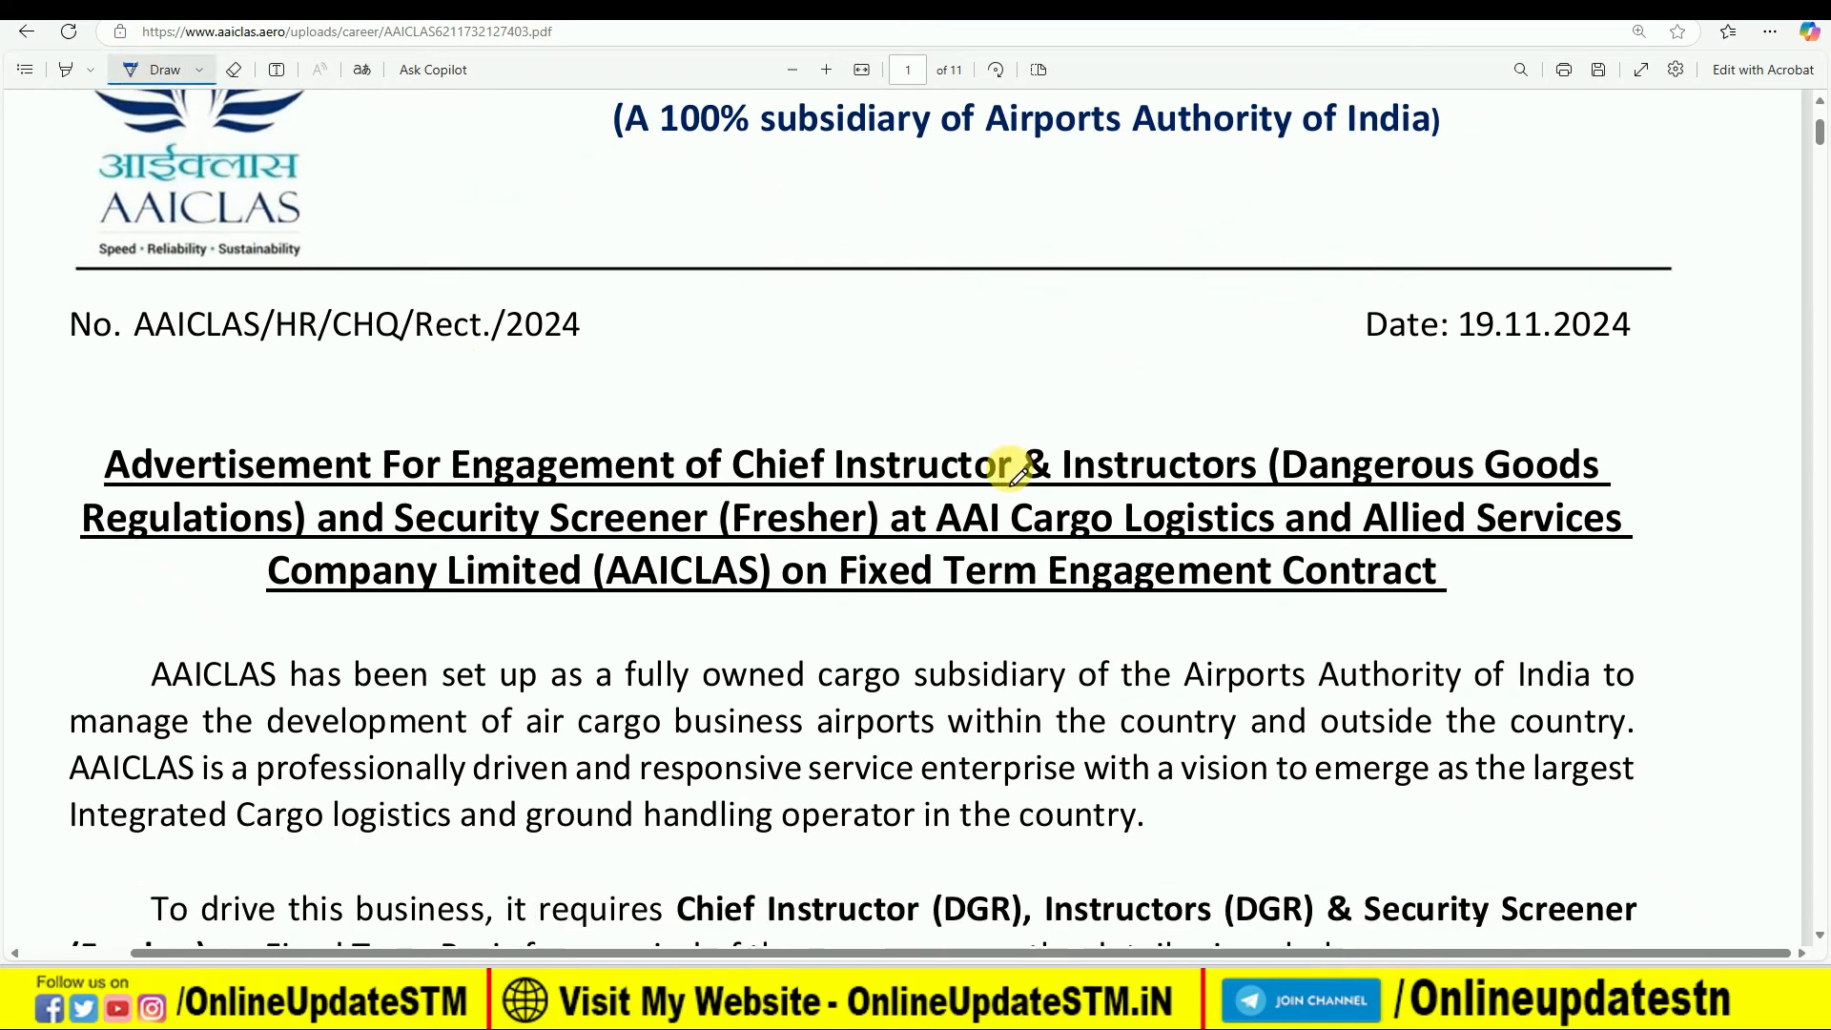
# - Mark the Chief Instructor and Instructor rows in blue pen, circle the 01 vacancy, and draw a box around the online interview link
pyautogui.scroll(-7, 1016, 473)
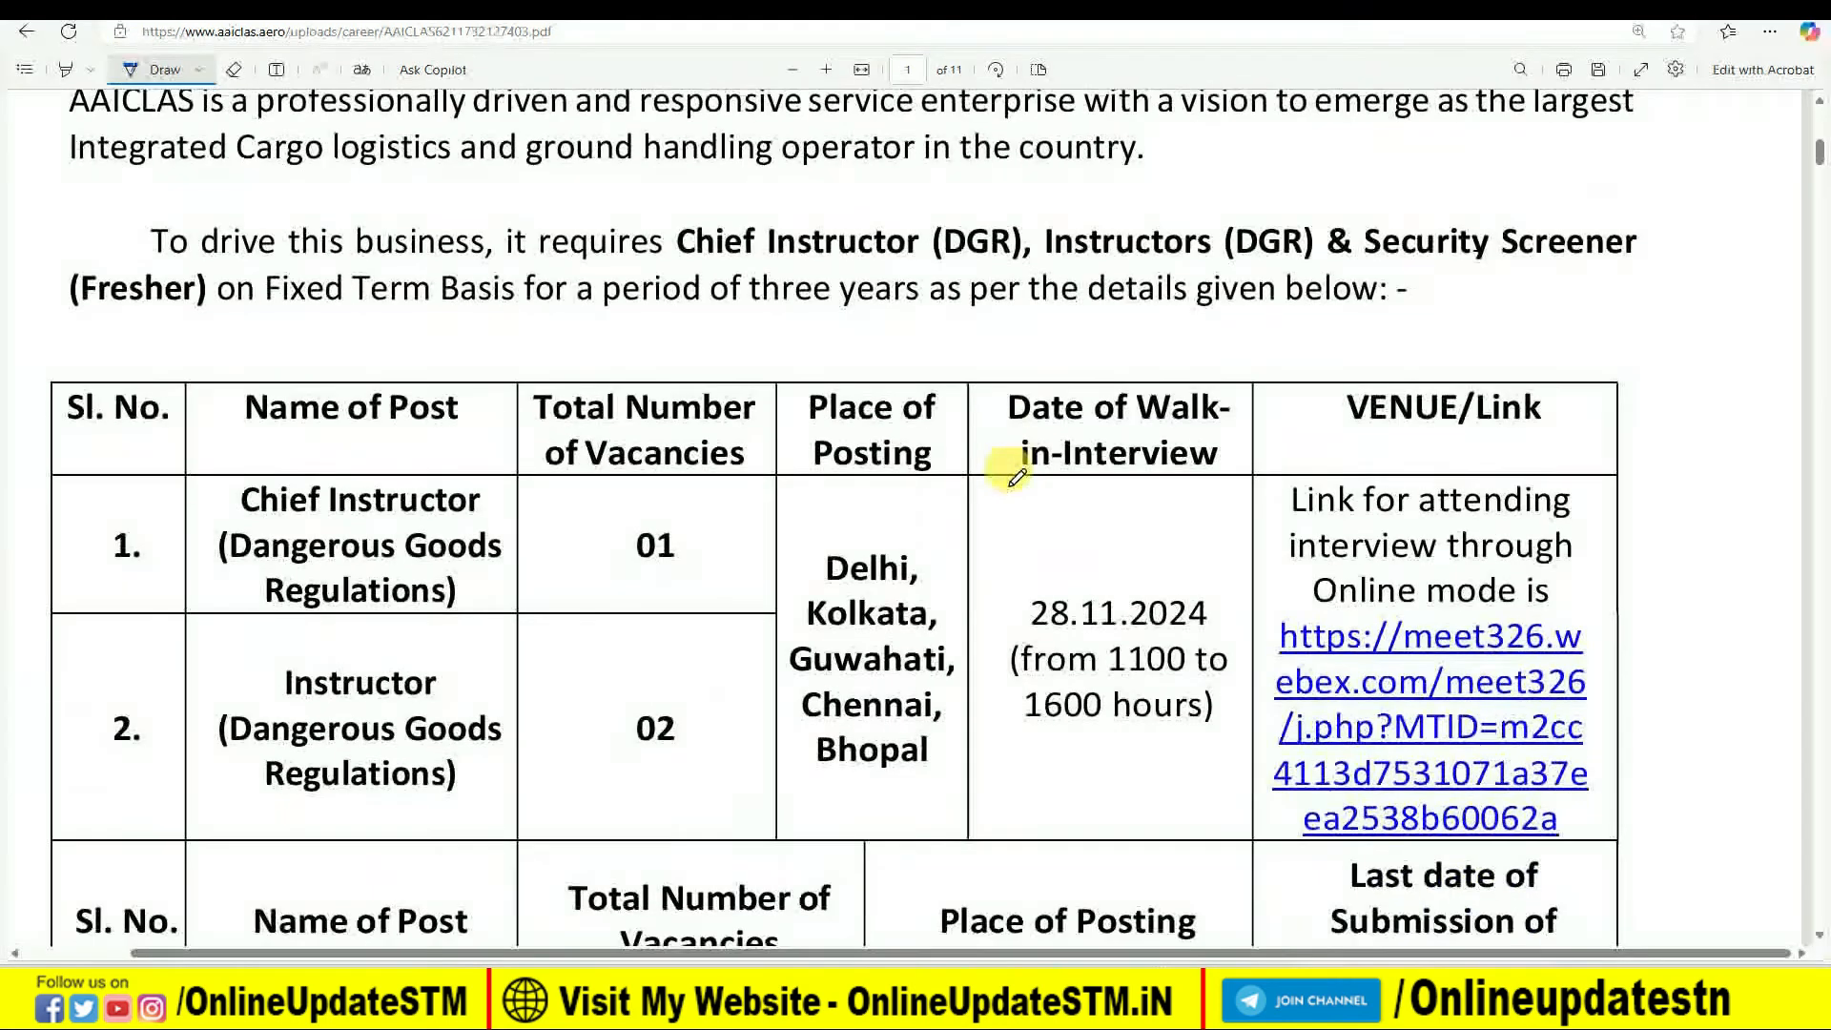
pyautogui.scroll(-2, 1017, 474)
pyautogui.scroll(-1, 748, 541)
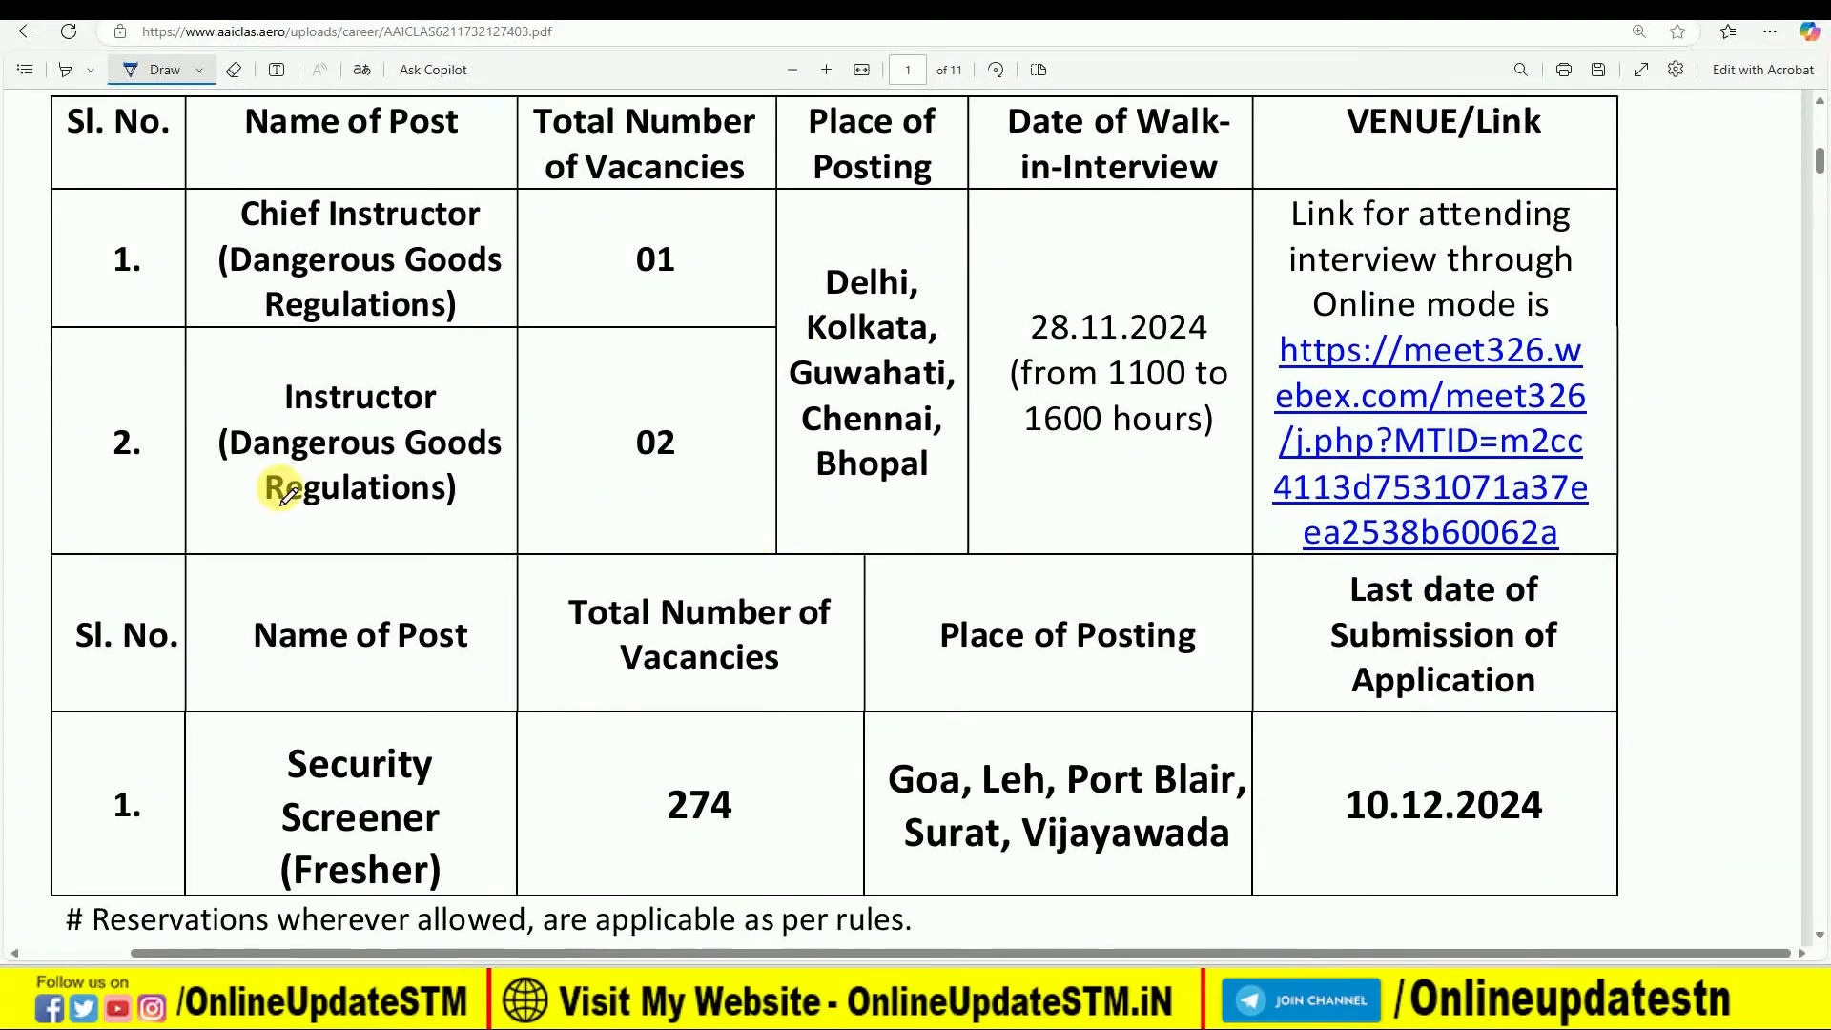
pyautogui.moveTo(55, 323); pyautogui.dragTo(81, 311)
pyautogui.moveTo(54, 459); pyautogui.dragTo(95, 446)
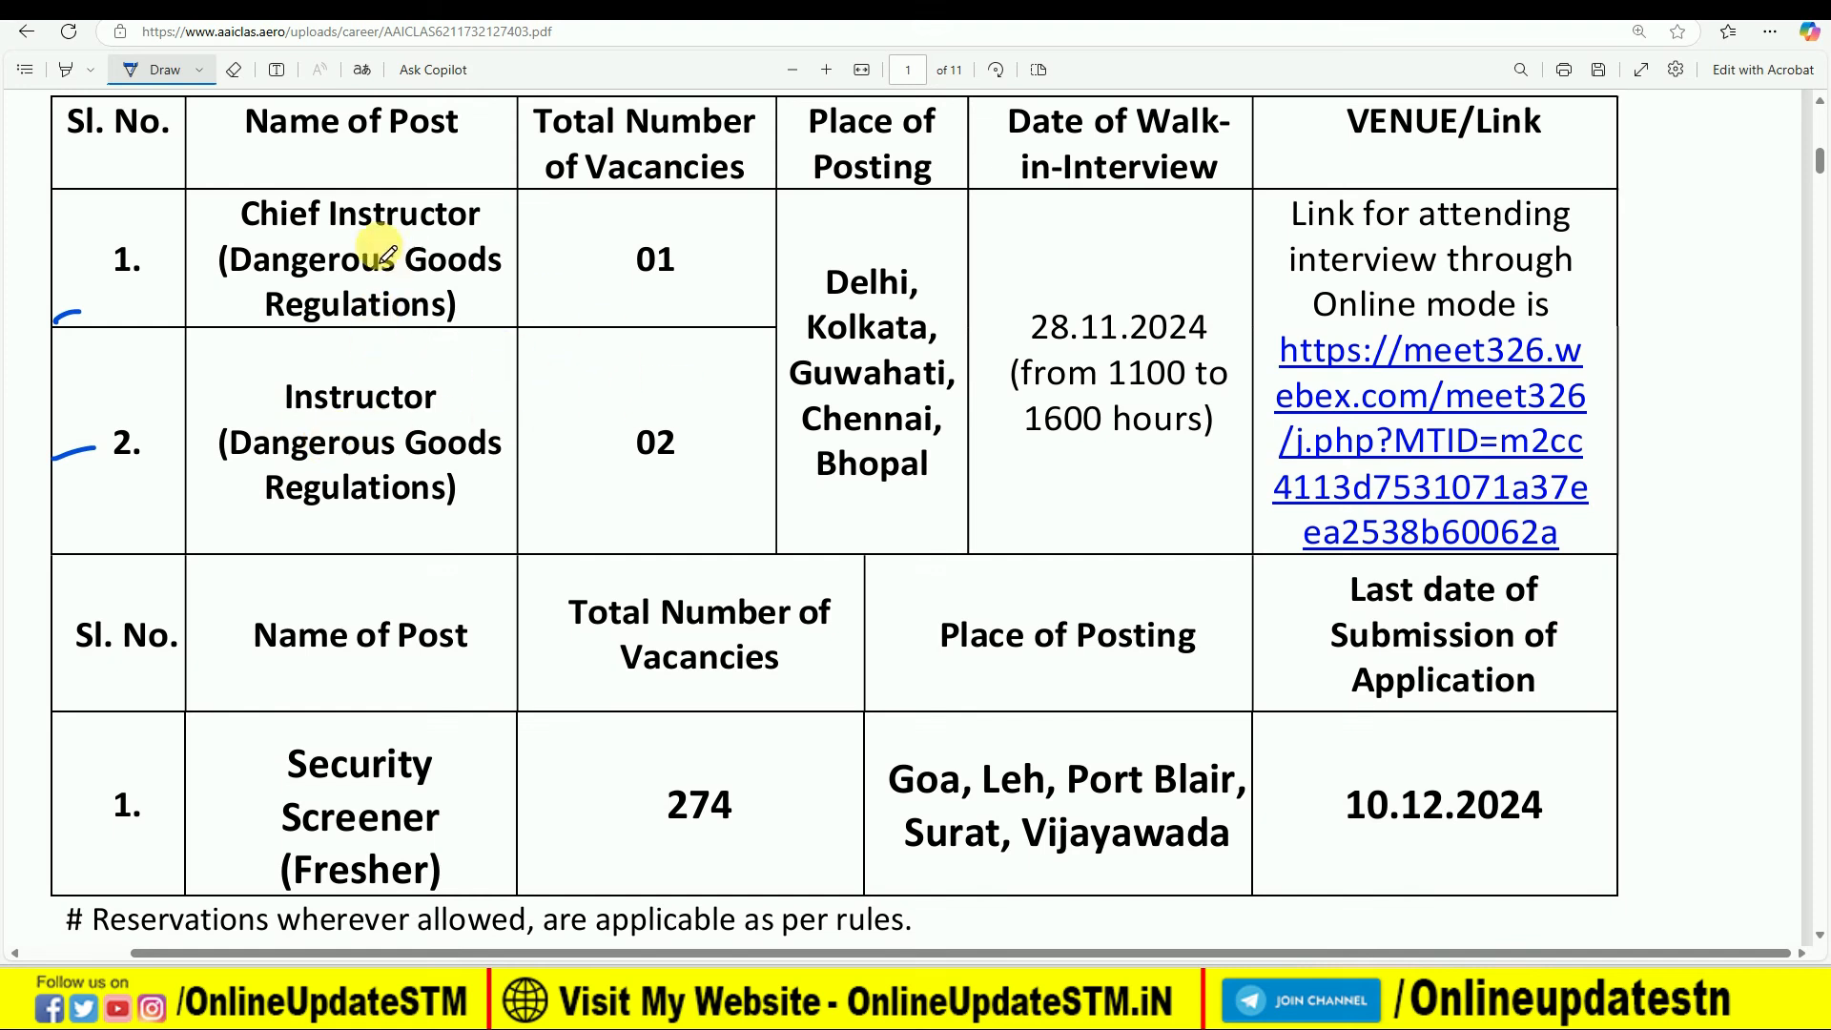
pyautogui.moveTo(190, 232); pyautogui.dragTo(222, 224)
pyautogui.moveTo(583, 274); pyautogui.dragTo(665, 250)
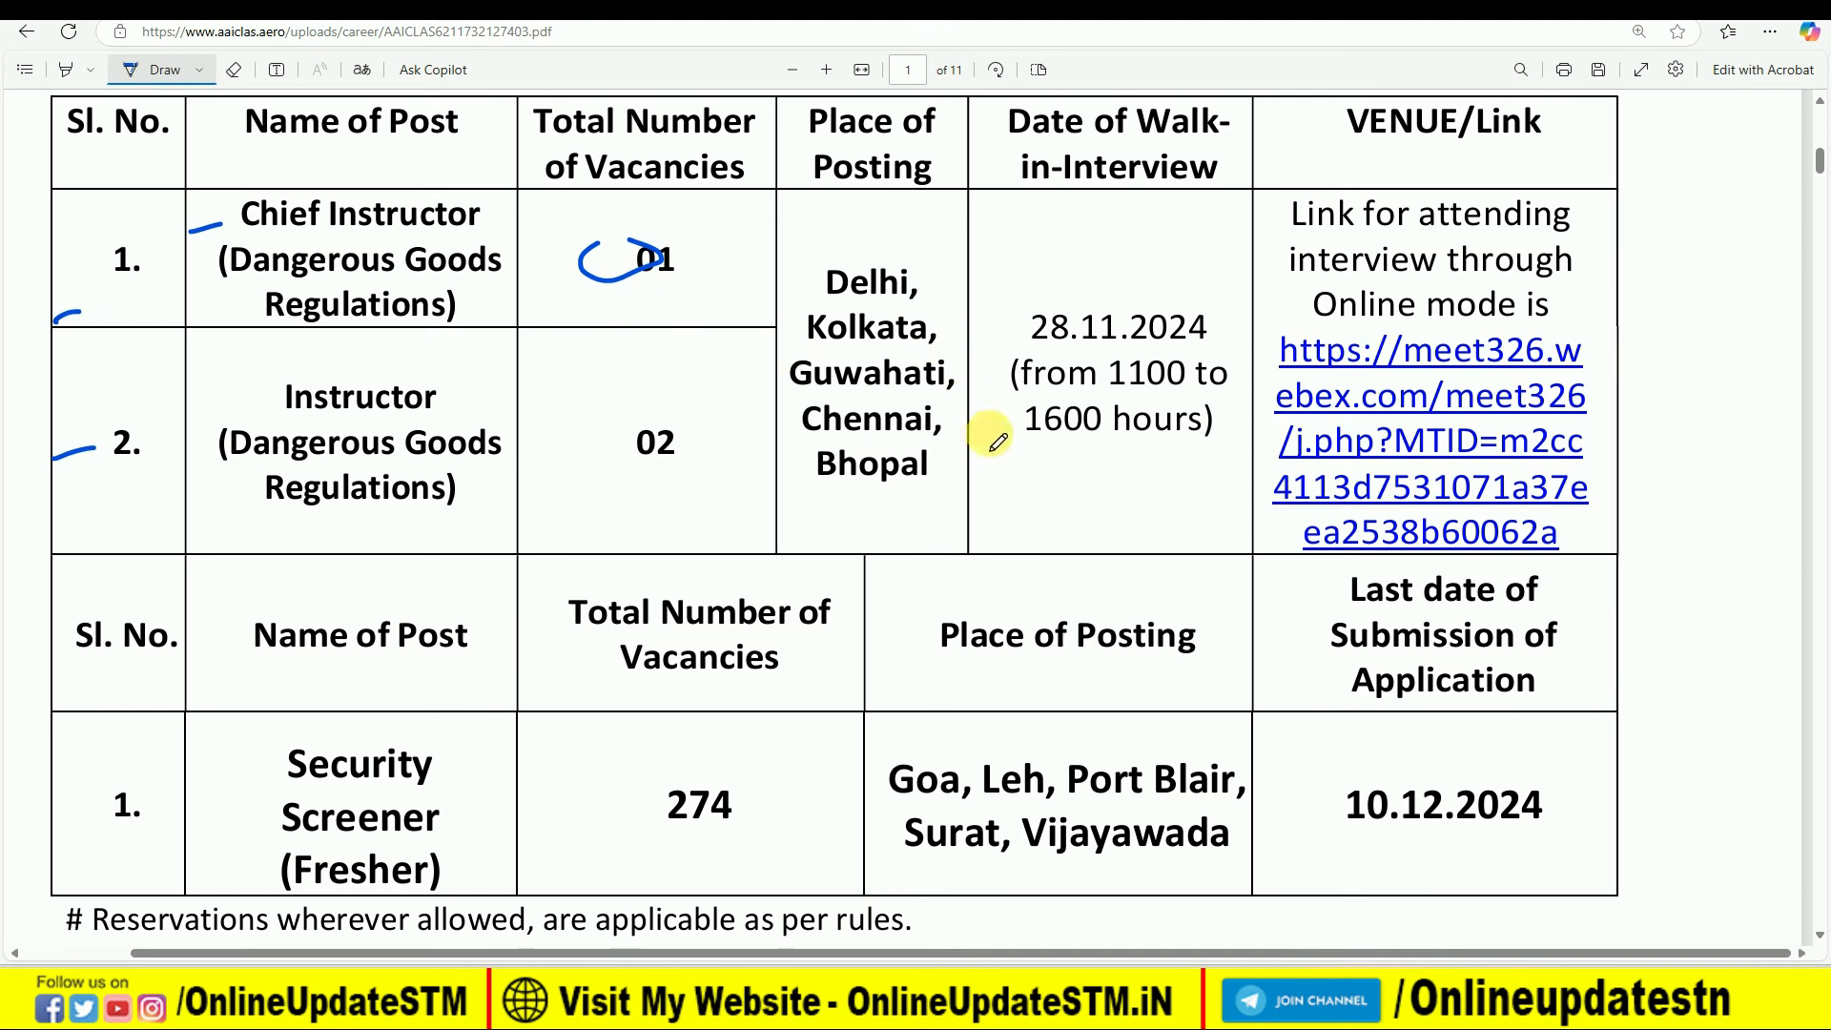
pyautogui.moveTo(1271, 327)
pyautogui.mouseDown()
pyautogui.moveTo(1238, 530)
pyautogui.moveTo(1646, 556)
pyautogui.moveTo(1588, 337)
pyautogui.moveTo(1264, 333)
pyautogui.mouseUp()
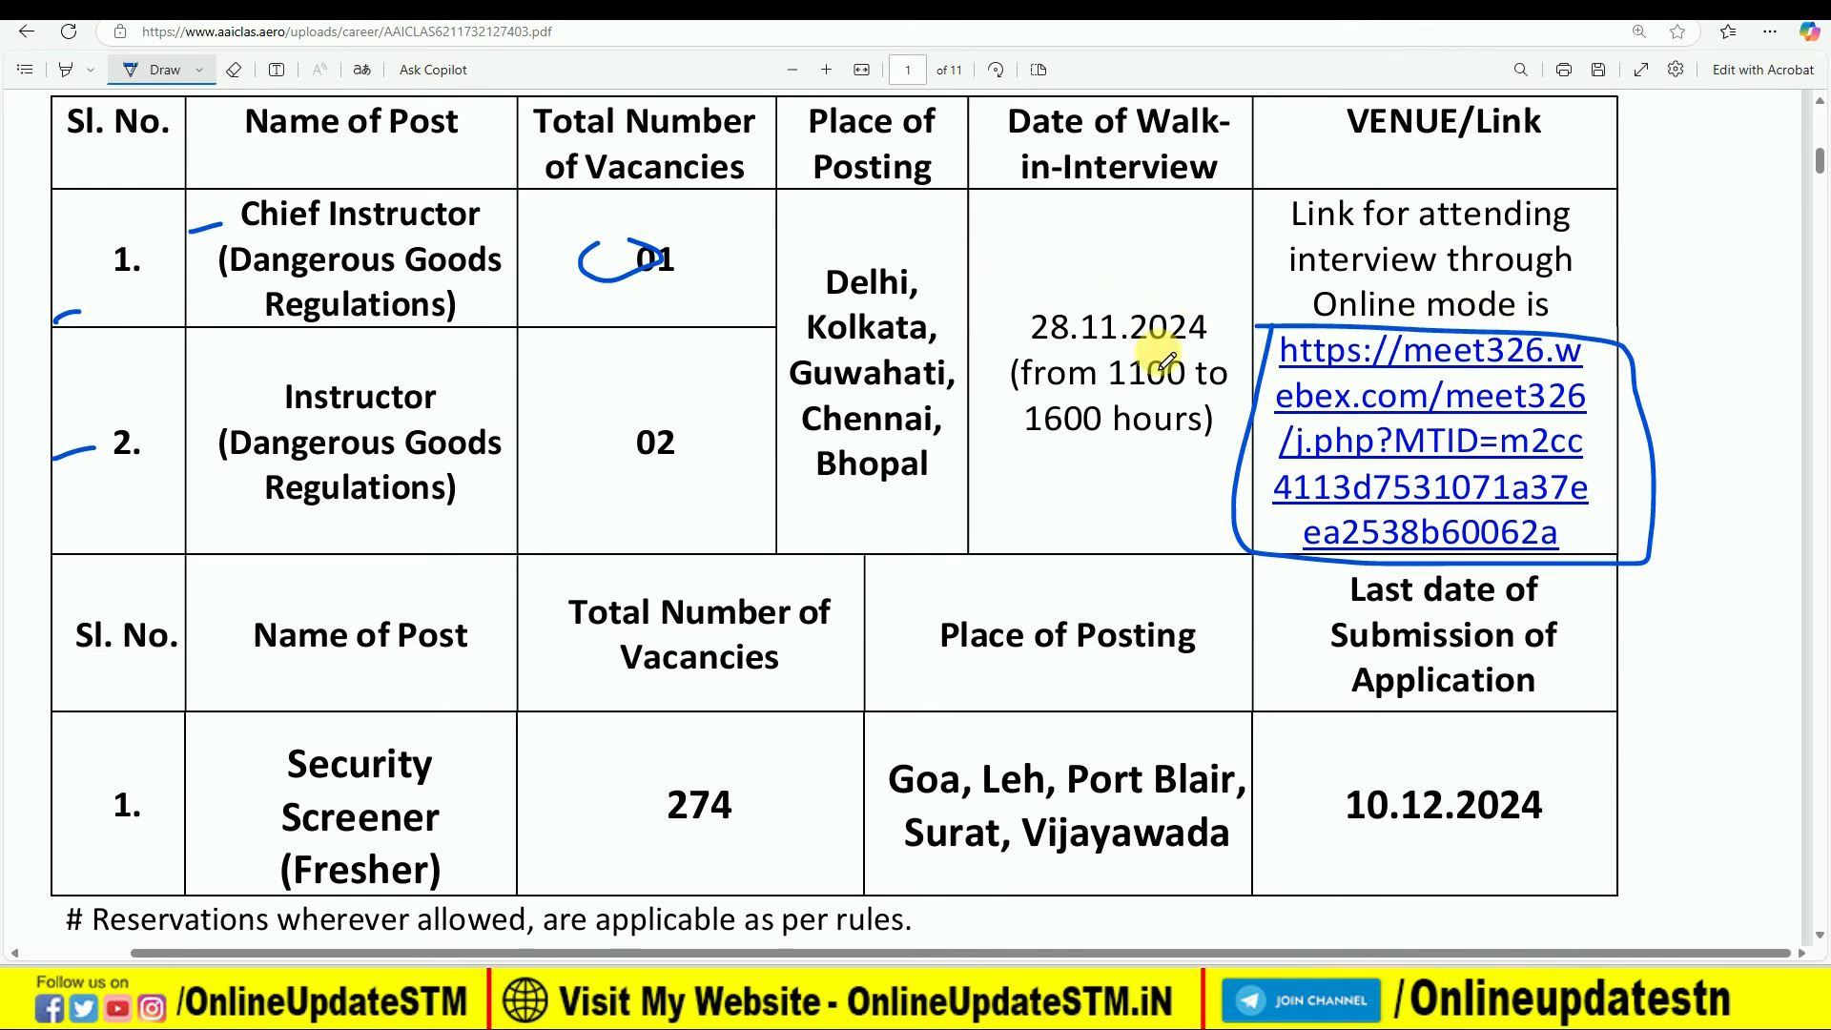
# - Draw pointer marks beside the Security Screener (Fresher) post, and circle its 274 vacancies with an arrow pointing at them
pyautogui.scroll(-4, 748, 515)
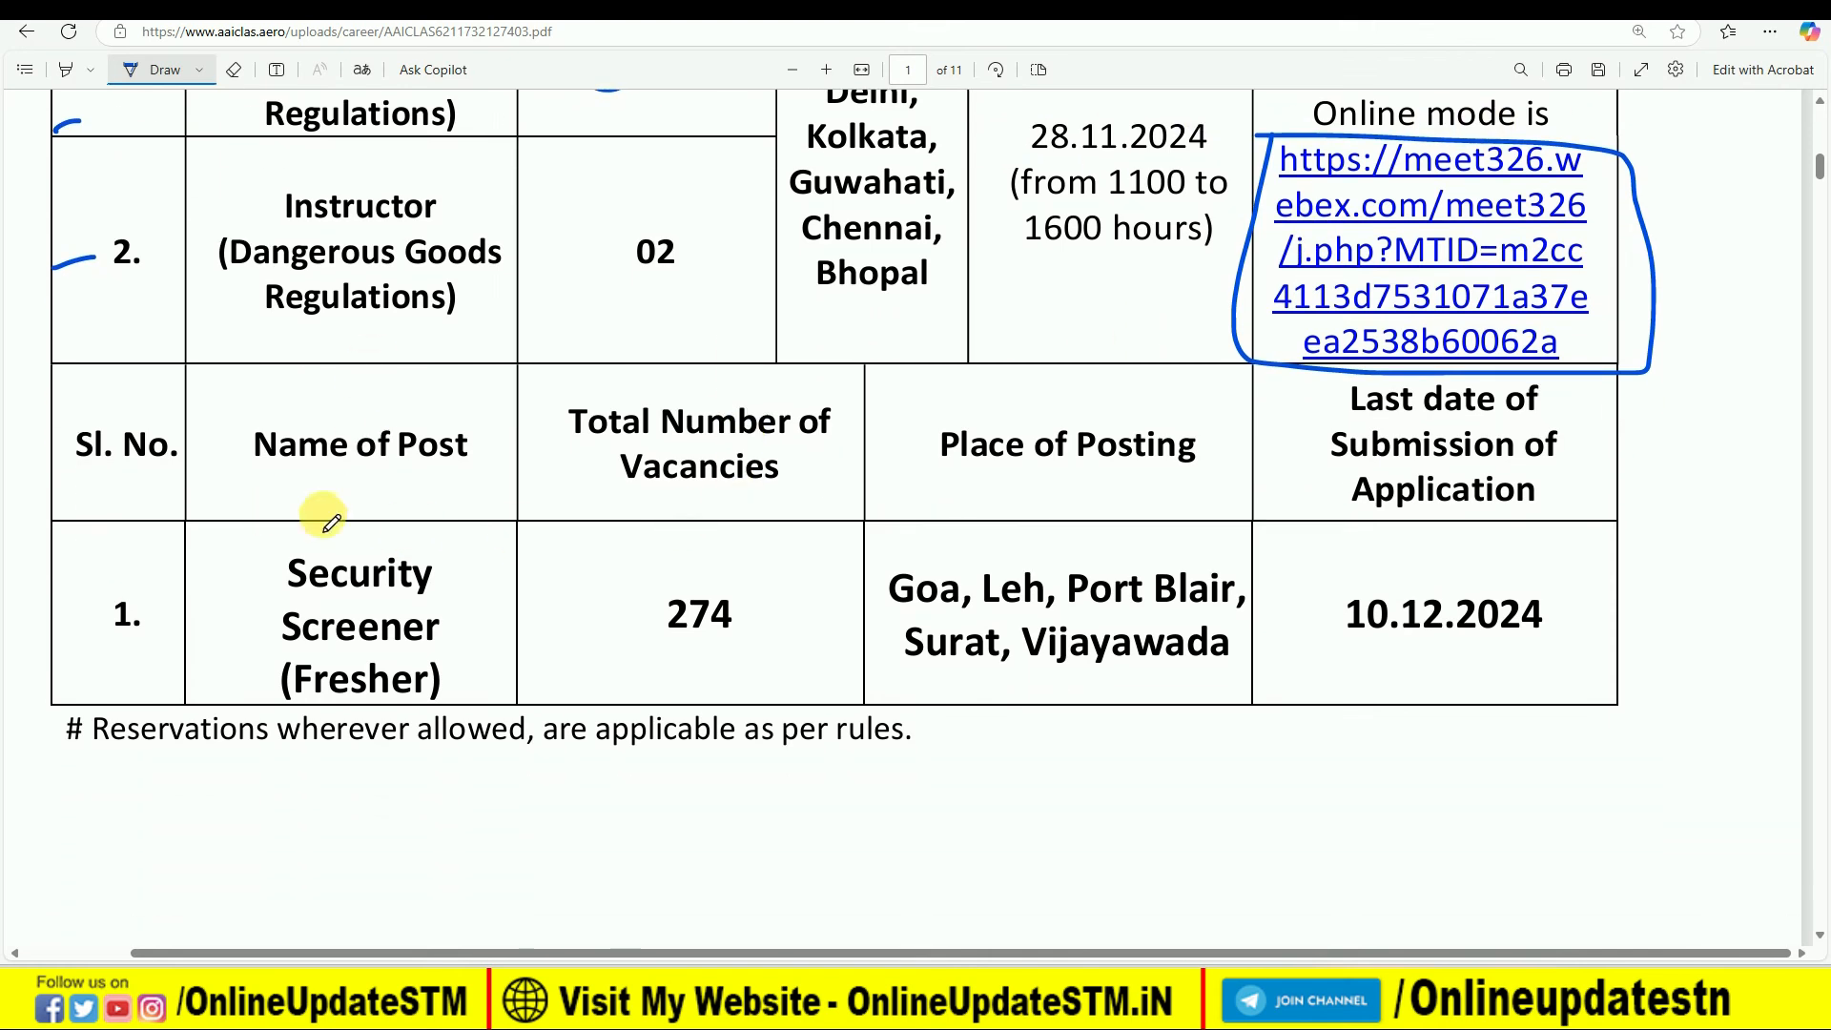
pyautogui.moveTo(229, 580); pyautogui.dragTo(211, 584)
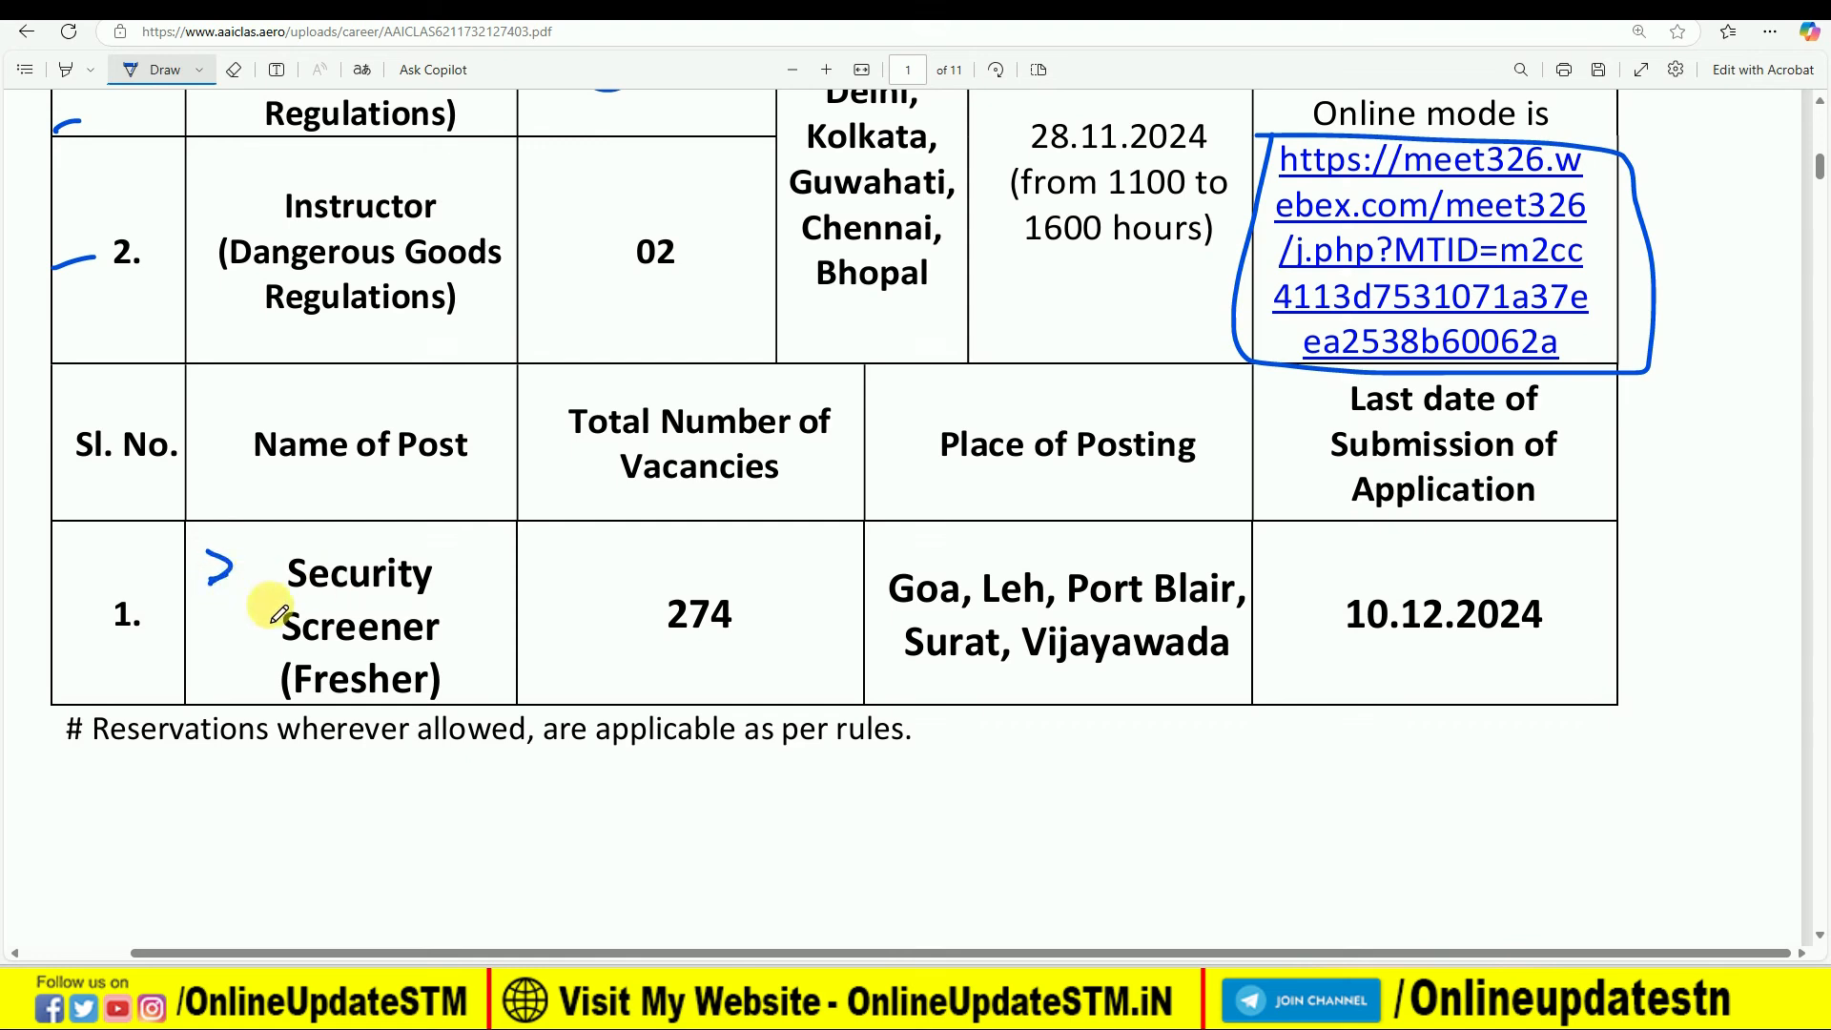
pyautogui.moveTo(174, 691); pyautogui.dragTo(238, 693)
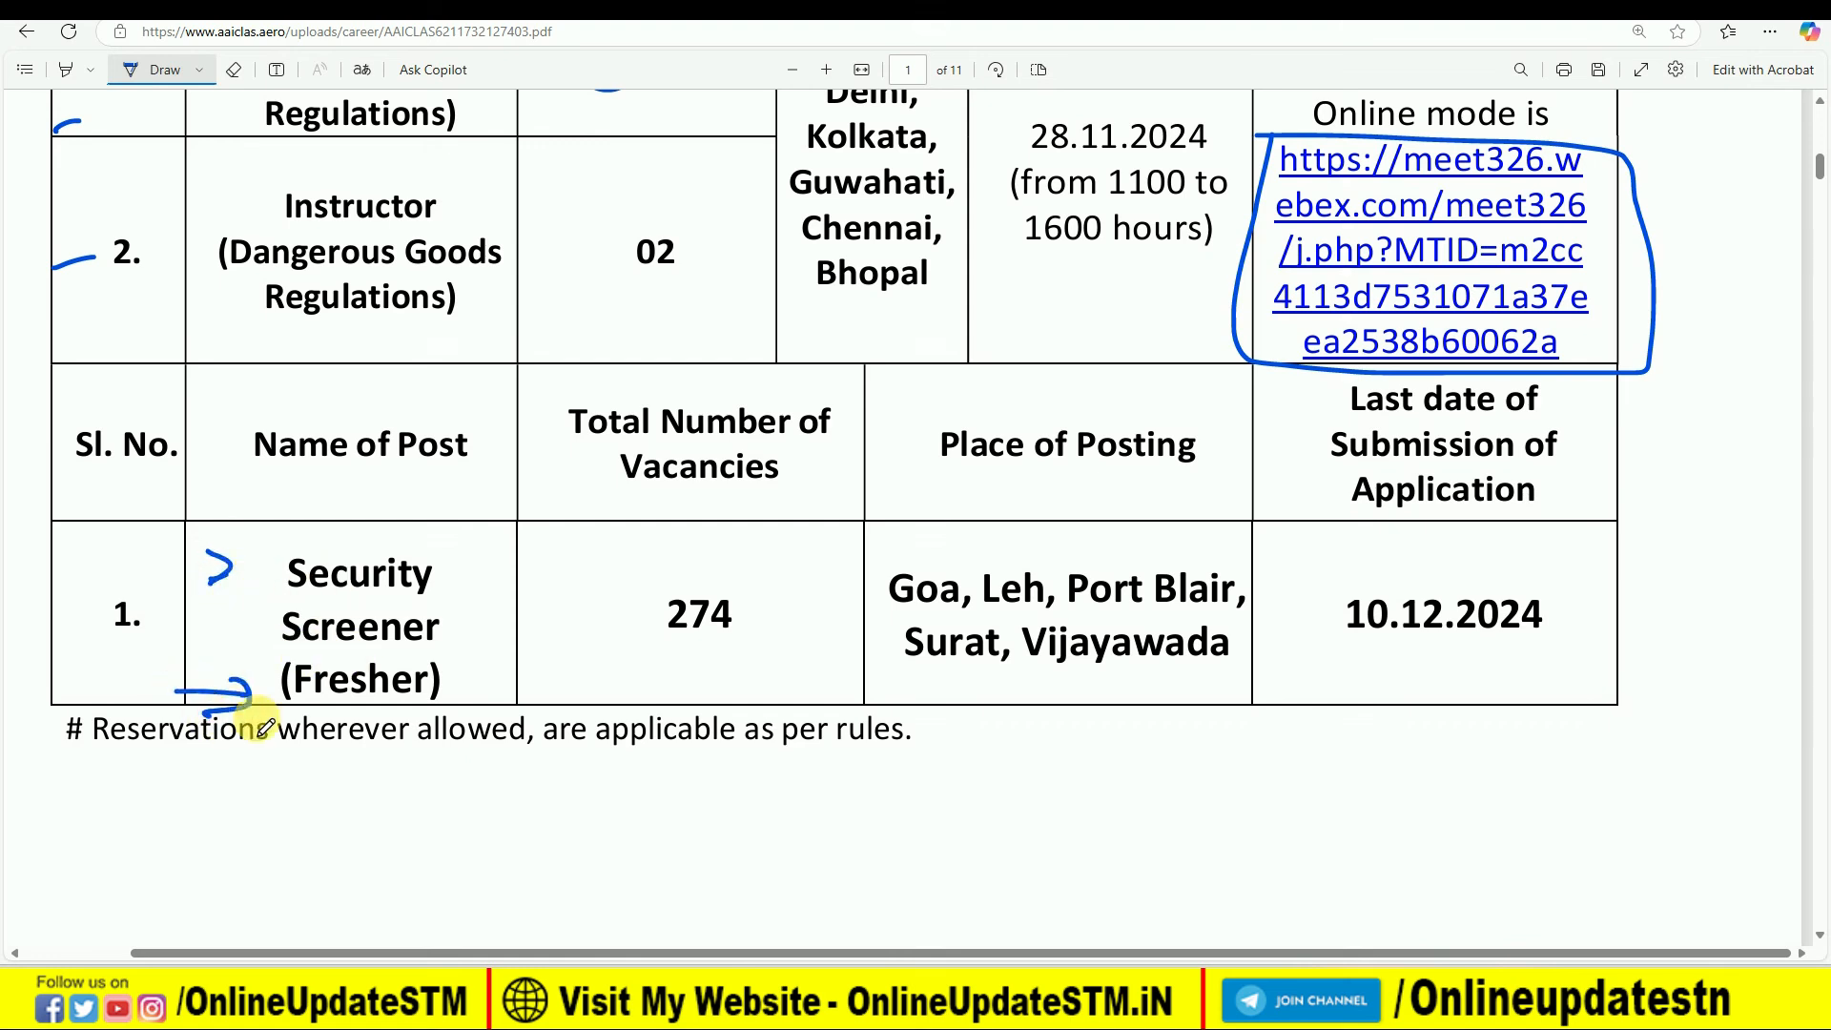
pyautogui.moveTo(646, 587)
pyautogui.mouseDown()
pyautogui.moveTo(702, 662)
pyautogui.moveTo(668, 586)
pyautogui.moveTo(694, 599)
pyautogui.mouseUp()
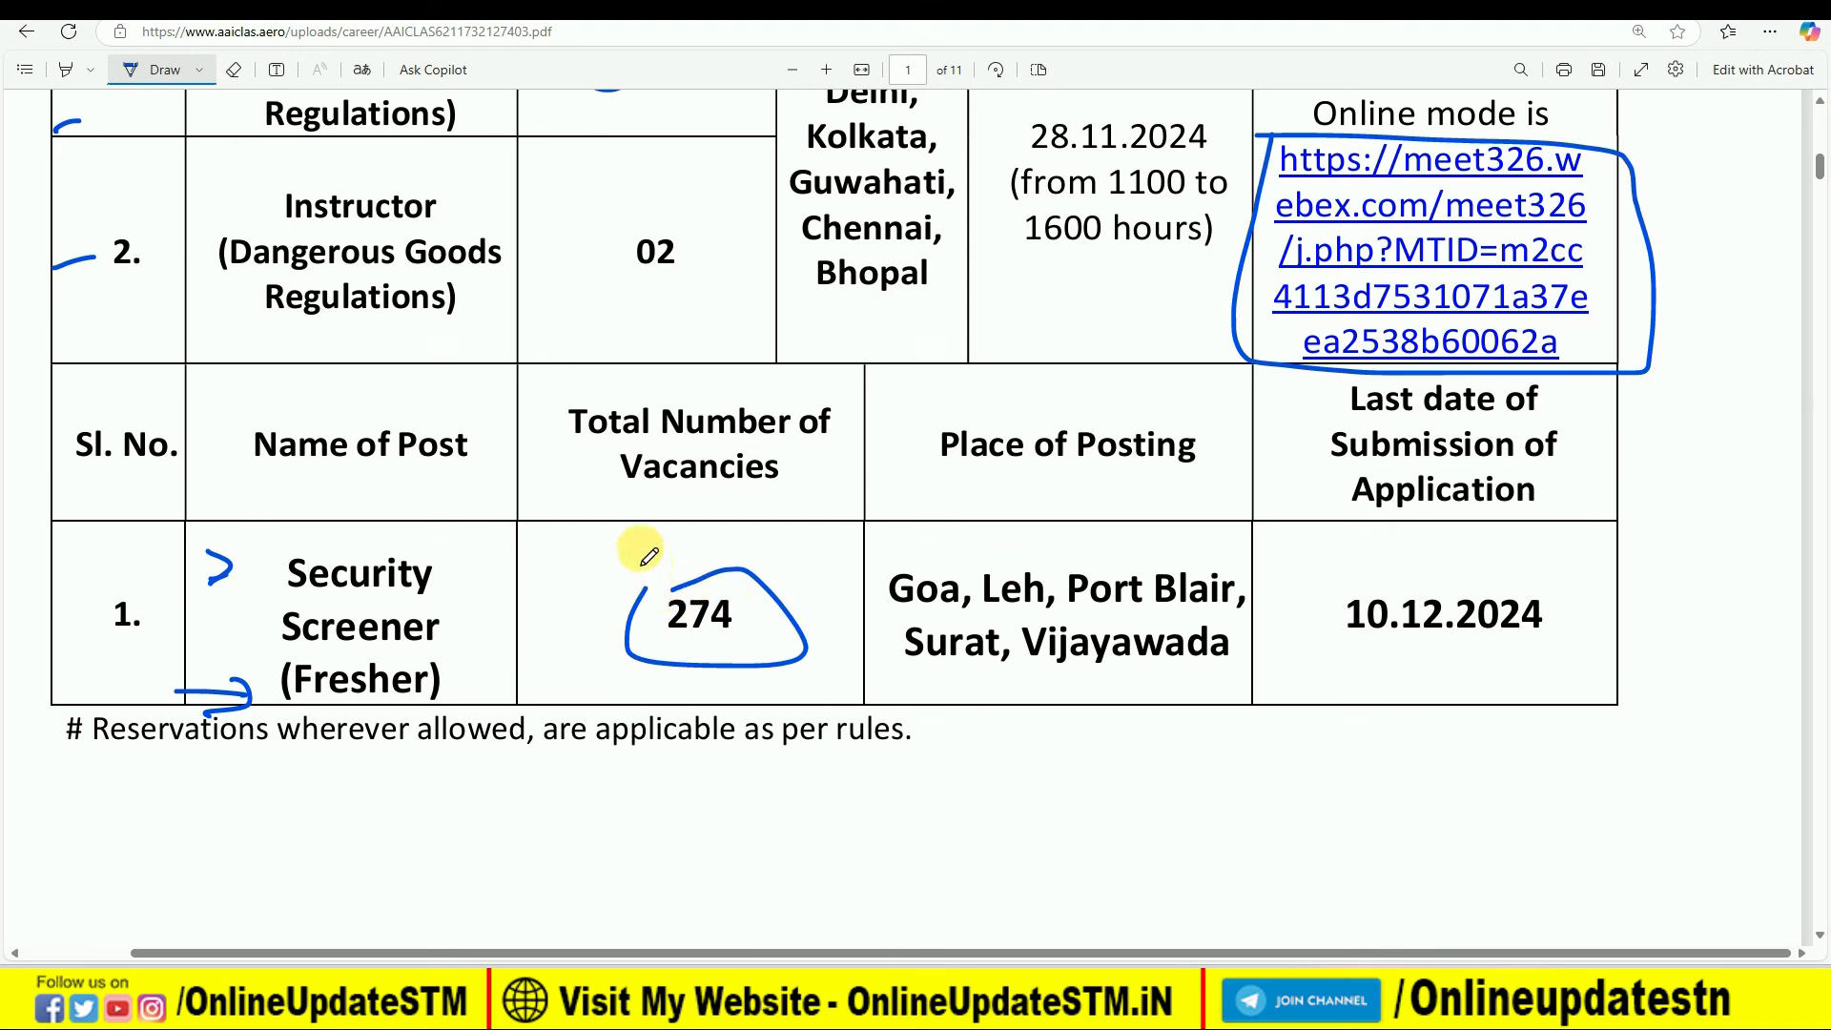
pyautogui.moveTo(658, 548); pyautogui.dragTo(672, 581)
pyautogui.moveTo(672, 580); pyautogui.dragTo(609, 572)
# - Circle the Security Screener places of posting with an arrow above them, and circle the last submission date 10.12.2024
pyautogui.moveTo(918, 553)
pyautogui.mouseDown()
pyautogui.moveTo(896, 672)
pyautogui.moveTo(1271, 641)
pyautogui.moveTo(1091, 544)
pyautogui.moveTo(904, 550)
pyautogui.mouseUp()
pyautogui.moveTo(896, 469); pyautogui.dragTo(916, 501)
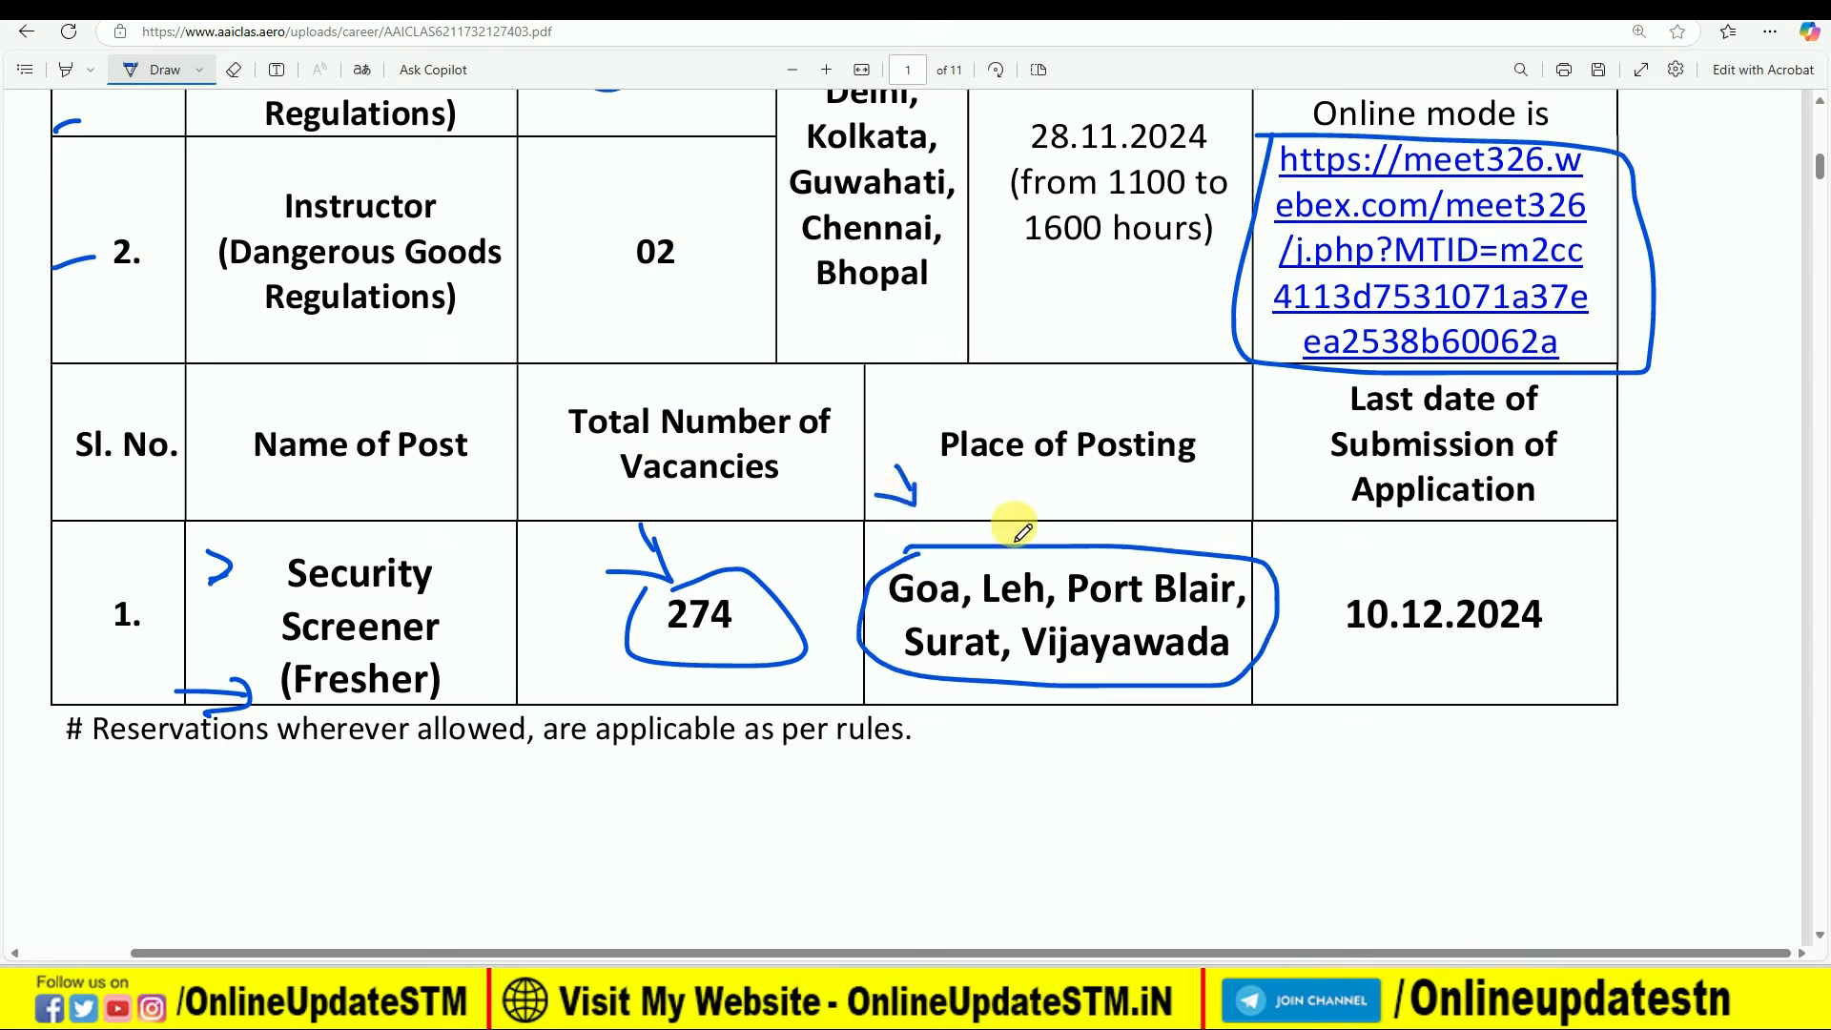
pyautogui.moveTo(1344, 586)
pyautogui.mouseDown()
pyautogui.moveTo(1315, 633)
pyautogui.moveTo(1560, 591)
pyautogui.moveTo(1341, 582)
pyautogui.mouseUp()
# - Underline the Chief Instructor (DGR) and Security Screener (Fresher) headings in the eligibility criteria on page 2
pyautogui.scroll(-10, 908, 568)
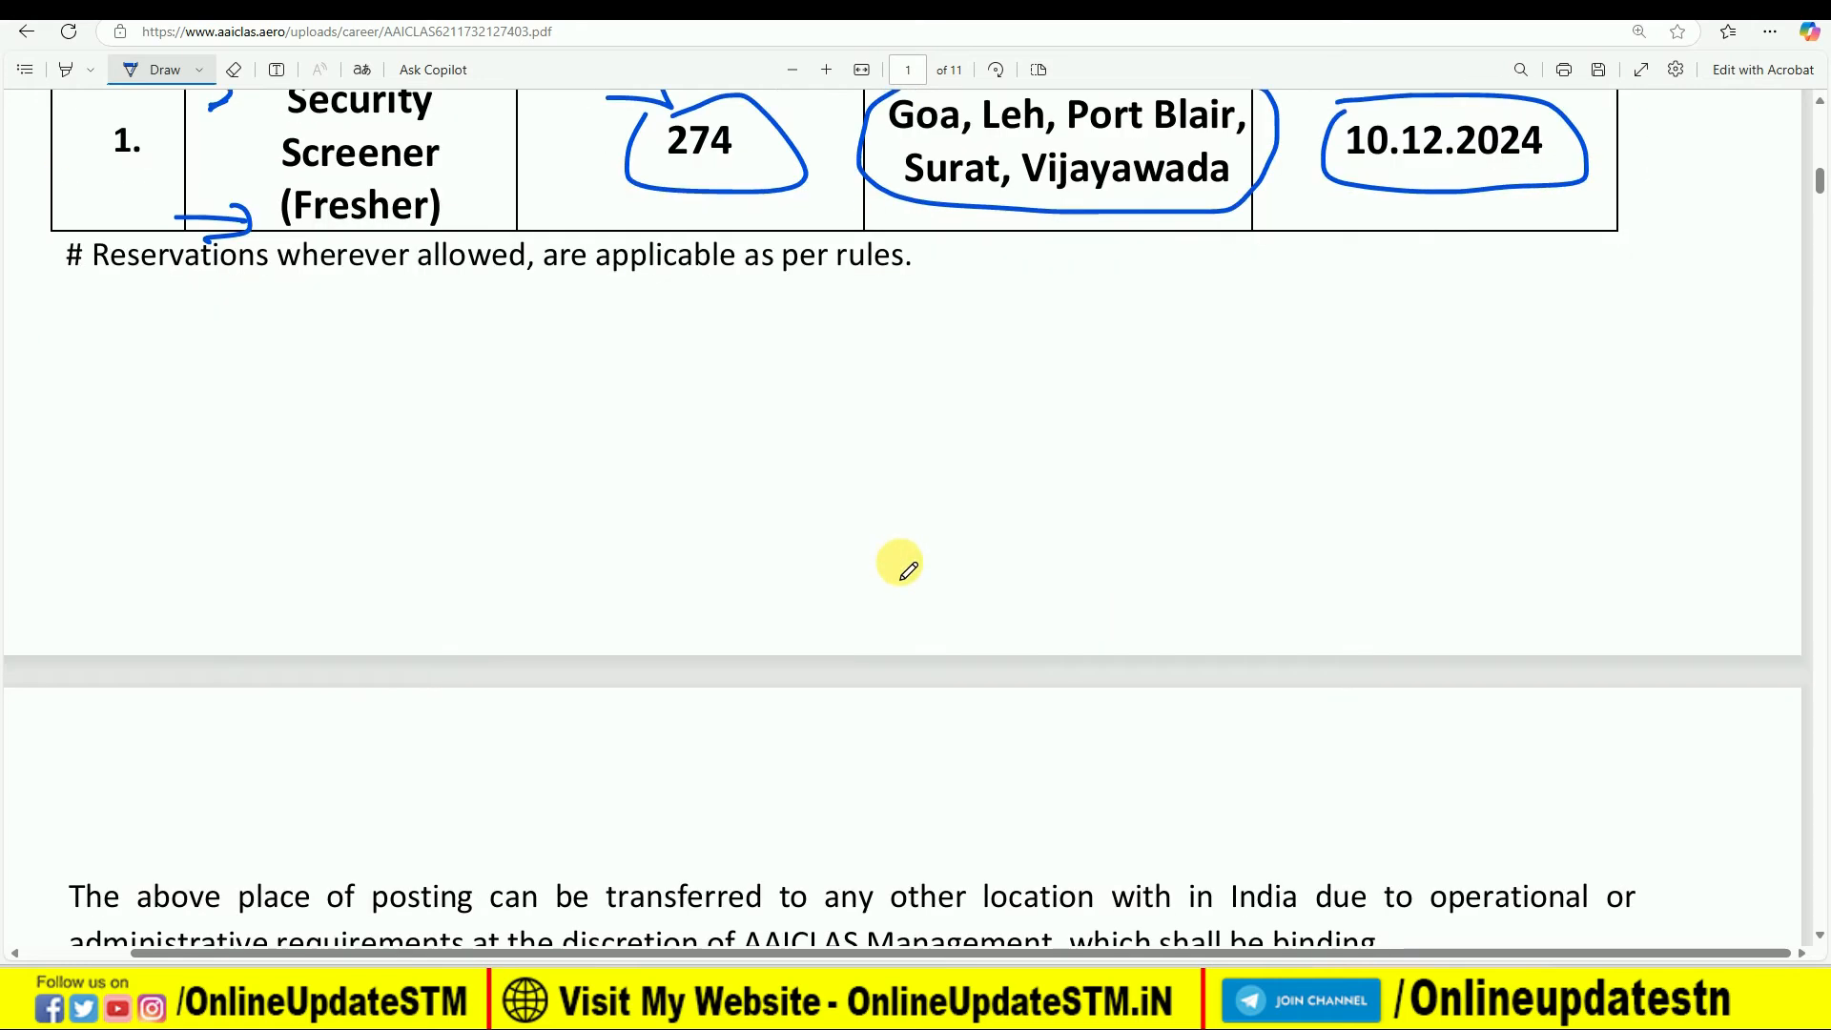
pyautogui.scroll(-9, 907, 568)
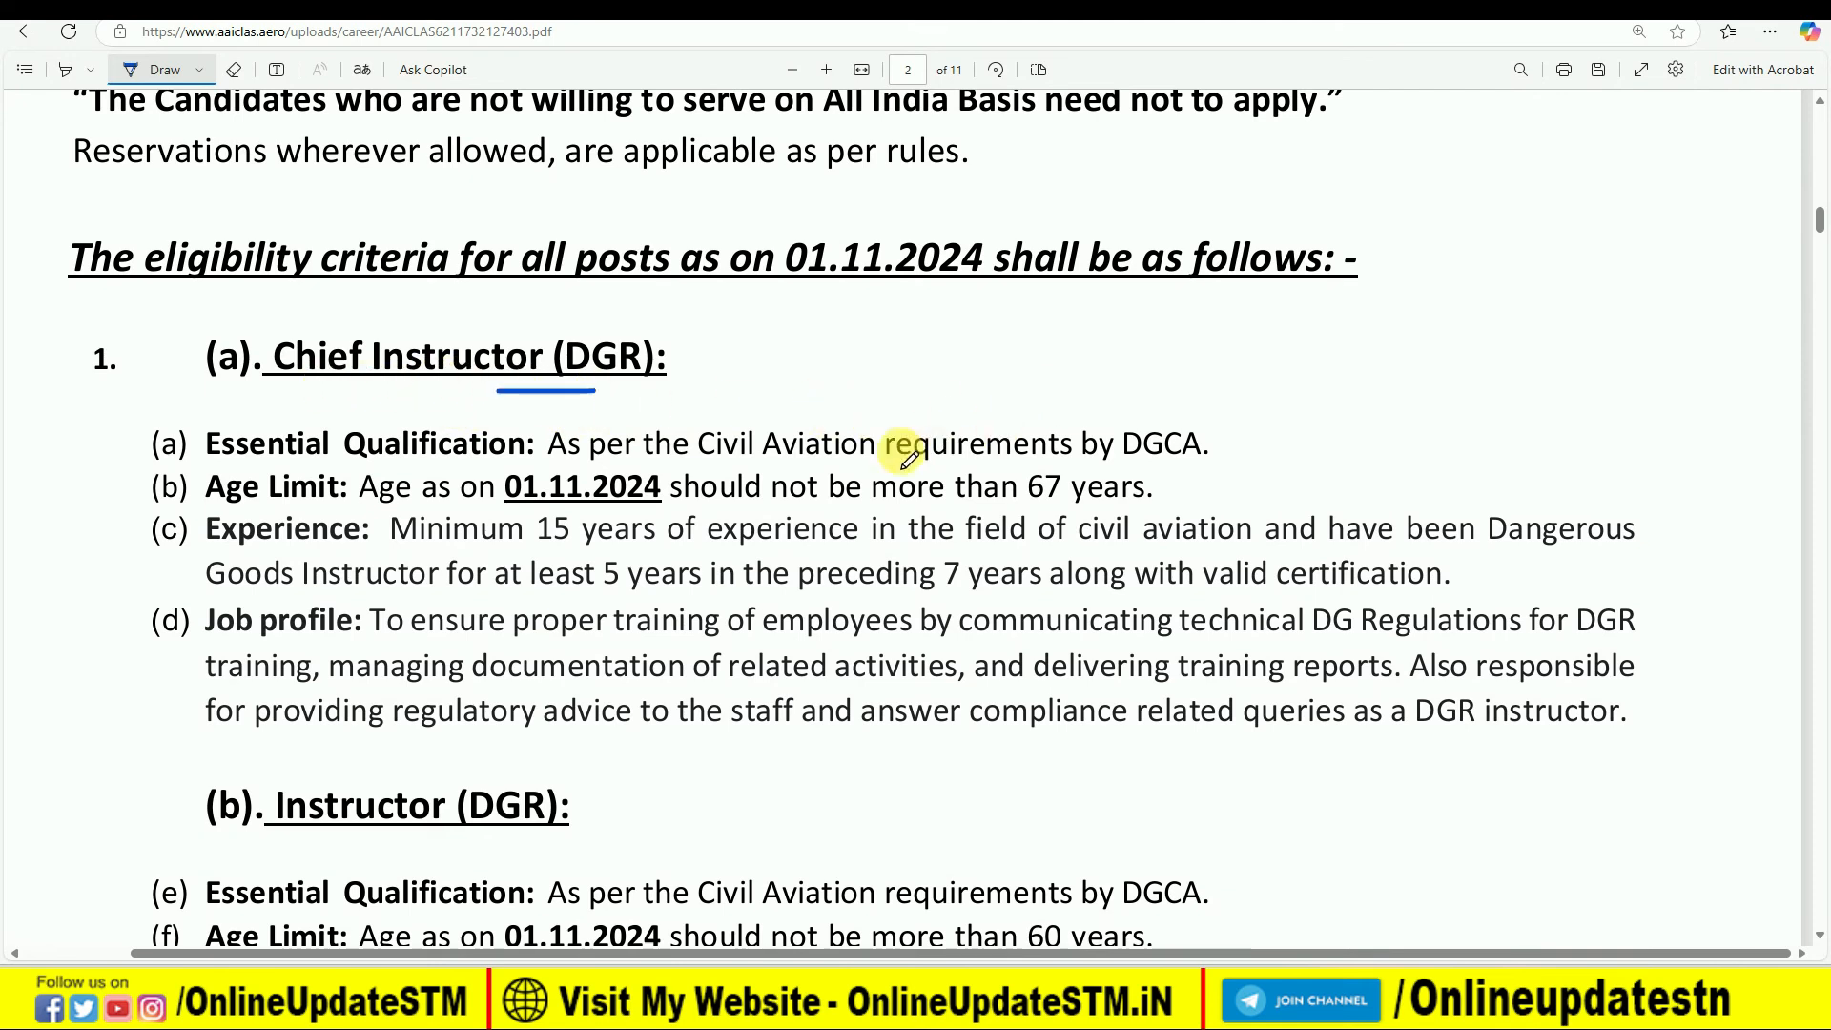
pyautogui.scroll(-7, 858, 448)
pyautogui.scroll(-2, 776, 531)
pyautogui.moveTo(299, 465); pyautogui.dragTo(772, 467)
# - Underline the 60% and 55% marks requirements in the Security Screener's essential qualification
pyautogui.scroll(-1, 858, 429)
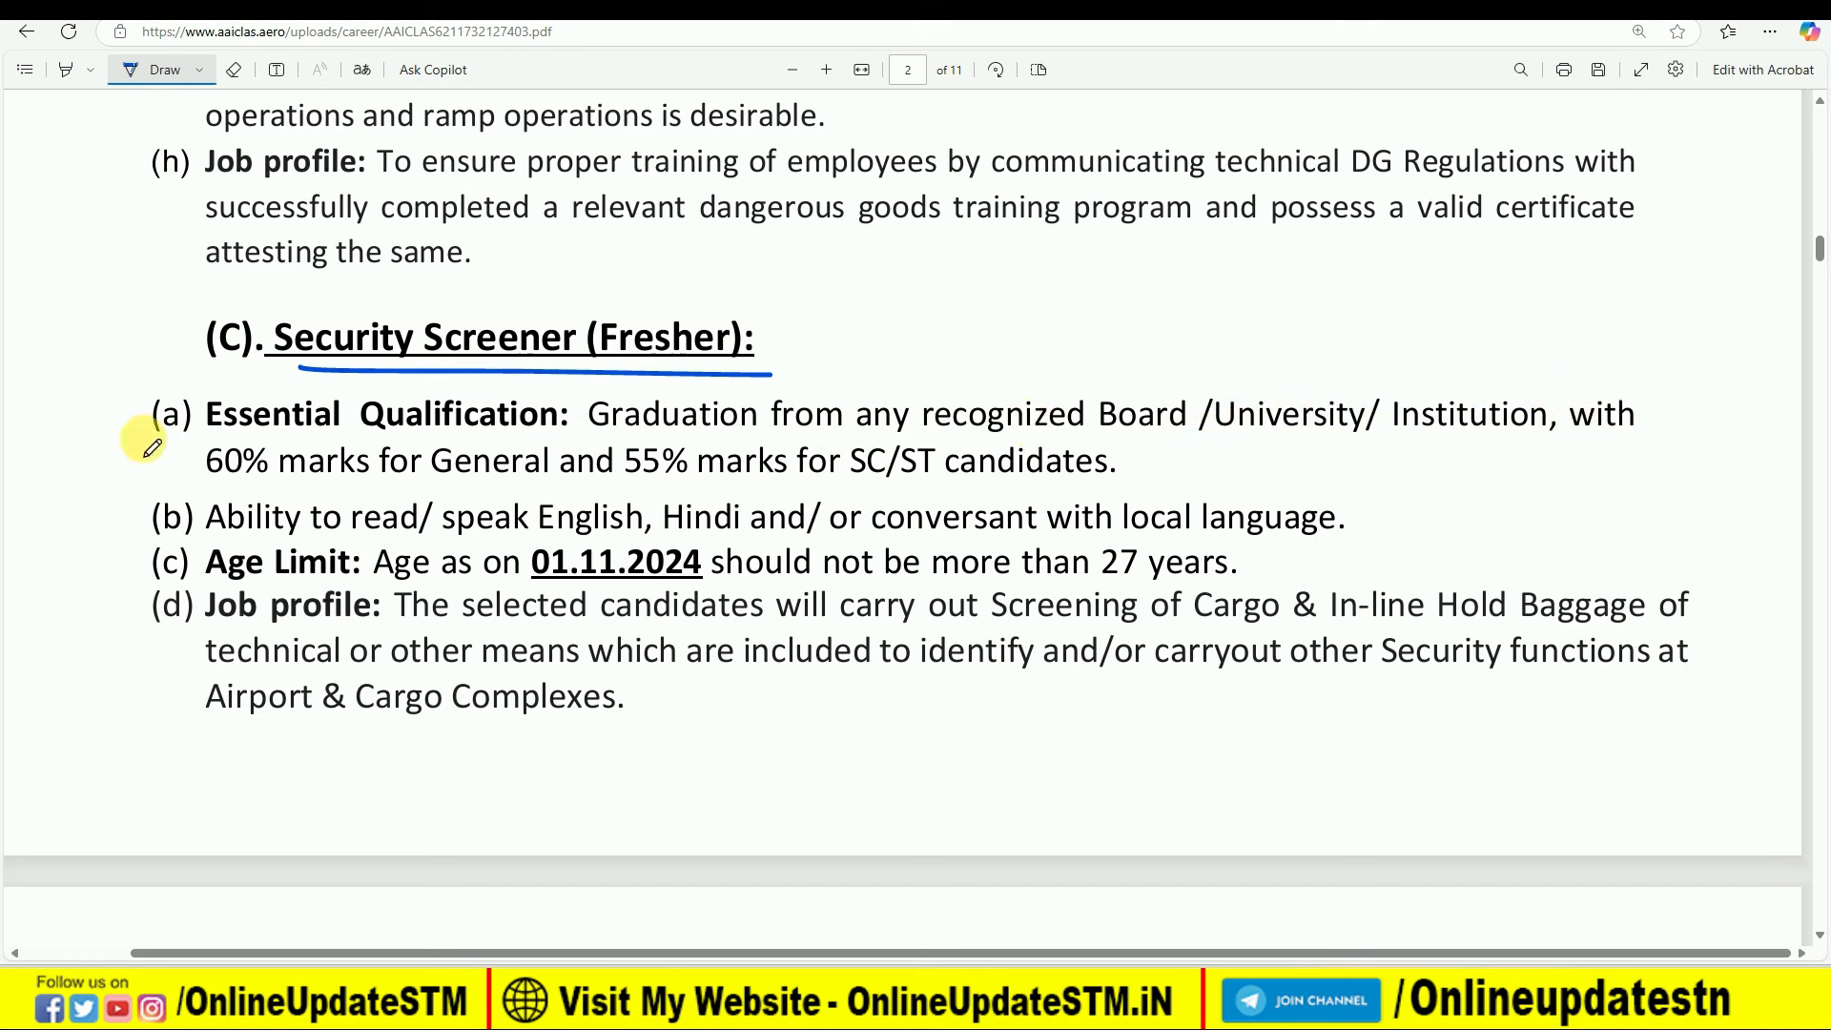
pyautogui.moveTo(198, 490); pyautogui.dragTo(278, 499)
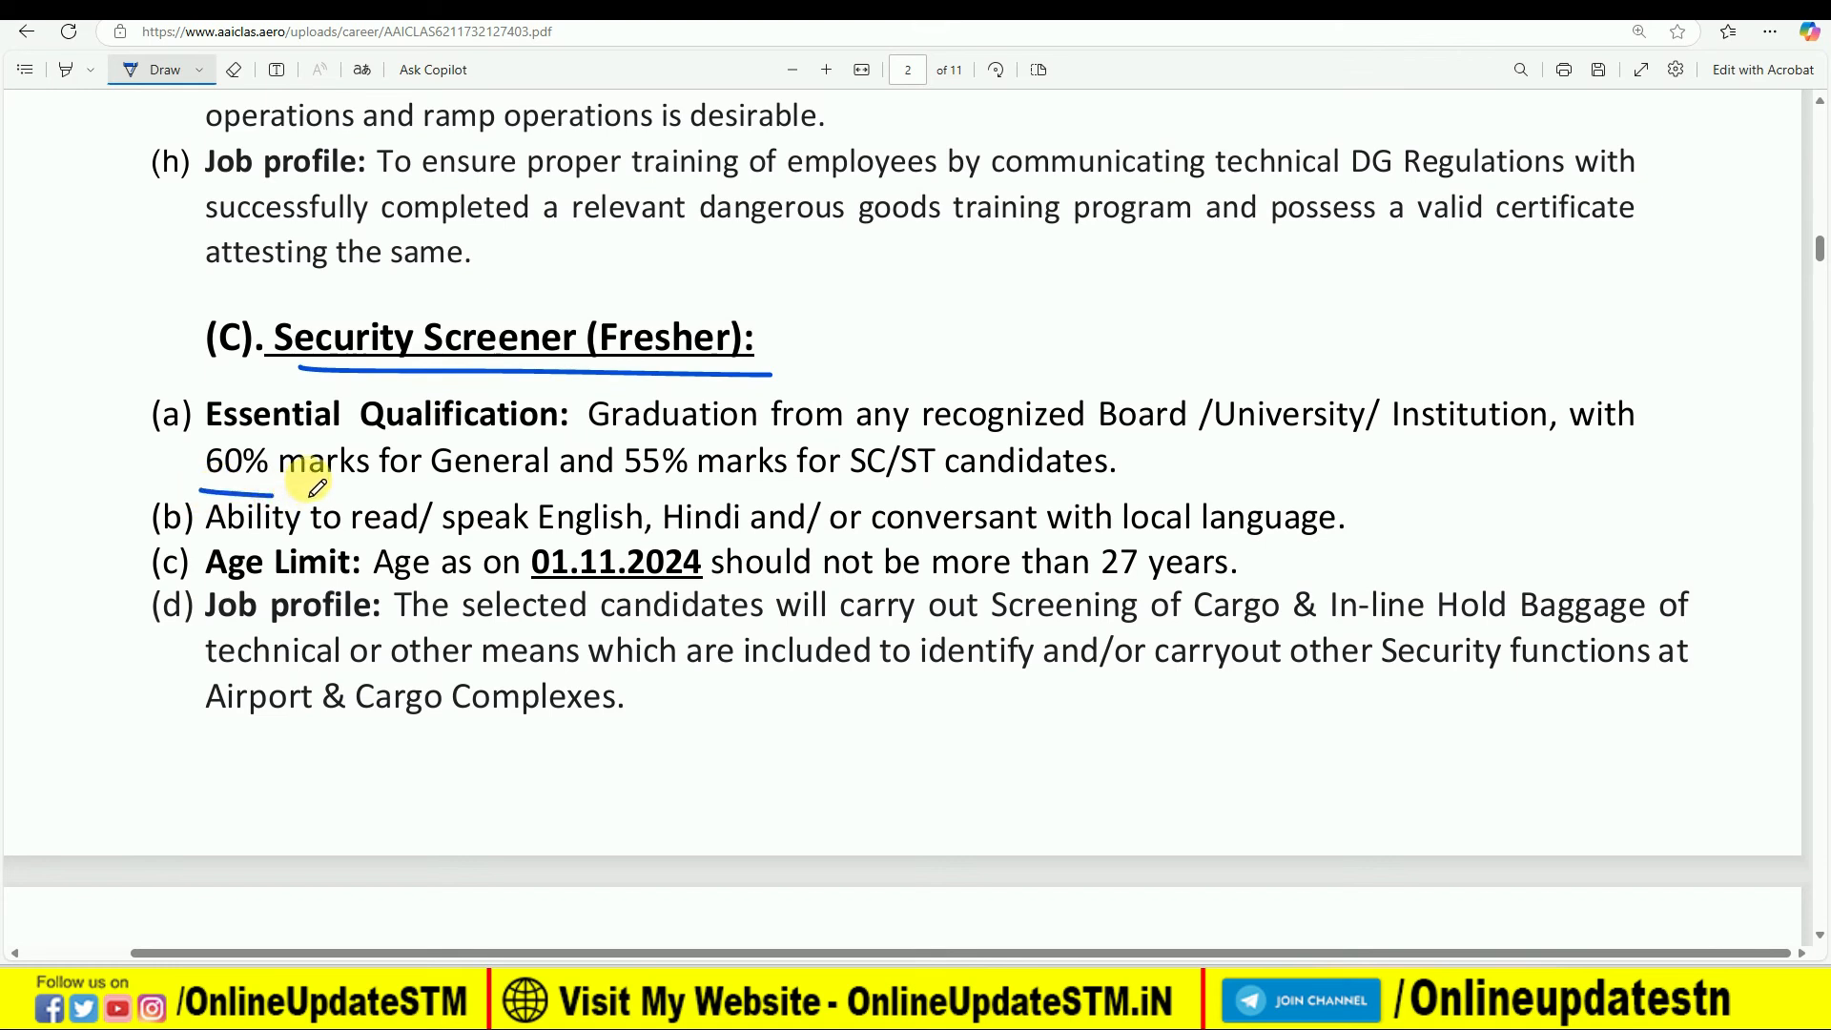
pyautogui.moveTo(616, 491); pyautogui.dragTo(624, 491)
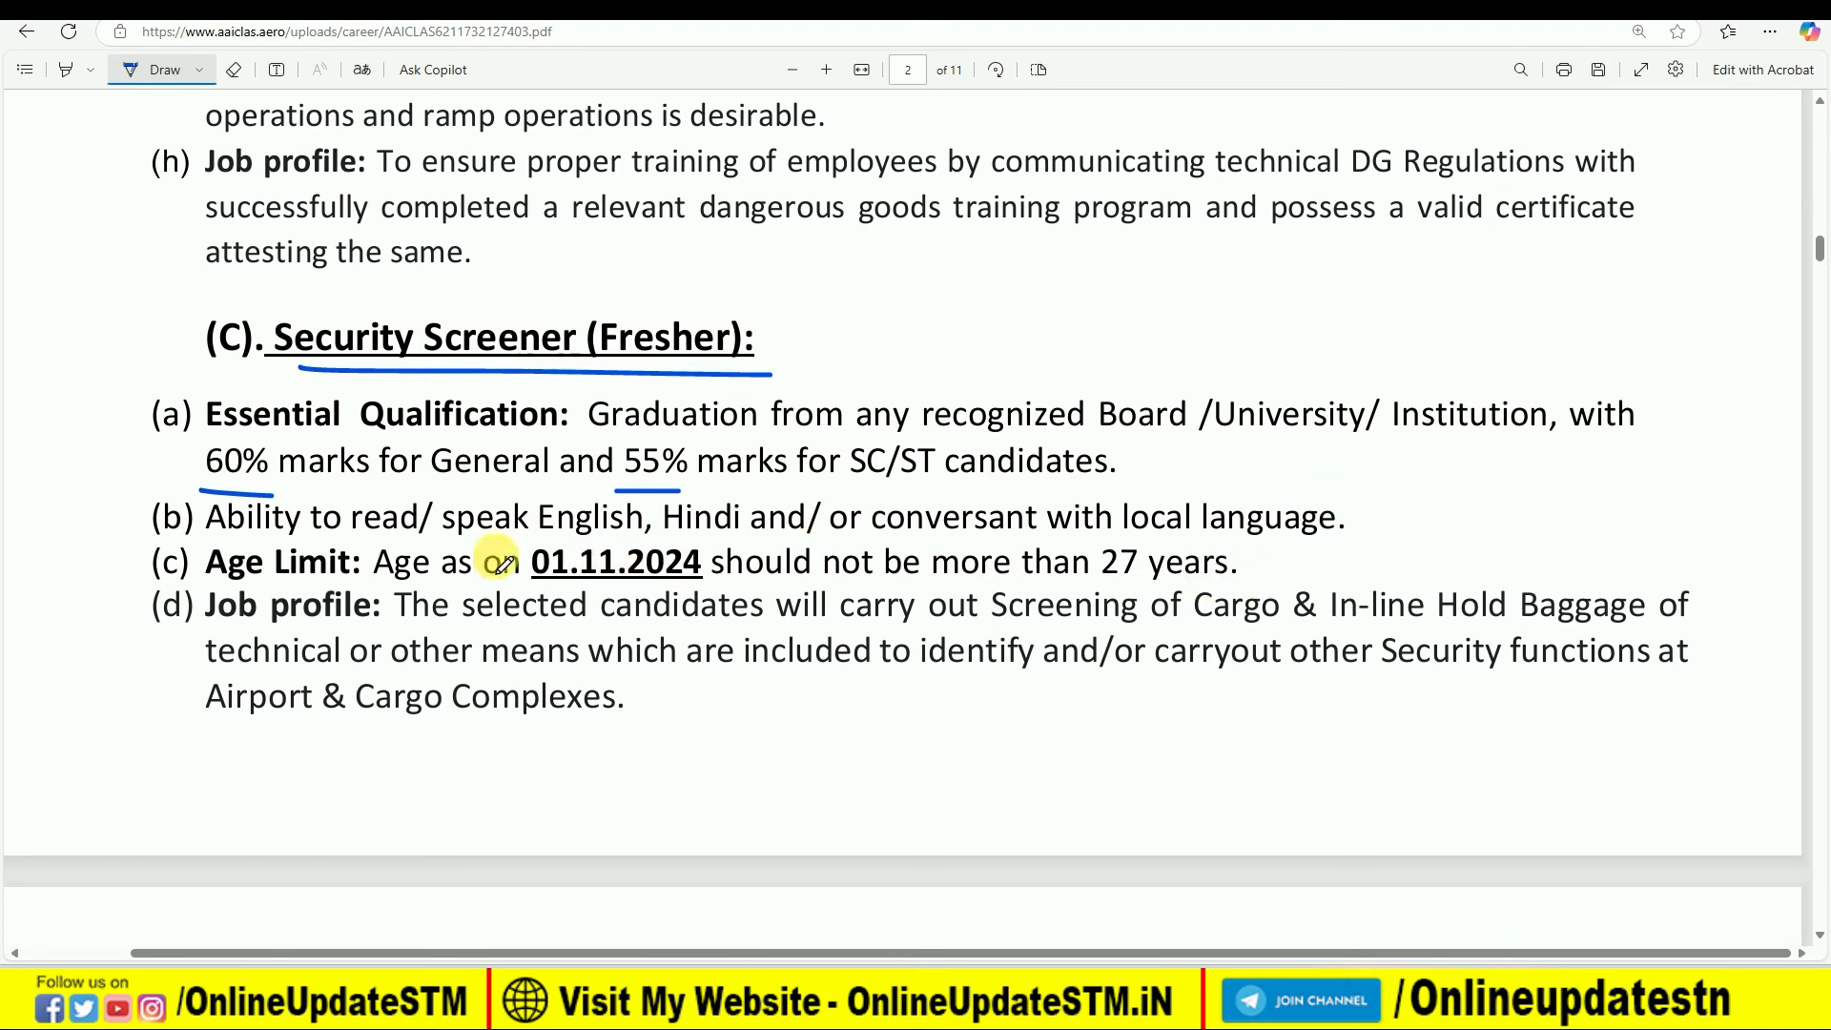
# - Mark the Application Fee heading on page 3 with a pen stroke and draw pointers beside the Rs. 750 and Rs. 100 fee lines
pyautogui.scroll(-4, 721, 618)
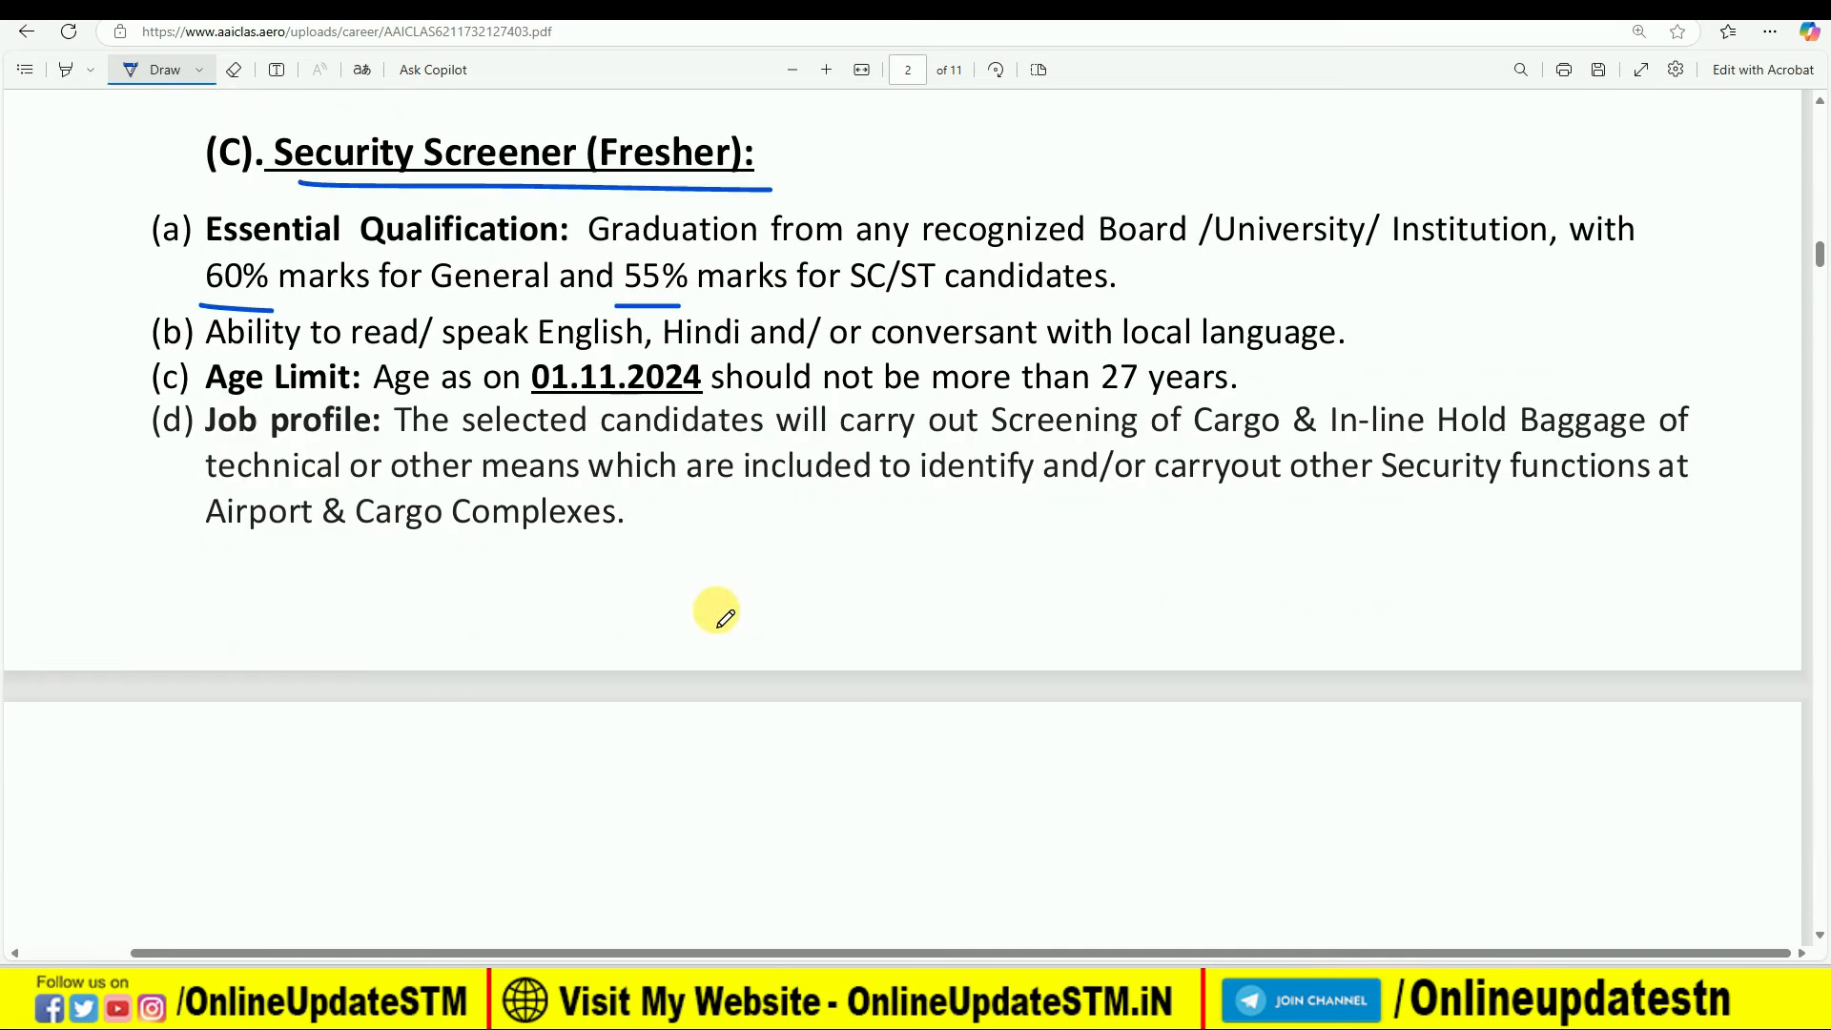
pyautogui.scroll(-2, 715, 299)
pyautogui.scroll(-2, 754, 372)
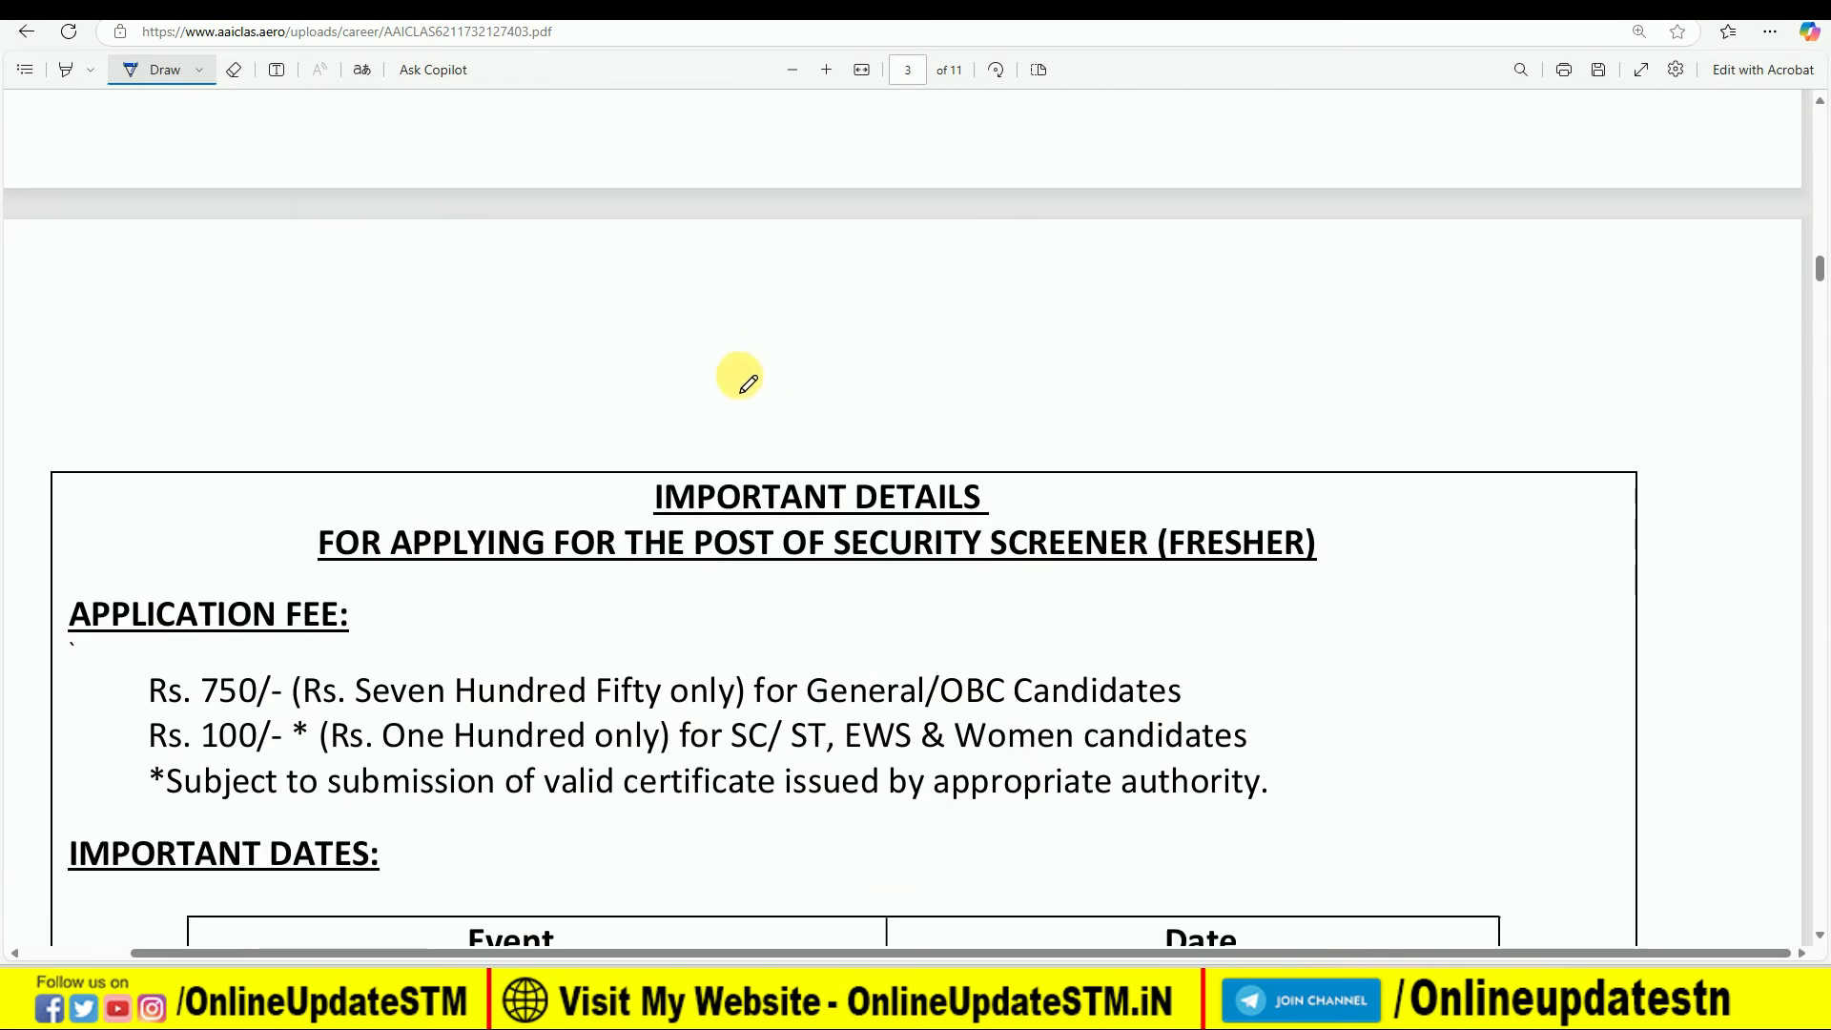
pyautogui.moveTo(359, 513); pyautogui.dragTo(501, 518)
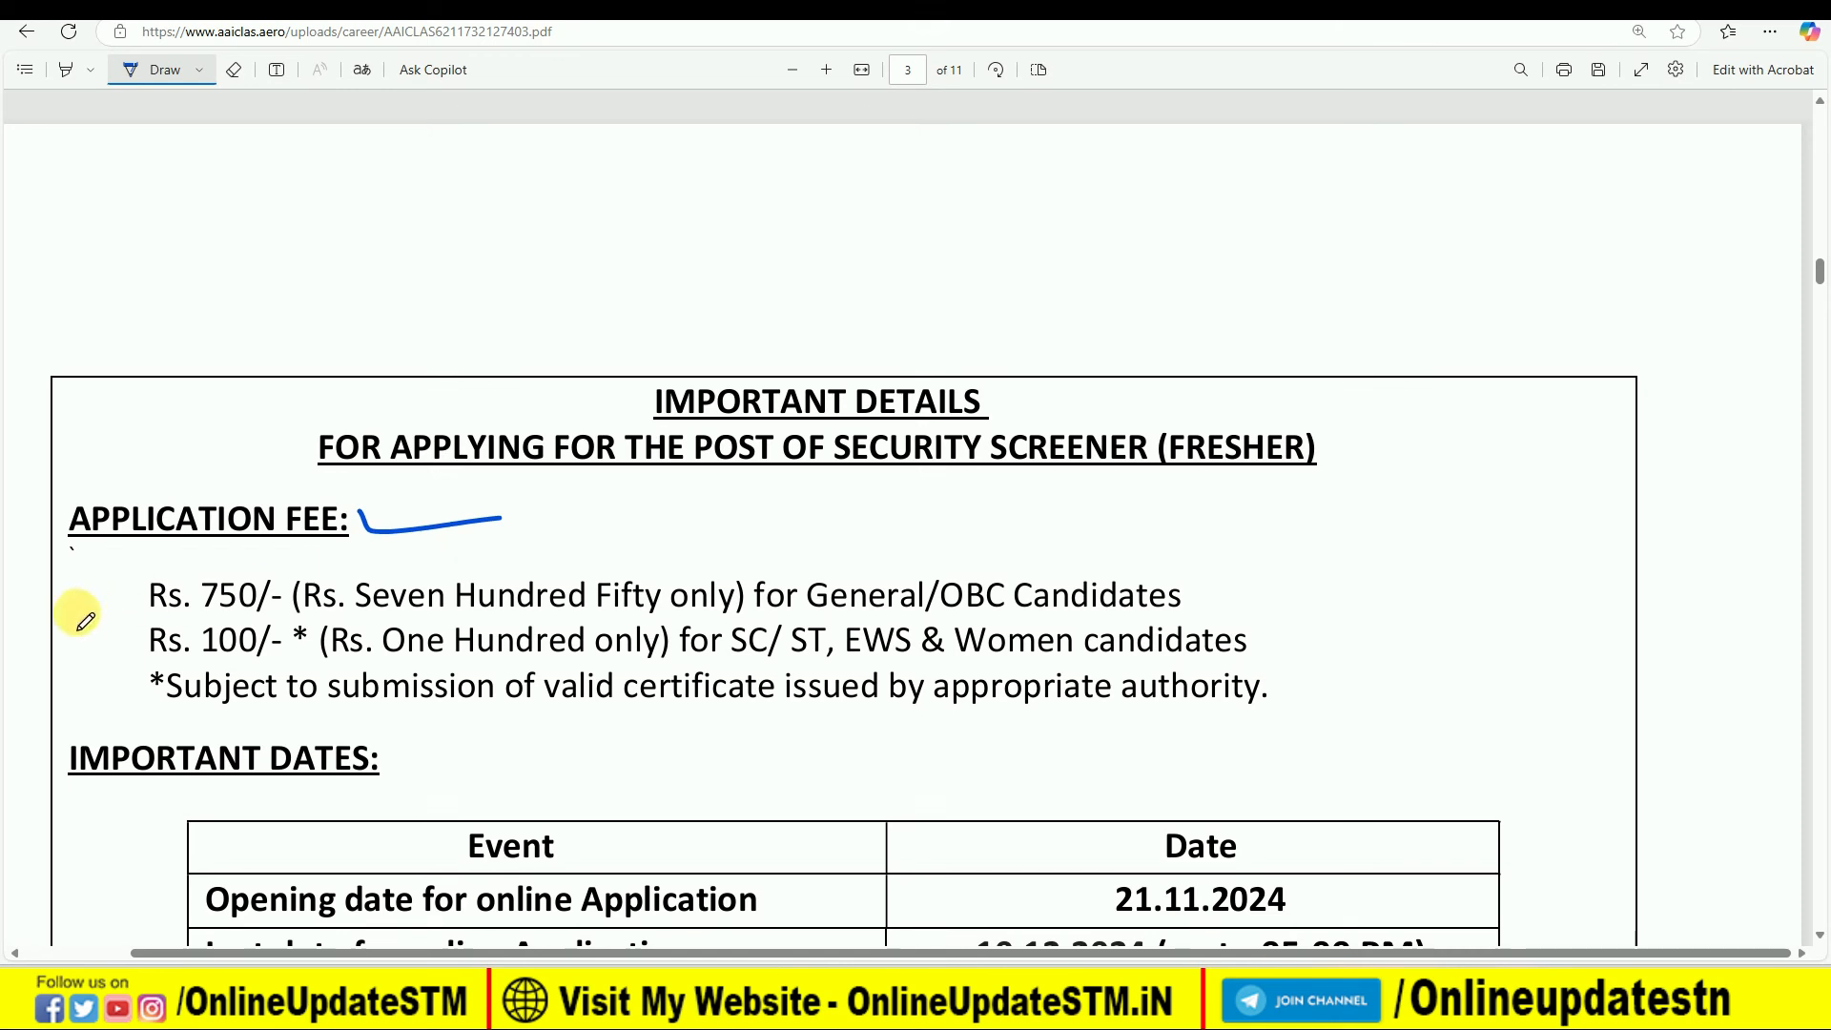
pyautogui.moveTo(90, 611); pyautogui.dragTo(127, 611)
pyautogui.moveTo(102, 599); pyautogui.dragTo(107, 621)
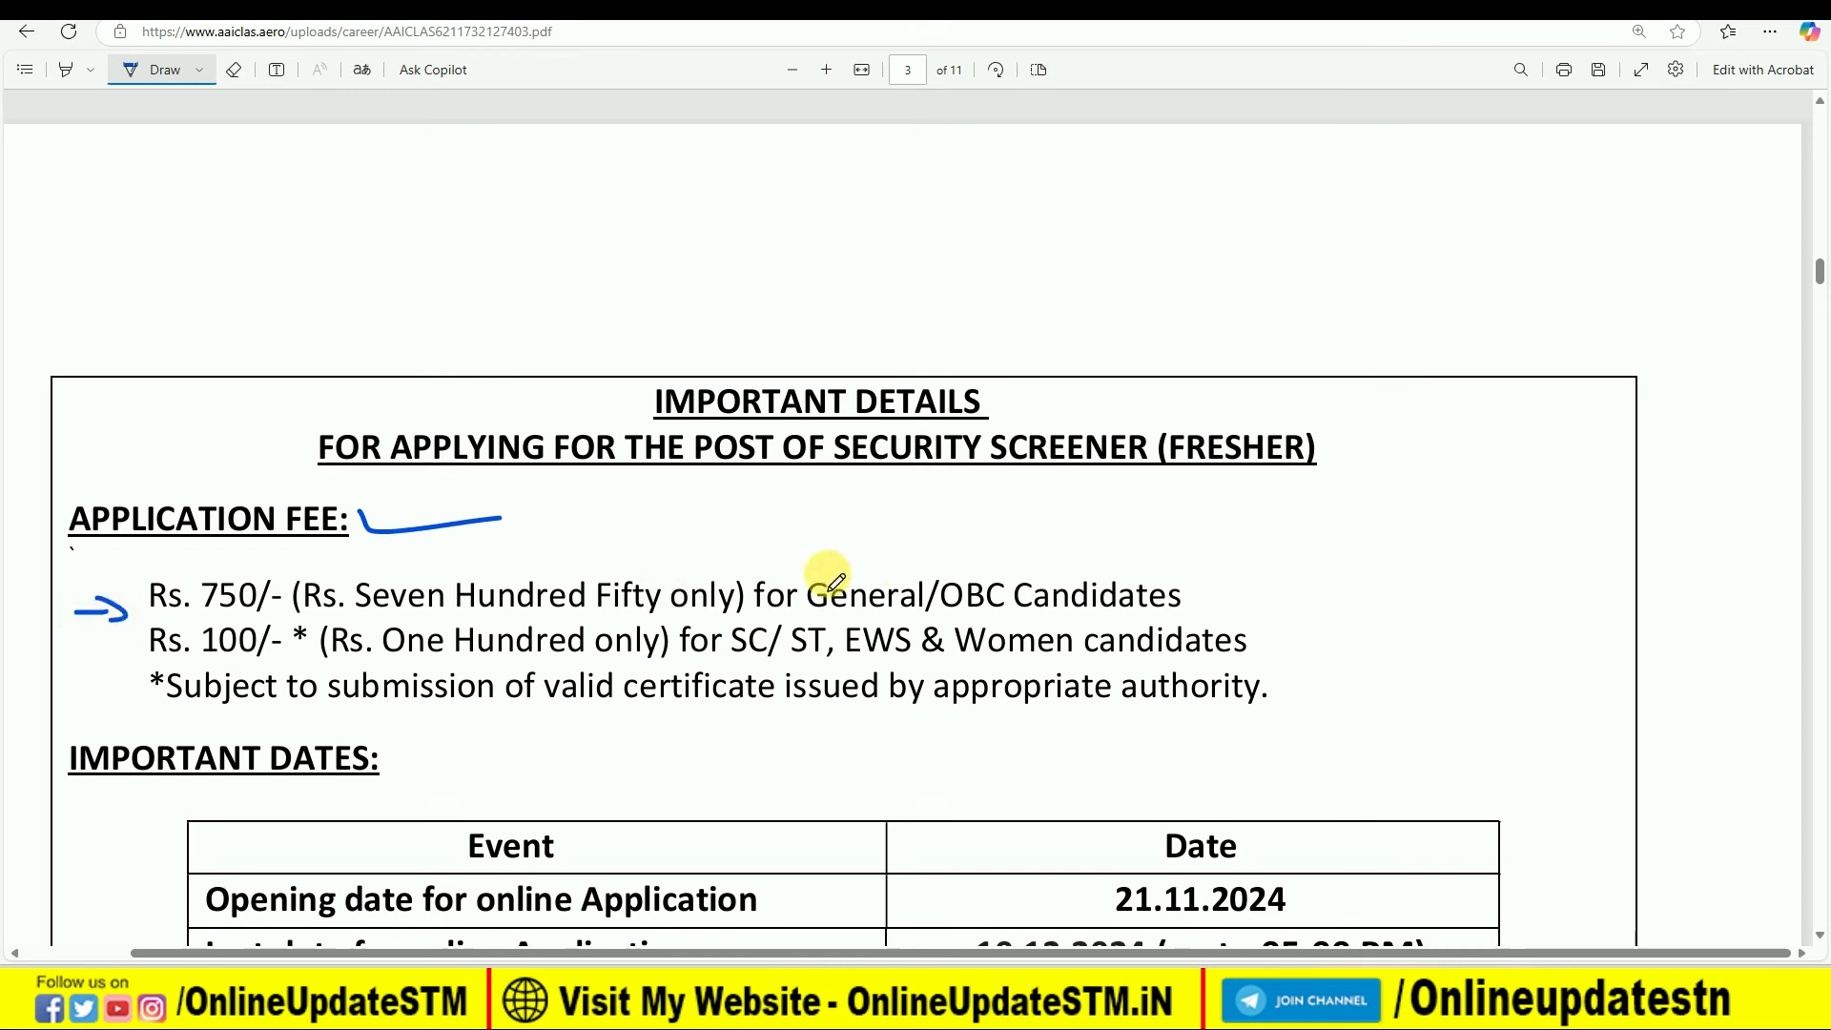
pyautogui.moveTo(84, 646); pyautogui.dragTo(85, 664)
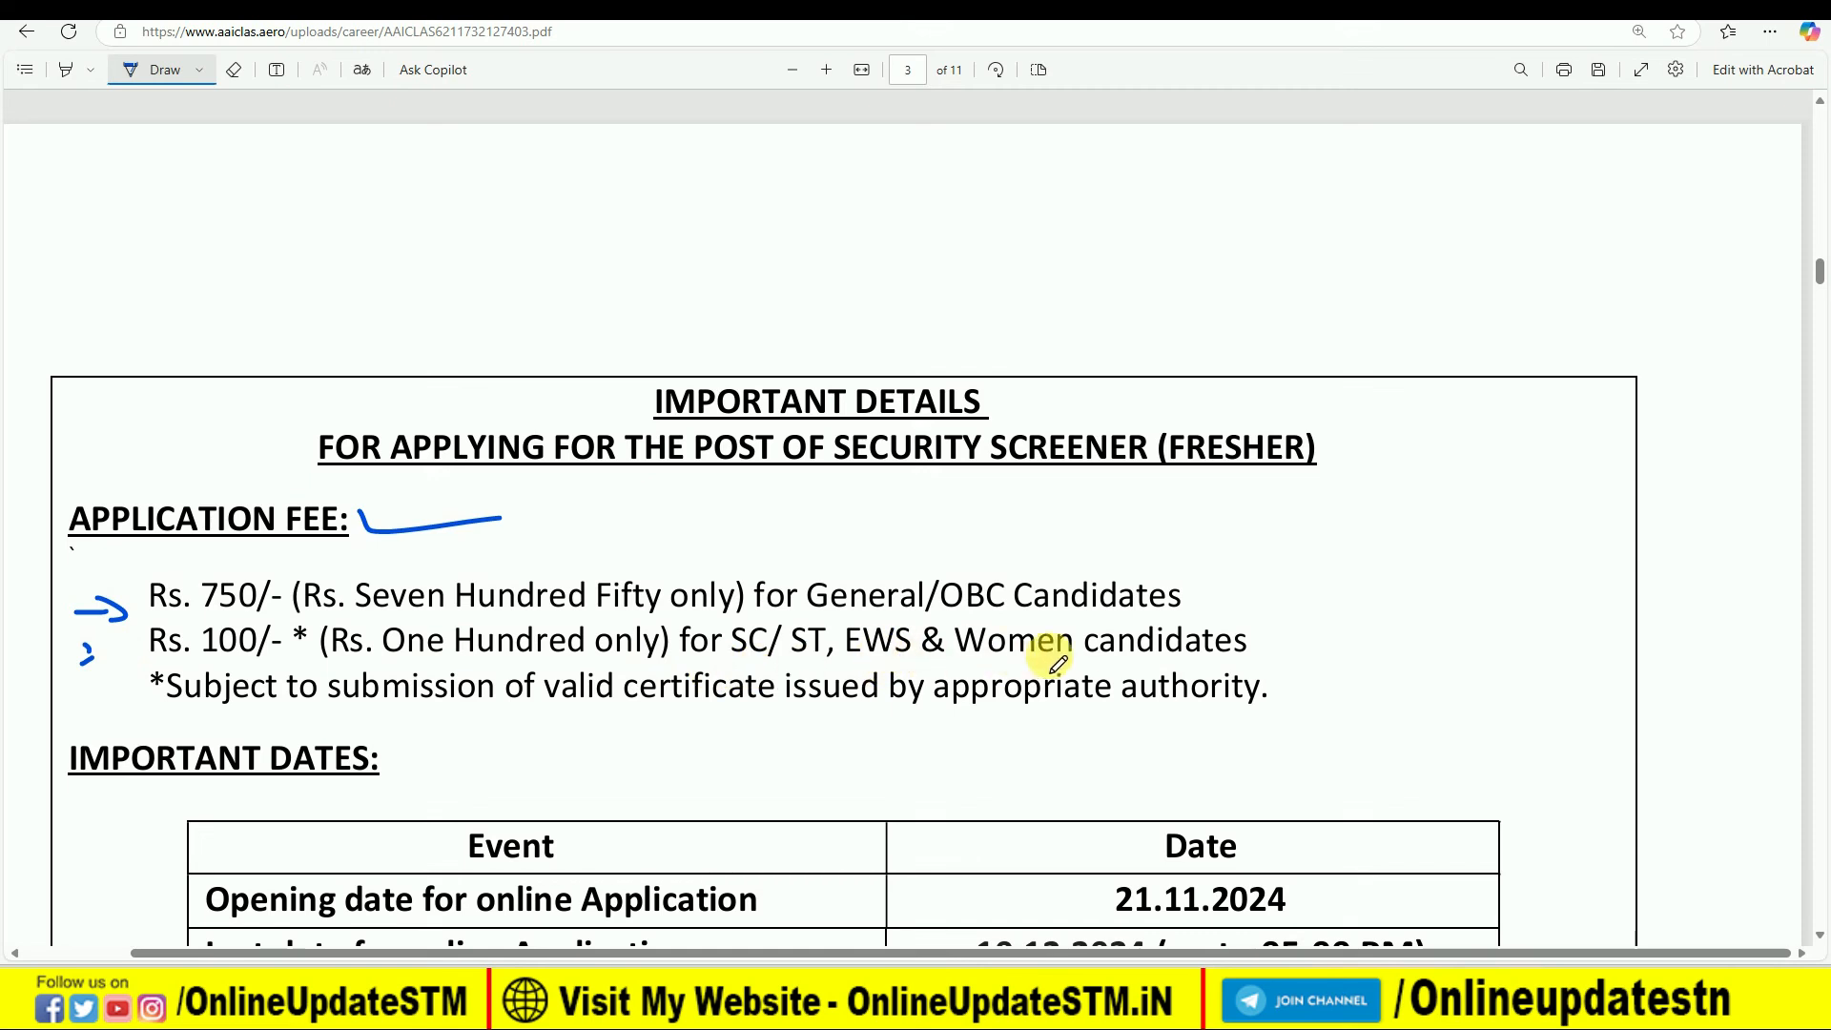
# - Read through the notification's important dates, selection procedure and the pay table for Security Screener (Fresher)
pyautogui.scroll(-2, 715, 639)
pyautogui.scroll(-3, 722, 636)
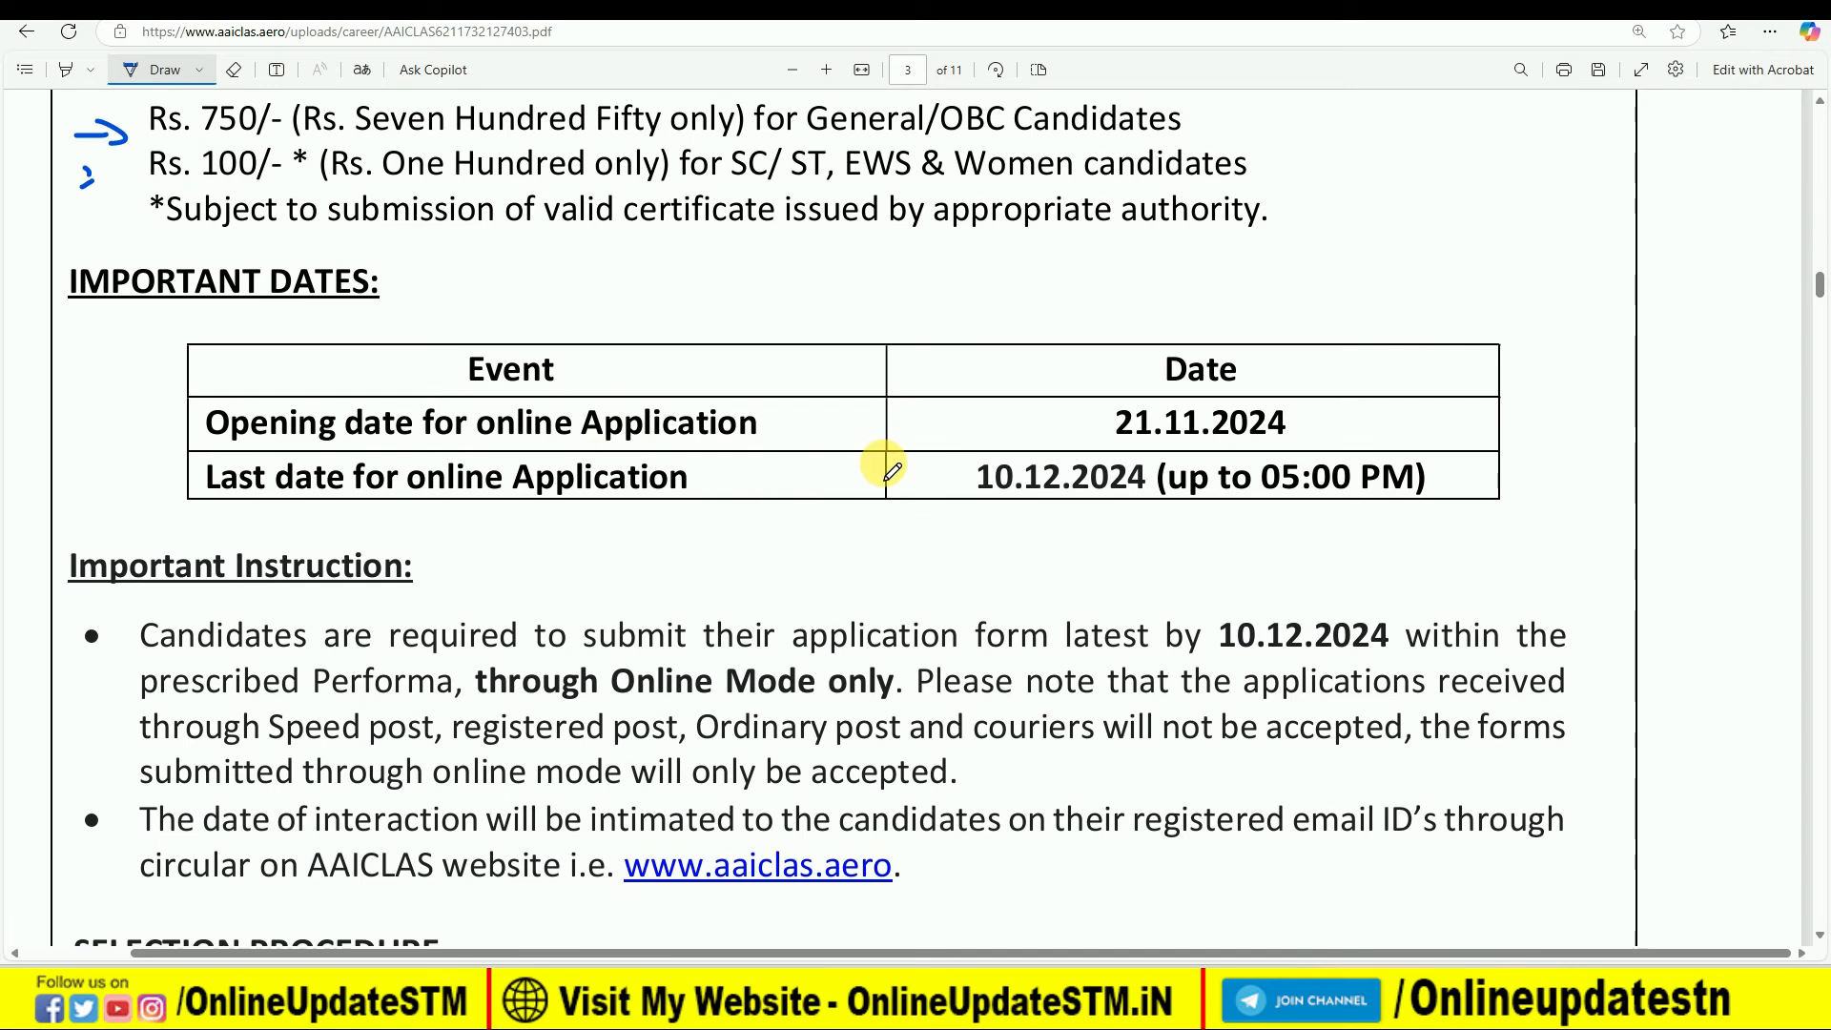
pyautogui.scroll(-8, 891, 474)
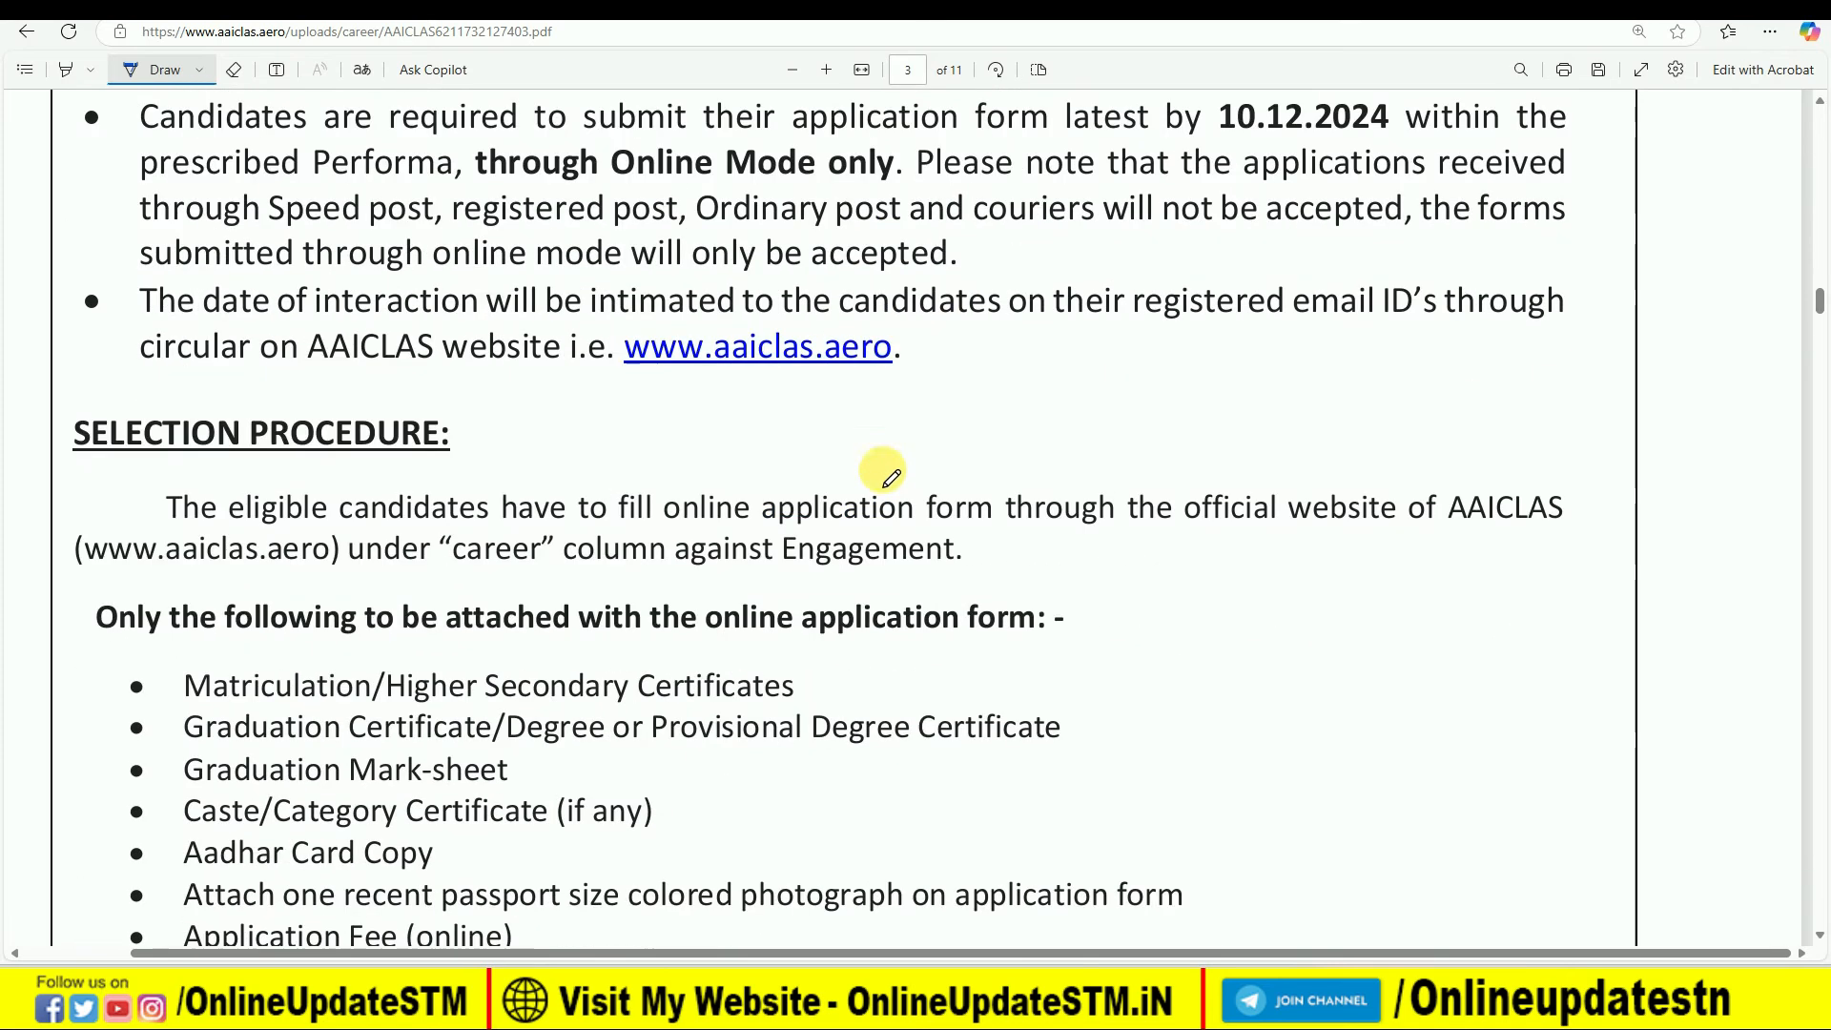
pyautogui.scroll(-7, 889, 476)
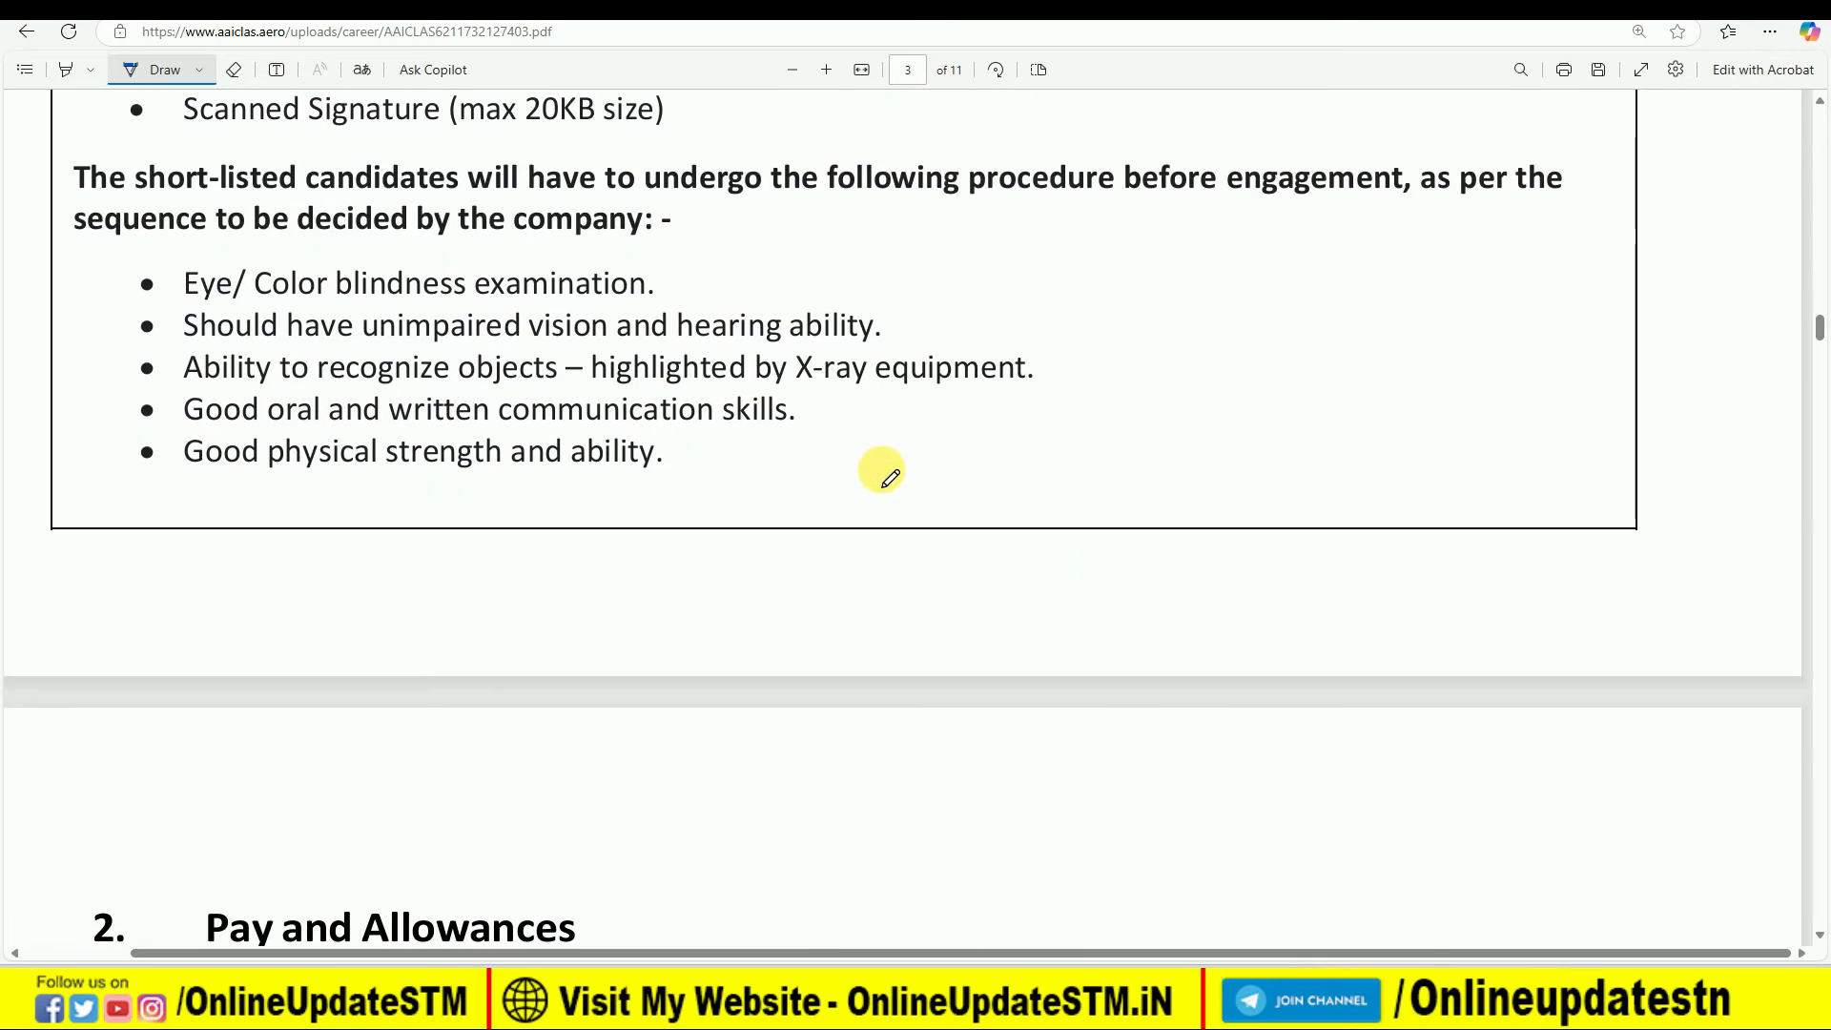
pyautogui.scroll(-14, 875, 473)
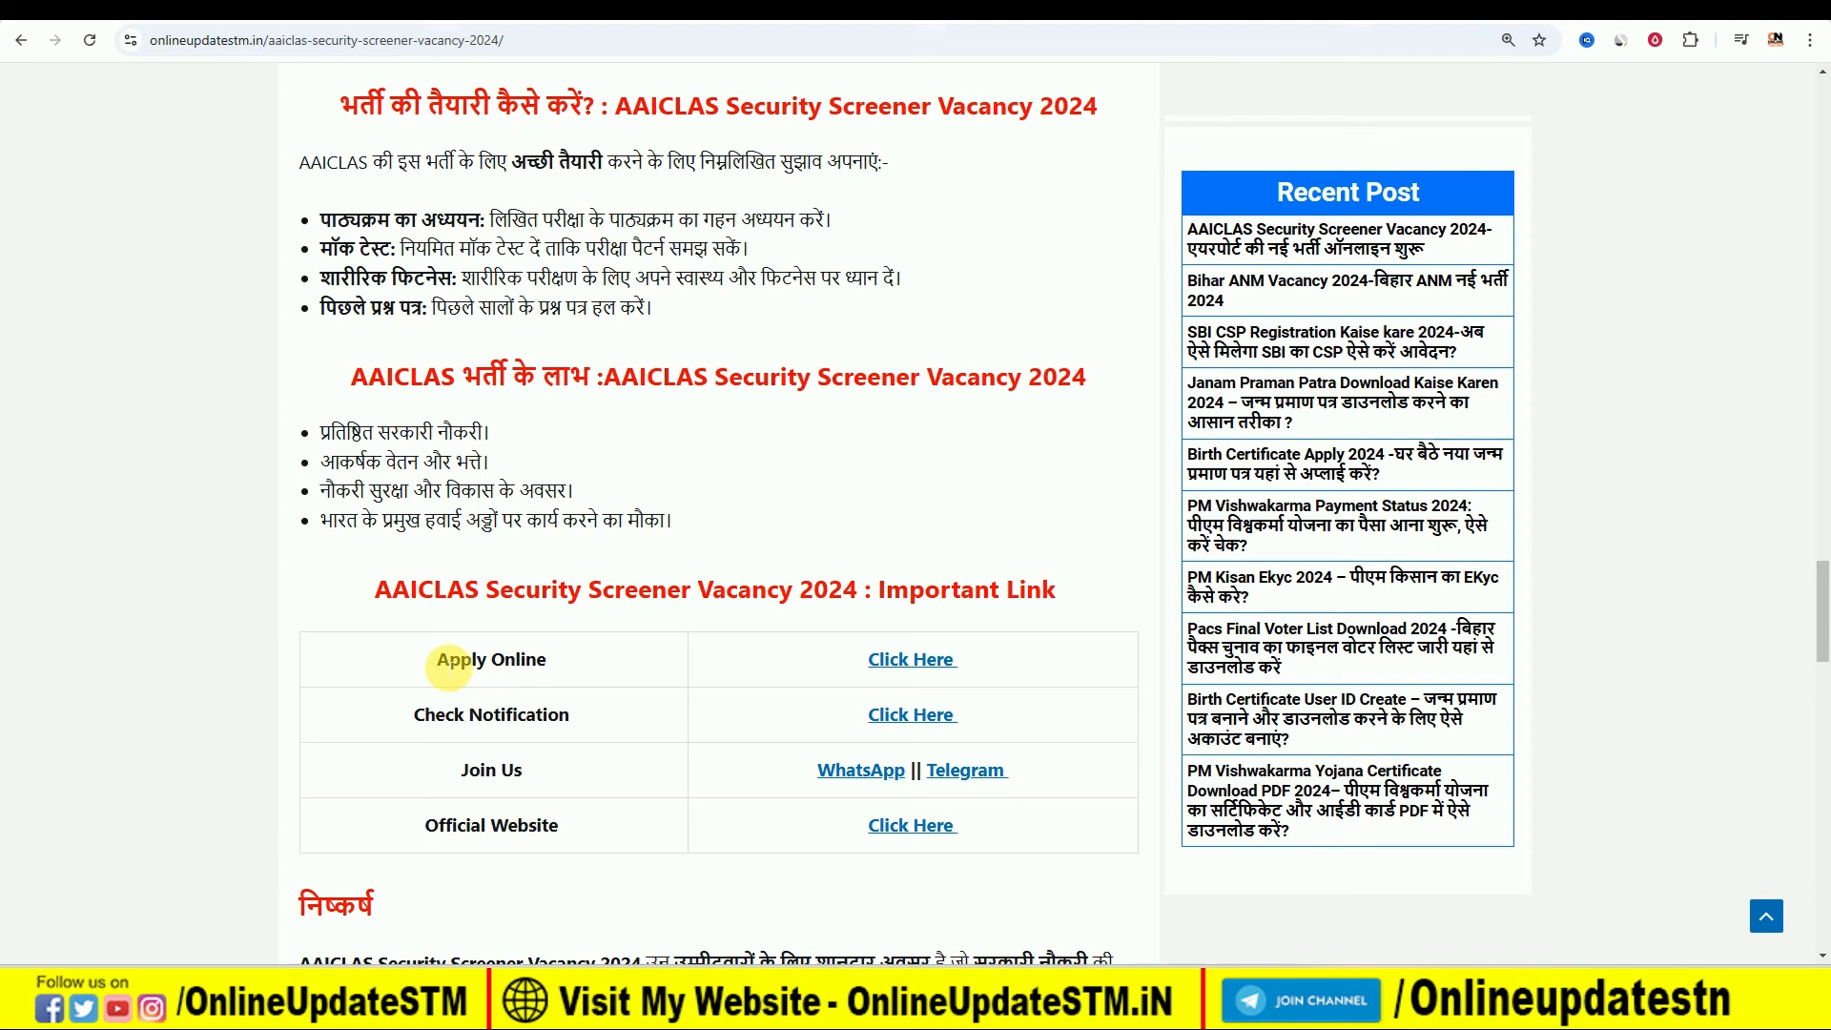
# - Switch to the vacancy article, follow its Apply Online link, and open new-user registration for the Security Screener (Fresher) position
pyautogui.moveTo(438, 658); pyautogui.dragTo(515, 659)
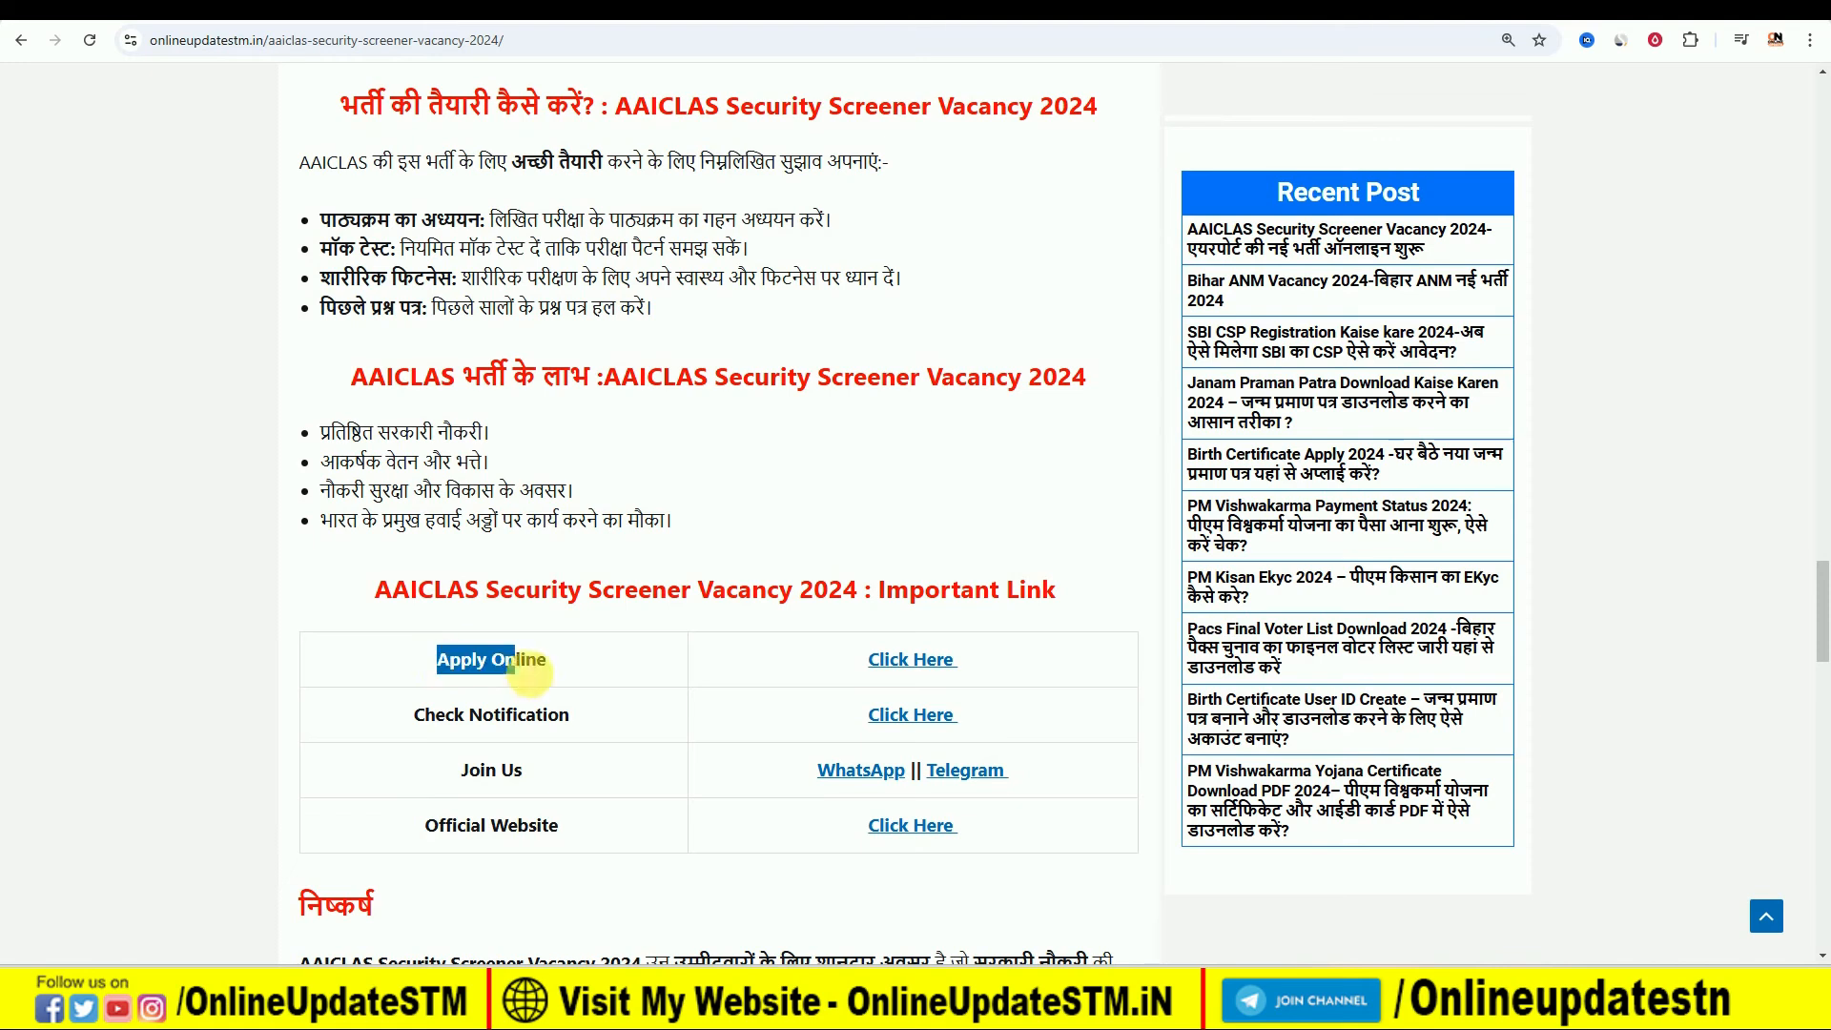
pyautogui.click(893, 668)
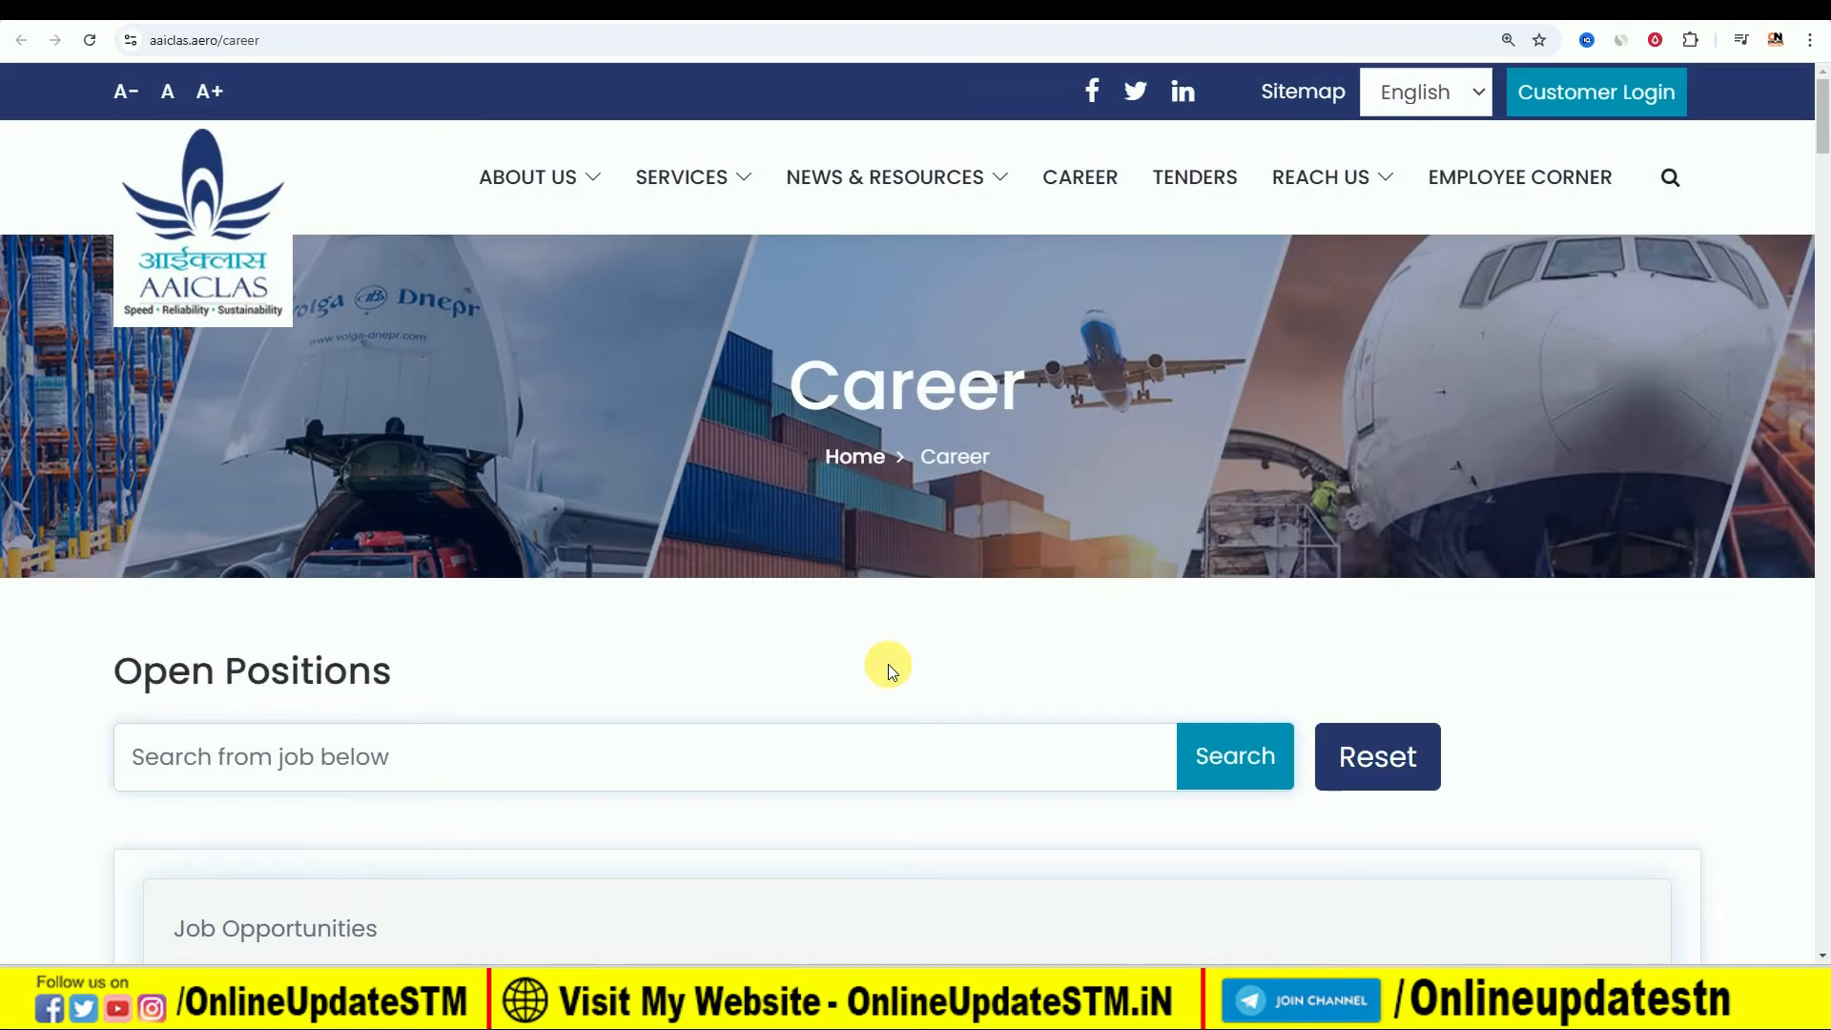
pyautogui.scroll(-8, 888, 664)
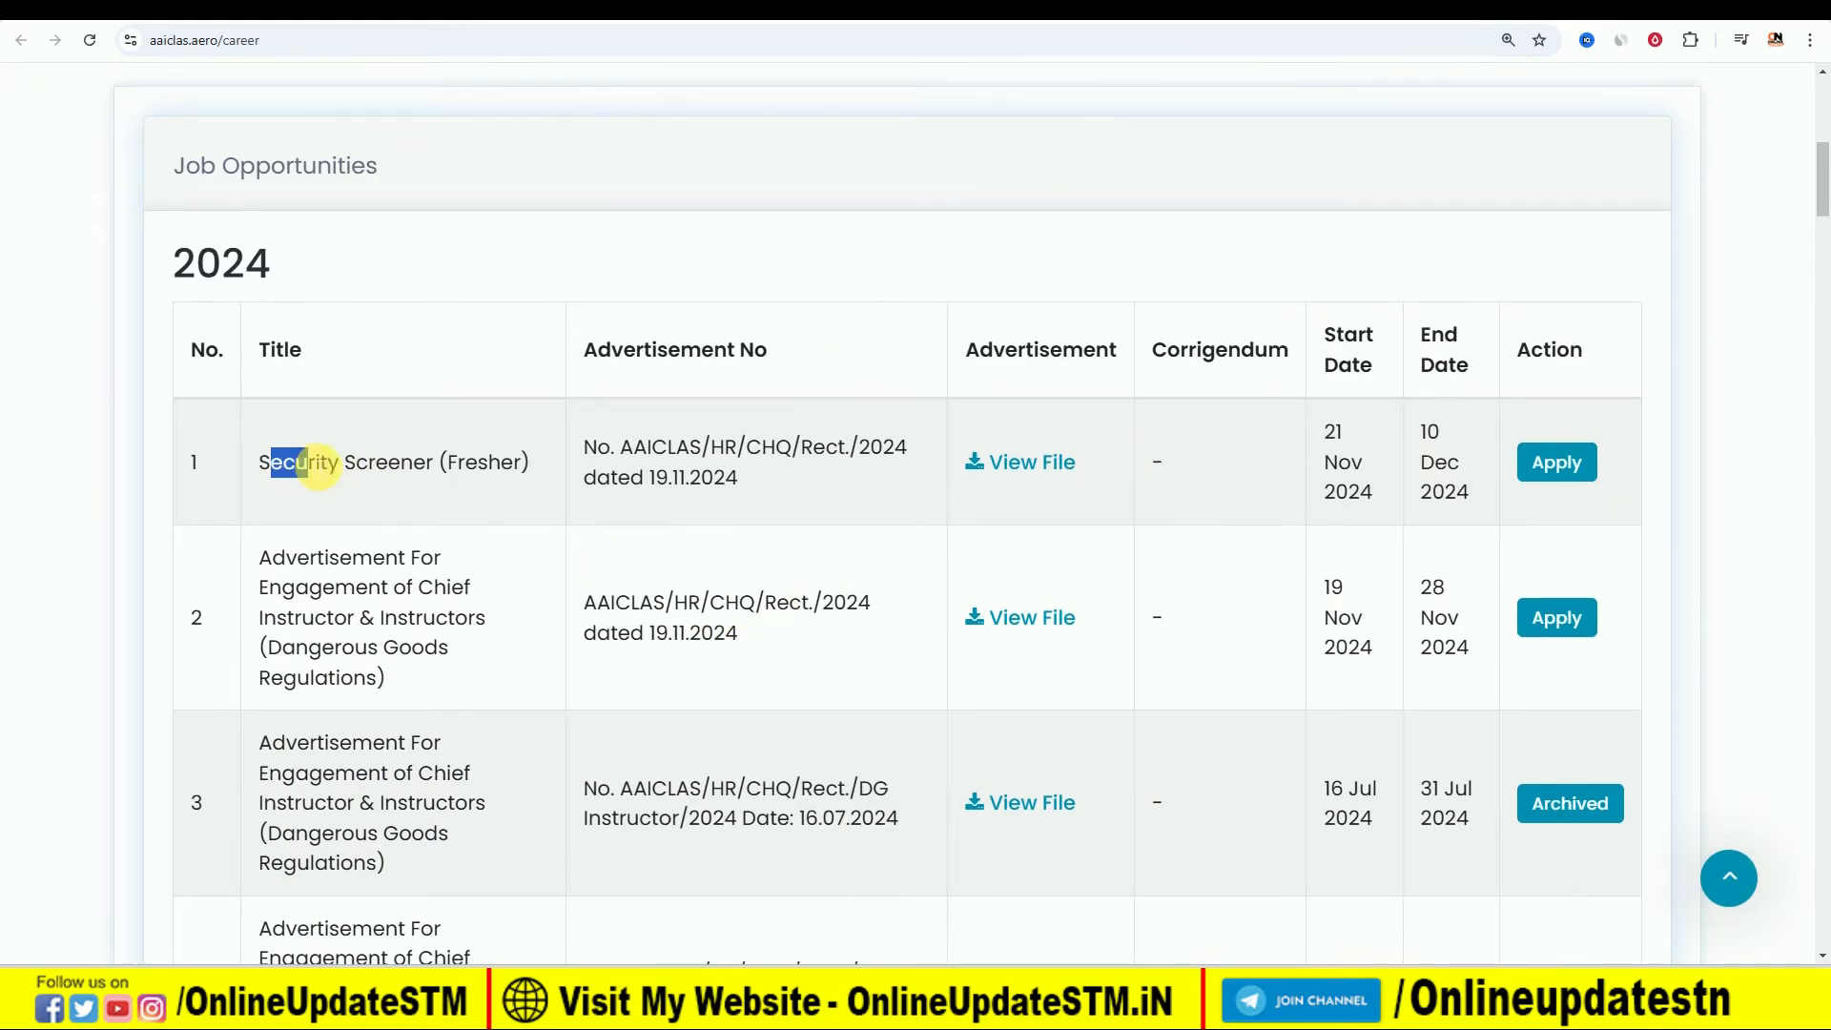
pyautogui.click(429, 465)
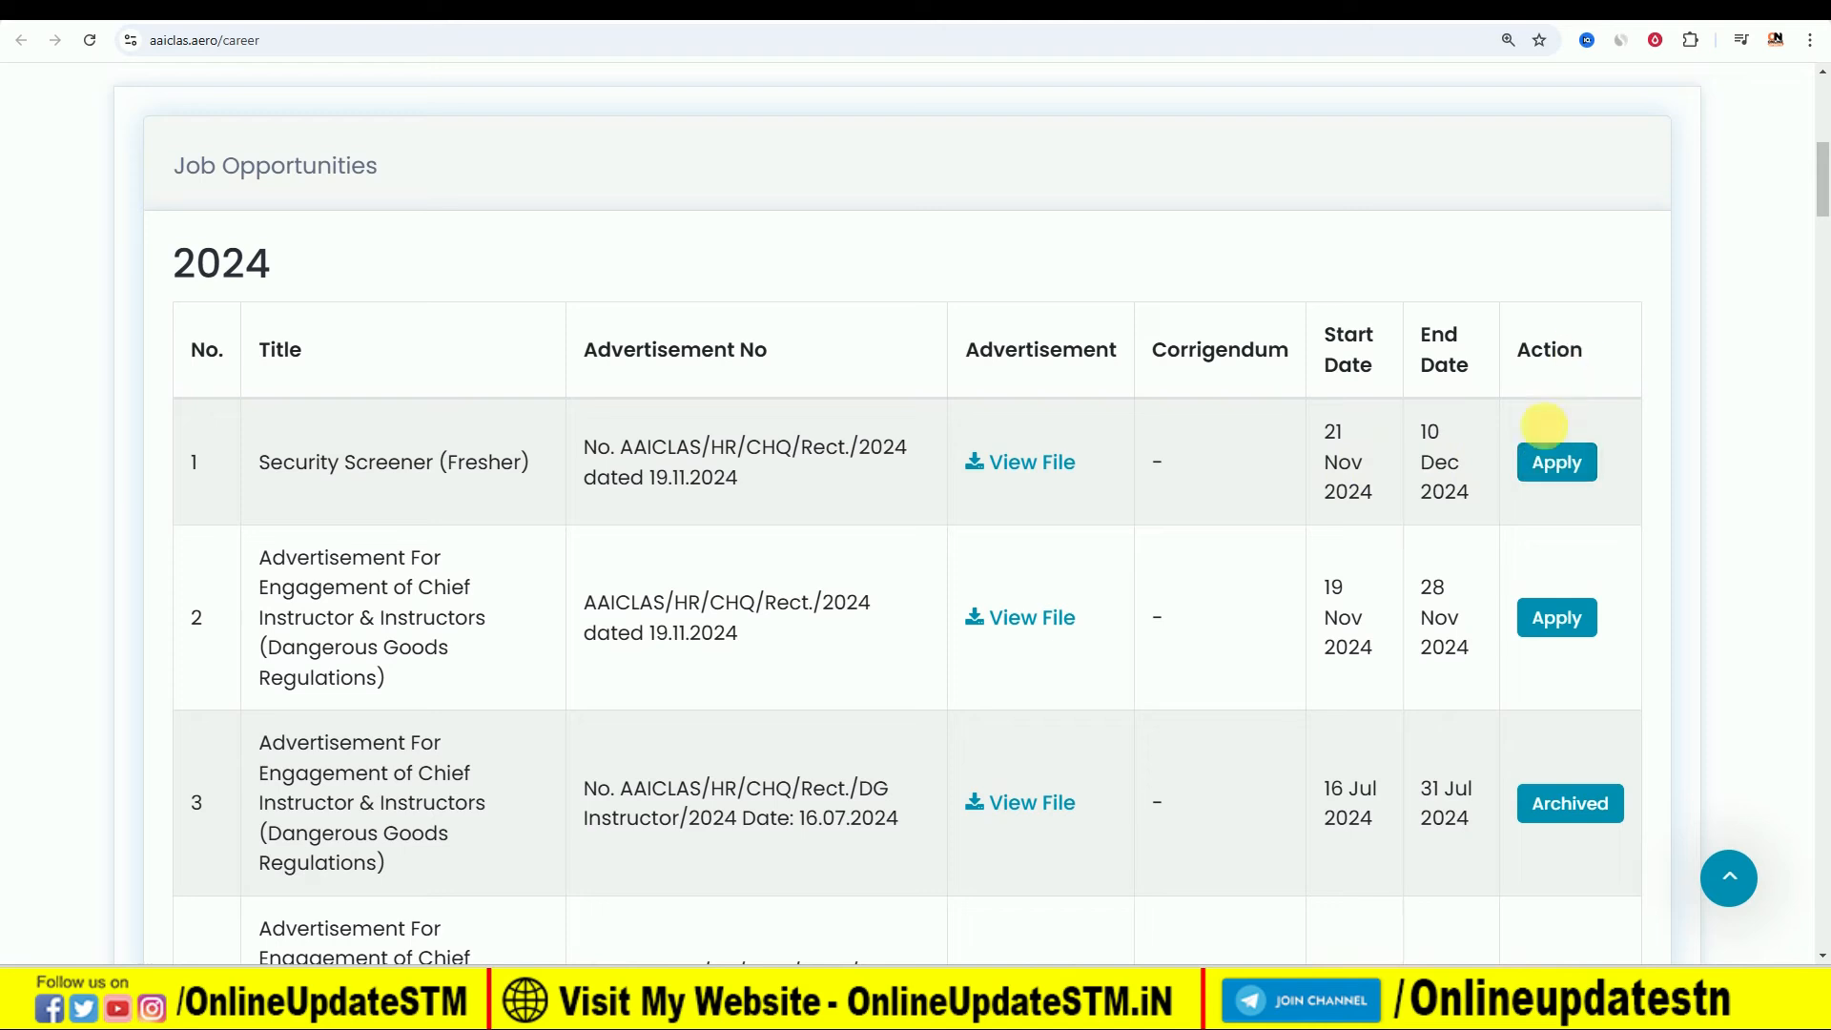
pyautogui.click(1557, 463)
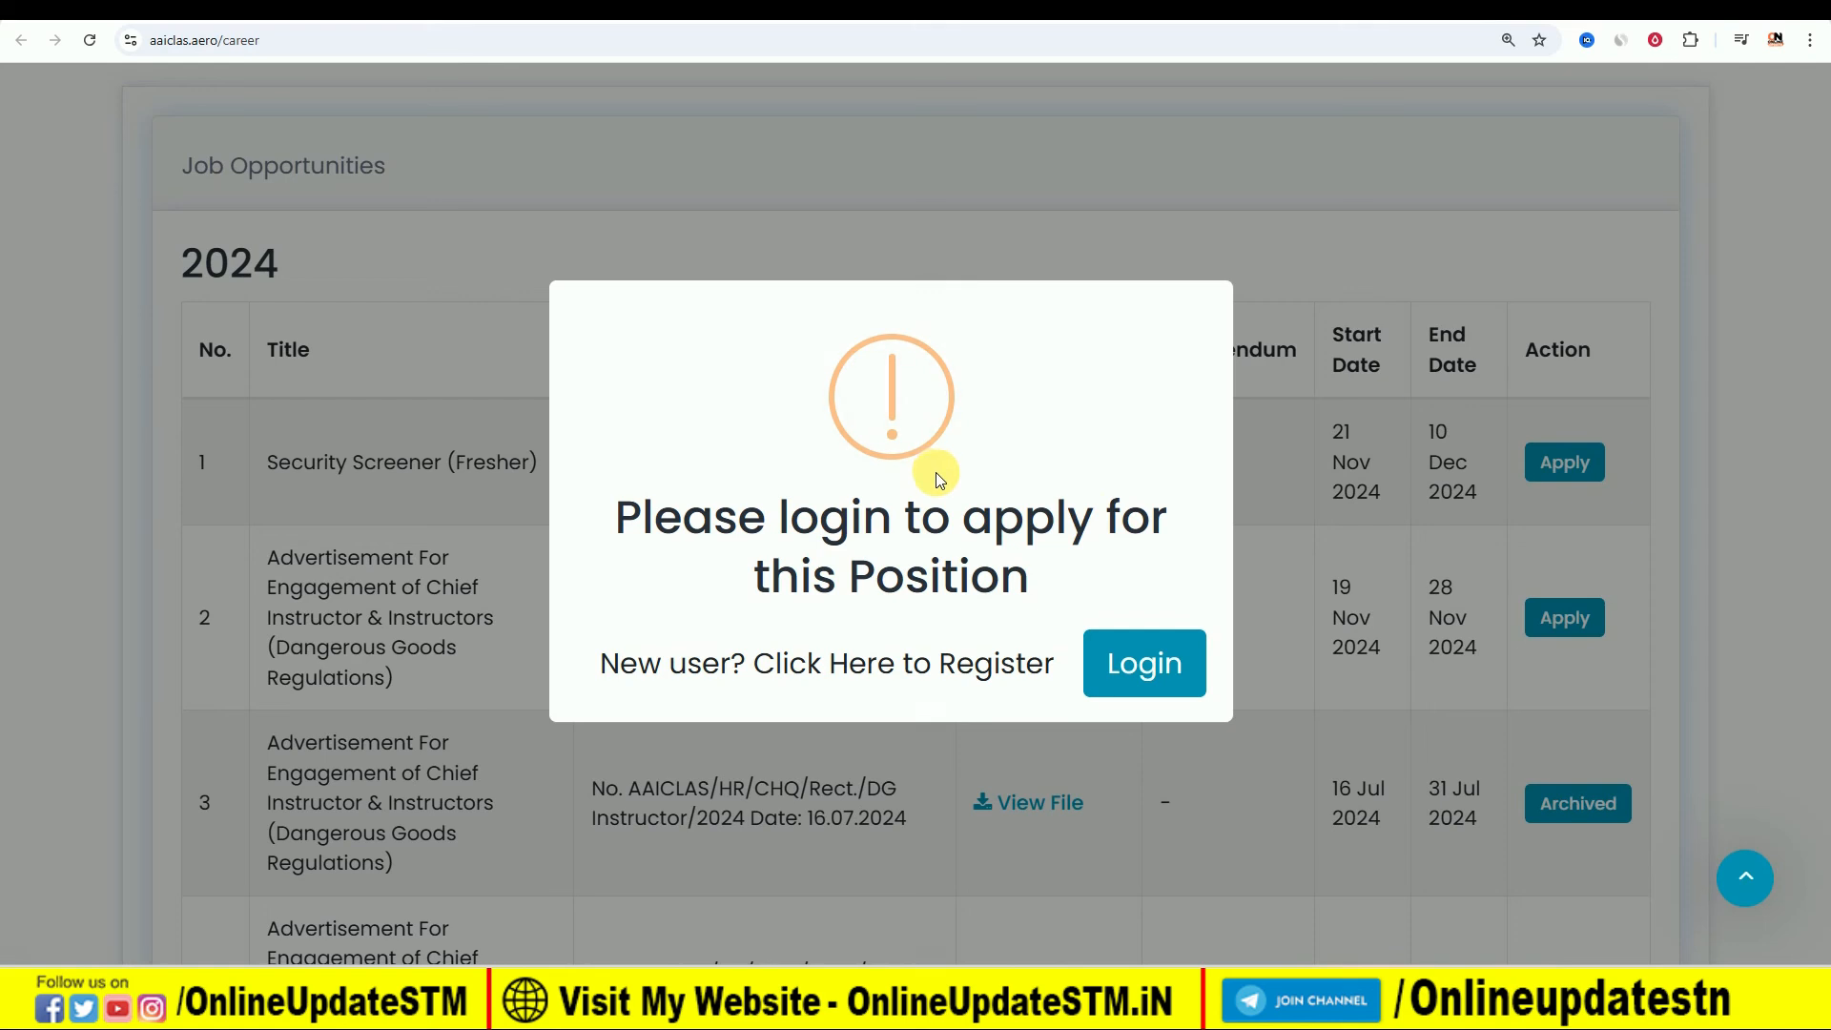
pyautogui.click(668, 670)
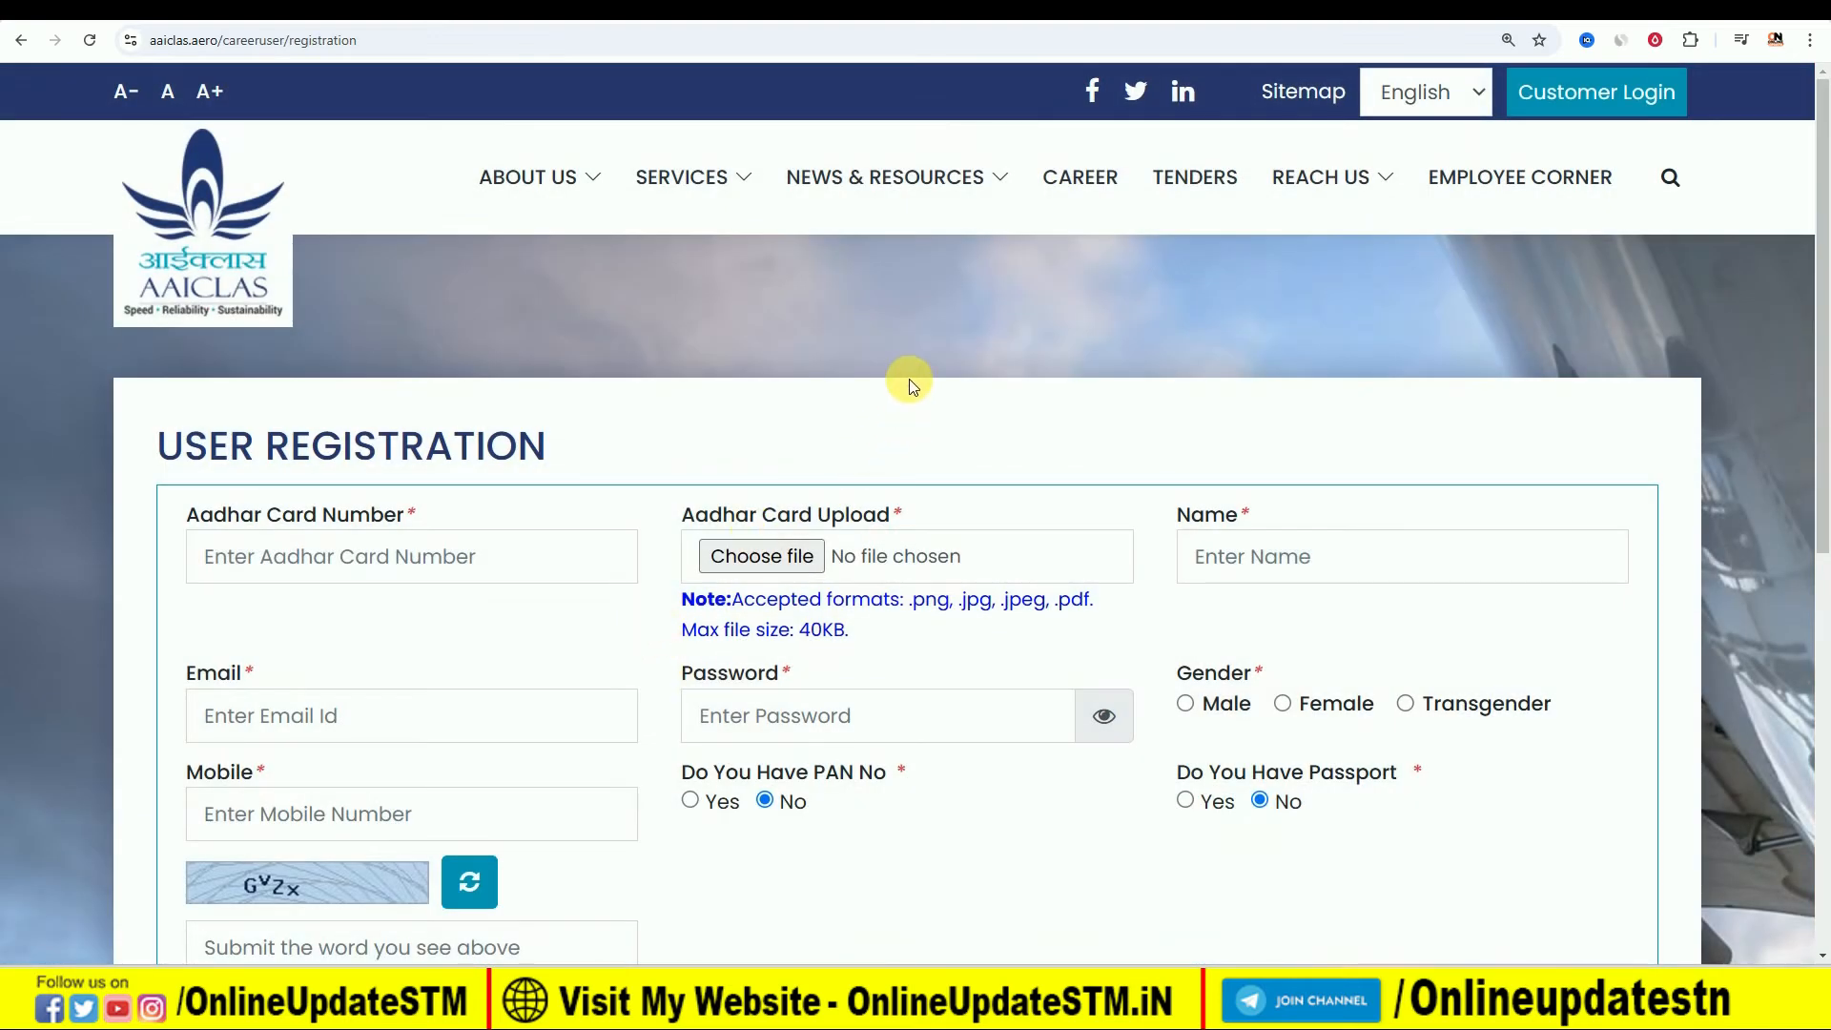
# - Switch to Notepad to highlight the sample password format, and return to the user registration form
pyautogui.scroll(-2, 882, 378)
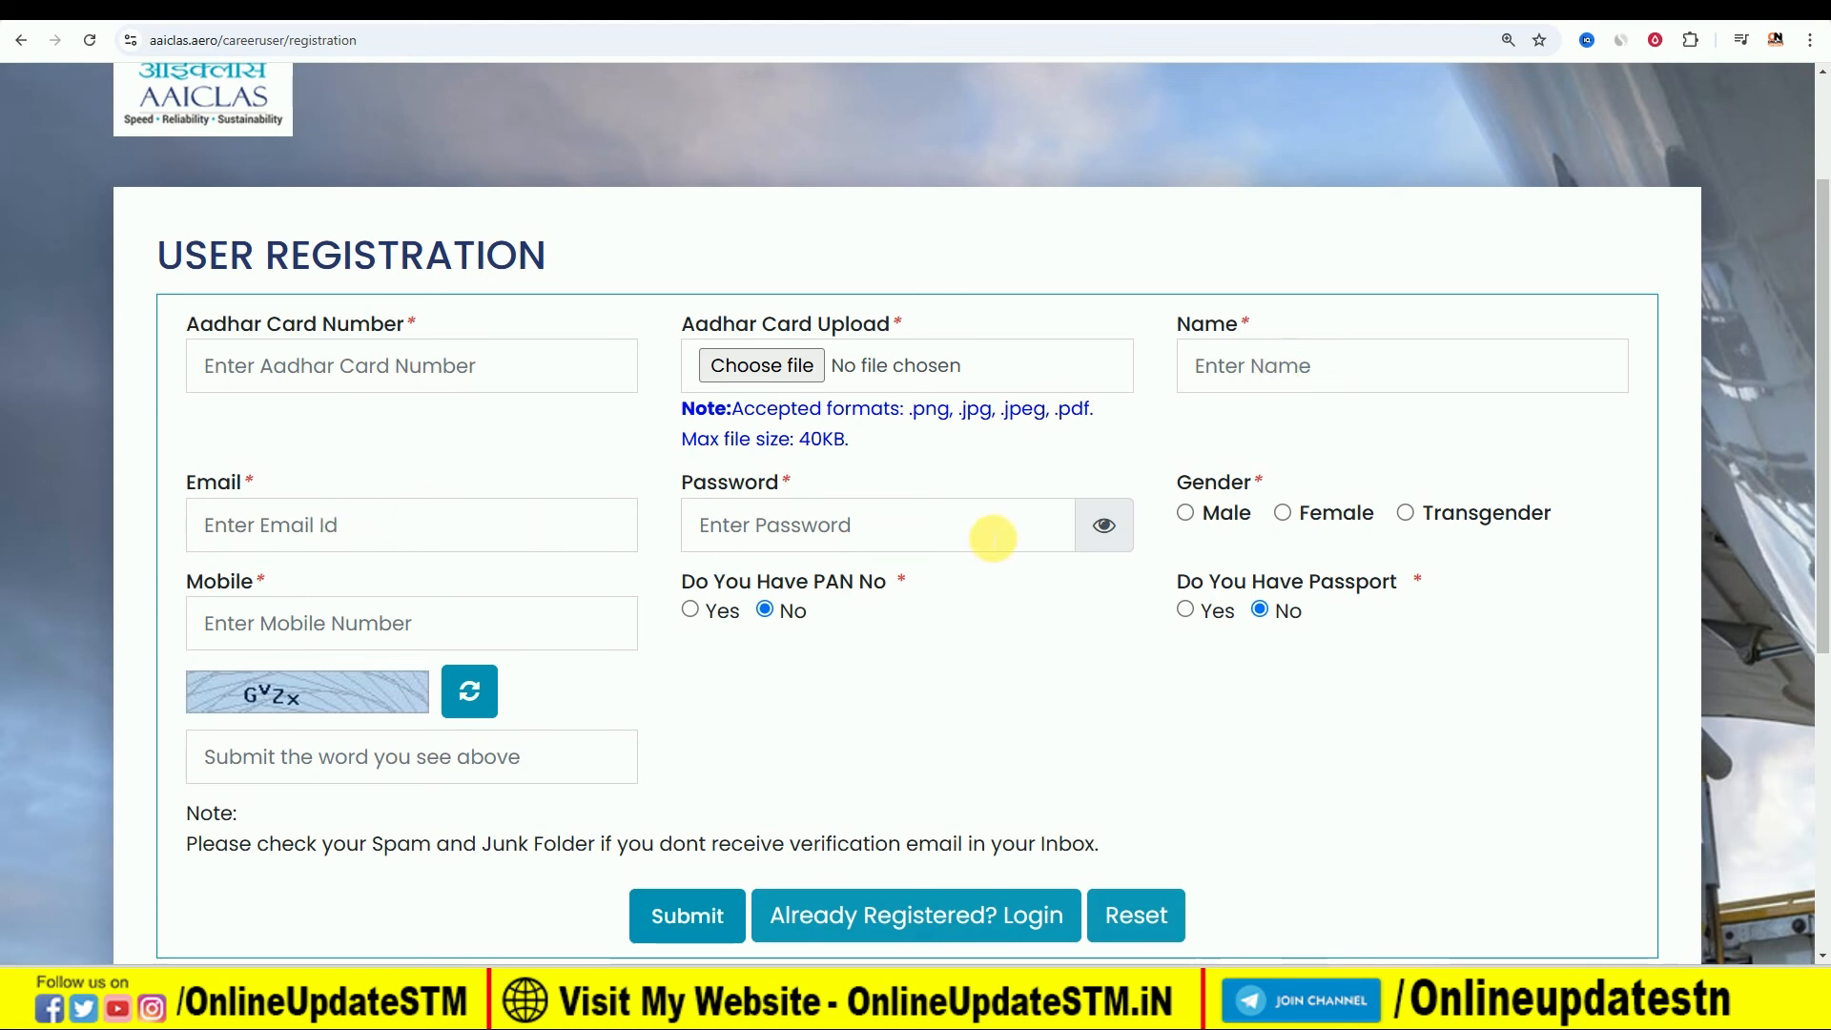
pyautogui.hotkey('alt', 'Tab')
pyautogui.click(314, 327)
pyautogui.moveTo(318, 329); pyautogui.dragTo(372, 332)
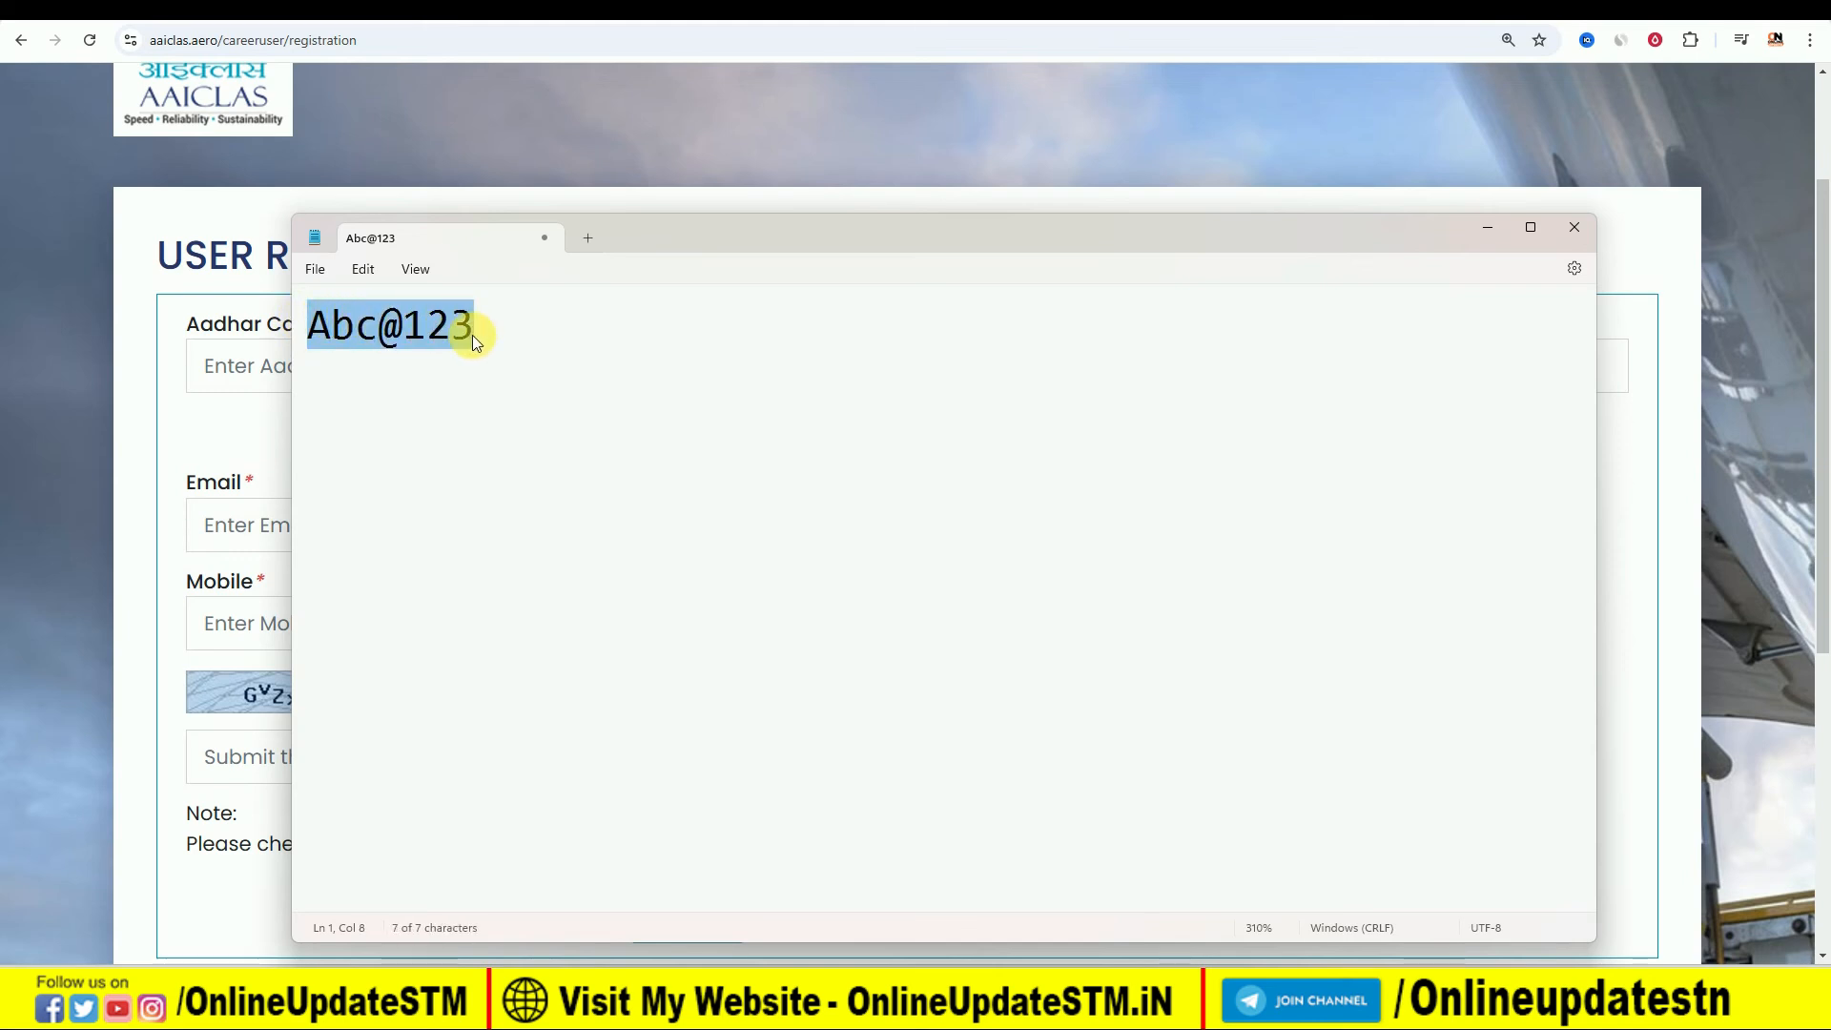
pyautogui.click(1492, 229)
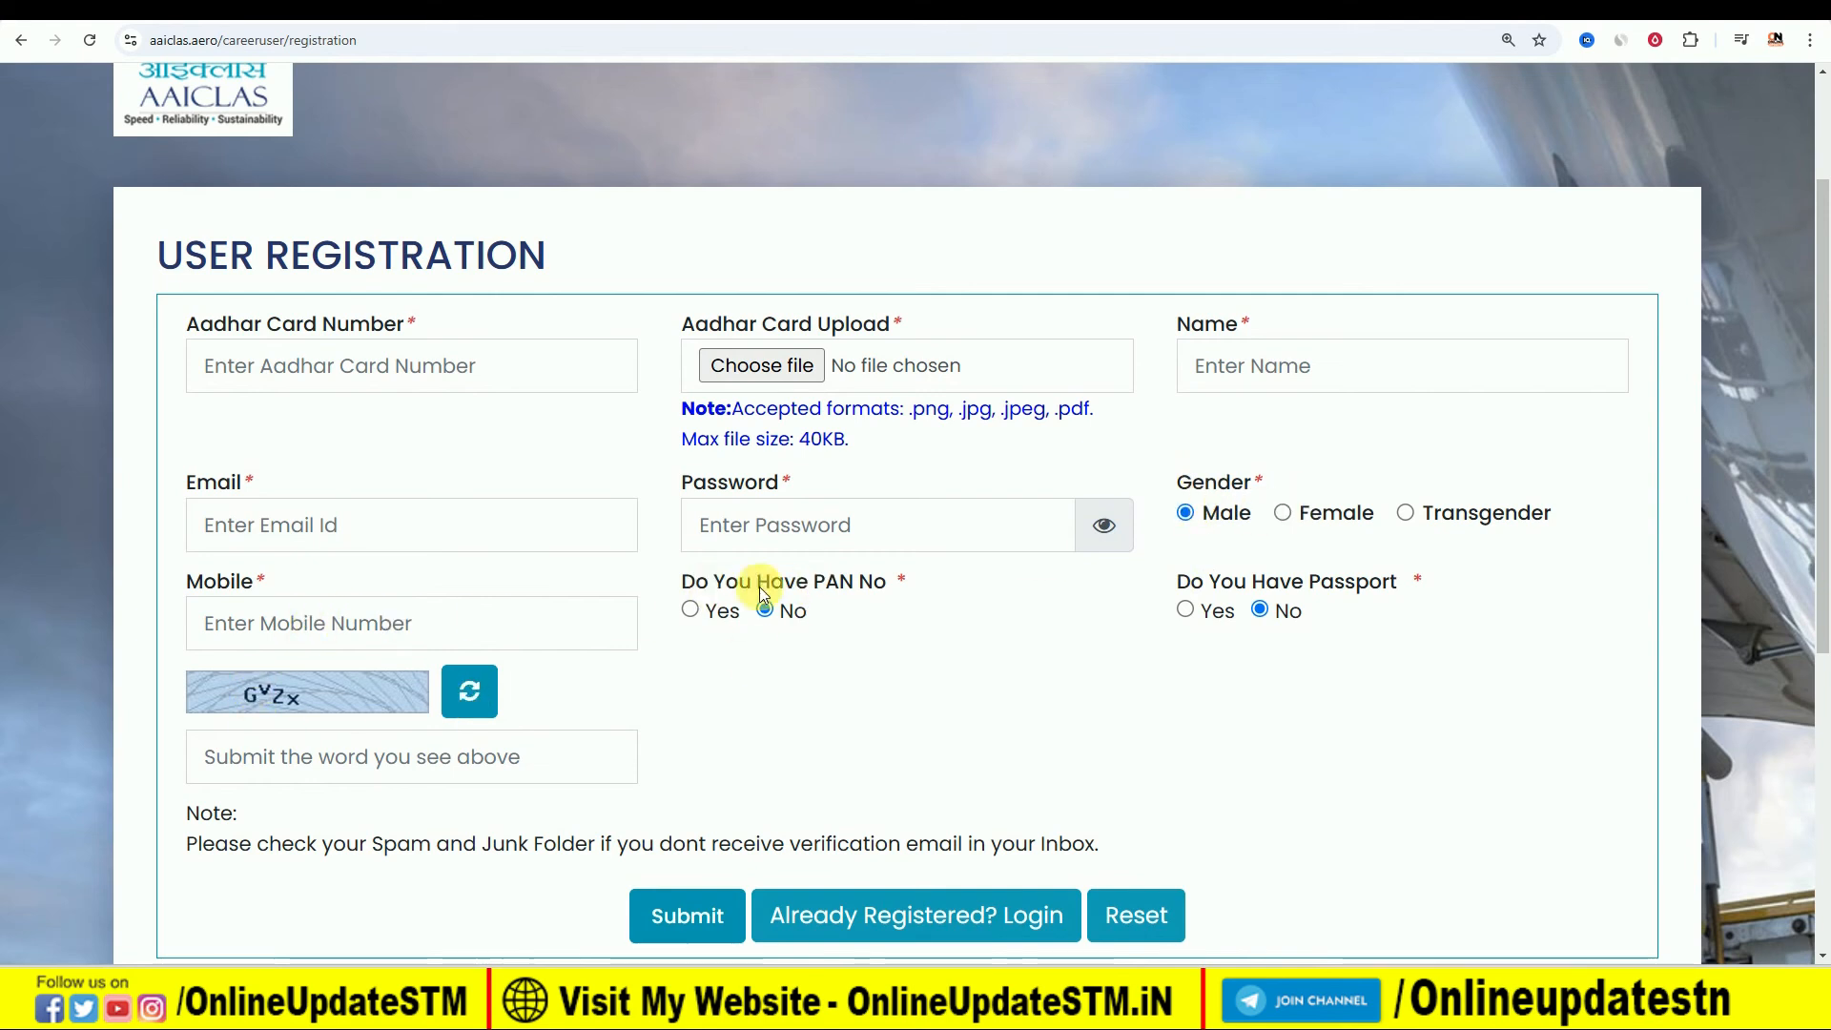
# - Try Yes for the PAN and passport questions in the registration form, setting each back to No
pyautogui.click(689, 609)
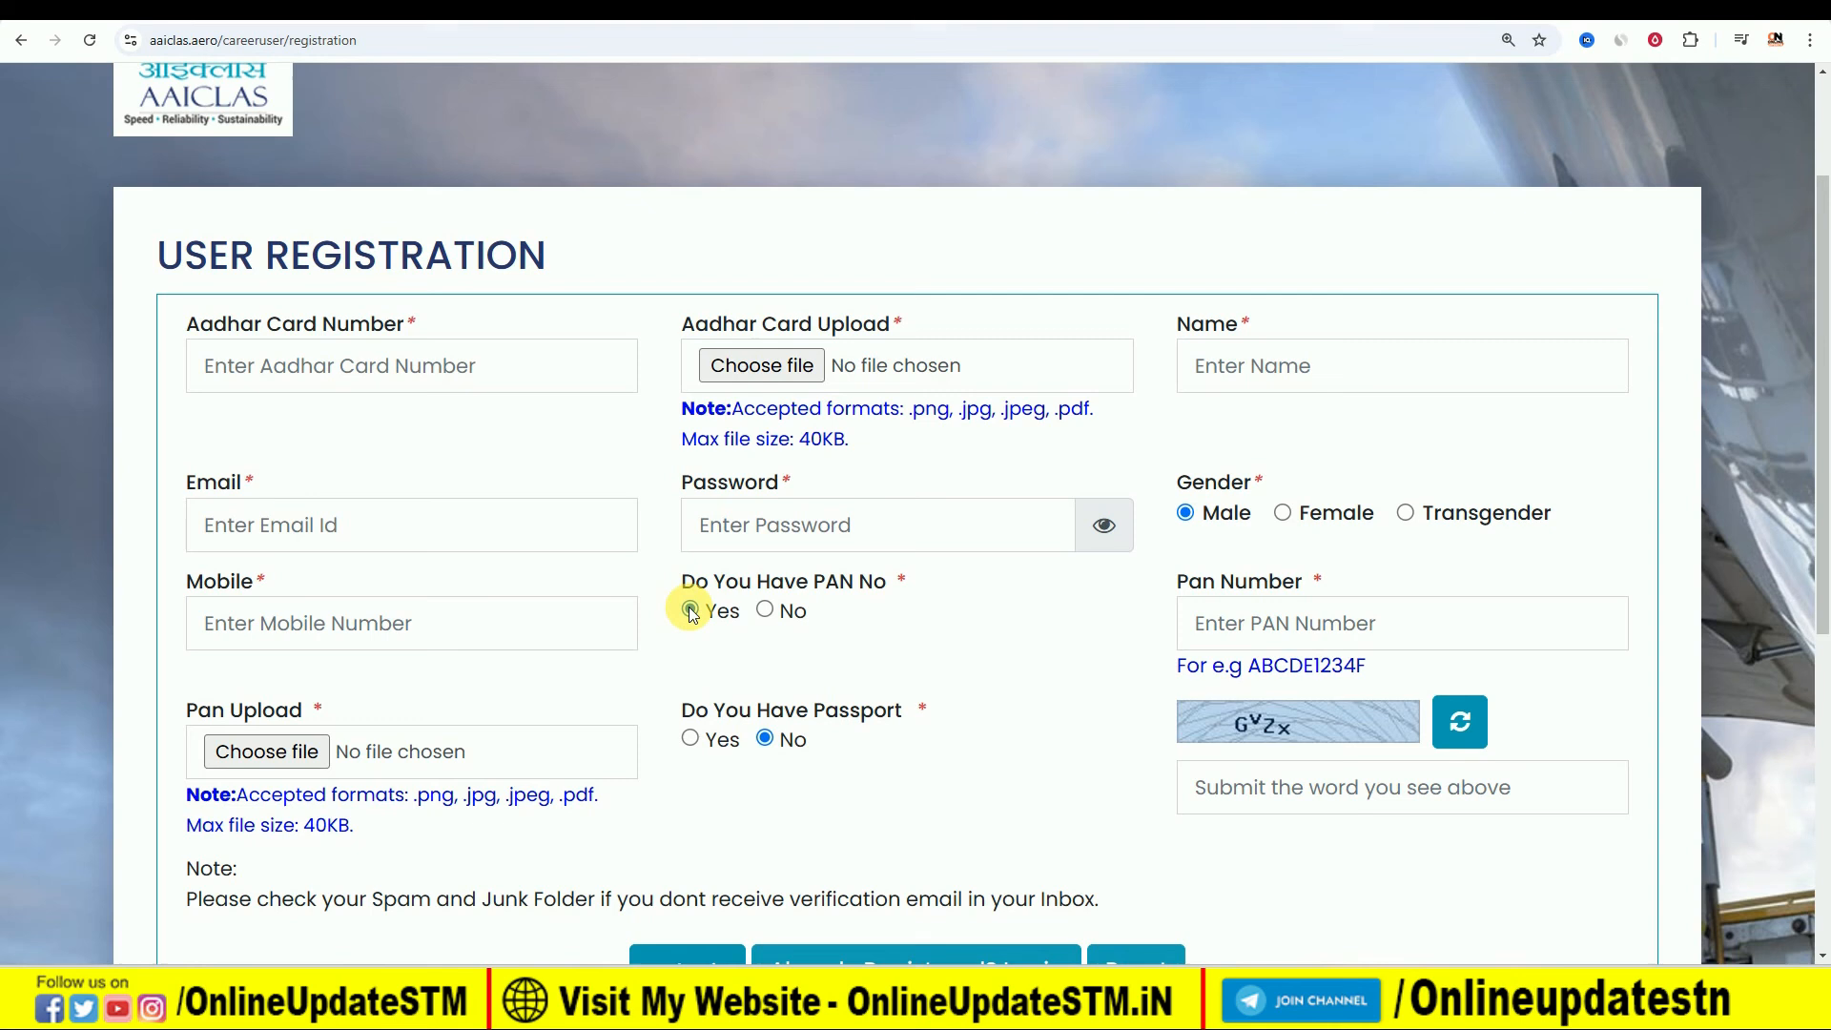
pyautogui.click(764, 609)
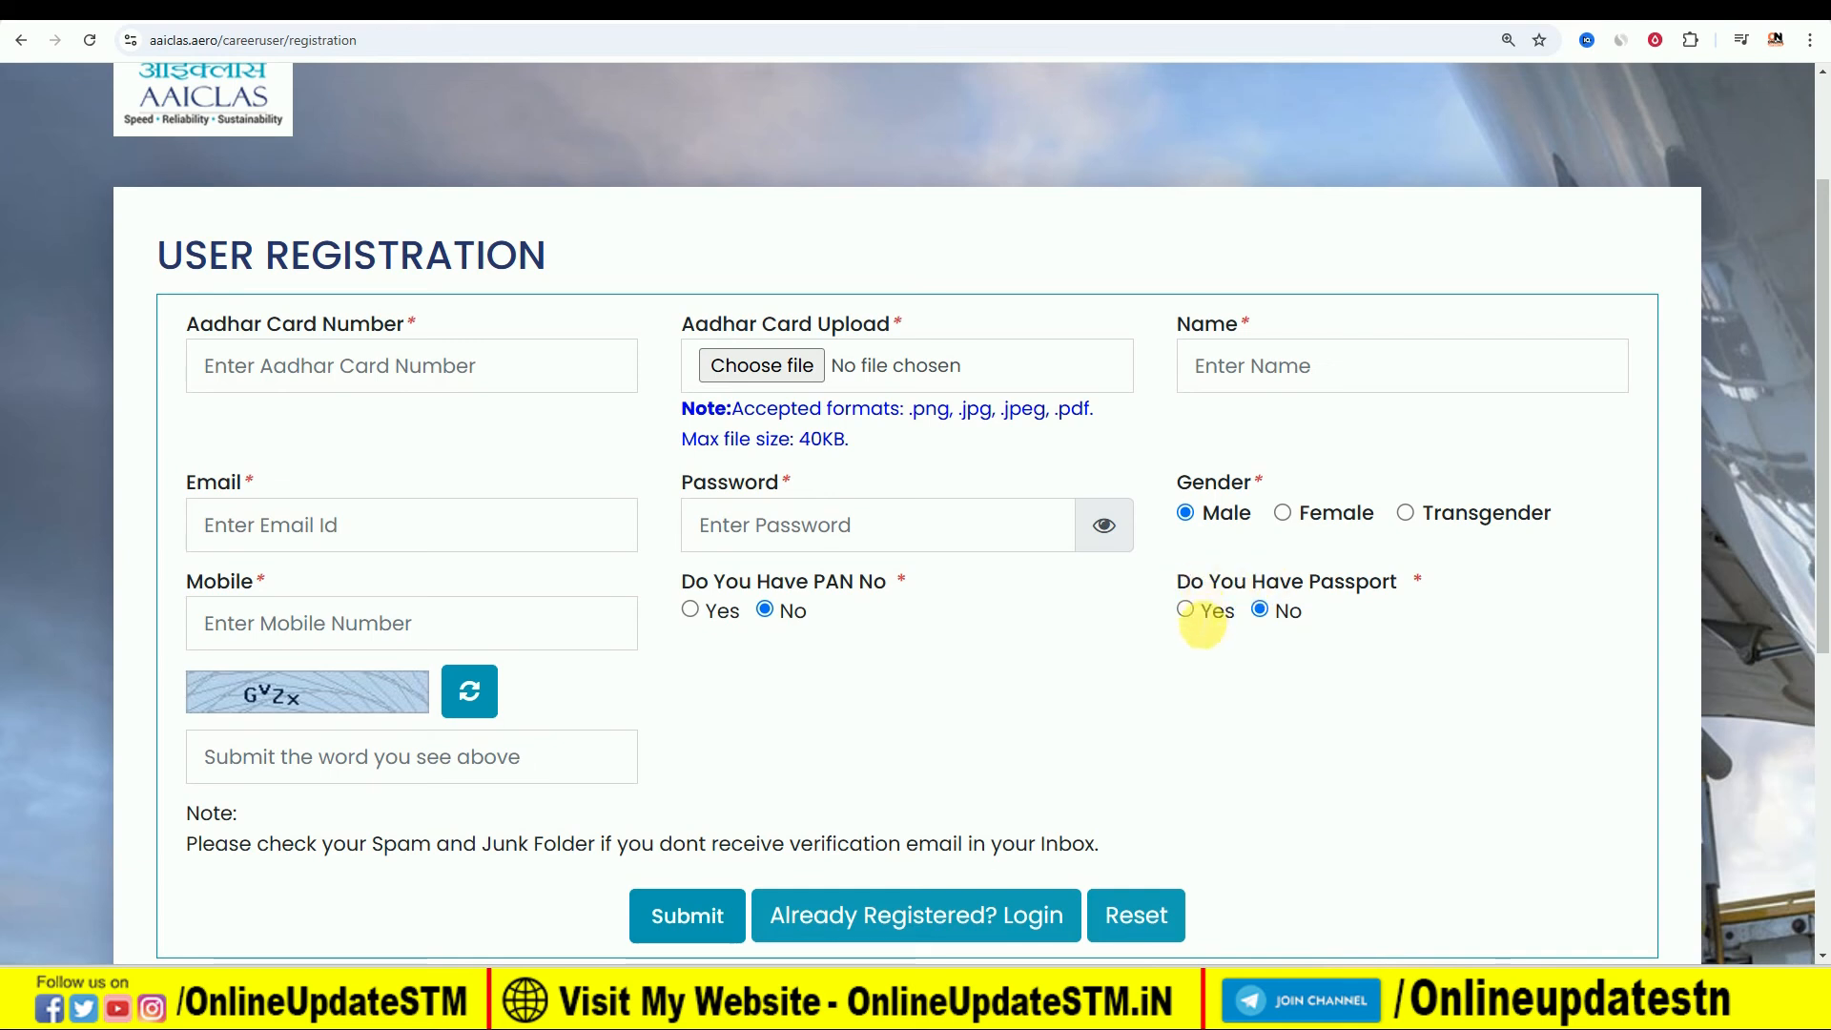
pyautogui.click(1188, 611)
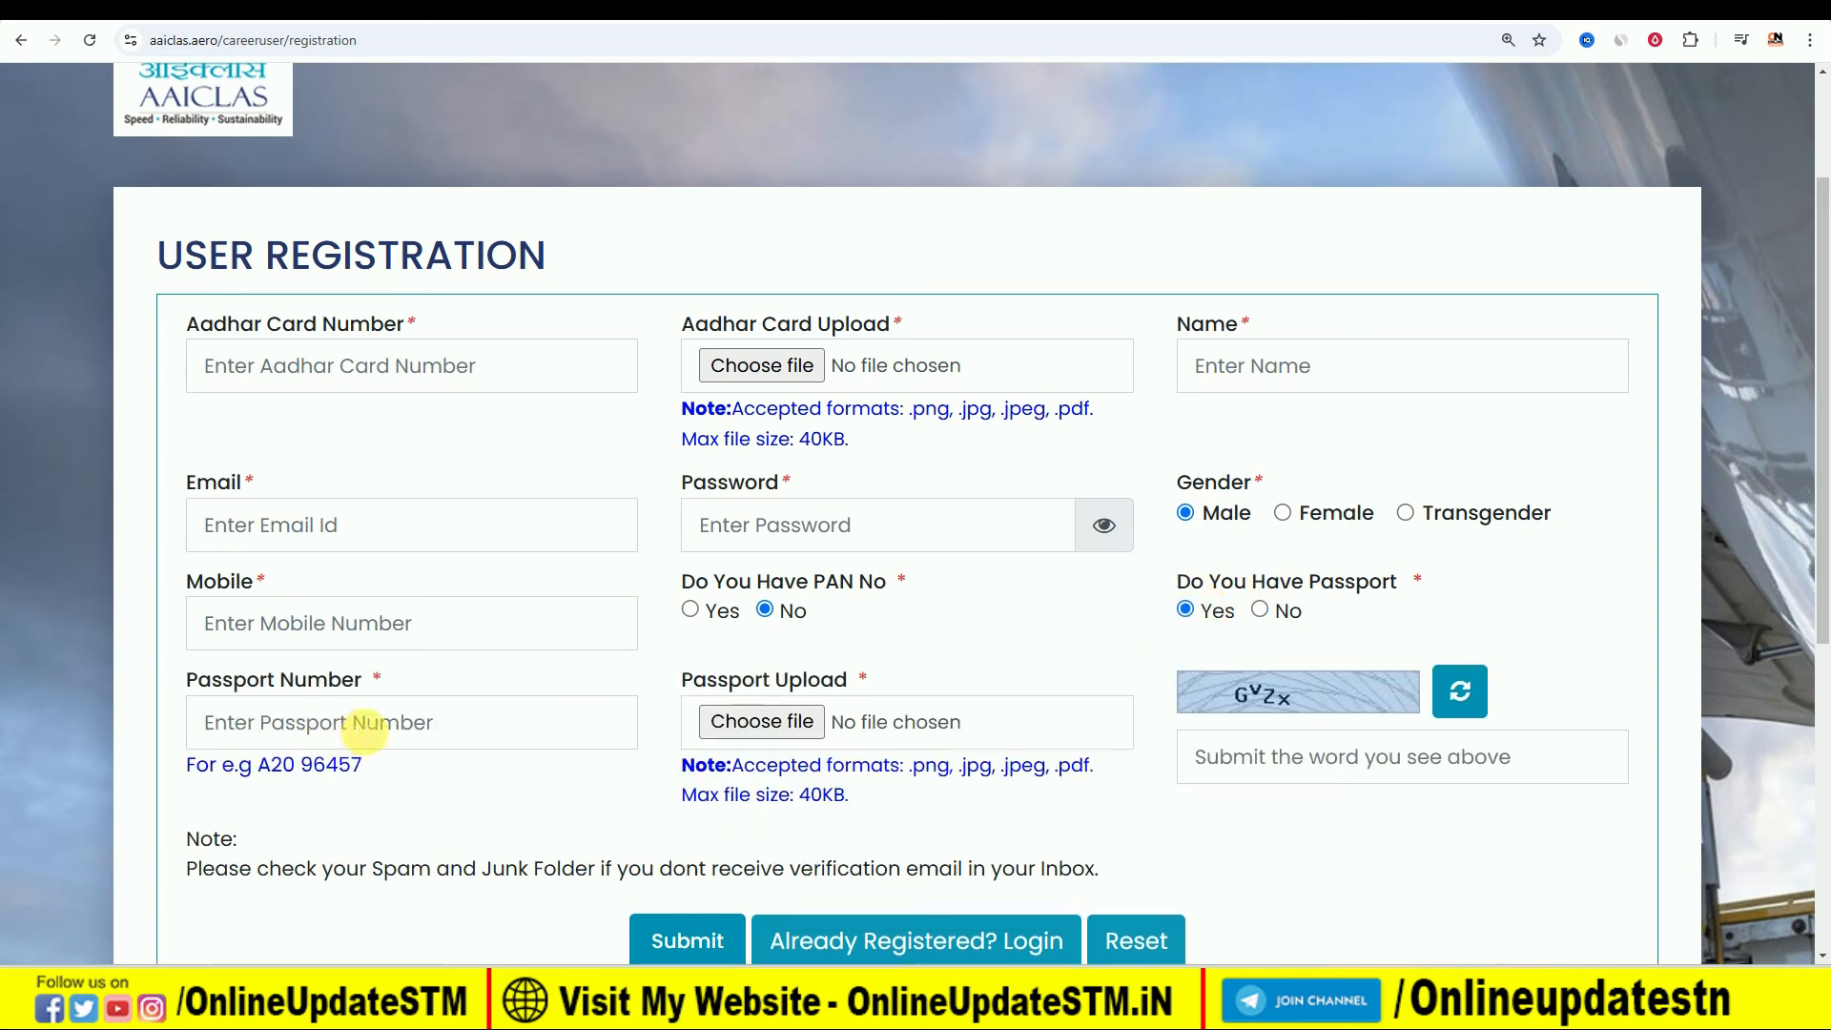
pyautogui.click(1262, 611)
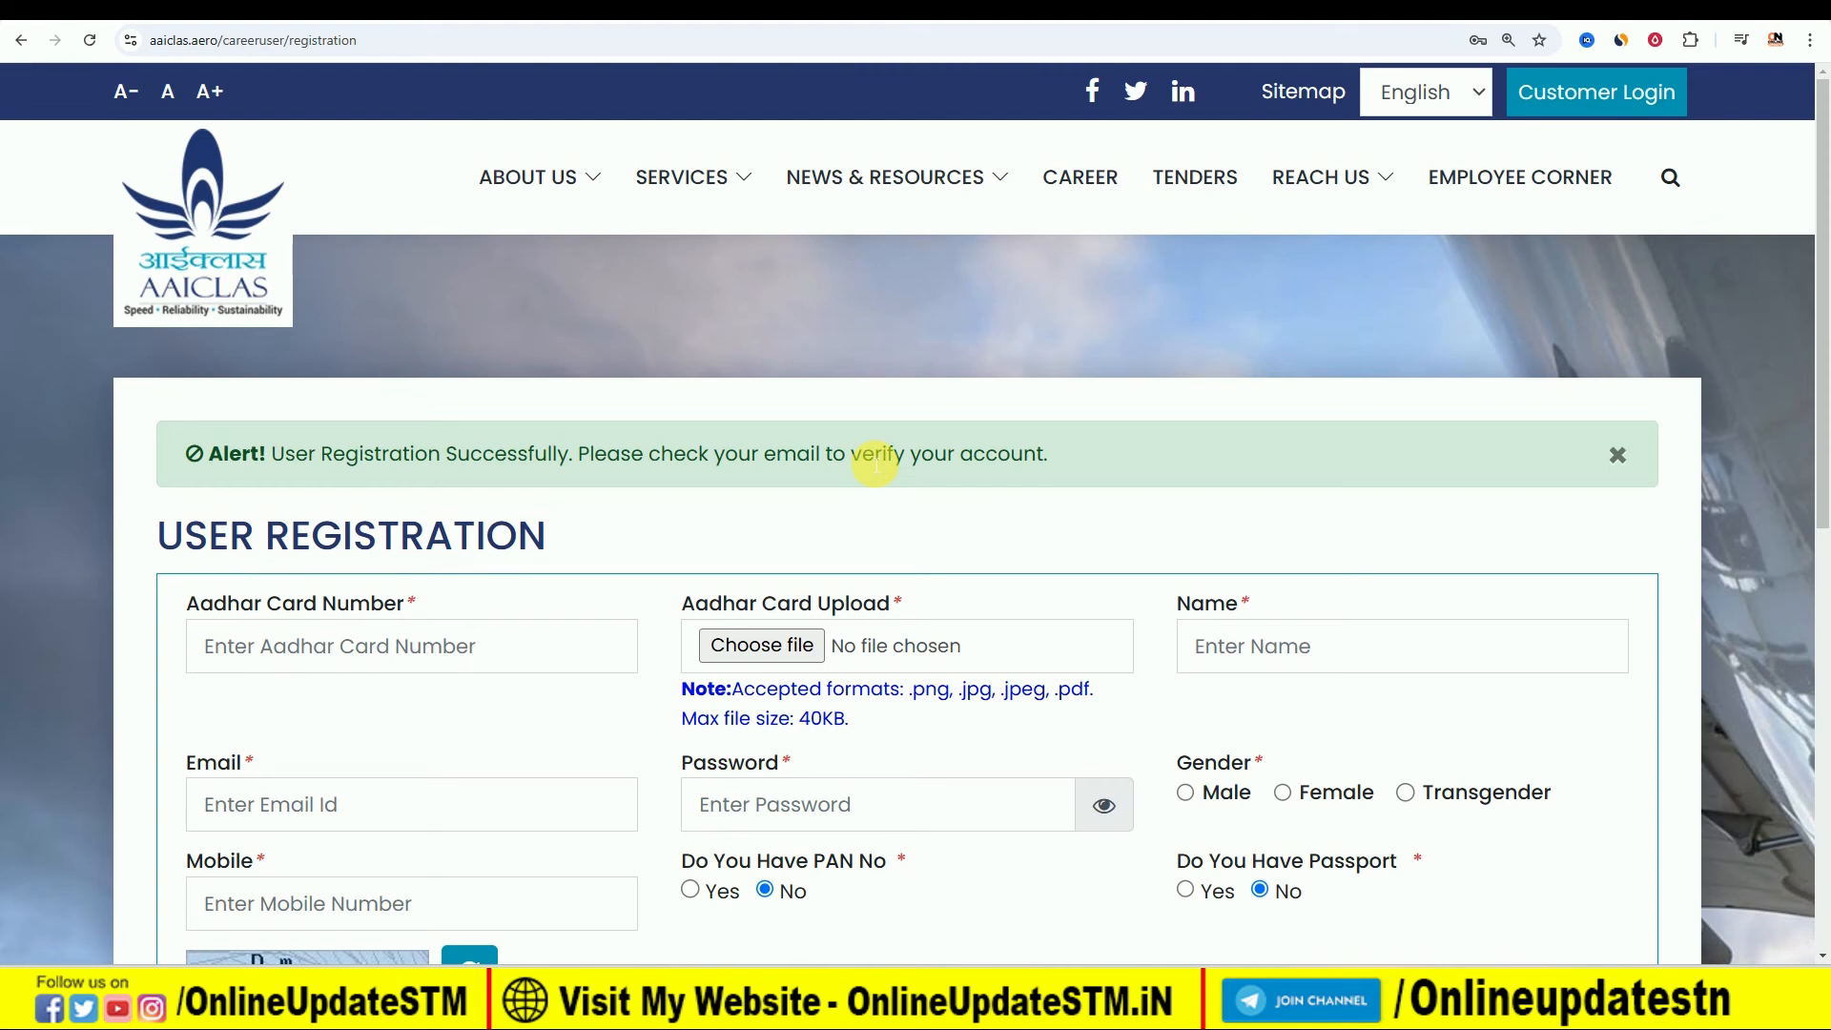
# - Log in to the career account as an already registered user and open the application for Security Screener (Fresher)
pyautogui.scroll(-1, 1297, 575)
pyautogui.scroll(-4, 1292, 575)
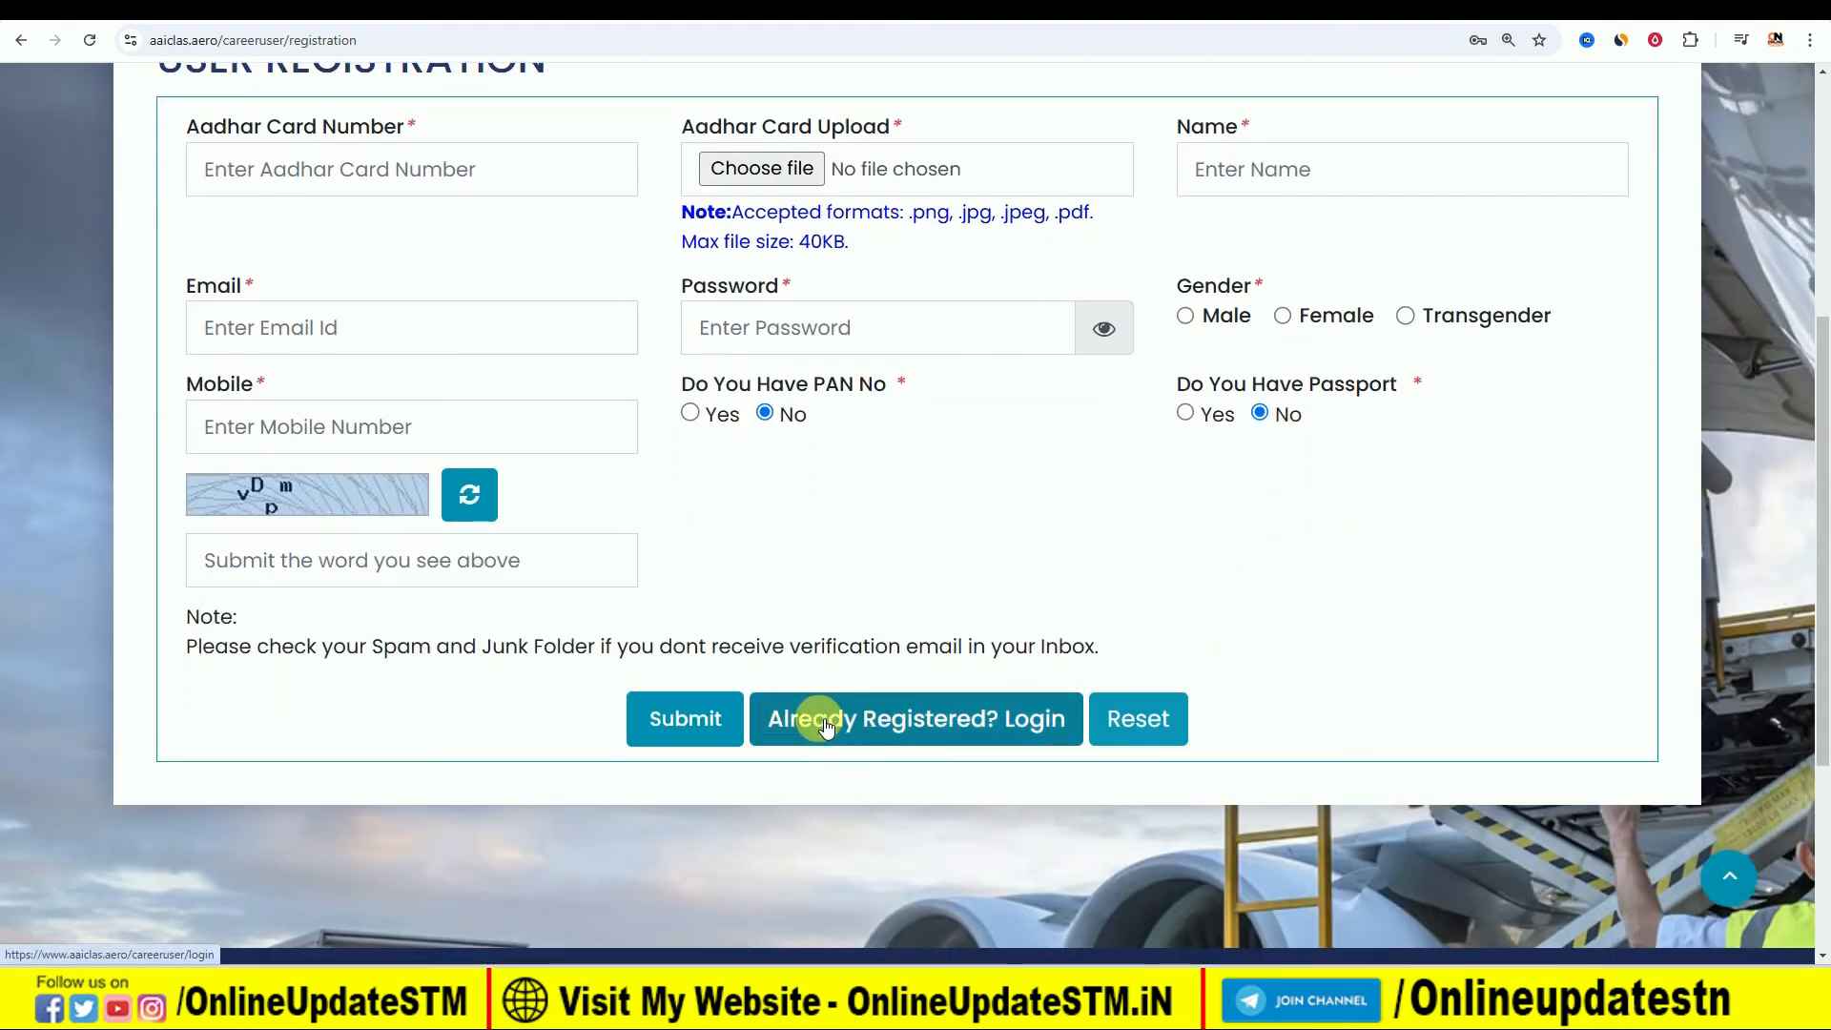
pyautogui.click(899, 718)
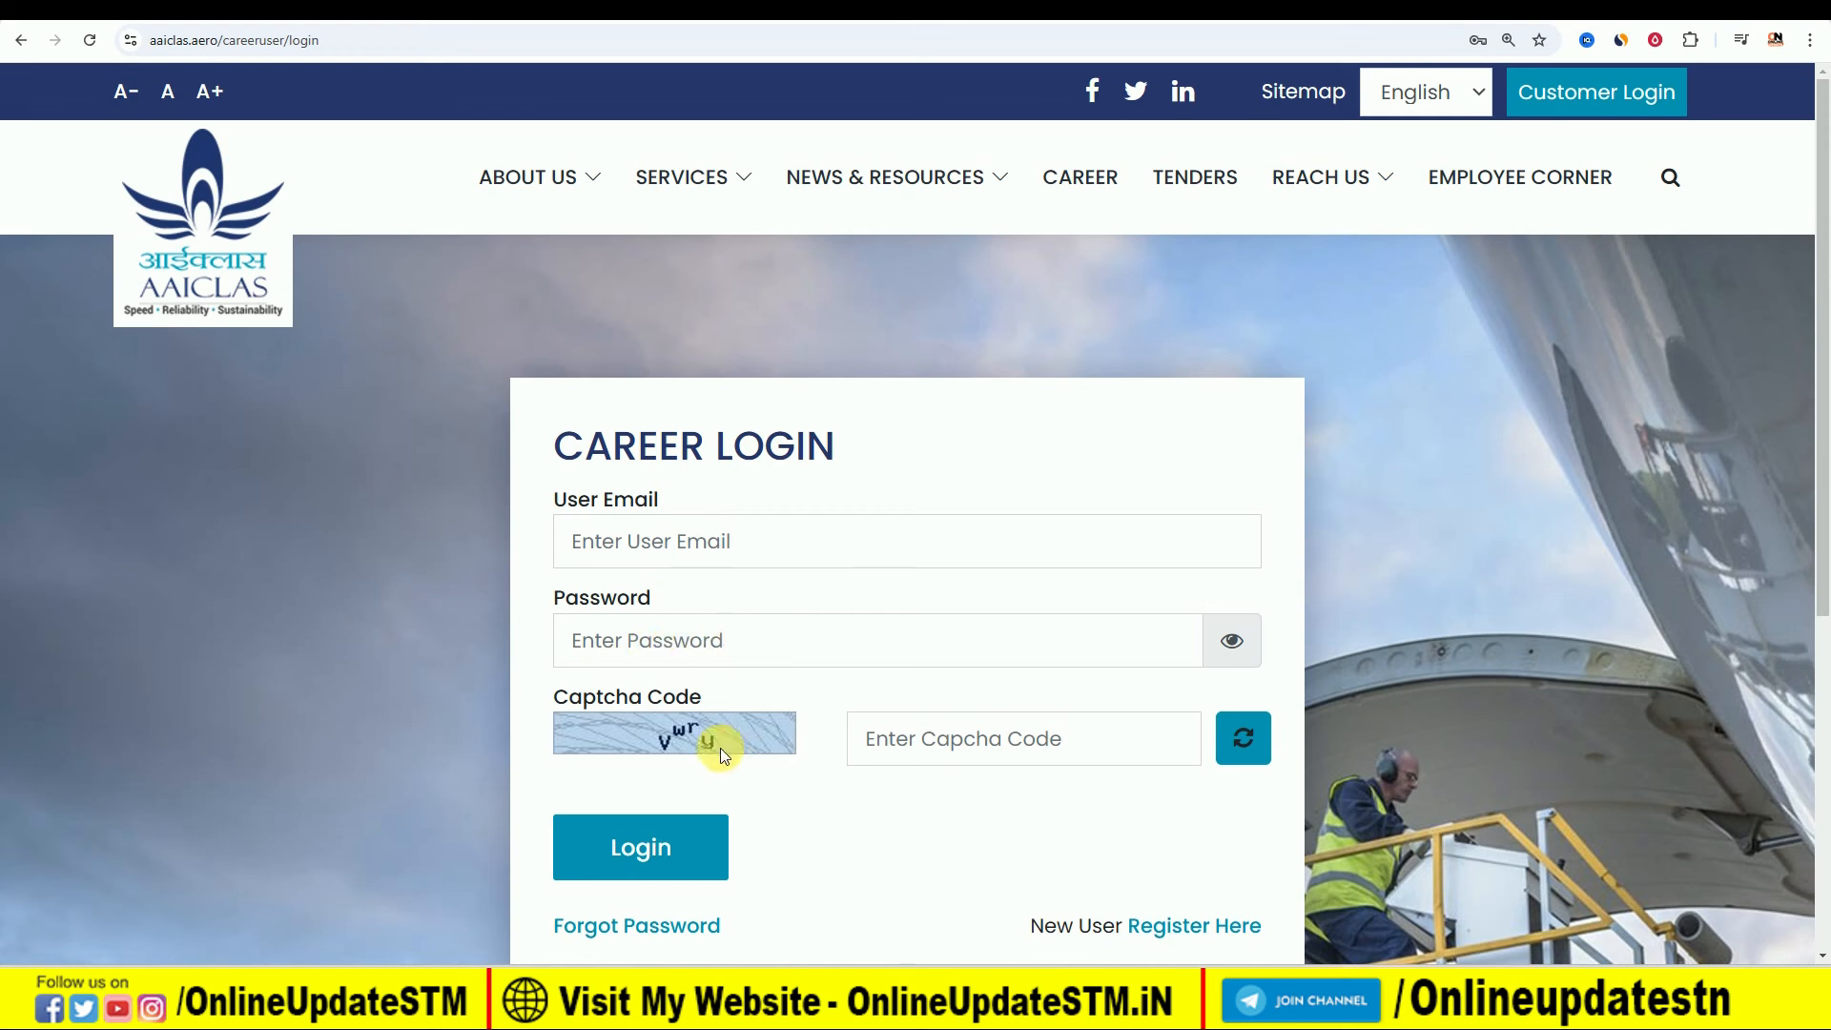
pyautogui.click(695, 865)
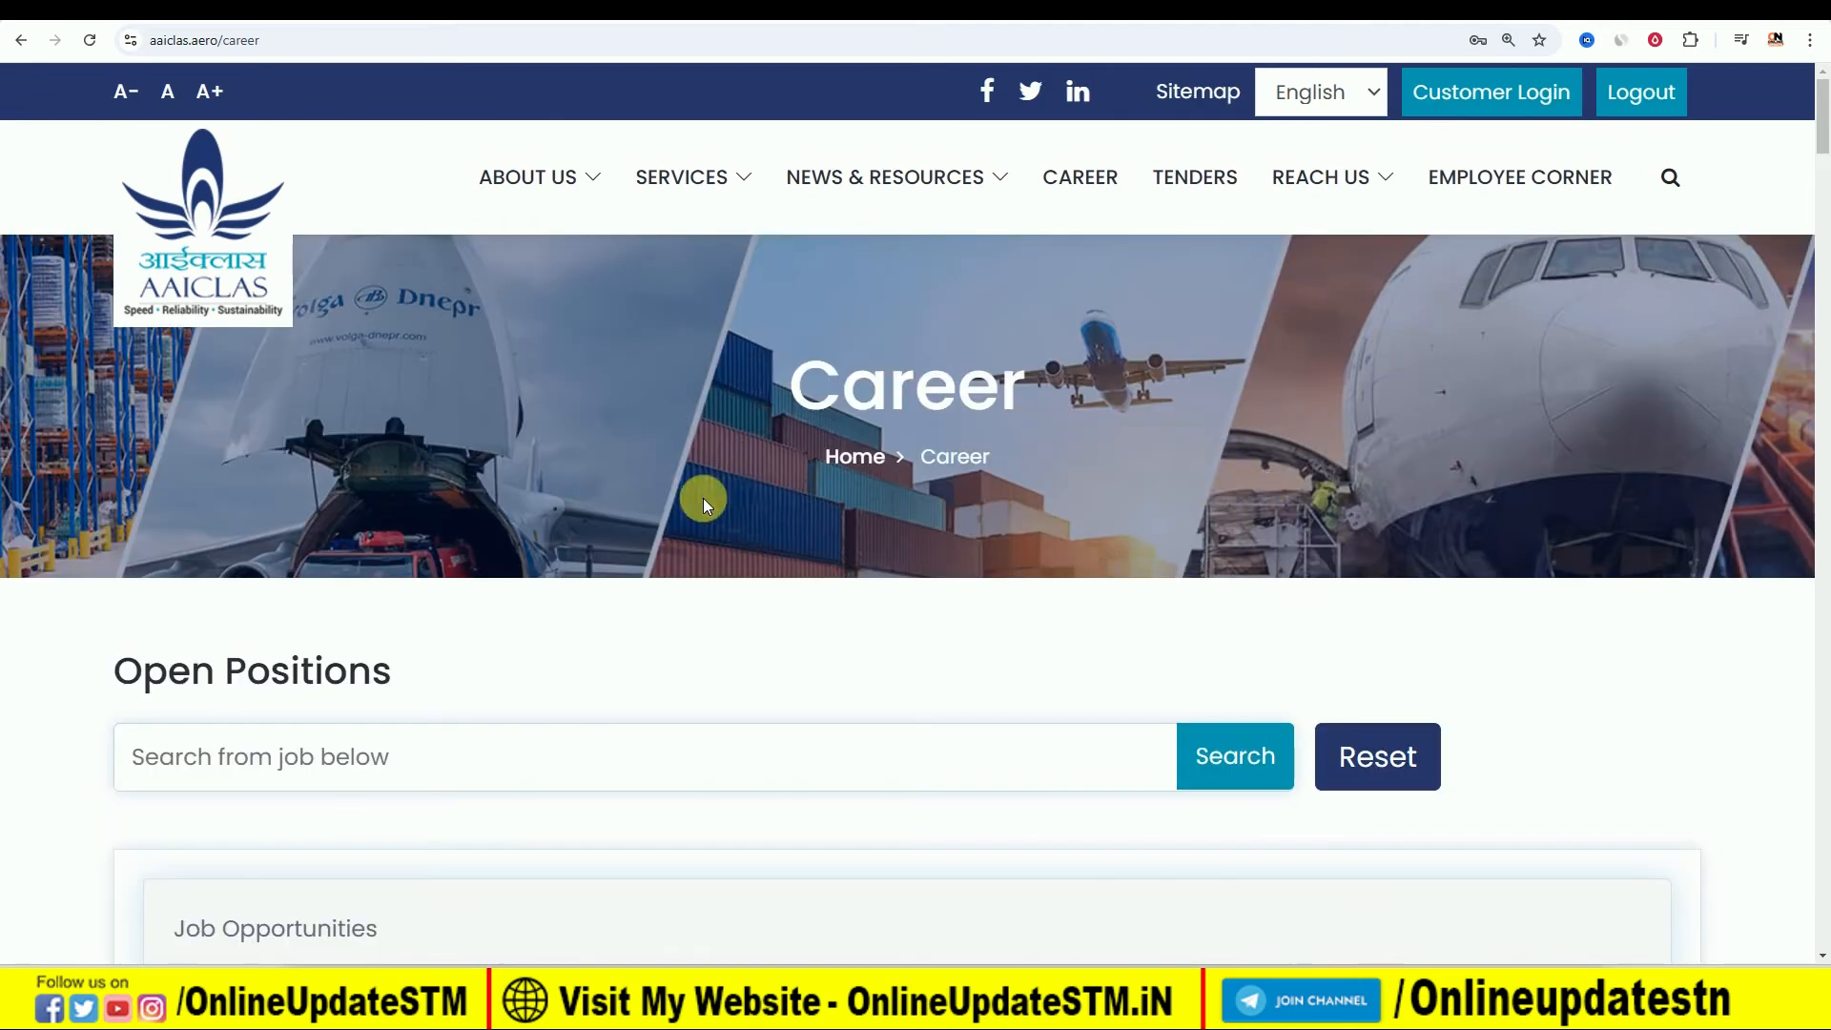
pyautogui.scroll(-5, 734, 530)
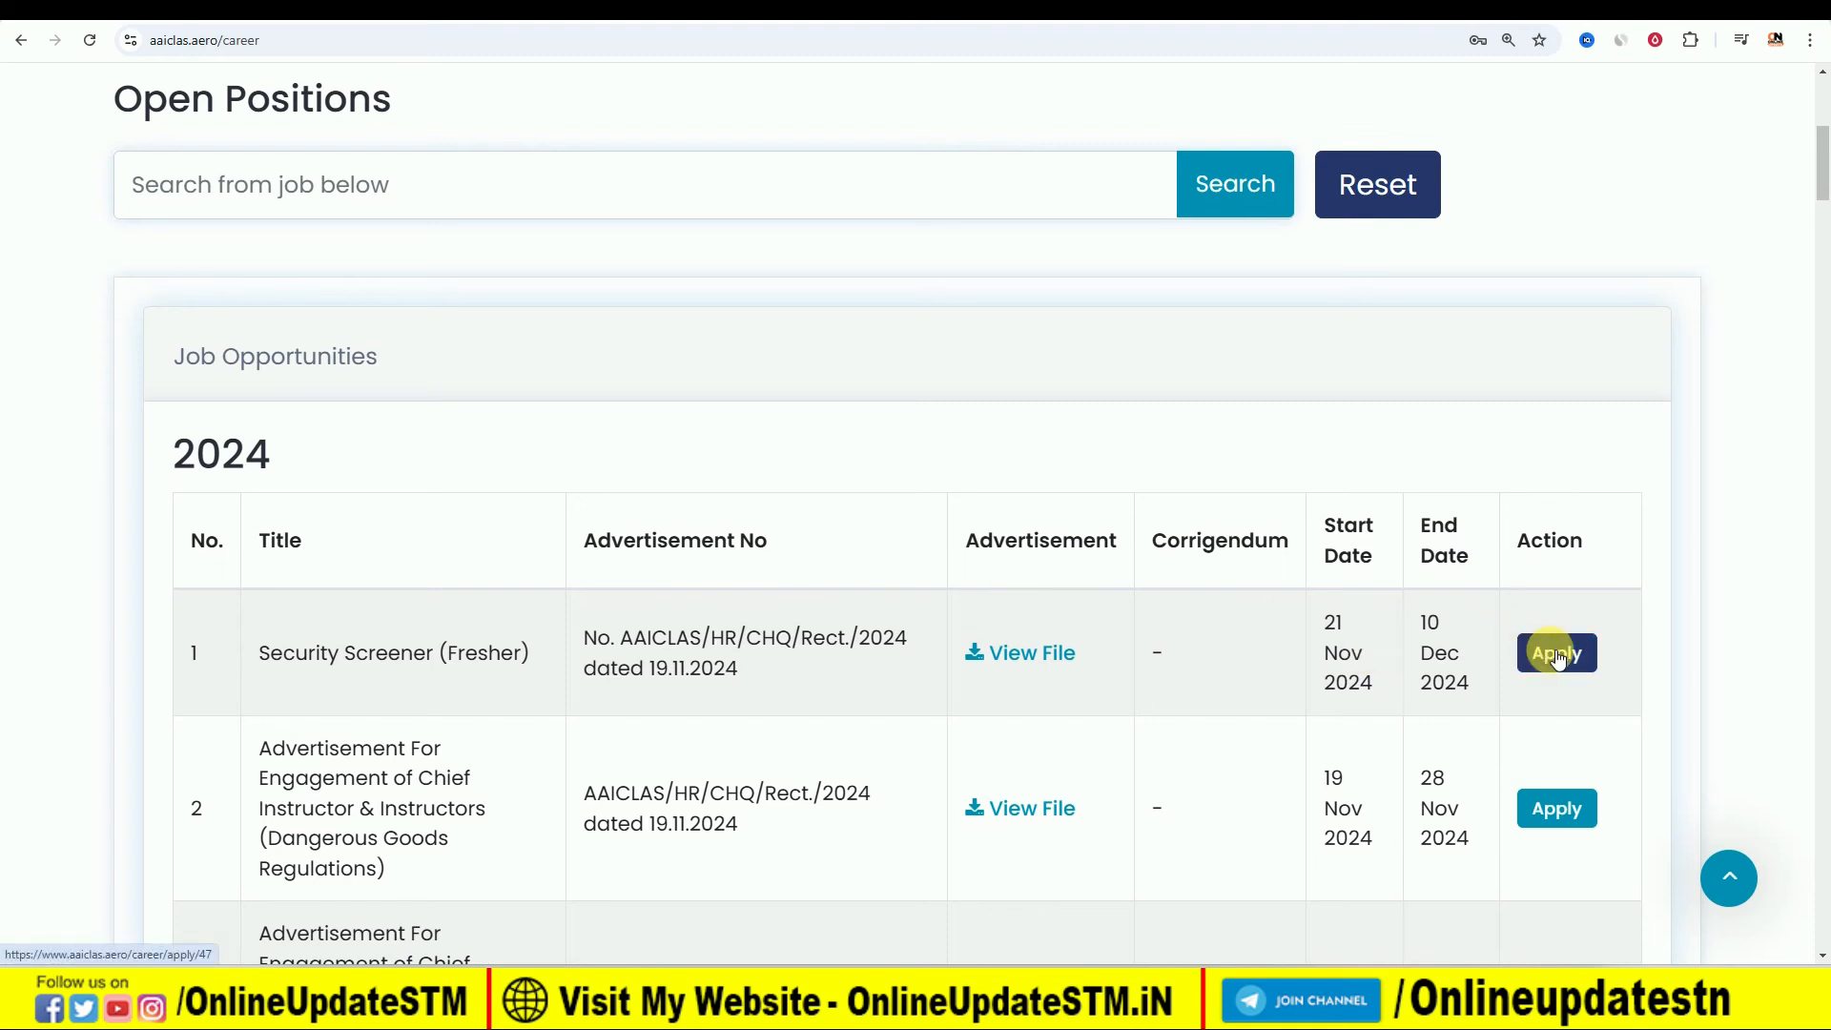
pyautogui.click(1557, 655)
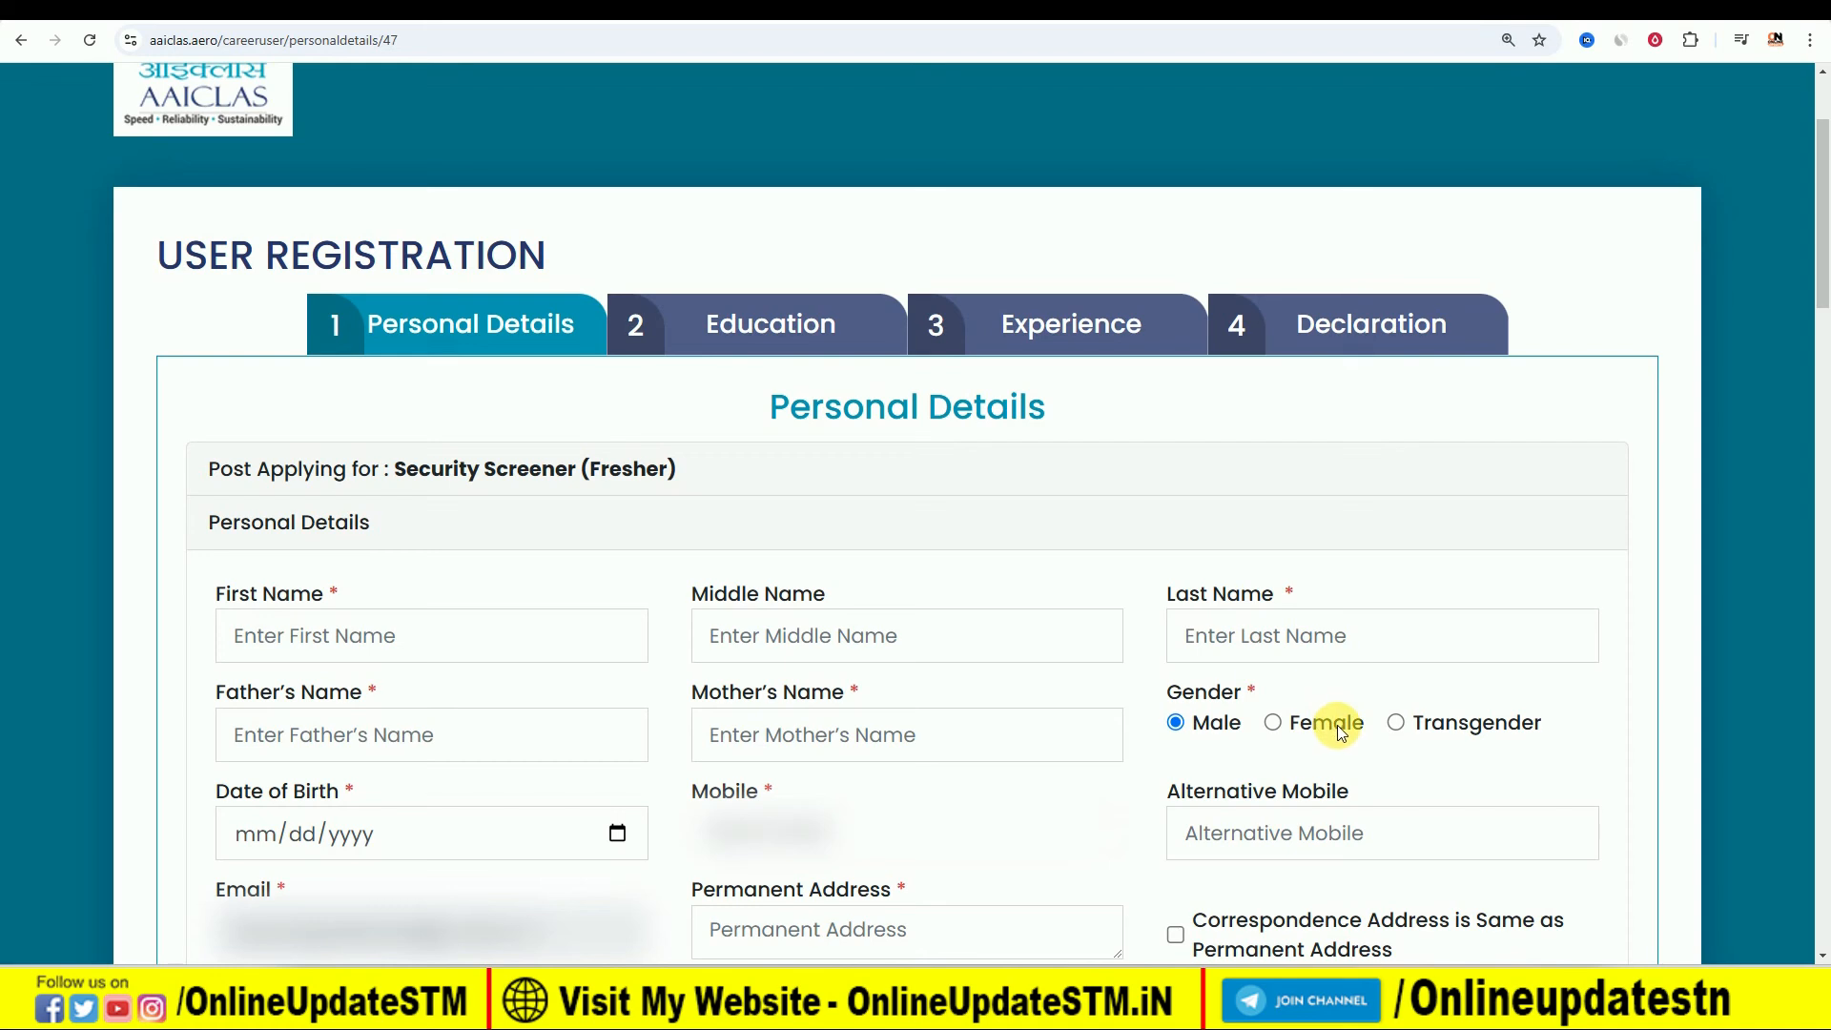
# - Set the applicant's date of birth in the Personal Details form
pyautogui.click(617, 835)
pyautogui.click(341, 435)
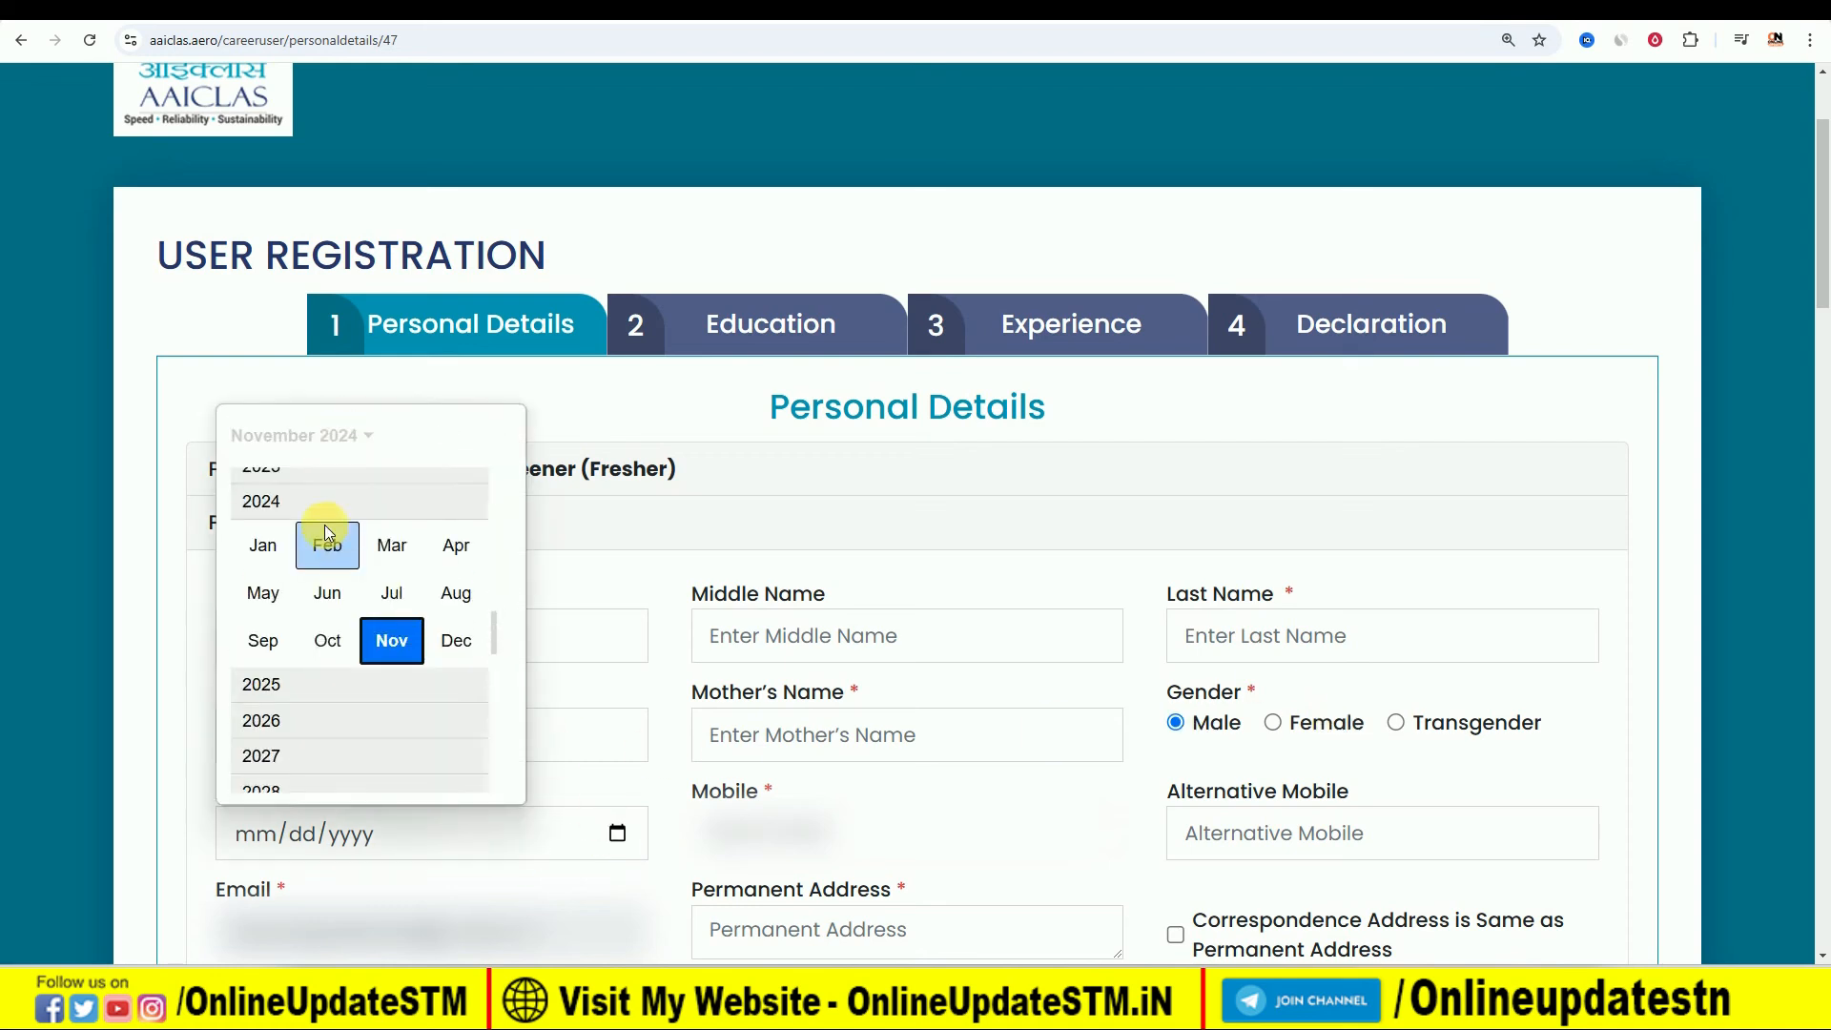
pyautogui.scroll(4, 329, 534)
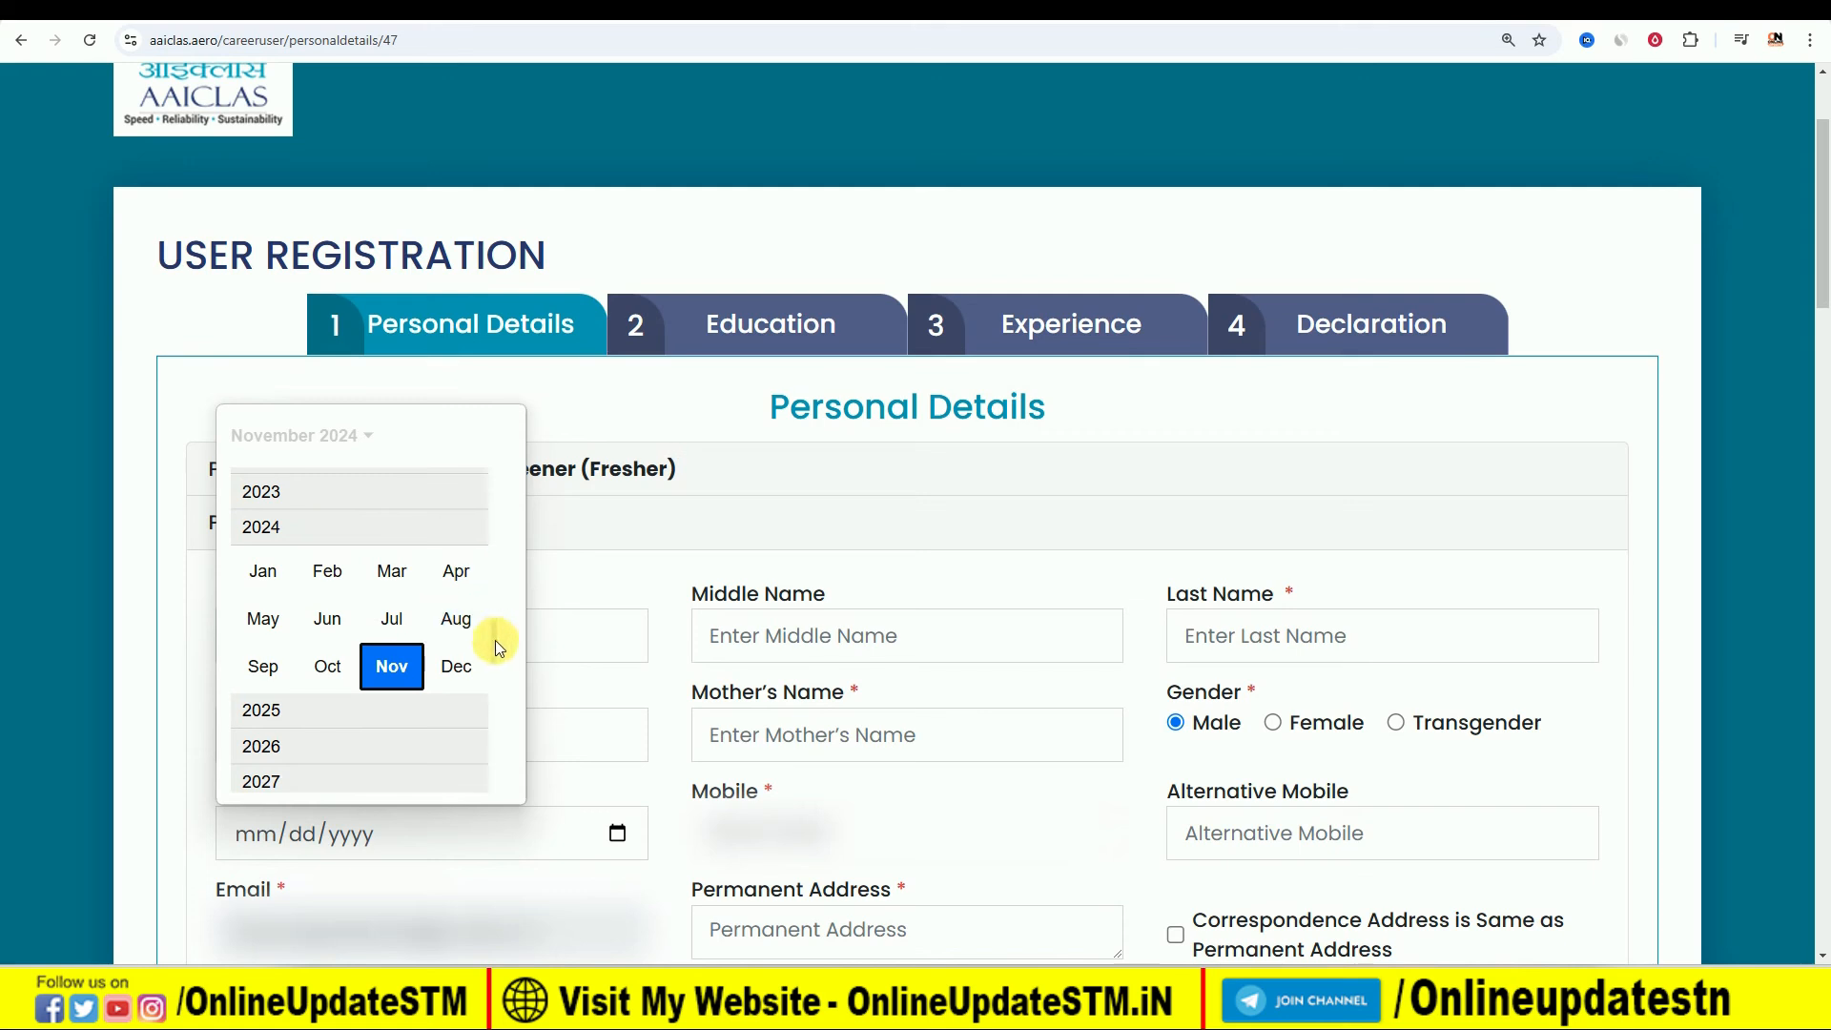
pyautogui.scroll(10, 495, 620)
pyautogui.scroll(5, 303, 570)
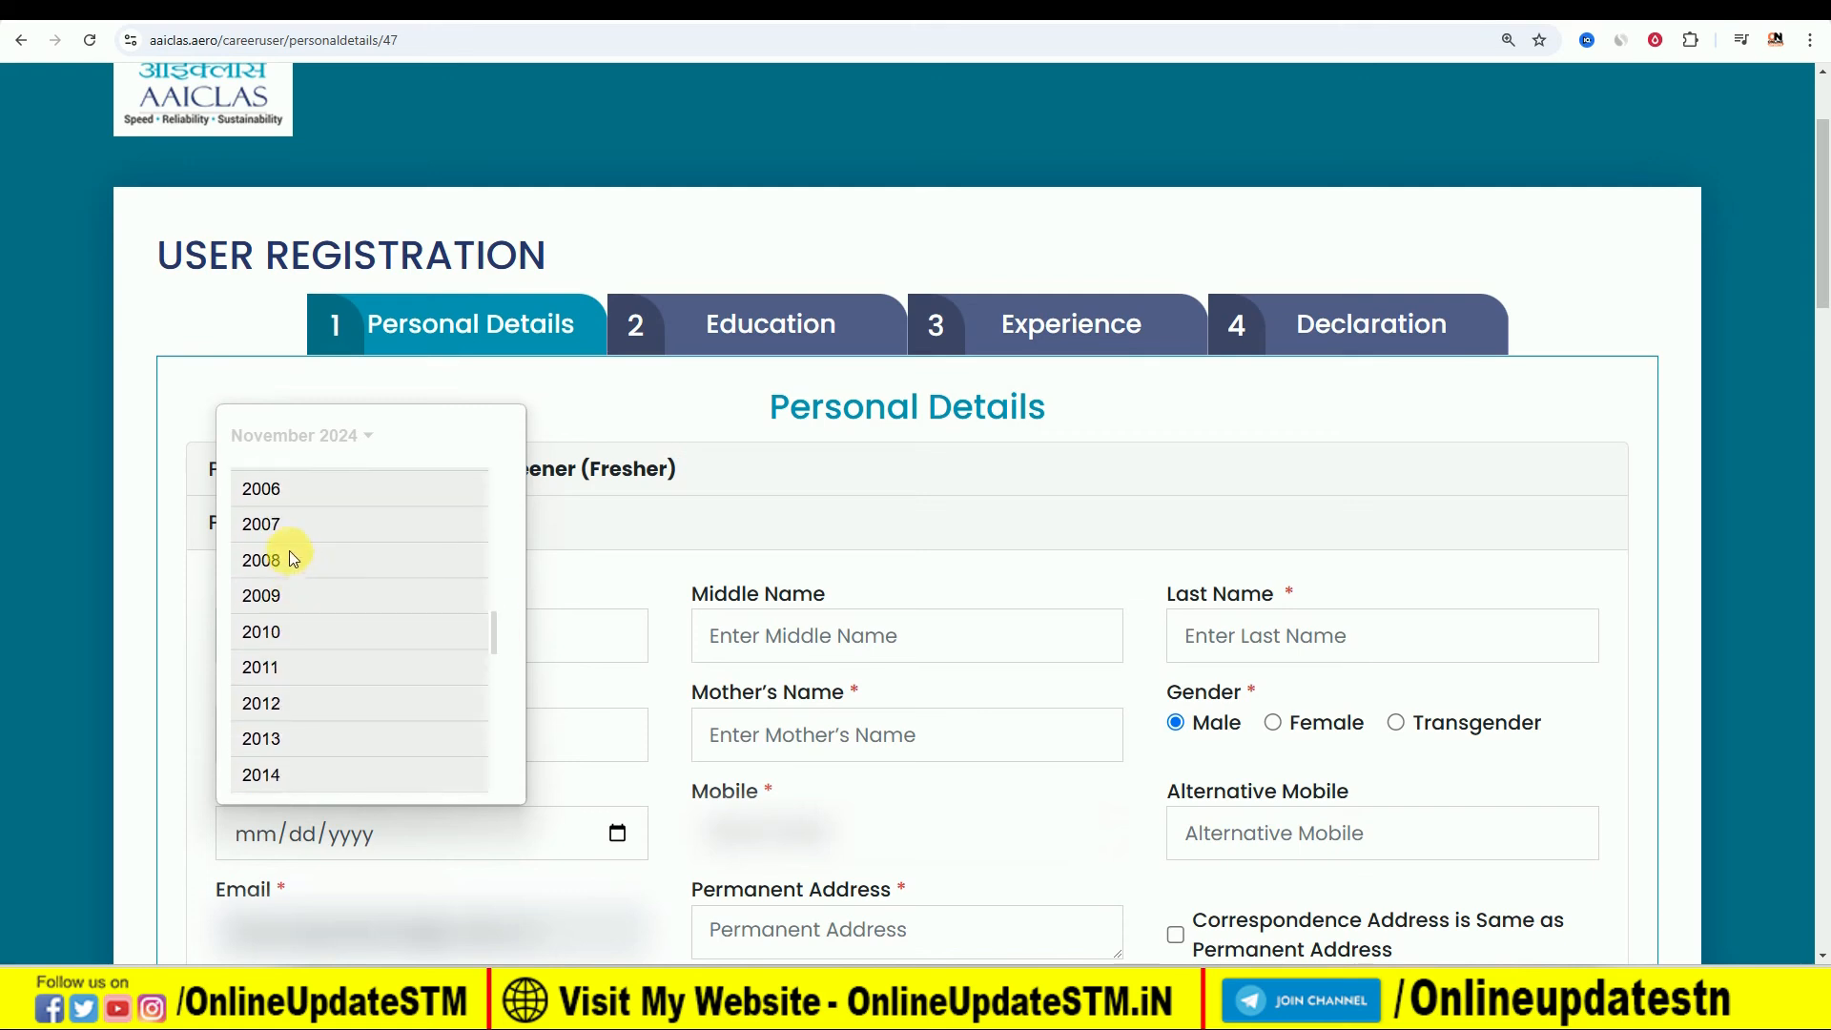
pyautogui.scroll(1, 273, 514)
pyautogui.click(270, 493)
pyautogui.click(270, 530)
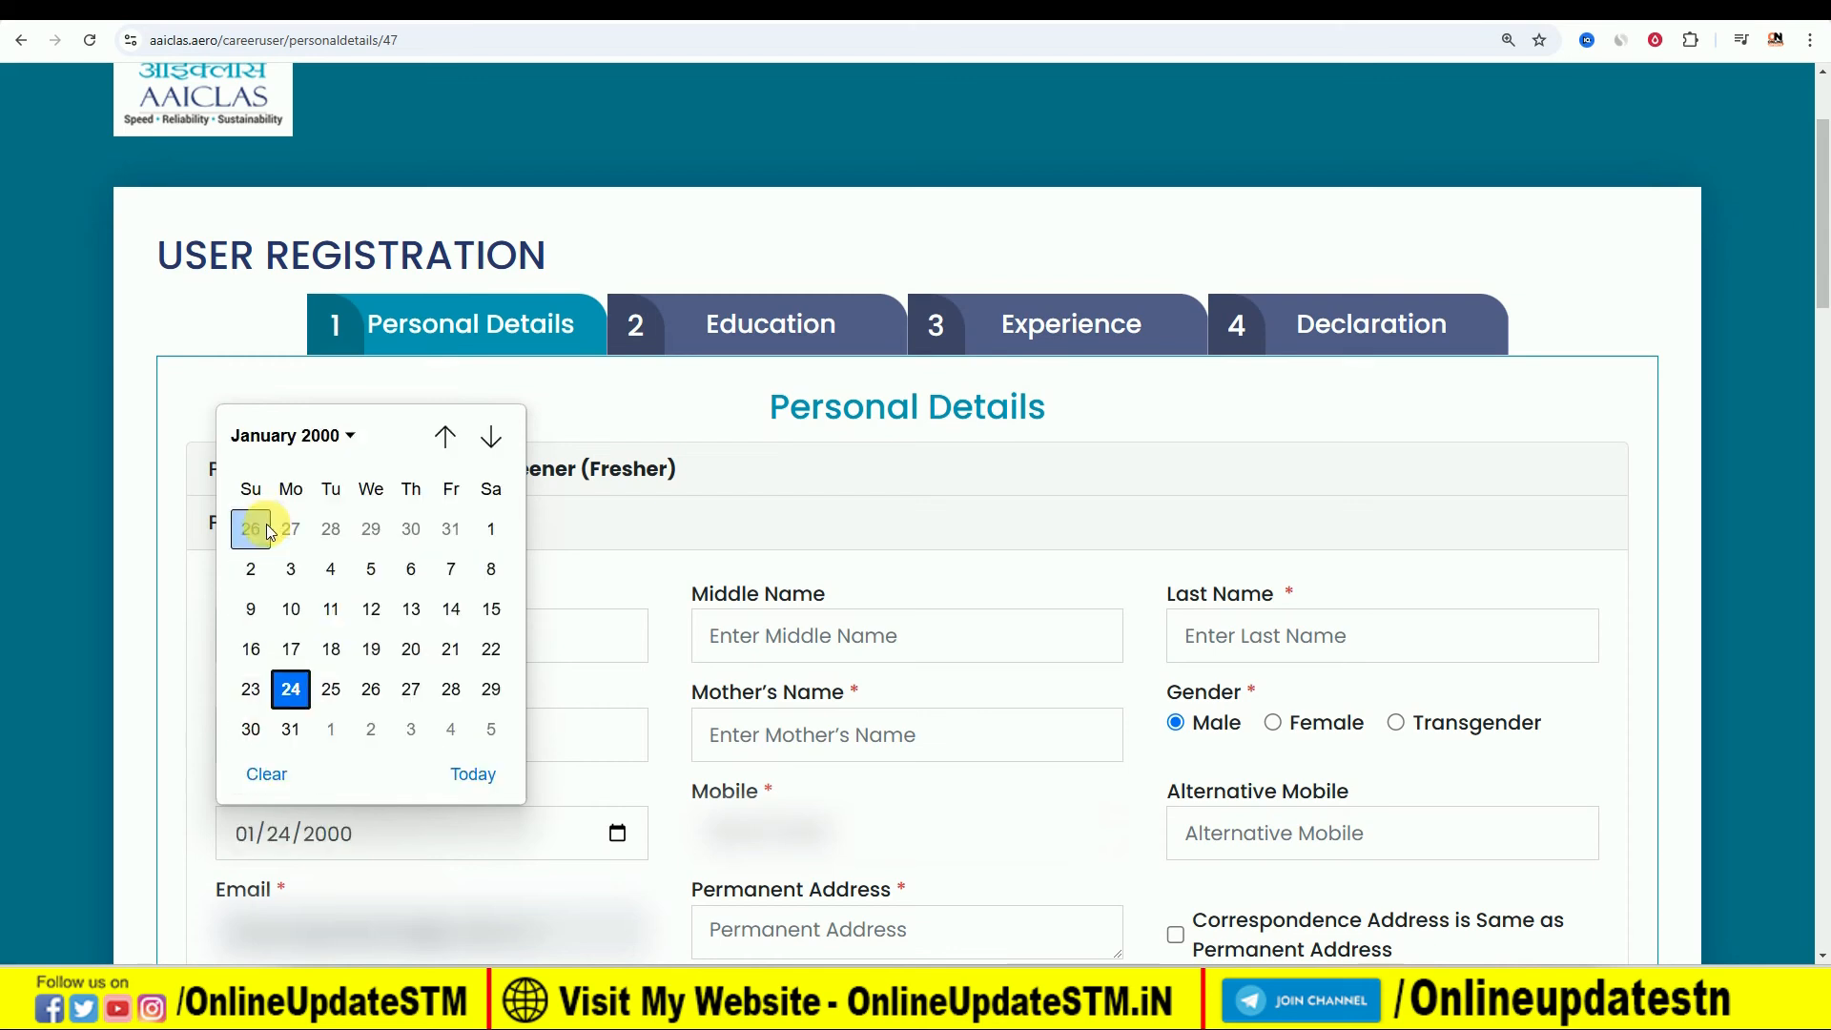
pyautogui.click(491, 532)
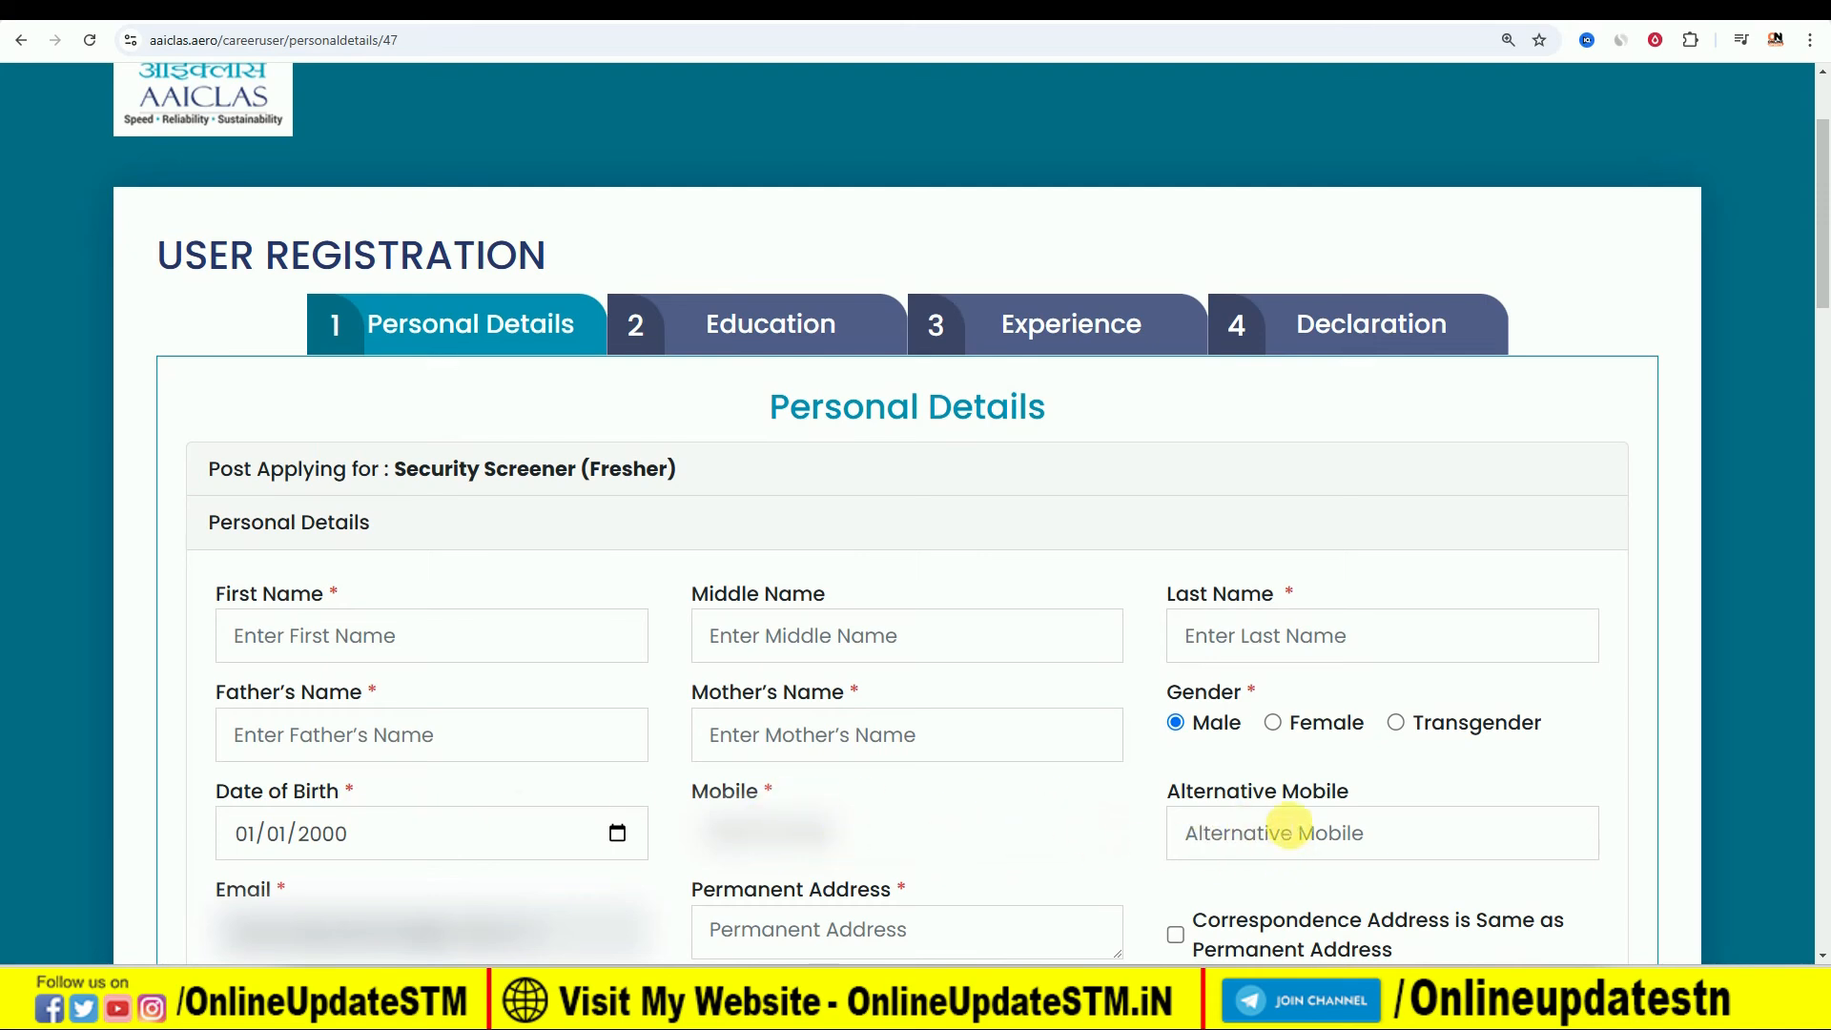
# - Enter the placeholder text VILL,PO,PS as the permanent address
pyautogui.scroll(-2, 1296, 831)
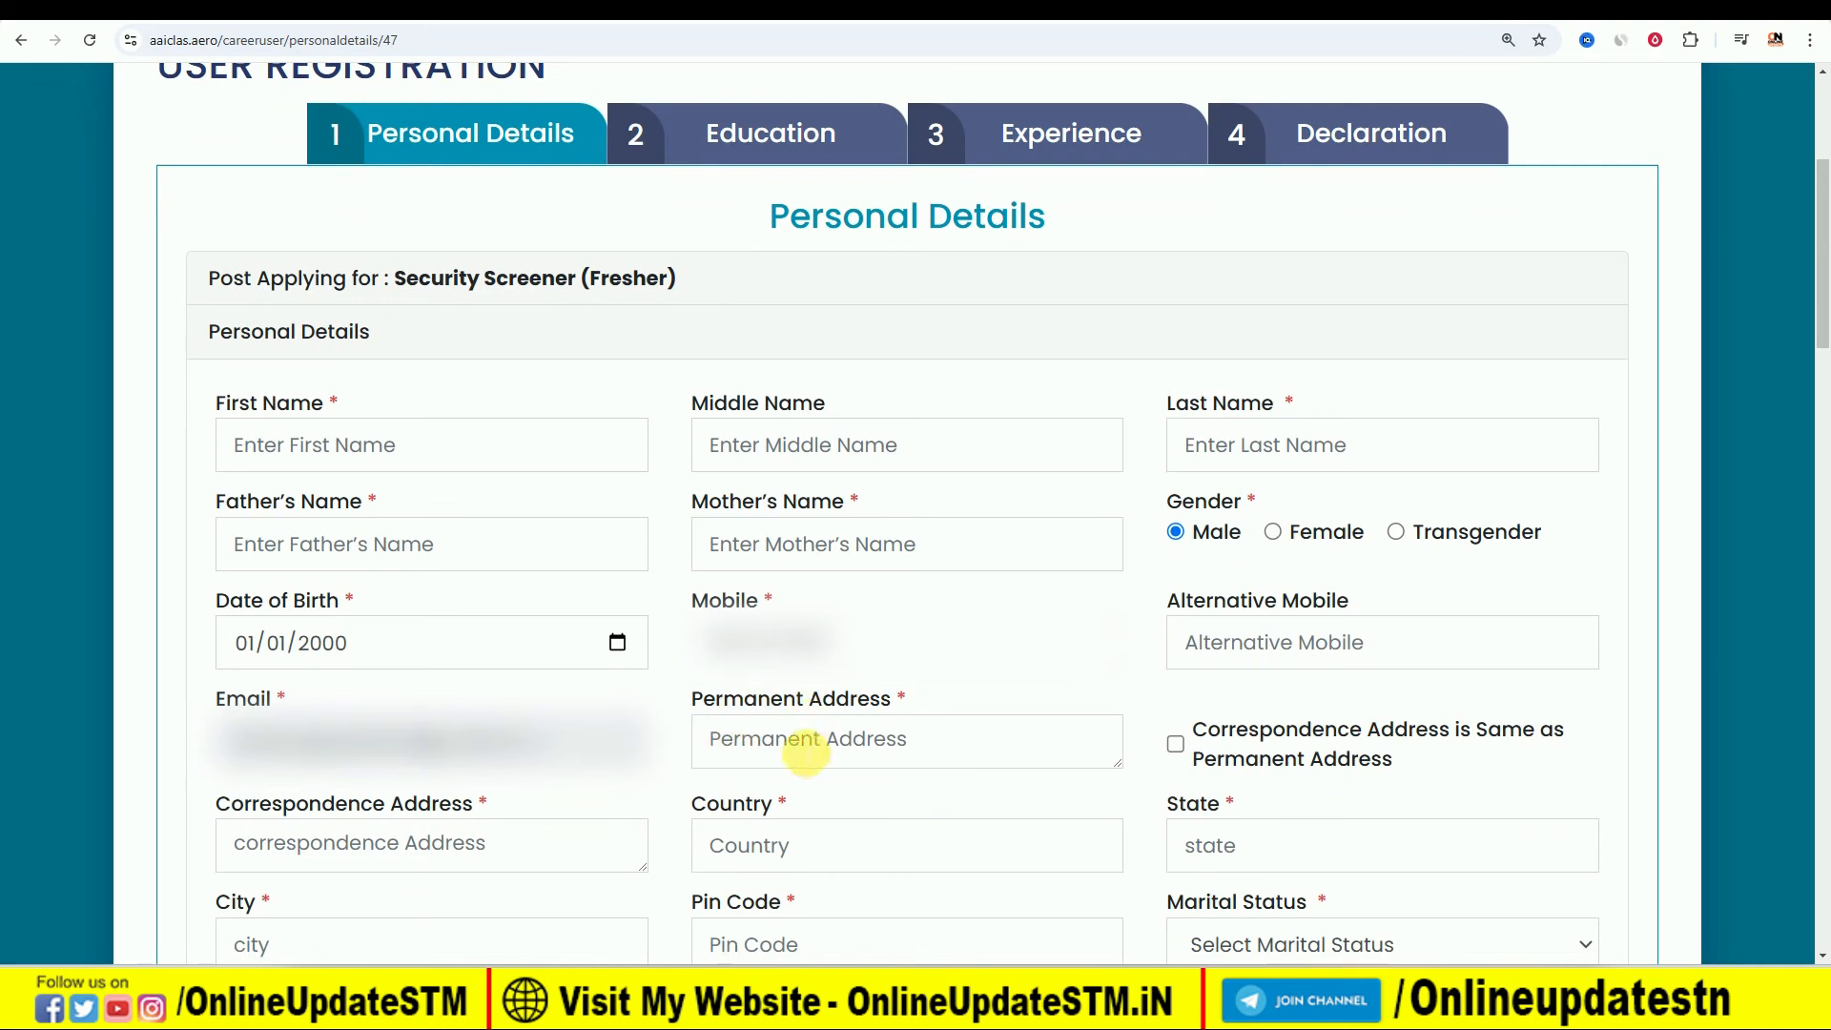
pyautogui.click(804, 743)
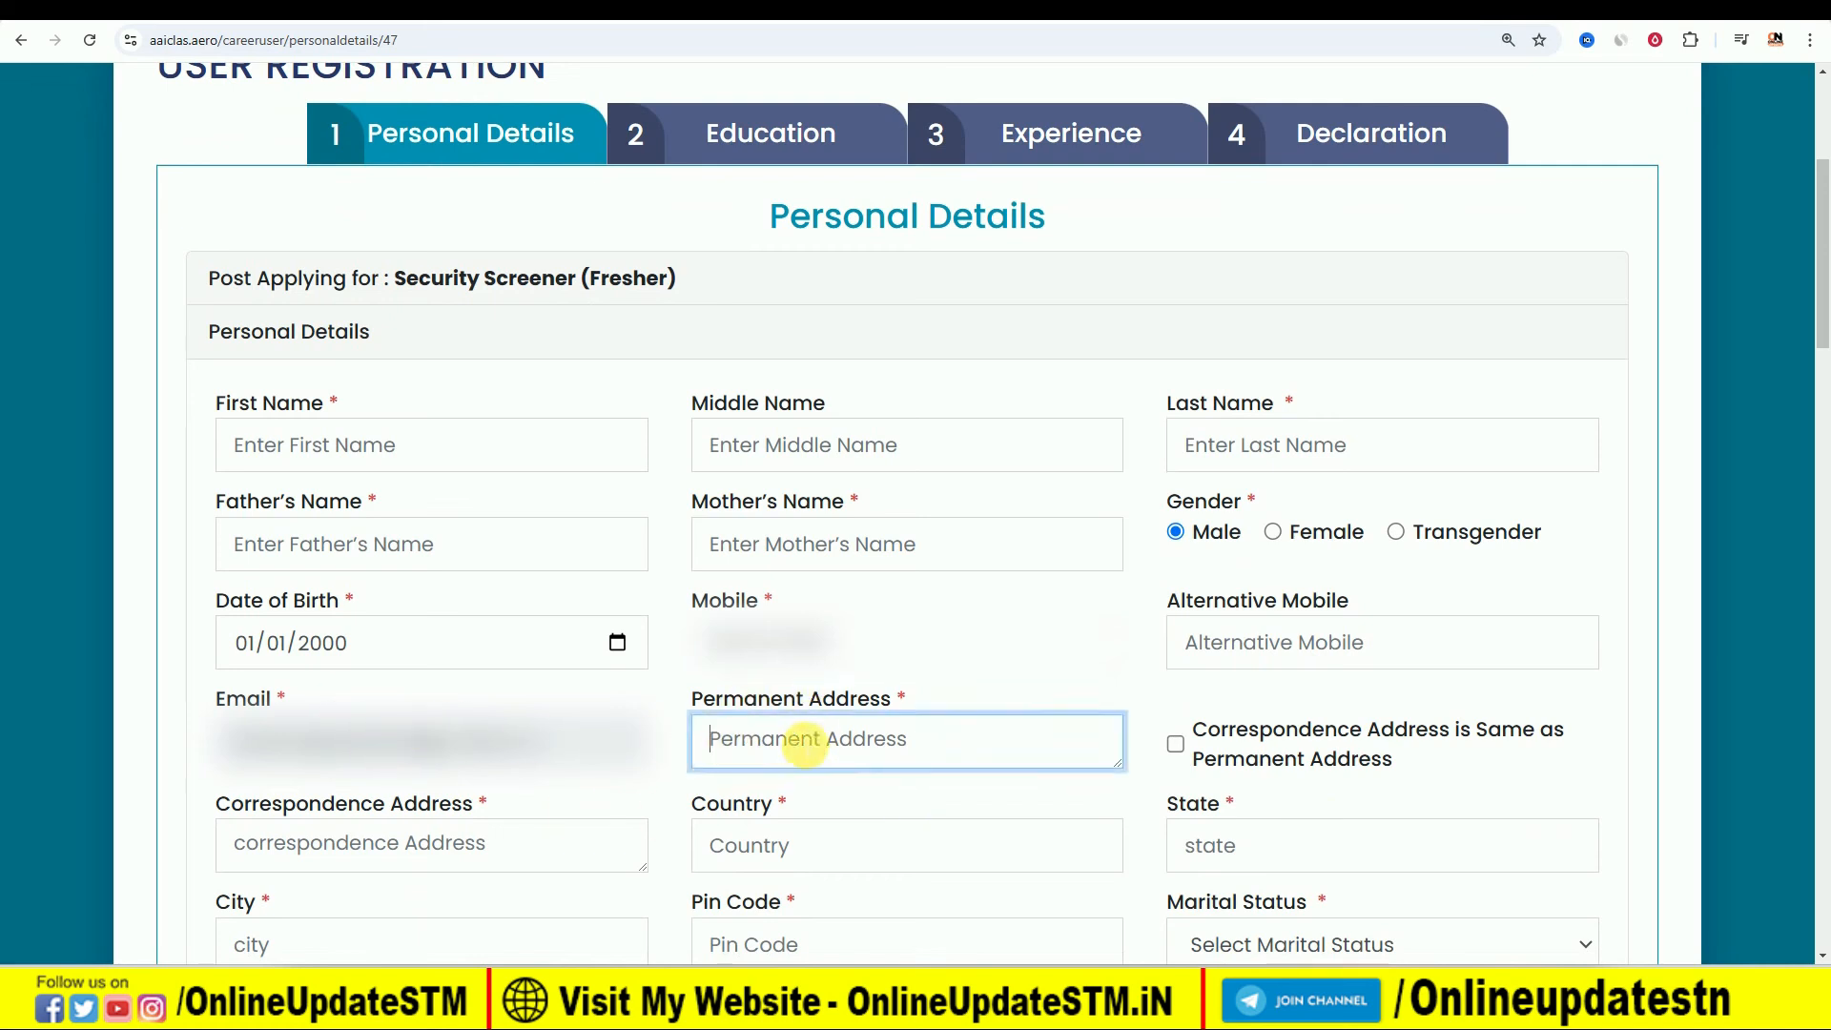
pyautogui.write('VILL,PO,PS')
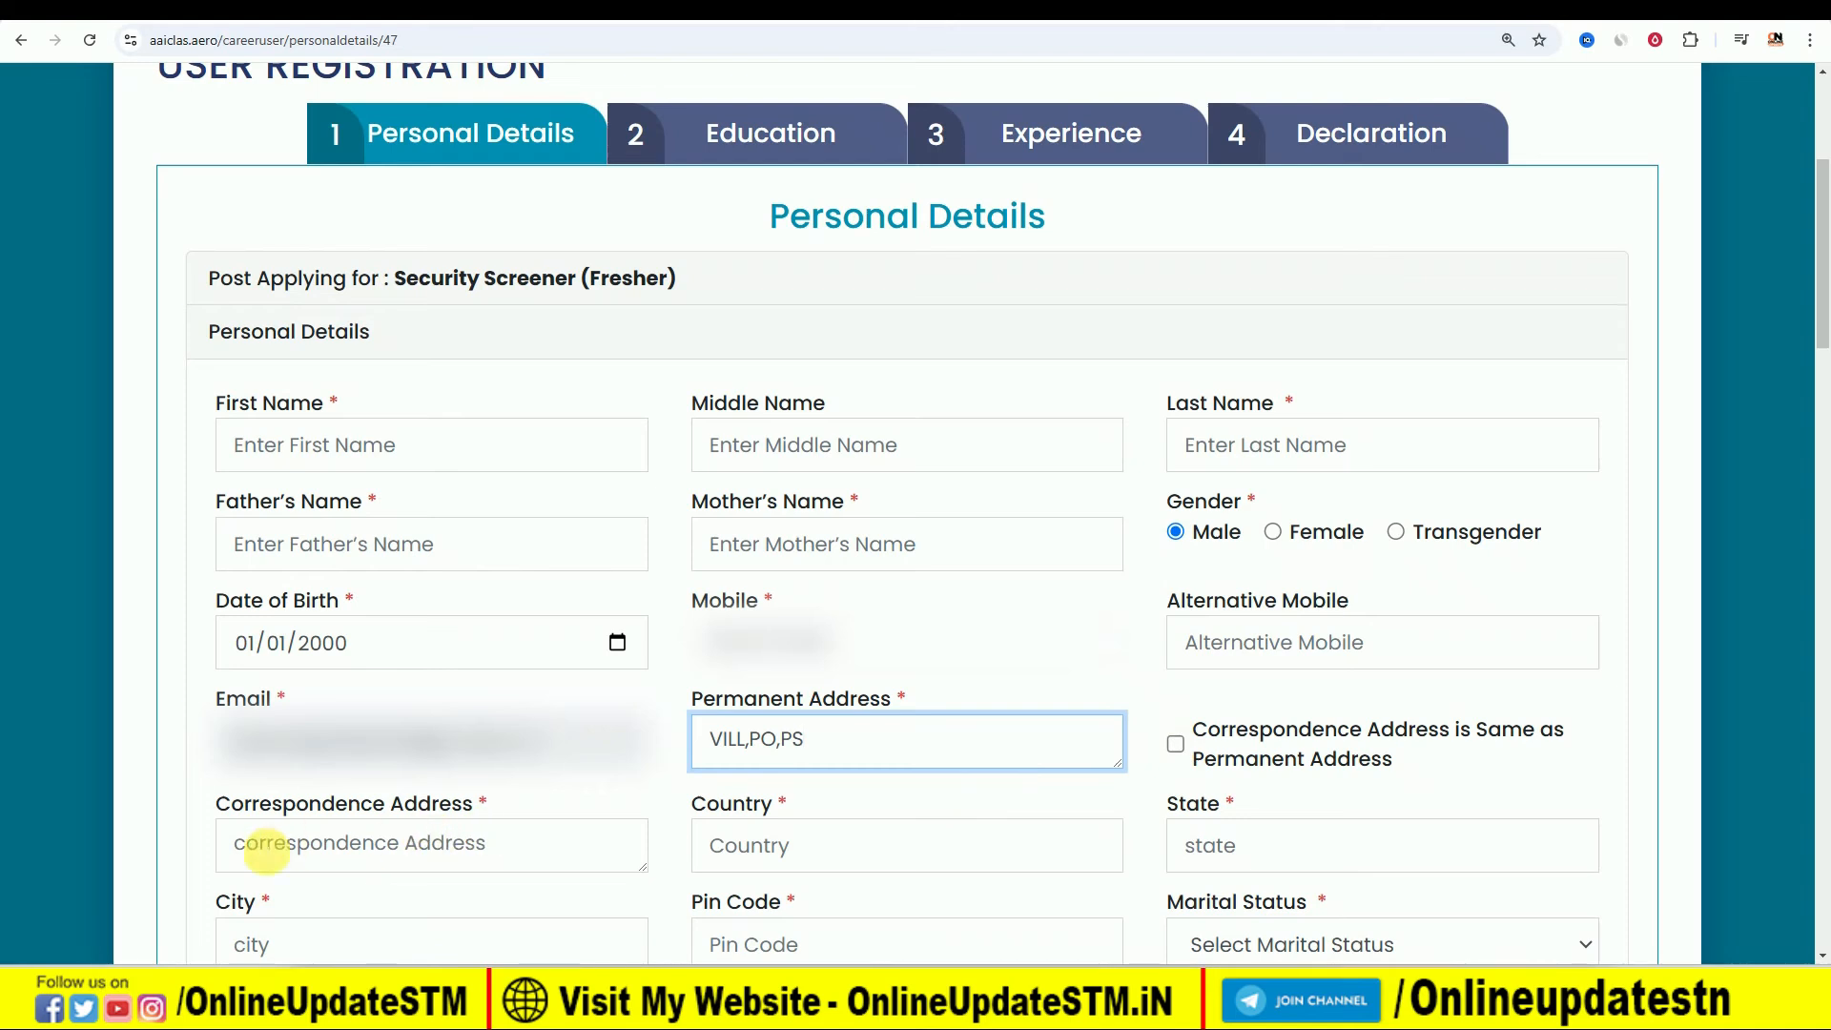
# - Set the applicant's marital status to Unmarried
pyautogui.scroll(-1, 667, 786)
pyautogui.scroll(-1, 667, 786)
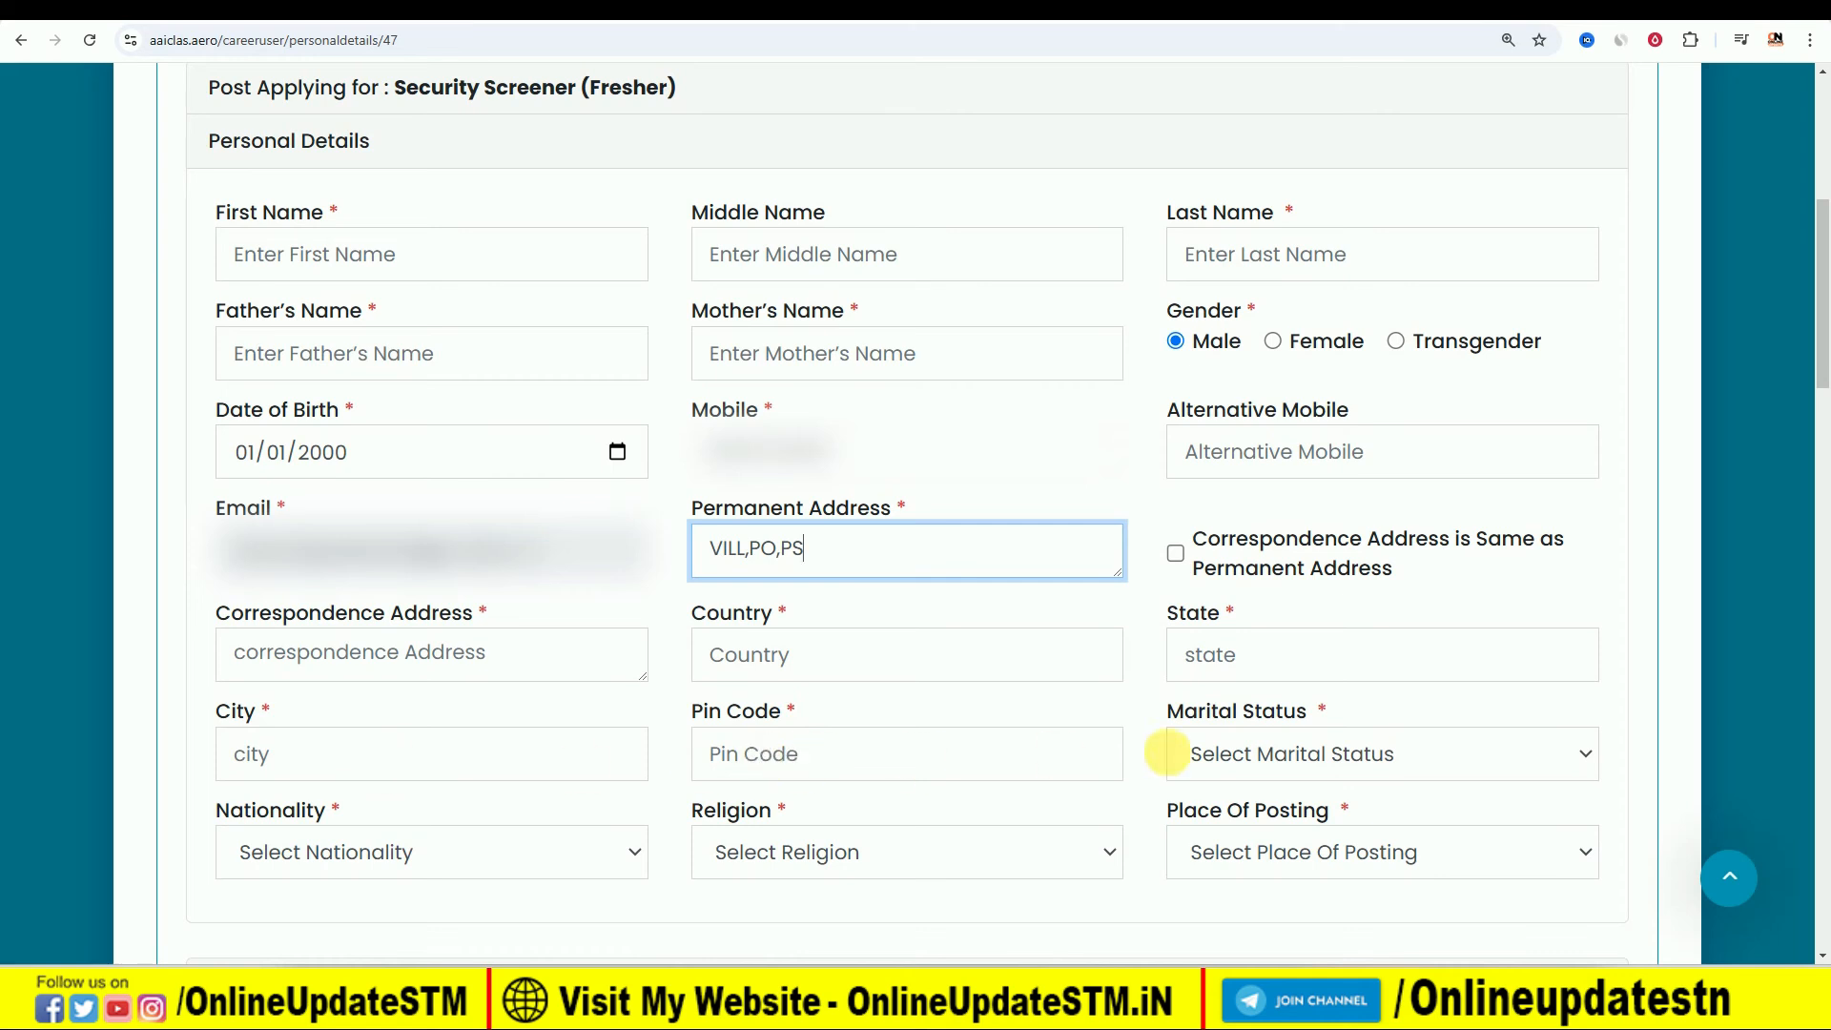
pyautogui.click(1228, 753)
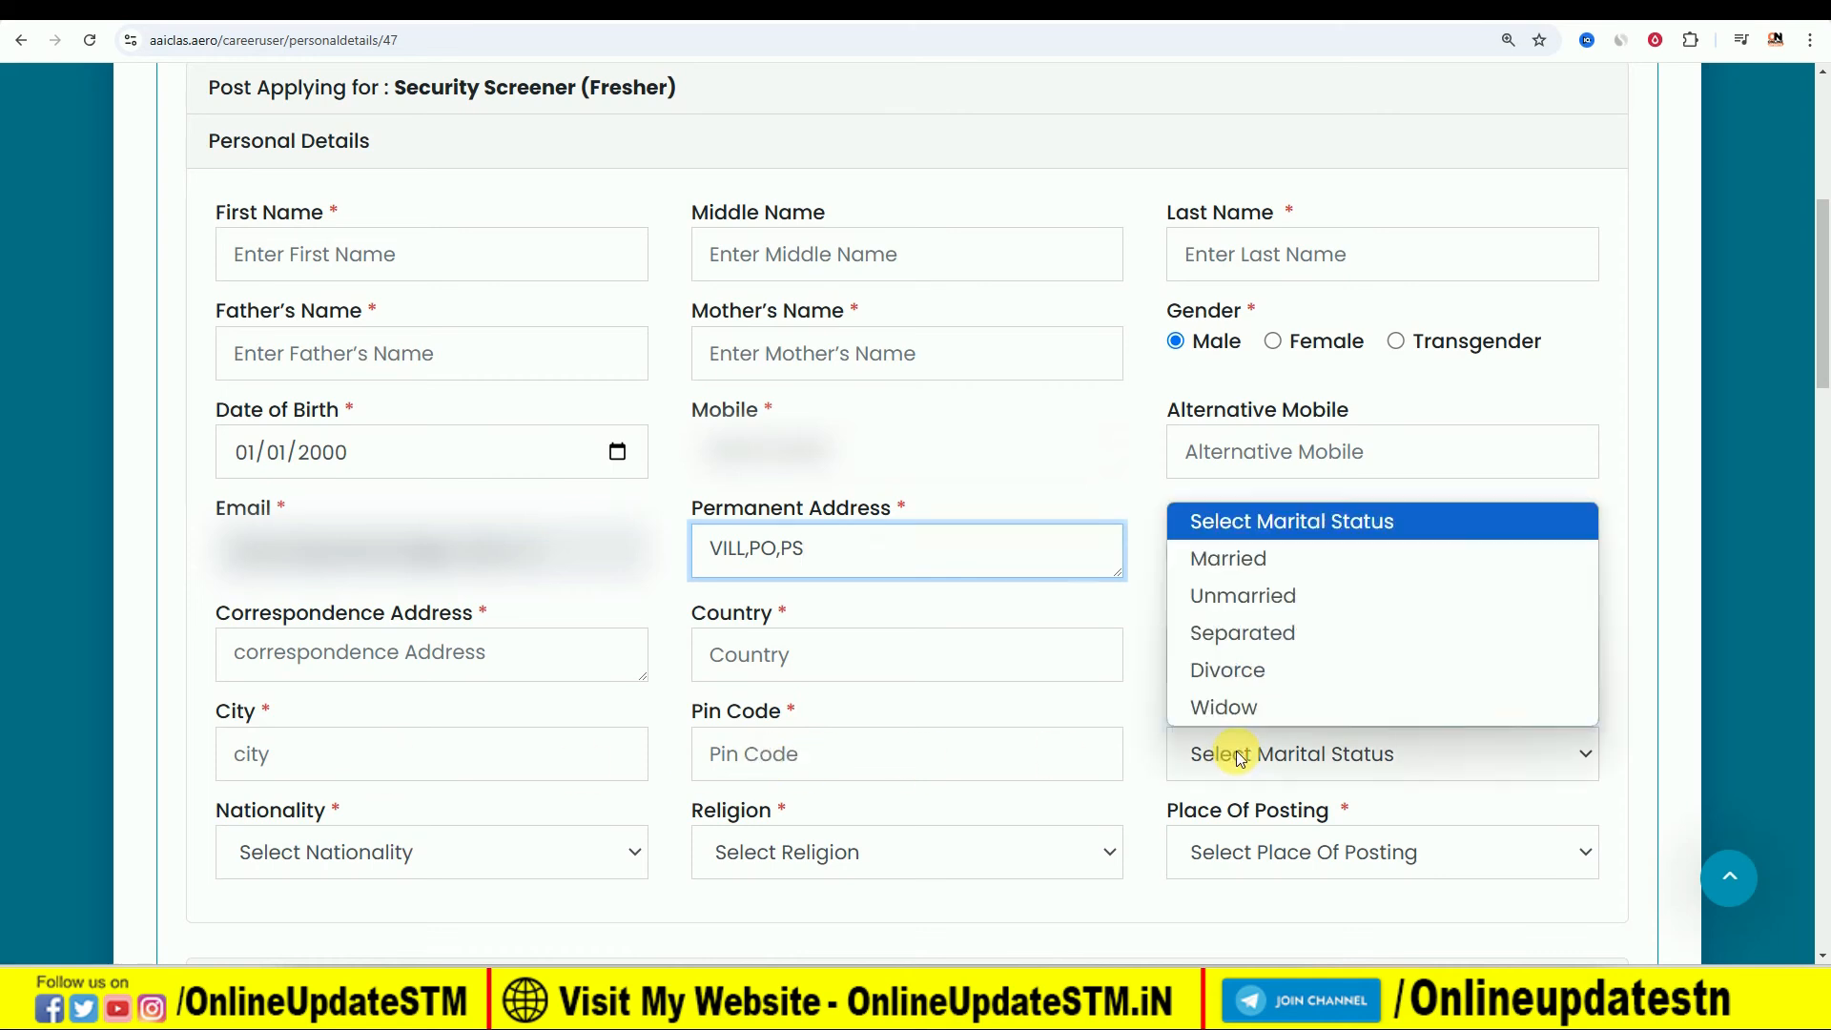
pyautogui.click(1269, 601)
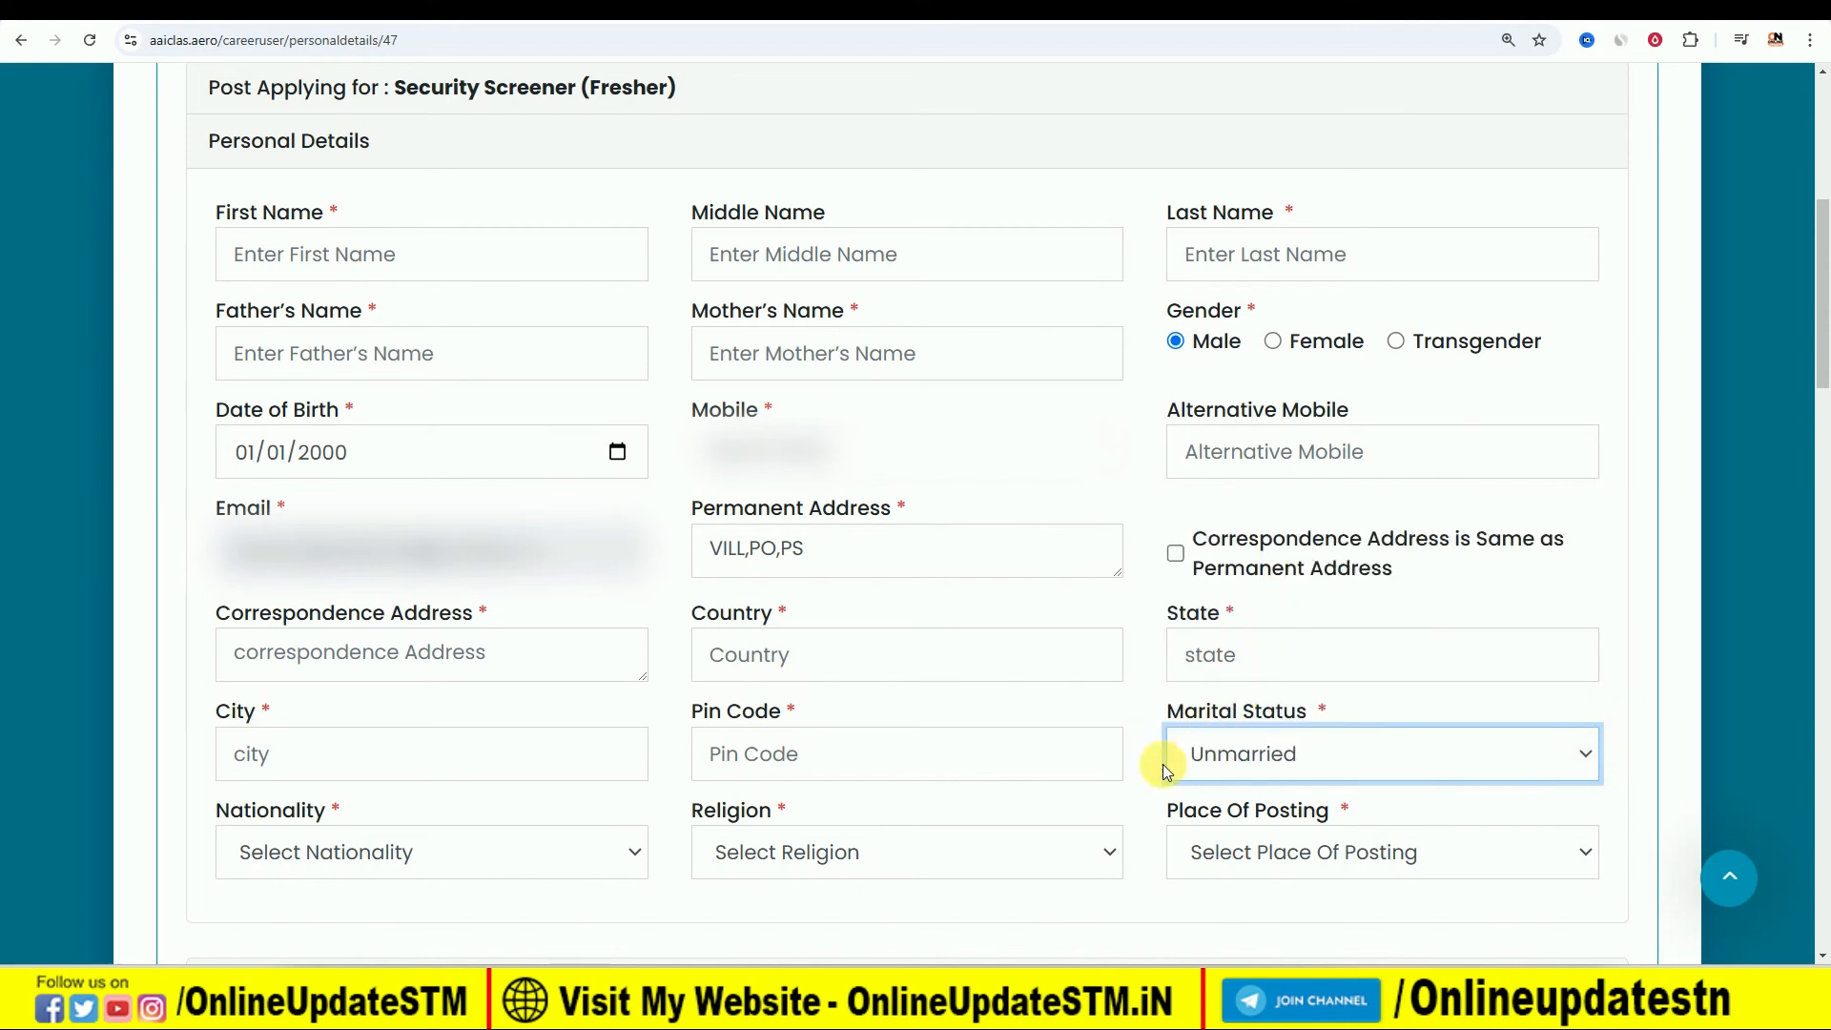
# - Check the available options for nationality and religion without choosing any
pyautogui.click(426, 850)
pyautogui.click(426, 850)
pyautogui.click(898, 840)
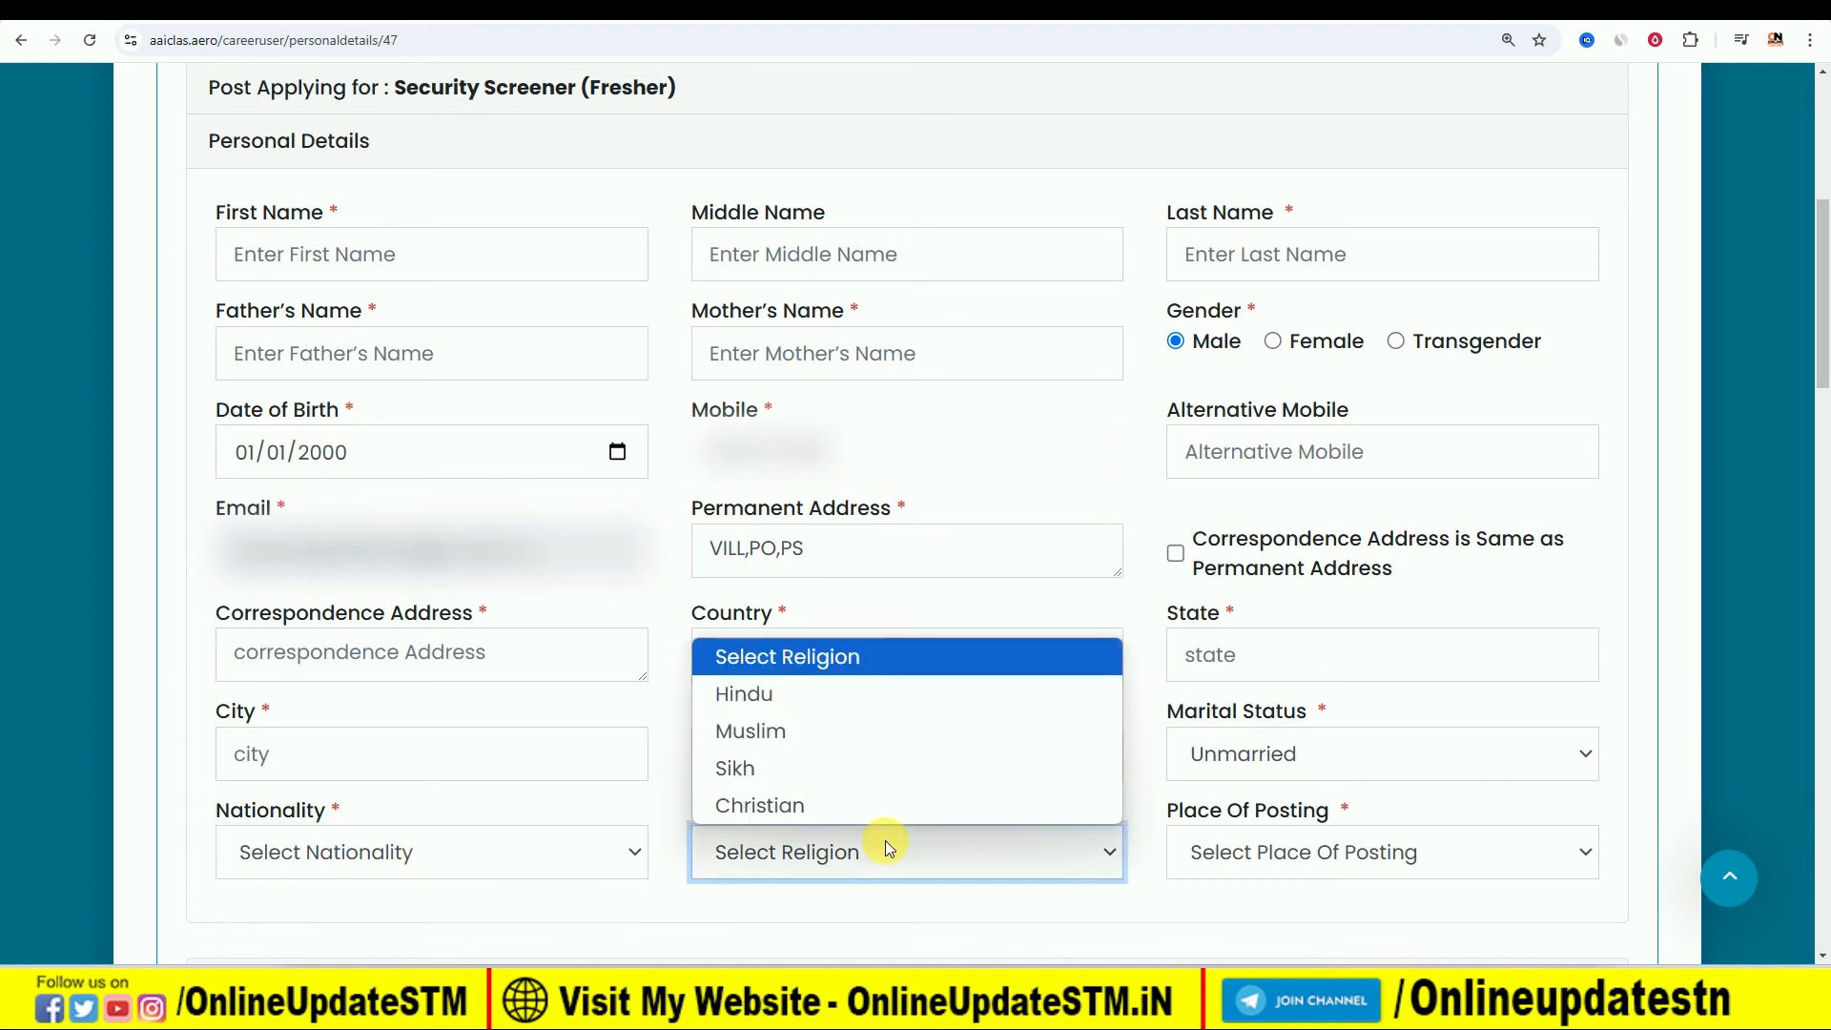
pyautogui.click(891, 842)
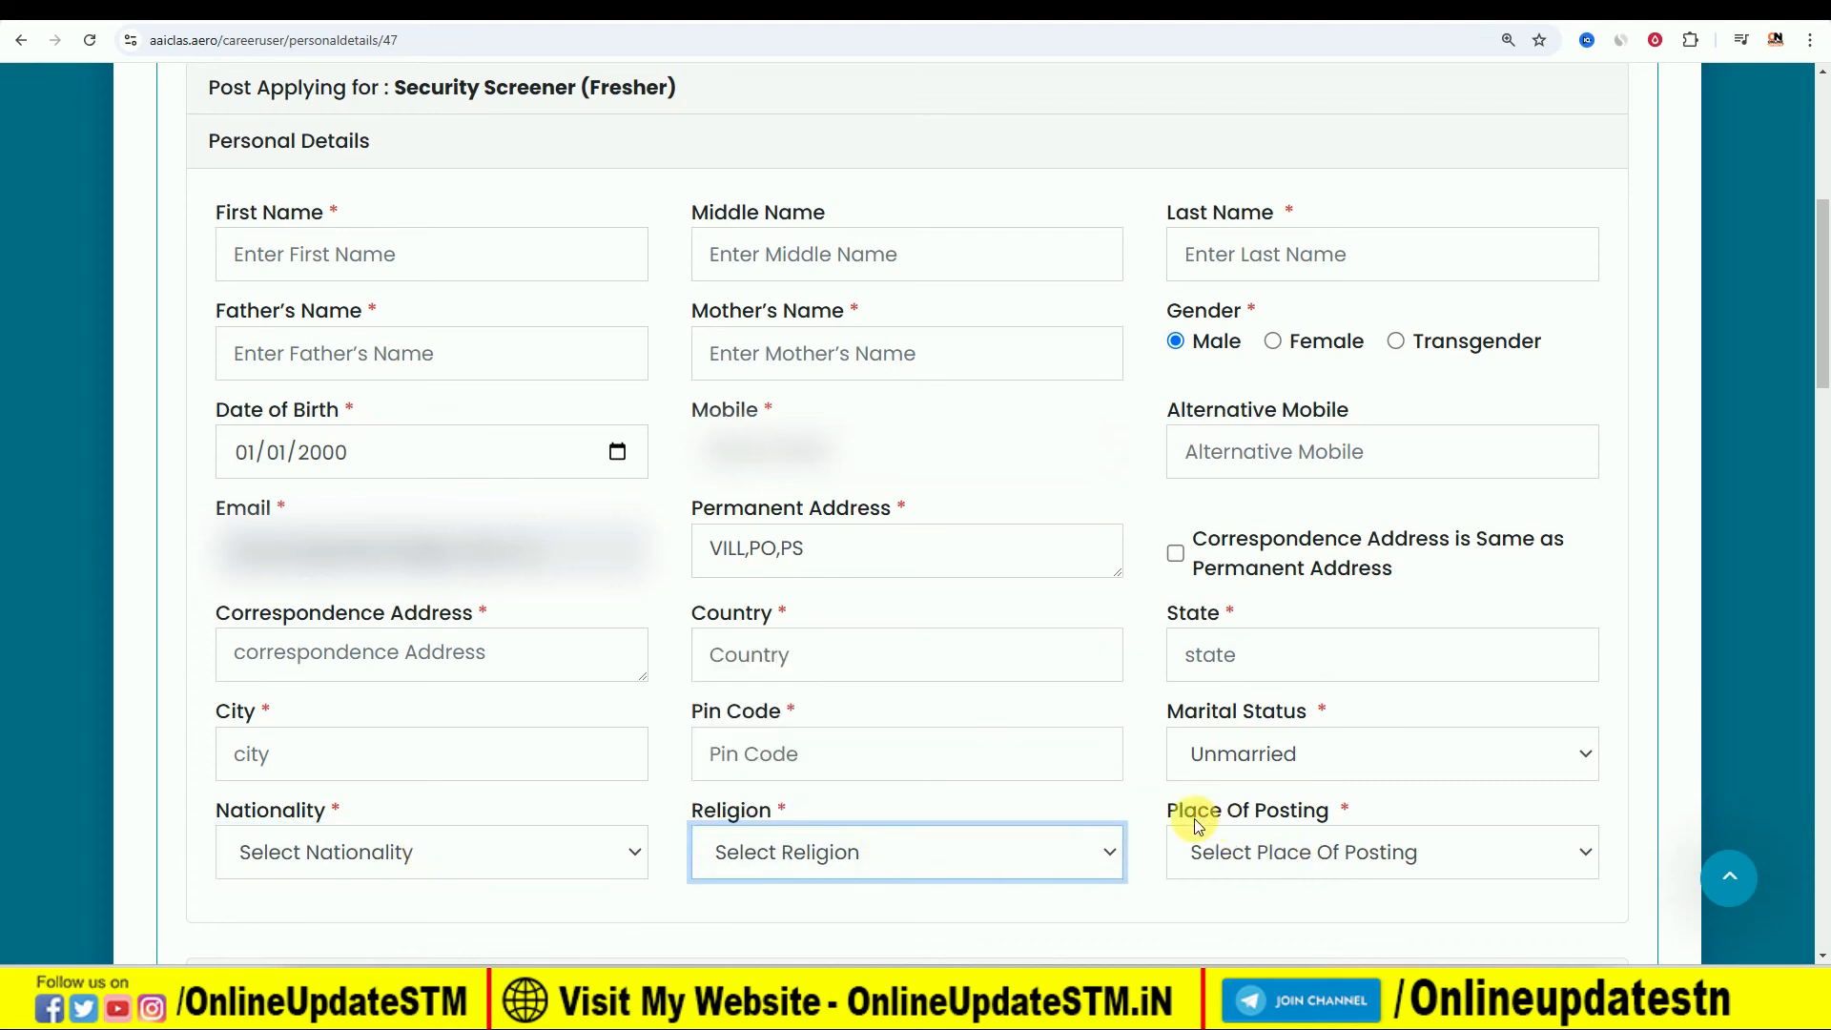
# - Set the place of posting to Goa and the applicant's category to OBC
pyautogui.click(1313, 856)
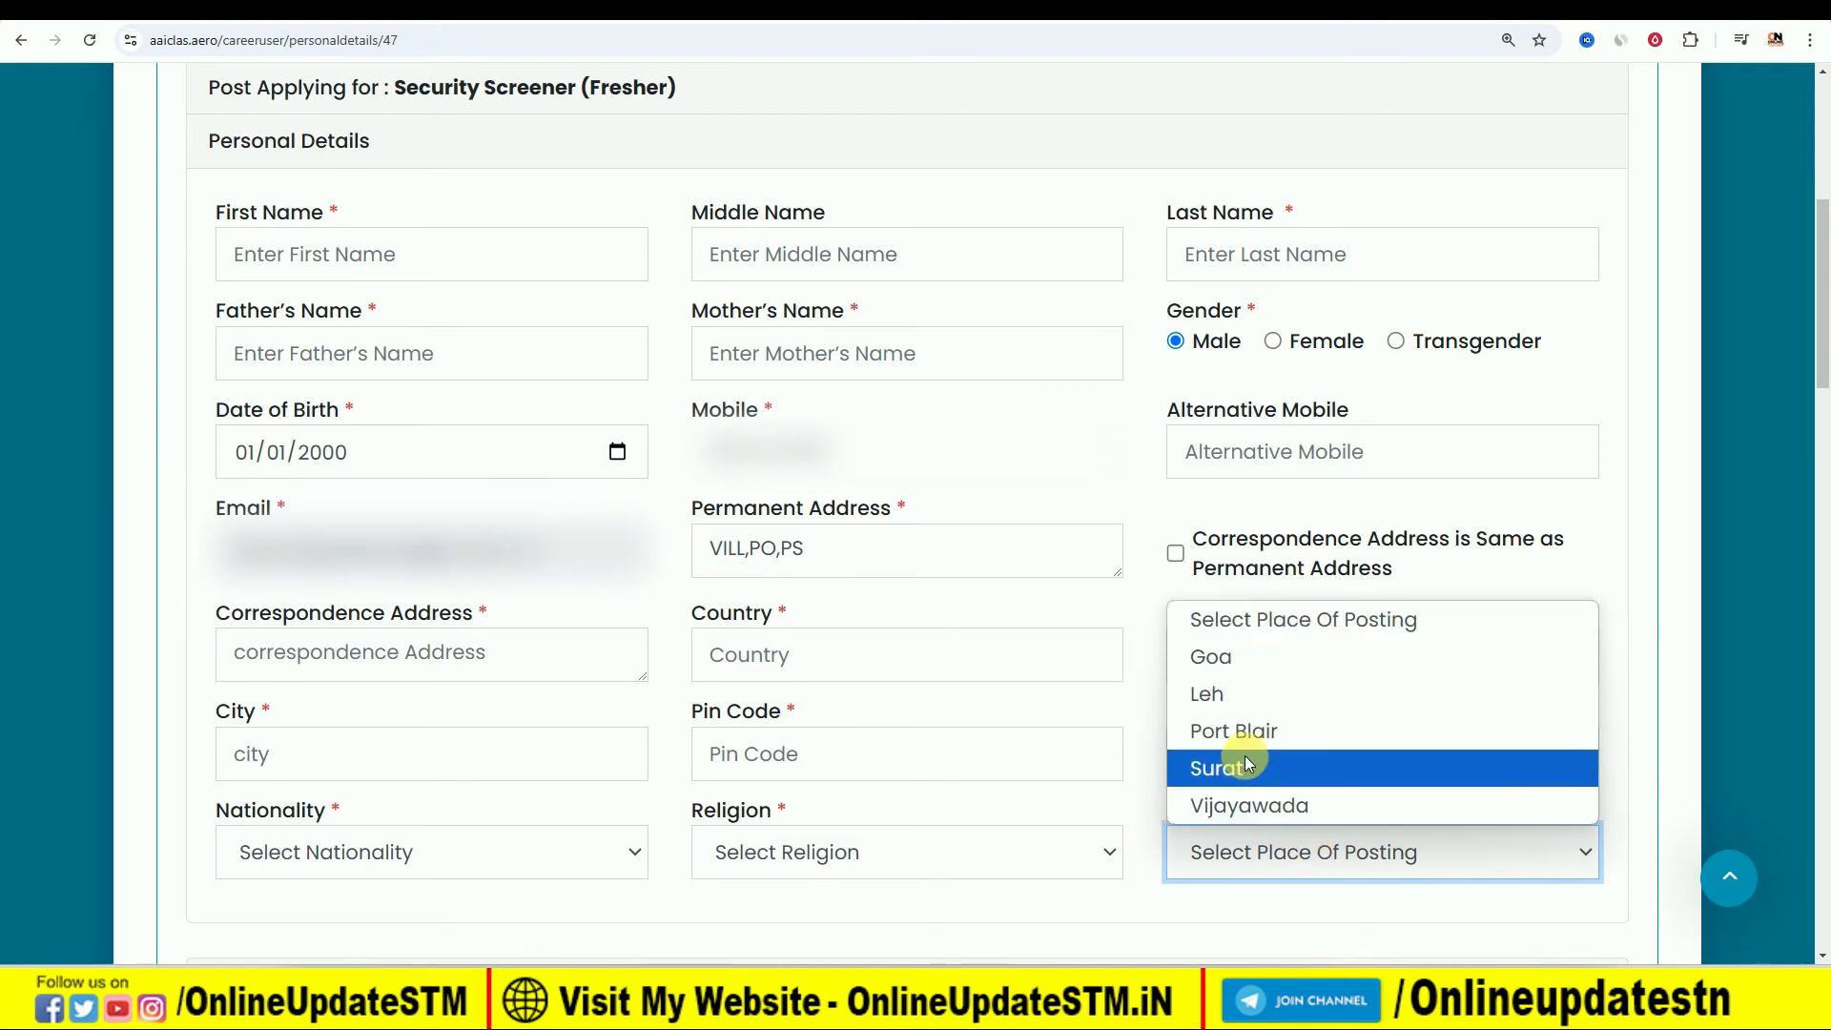
pyautogui.click(1256, 656)
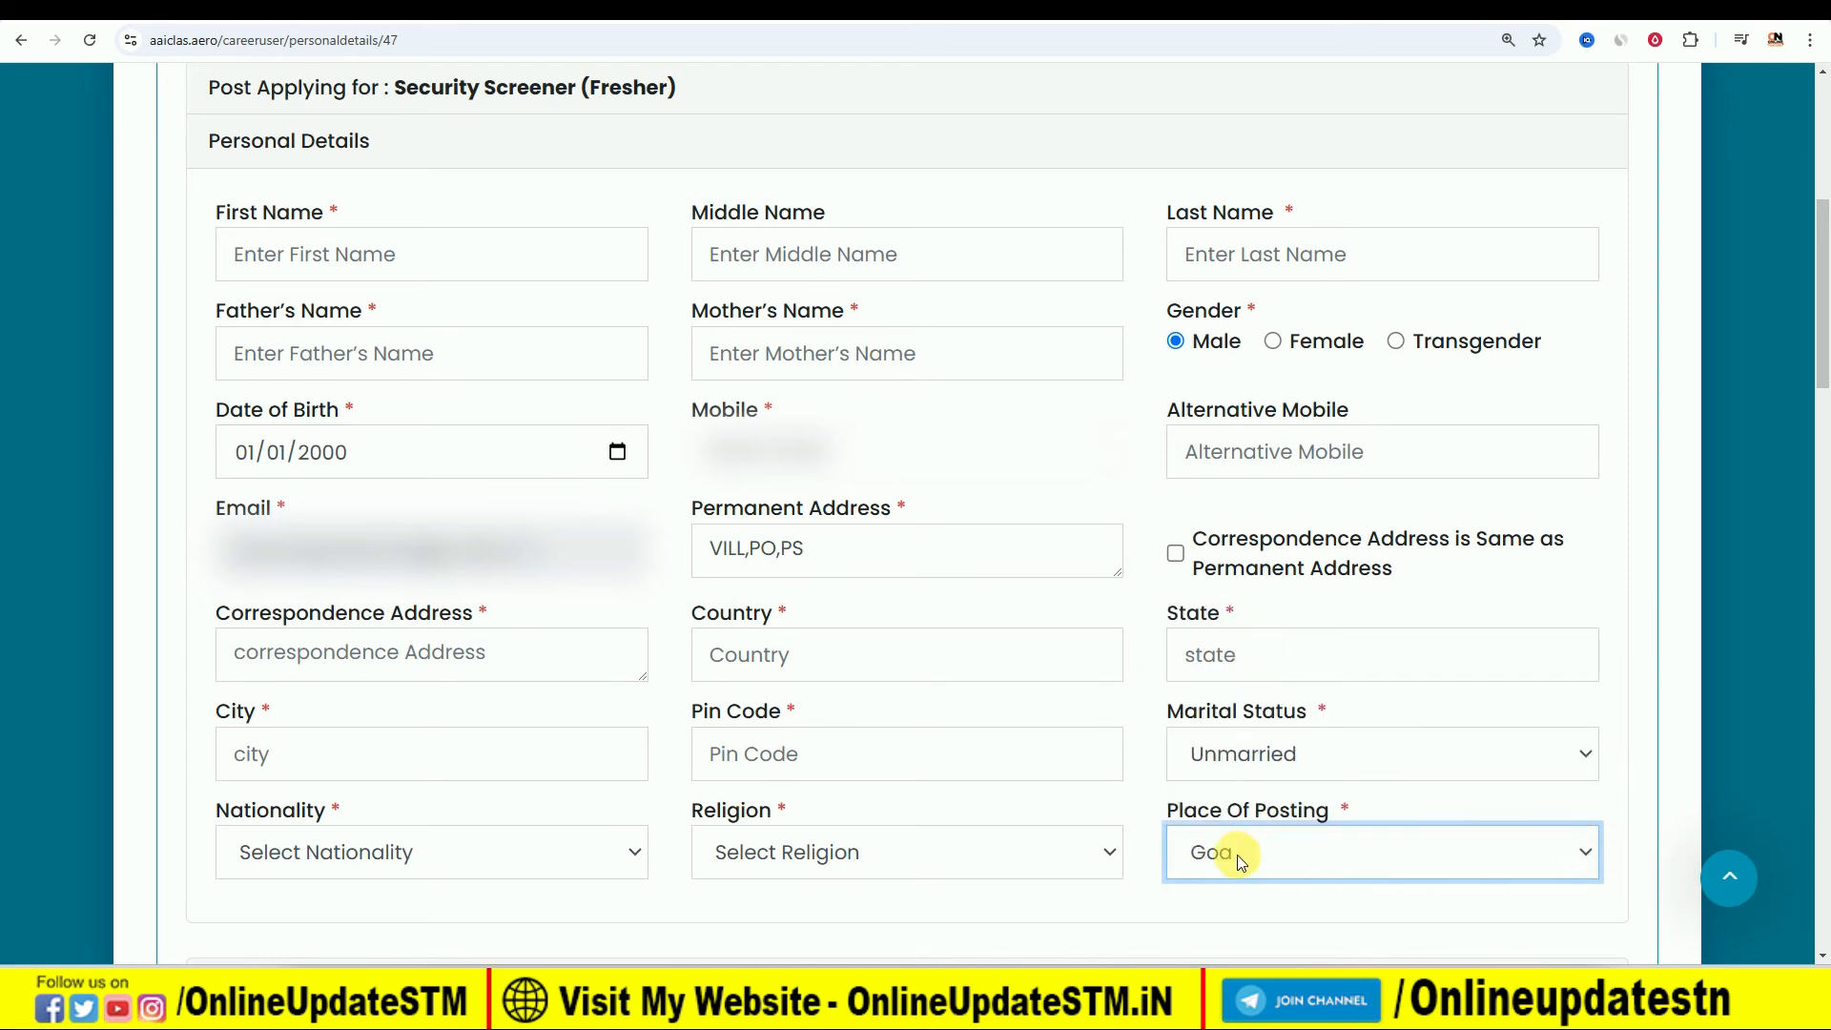
pyautogui.scroll(-4, 1021, 801)
pyautogui.scroll(-2, 1020, 793)
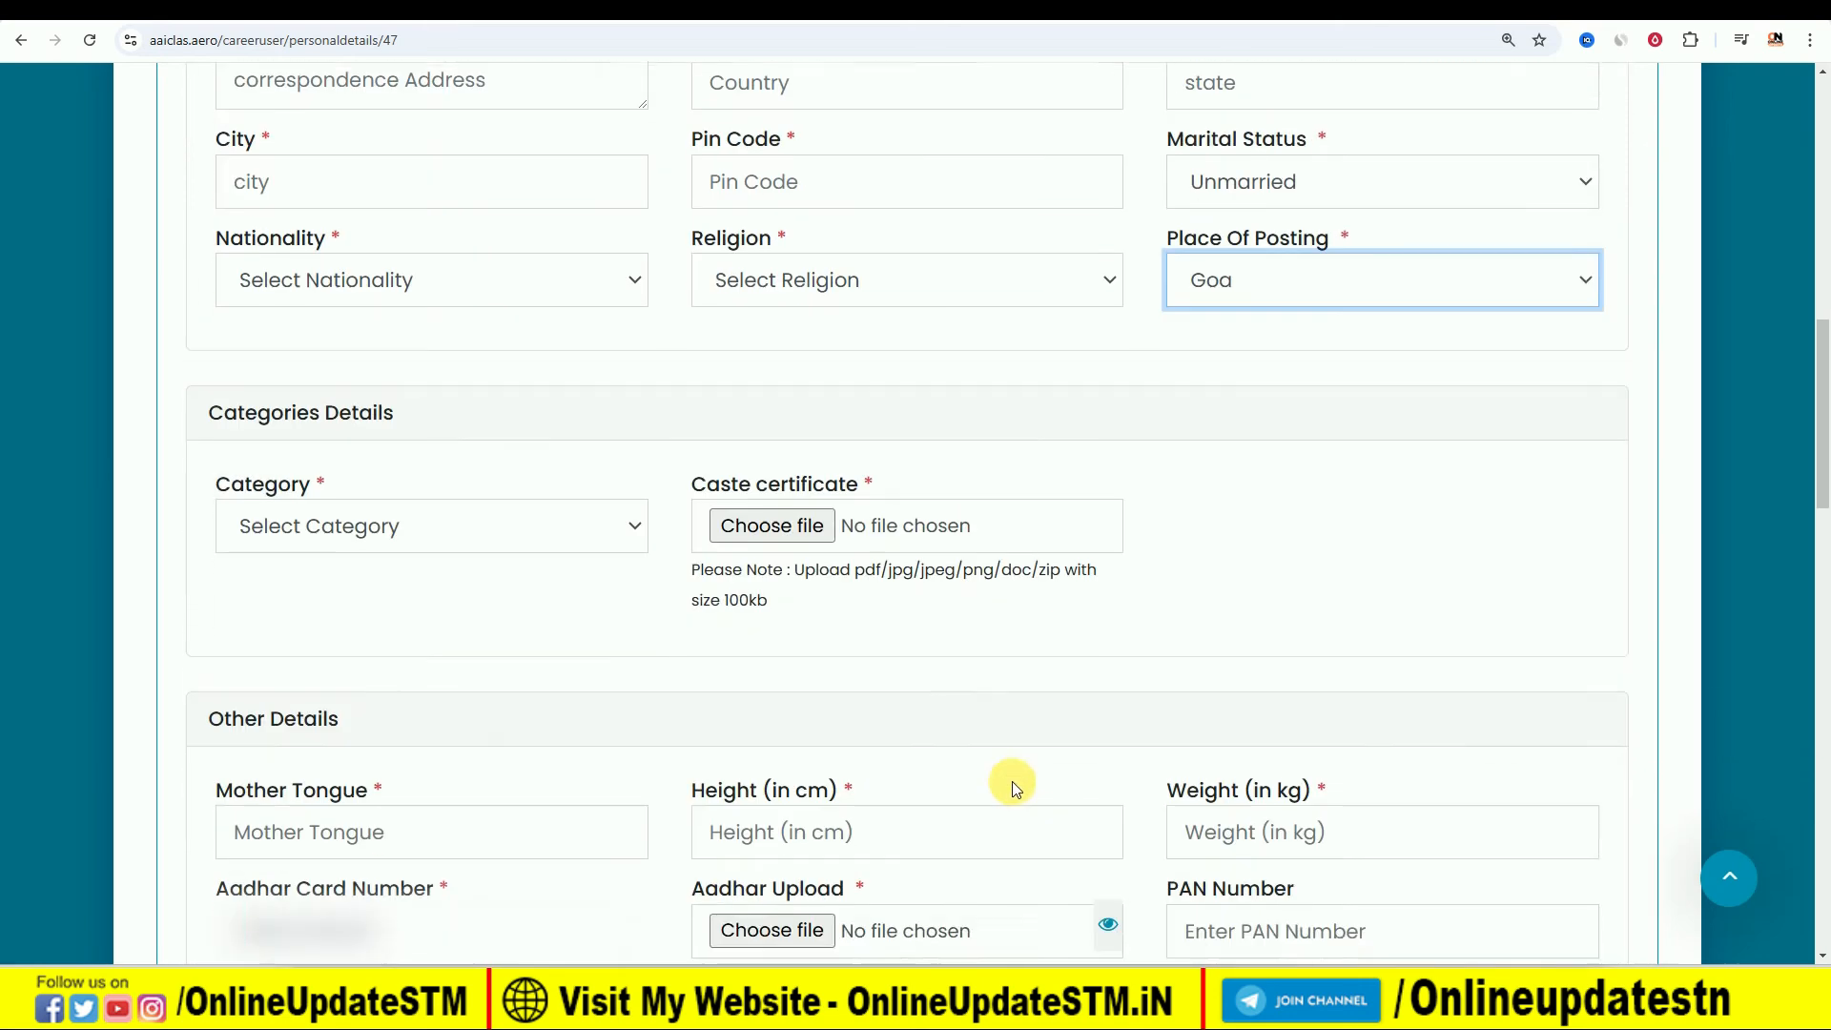
pyautogui.click(489, 536)
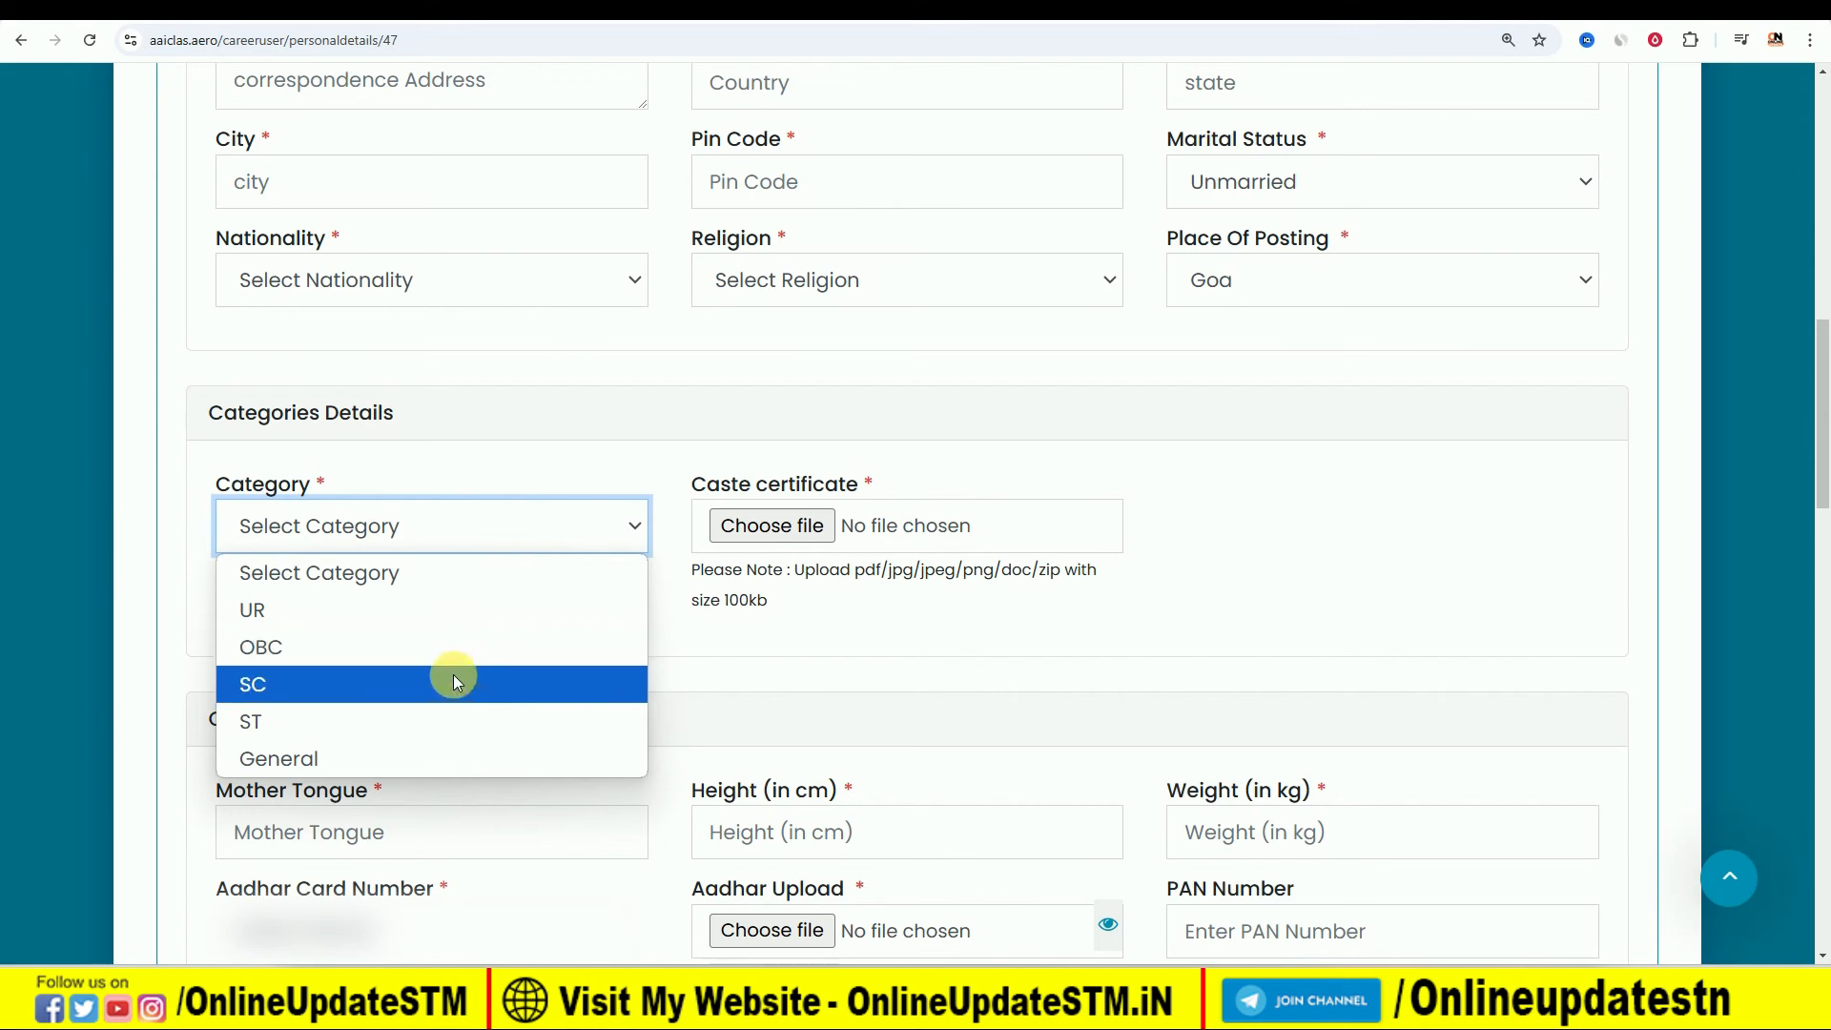
pyautogui.click(460, 641)
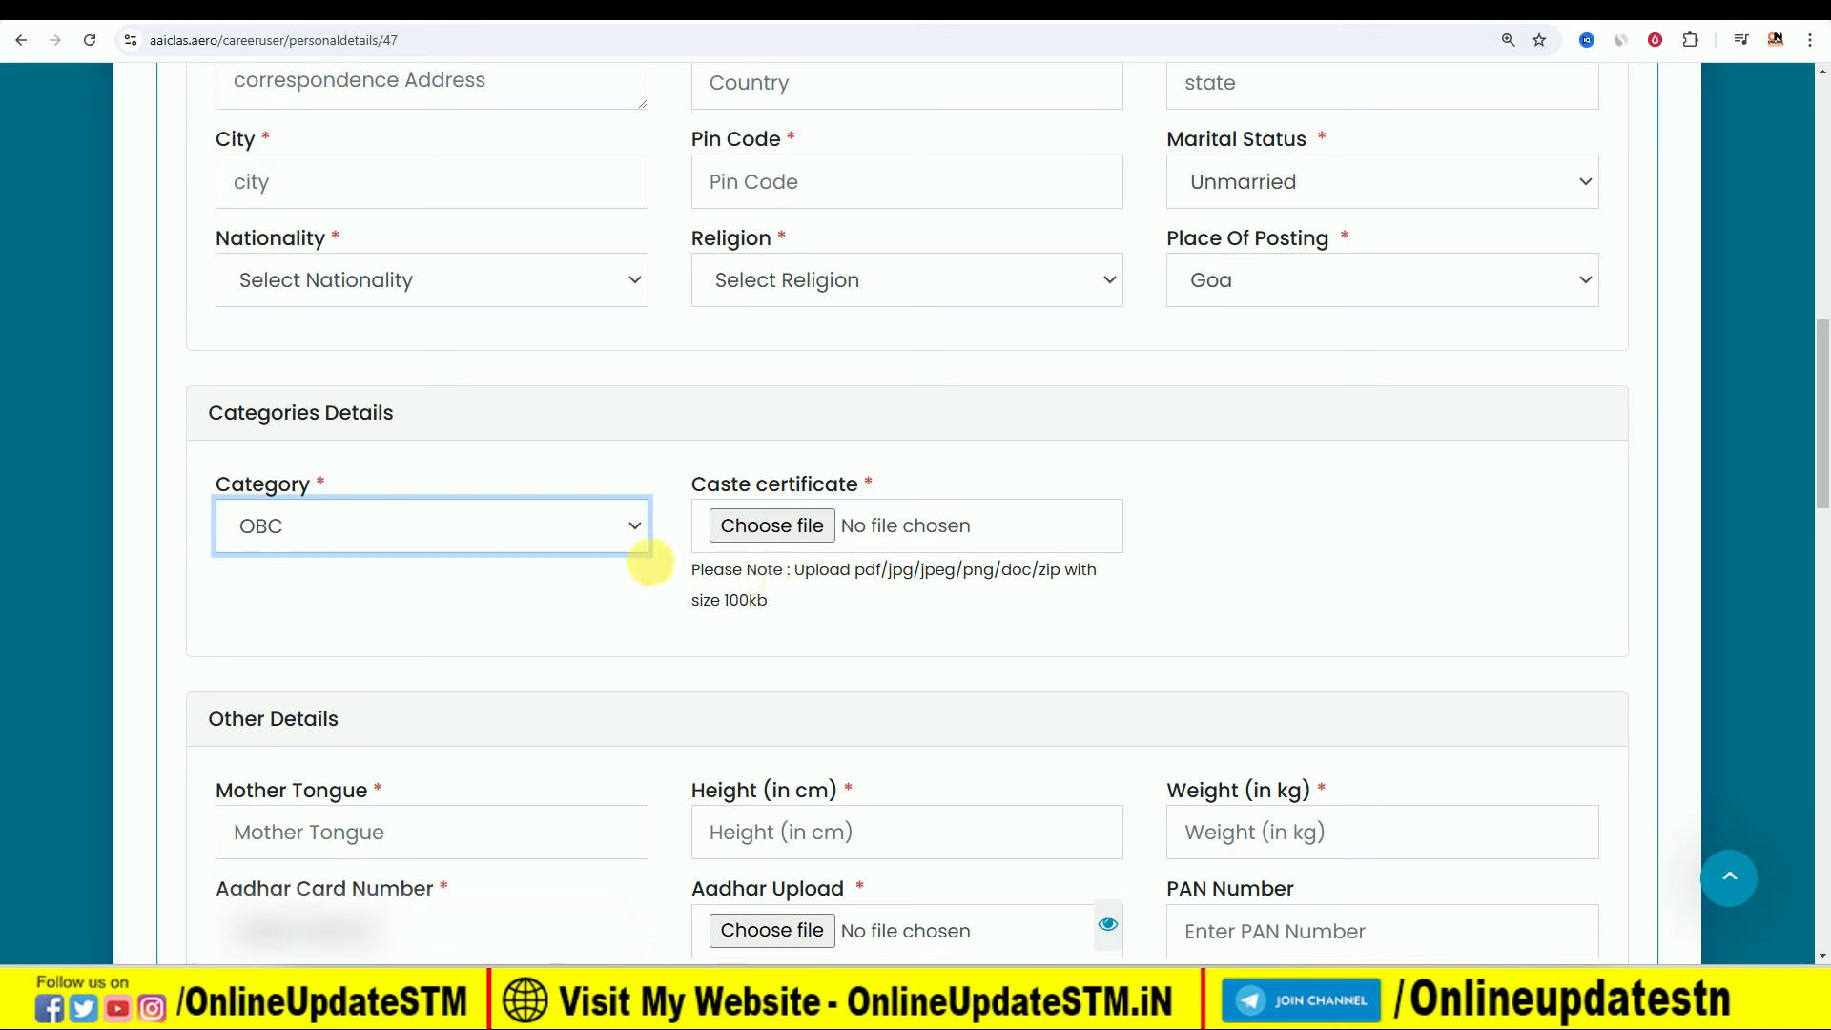
pyautogui.click(516, 535)
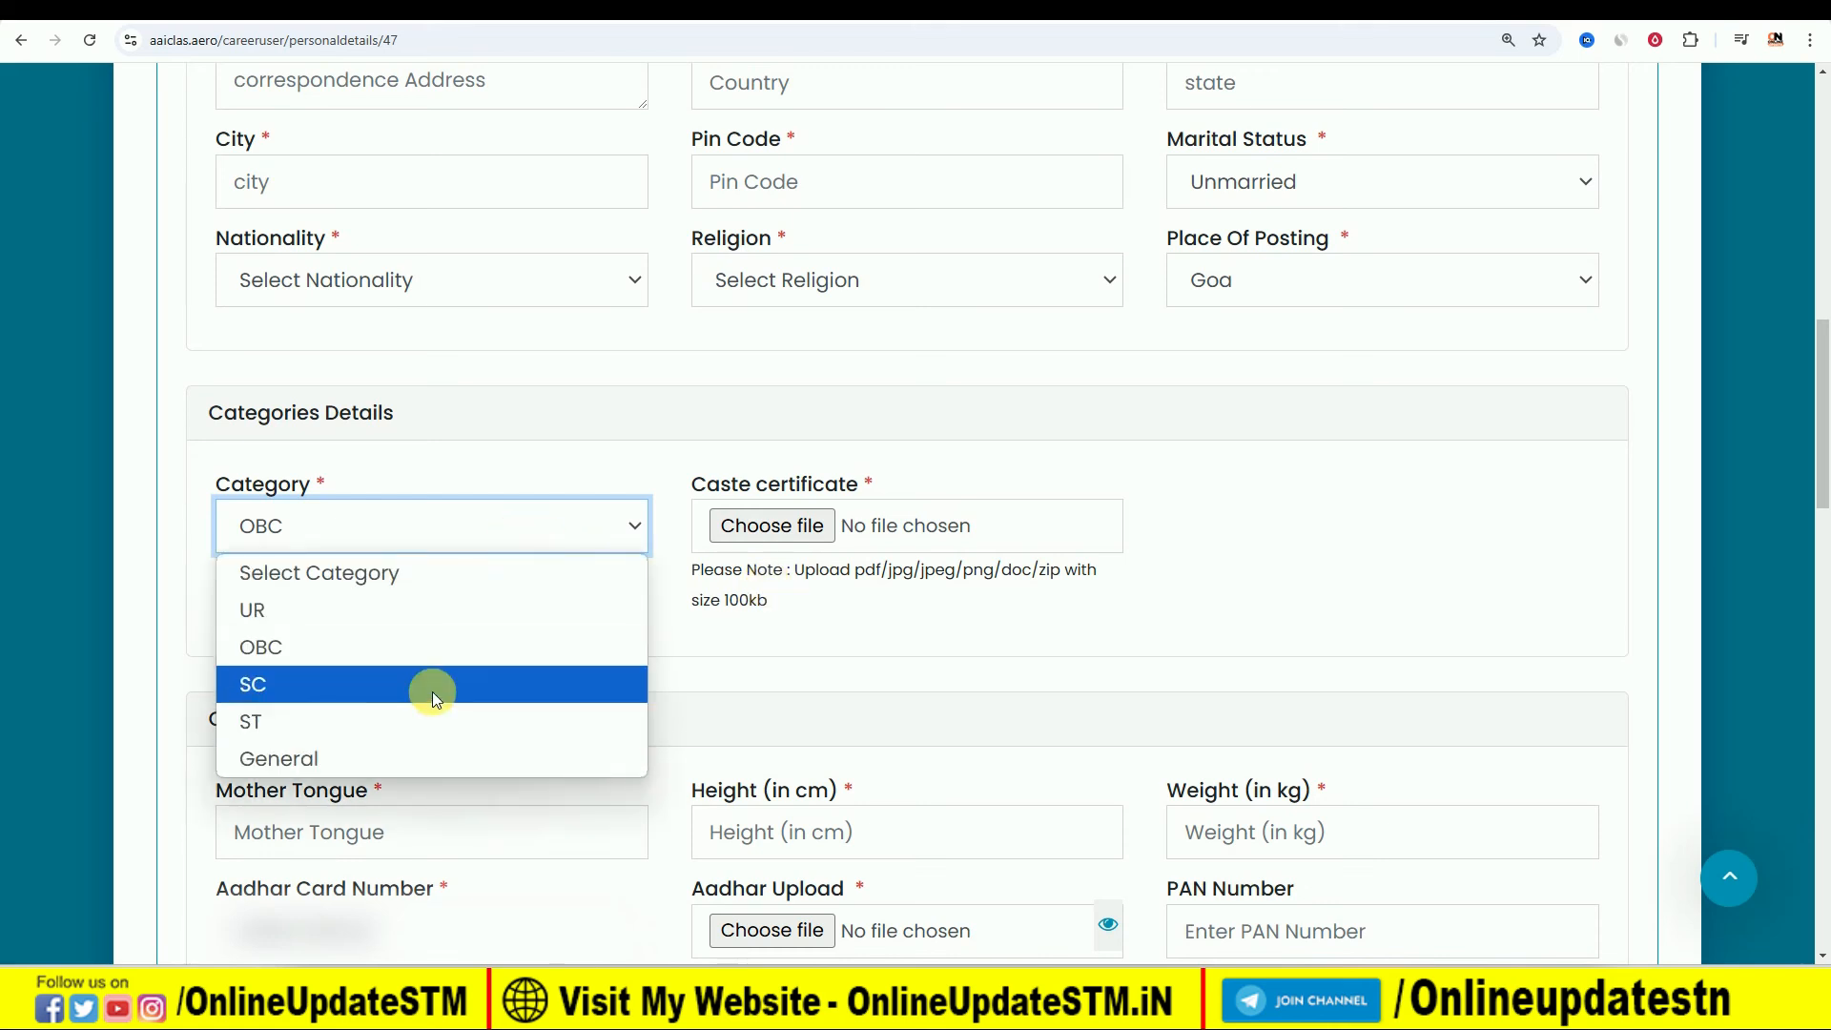
pyautogui.click(884, 632)
# - Review the caste certificate, Other Details, ex-service man, police services, government body, criminal history and arrest sections of the form
pyautogui.scroll(-2, 572, 756)
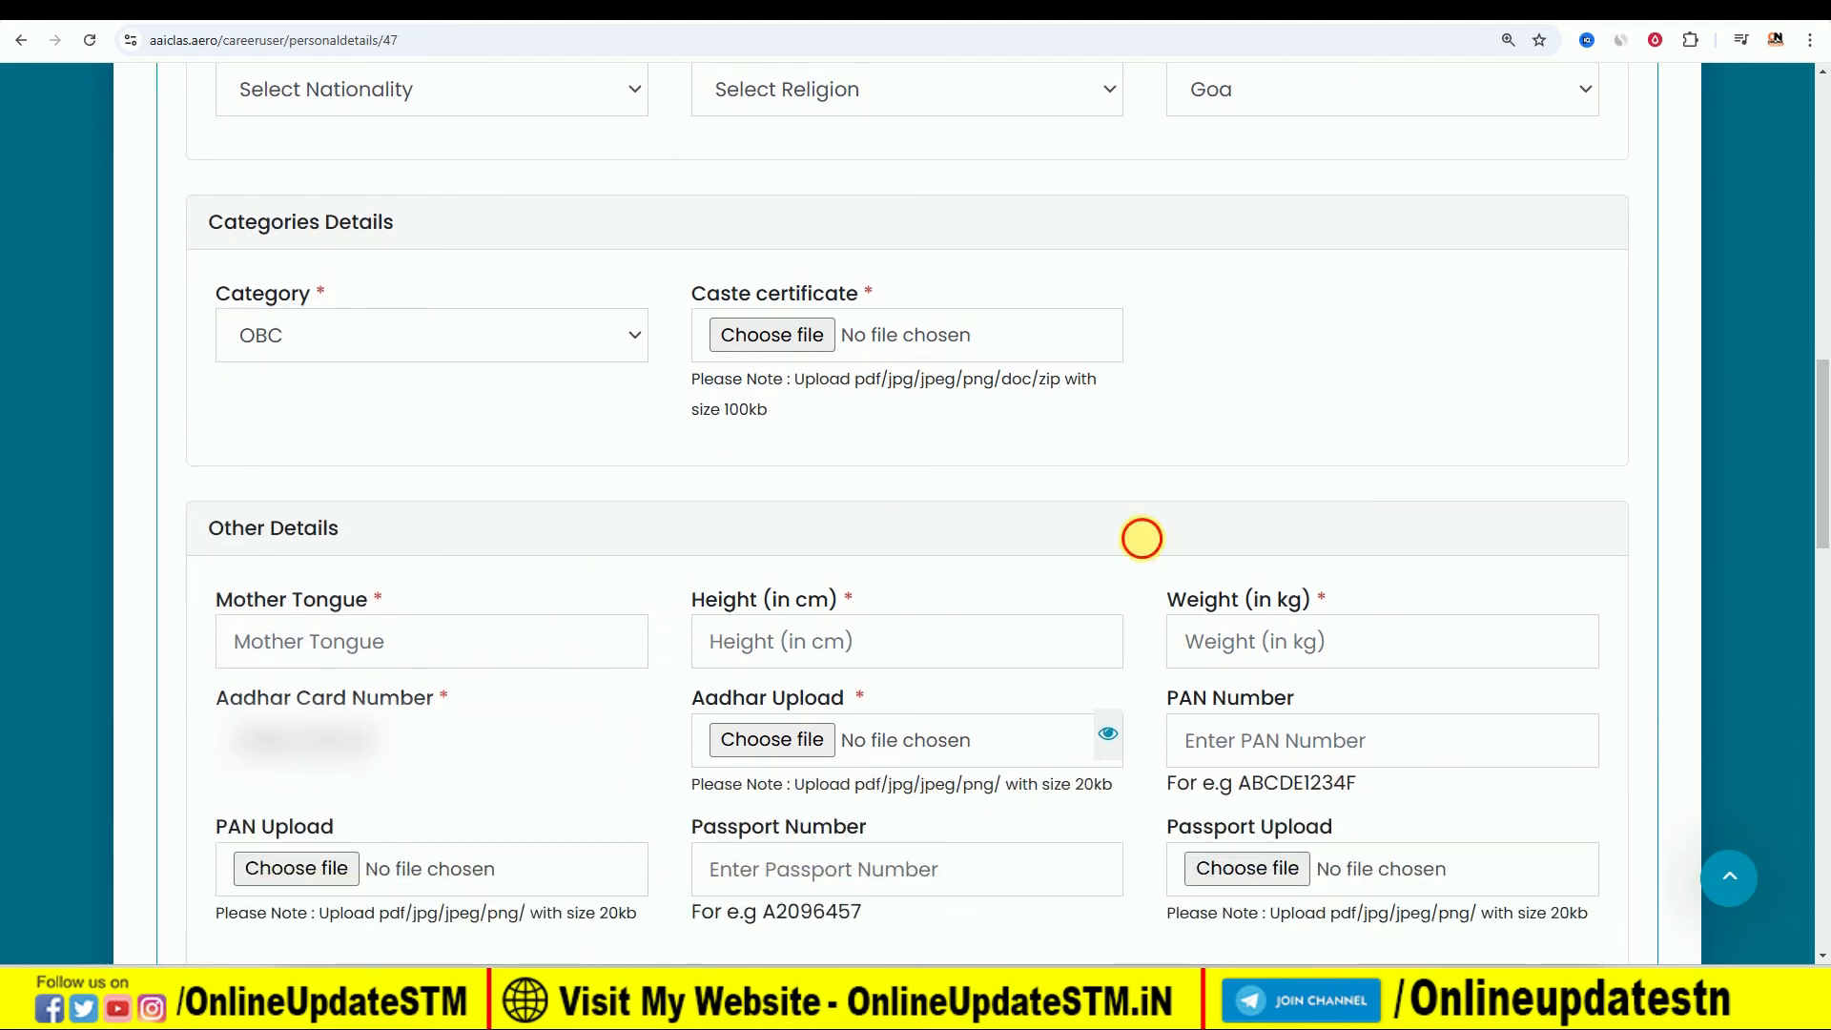
pyautogui.scroll(-3, 776, 564)
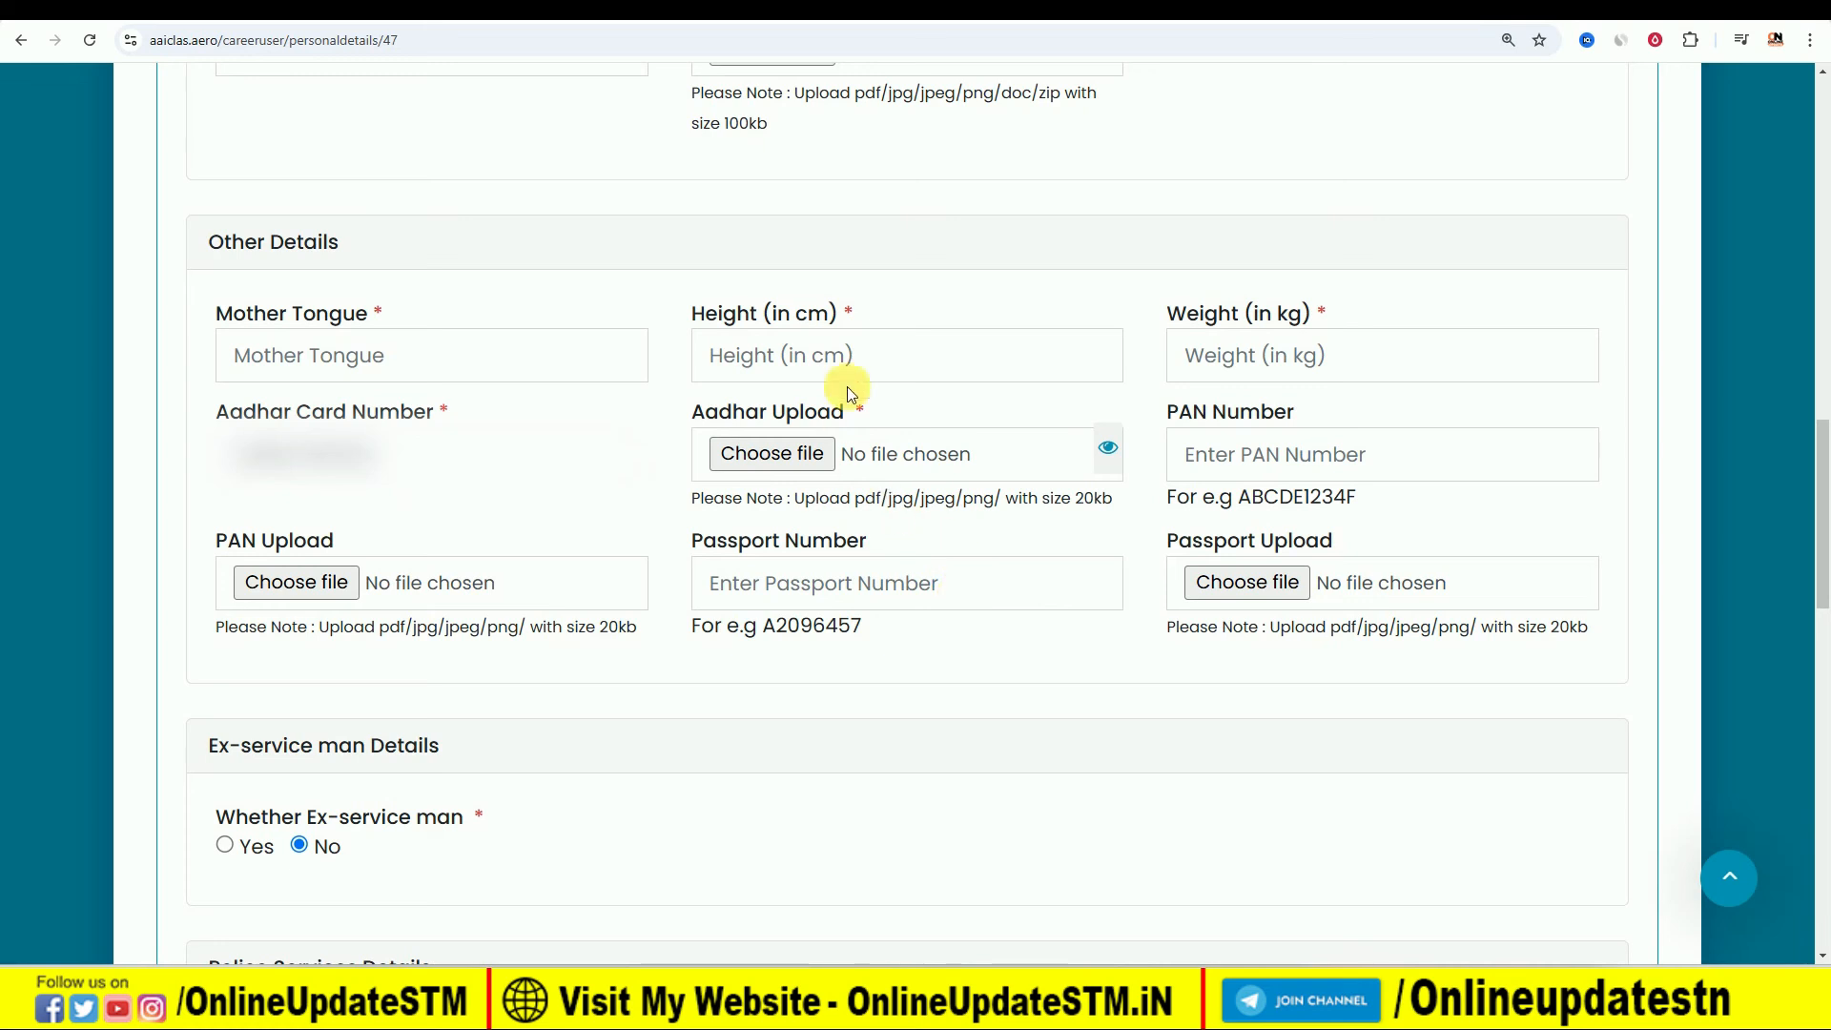
pyautogui.scroll(-2, 838, 620)
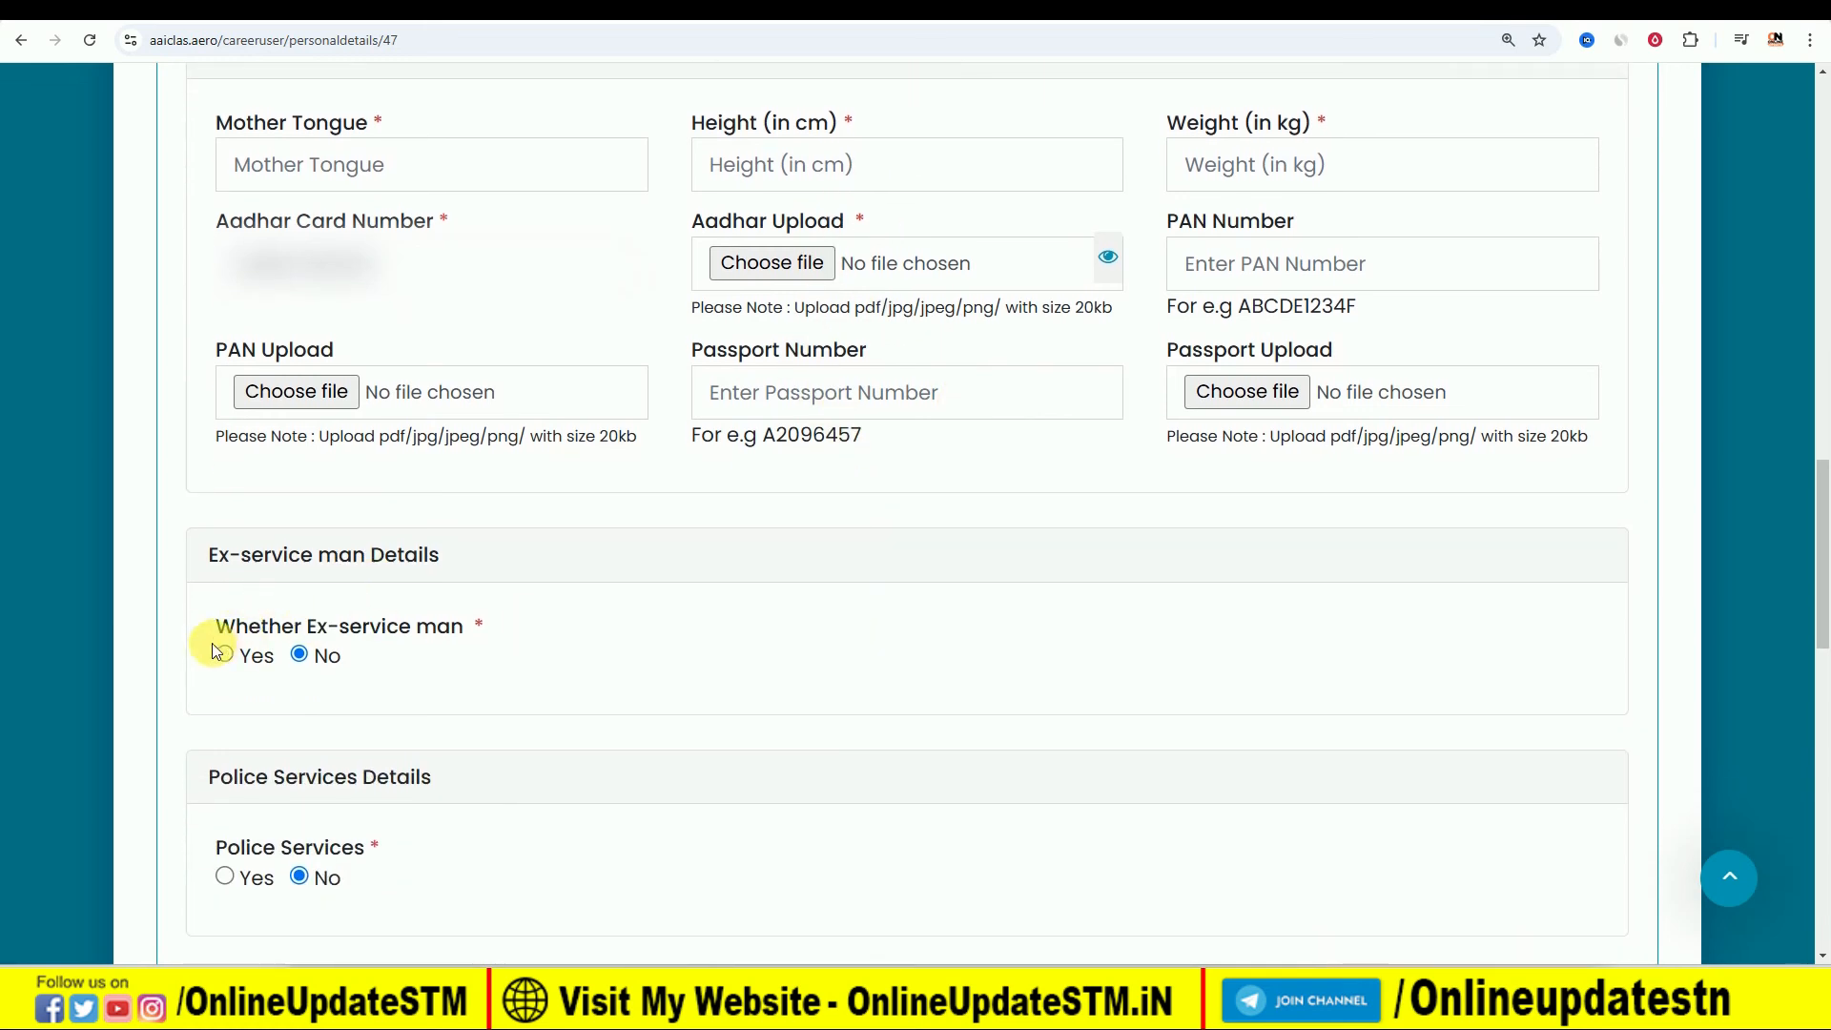
pyautogui.scroll(-1, 513, 650)
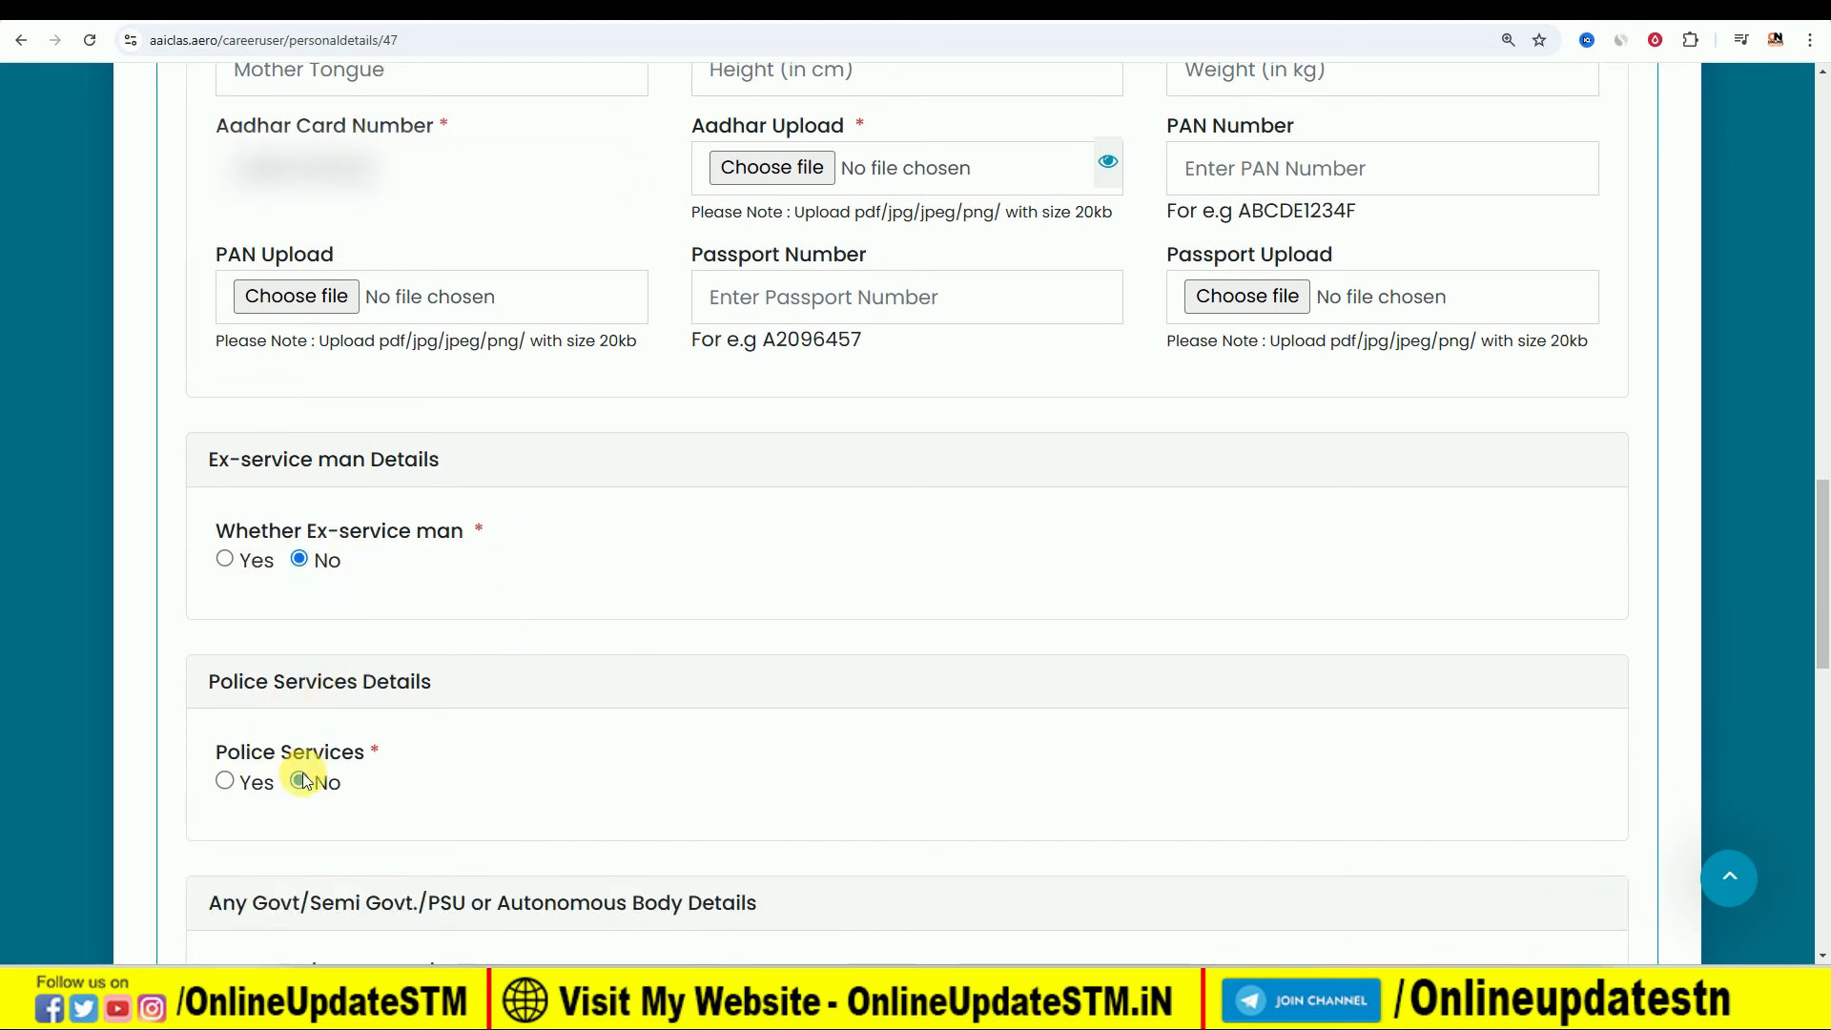
pyautogui.scroll(-4, 414, 736)
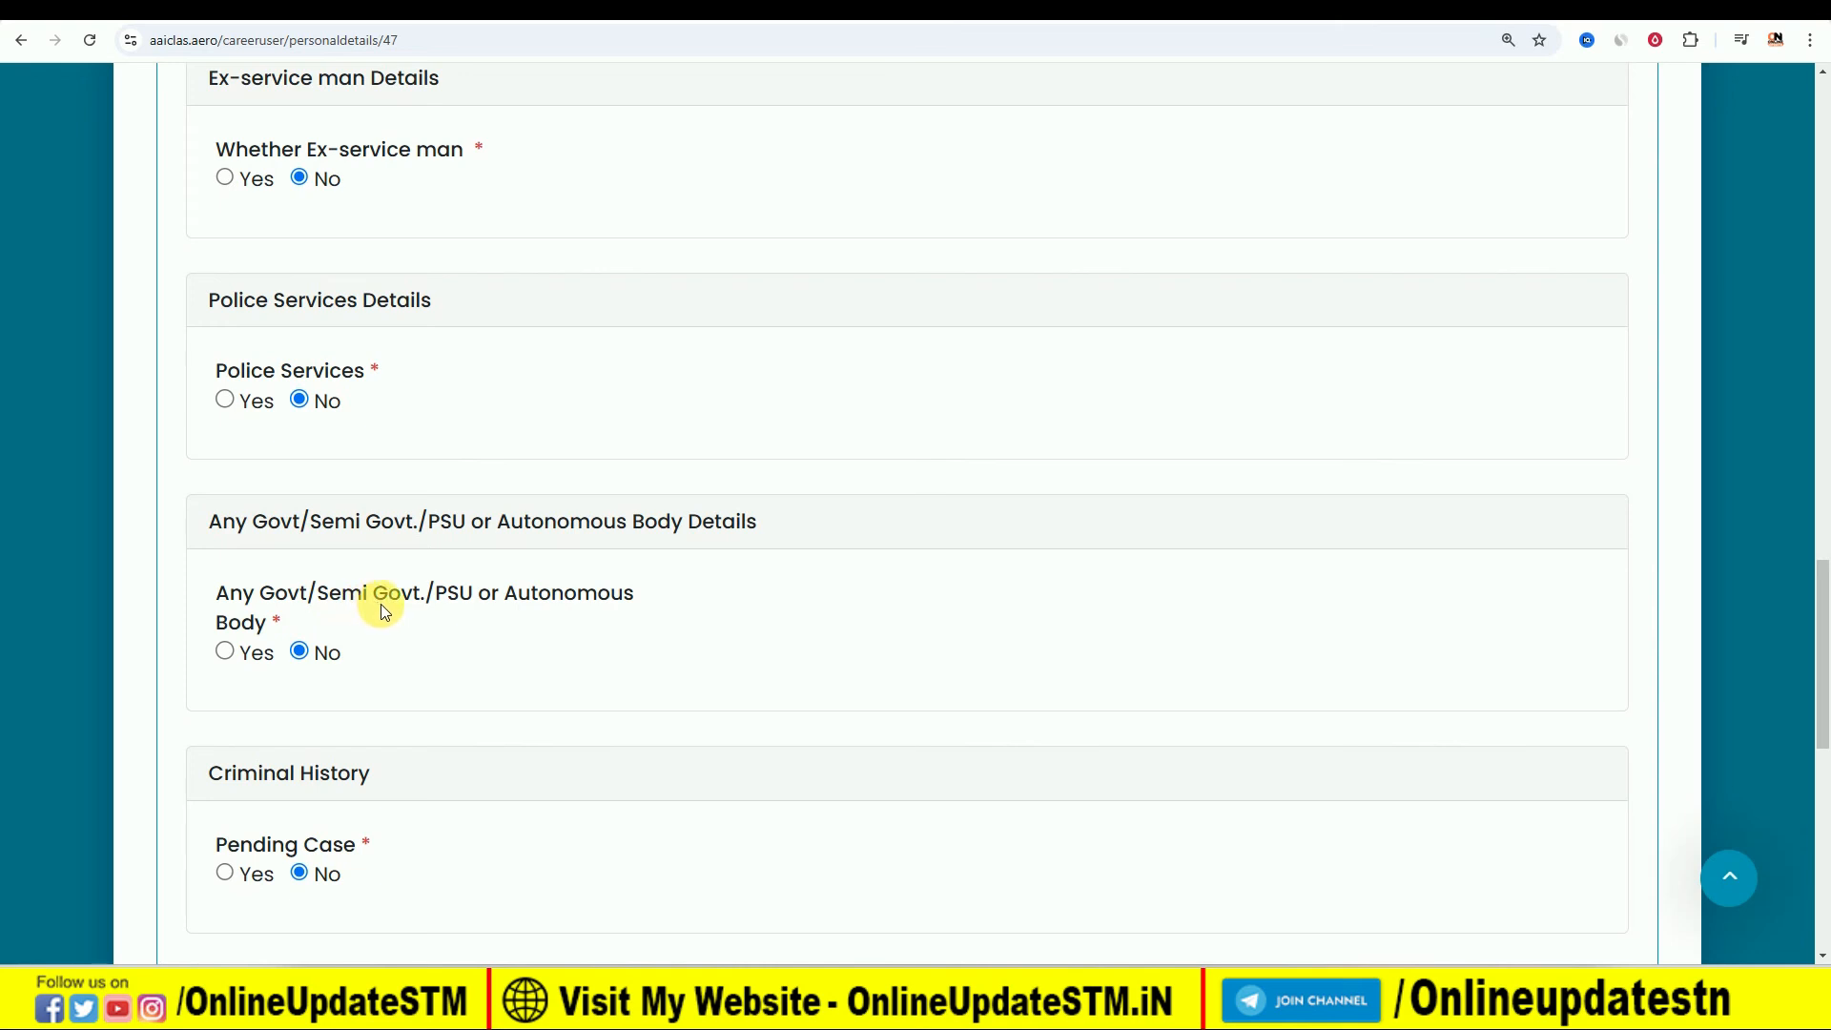
pyautogui.scroll(-1, 397, 650)
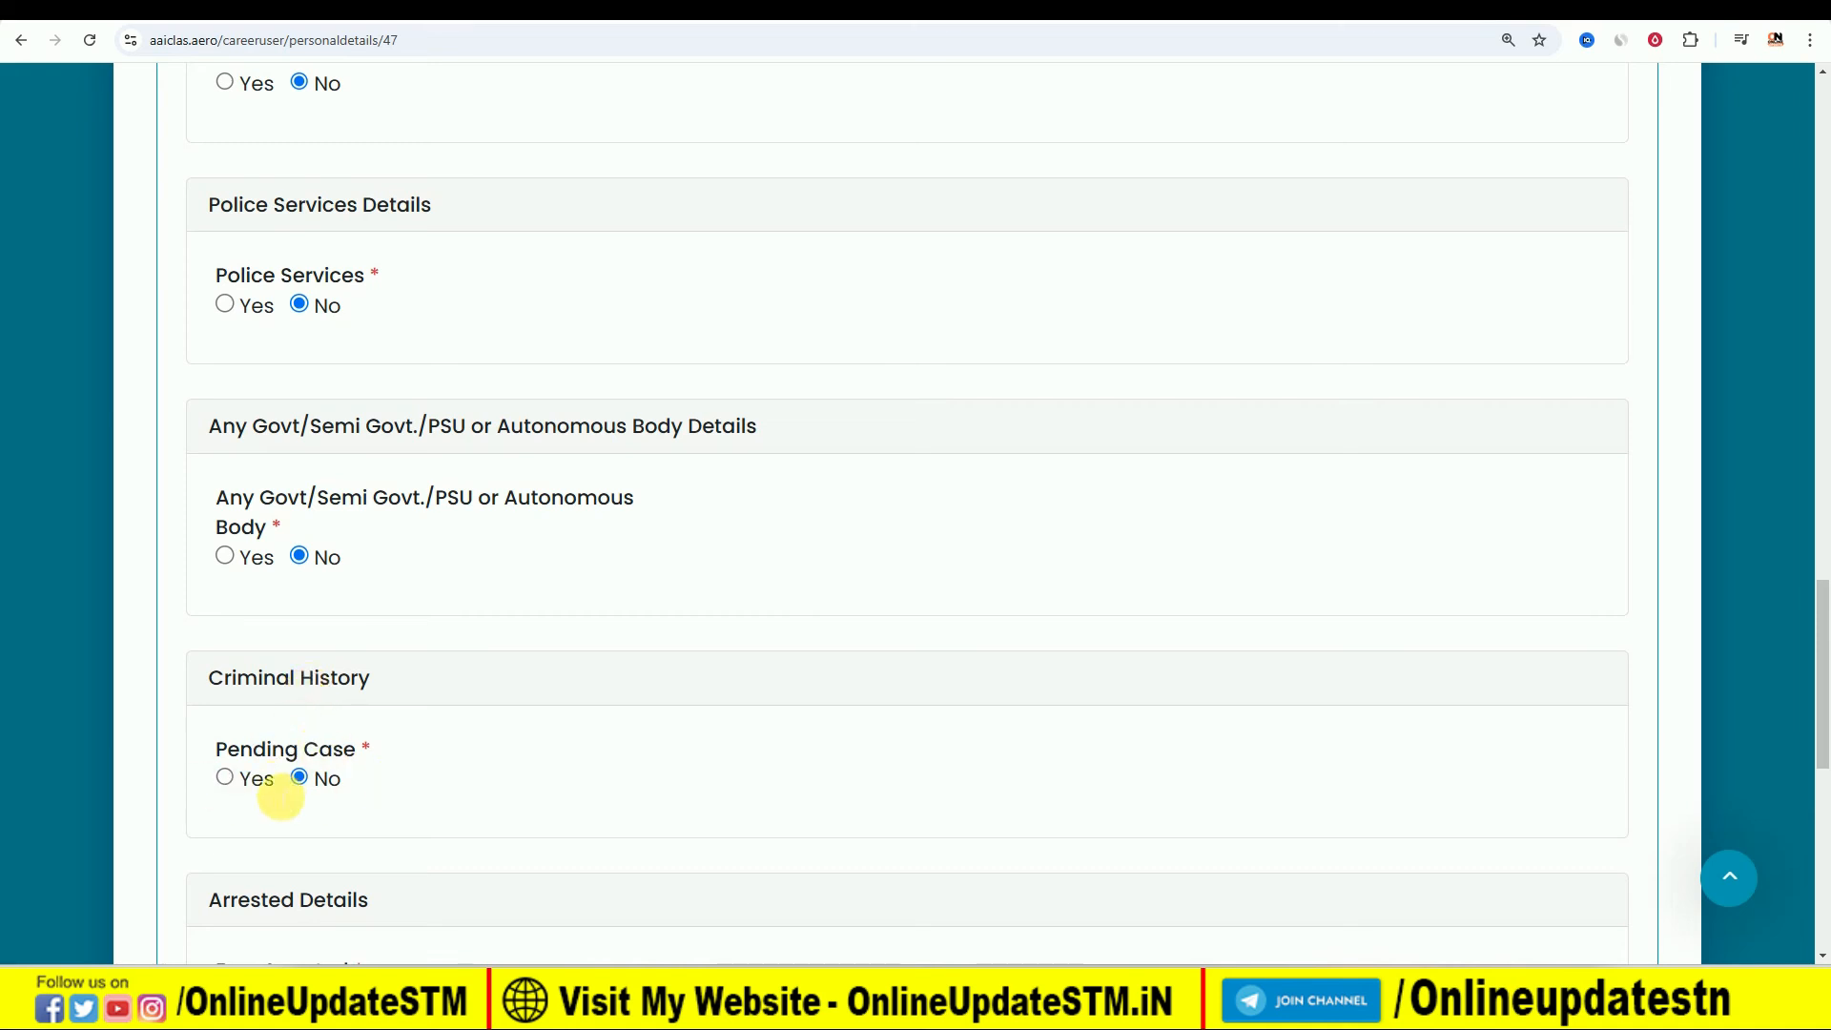
pyautogui.scroll(-3, 343, 752)
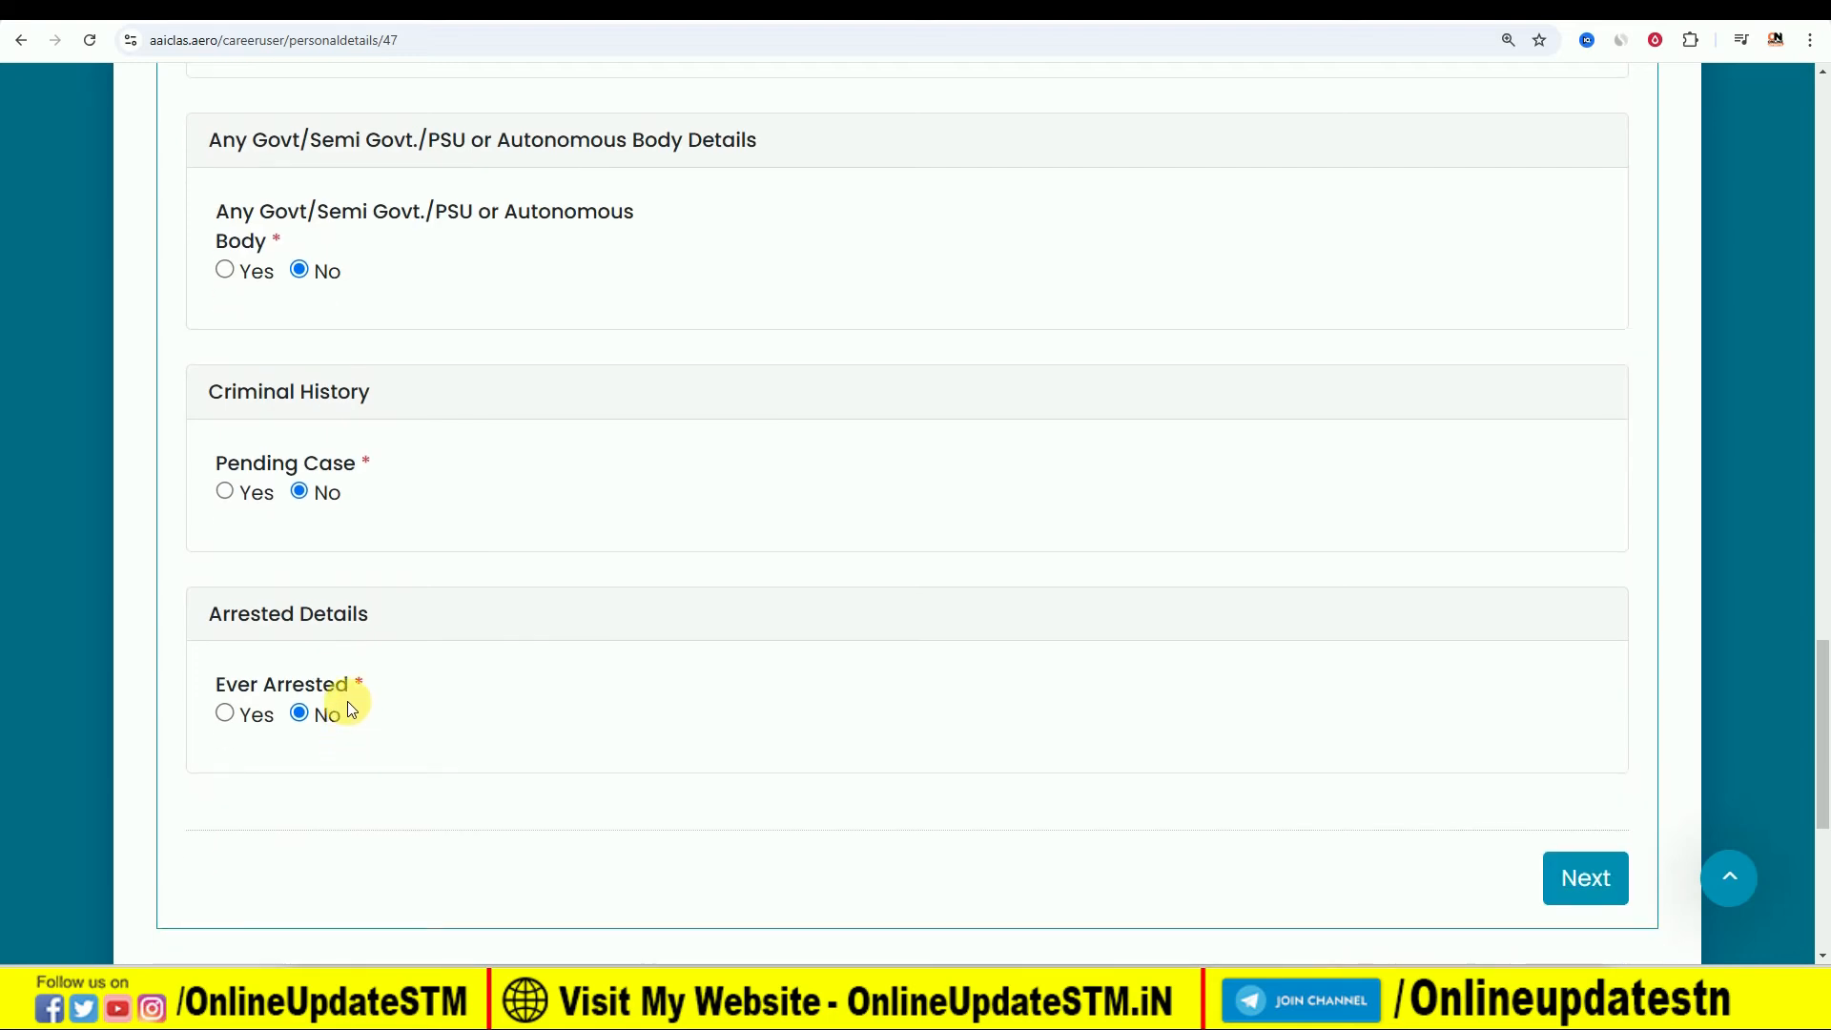
# - In the Education section, choose 10th as the first row's course and set its passing year to 07-2016
pyautogui.scroll(-2, 467, 657)
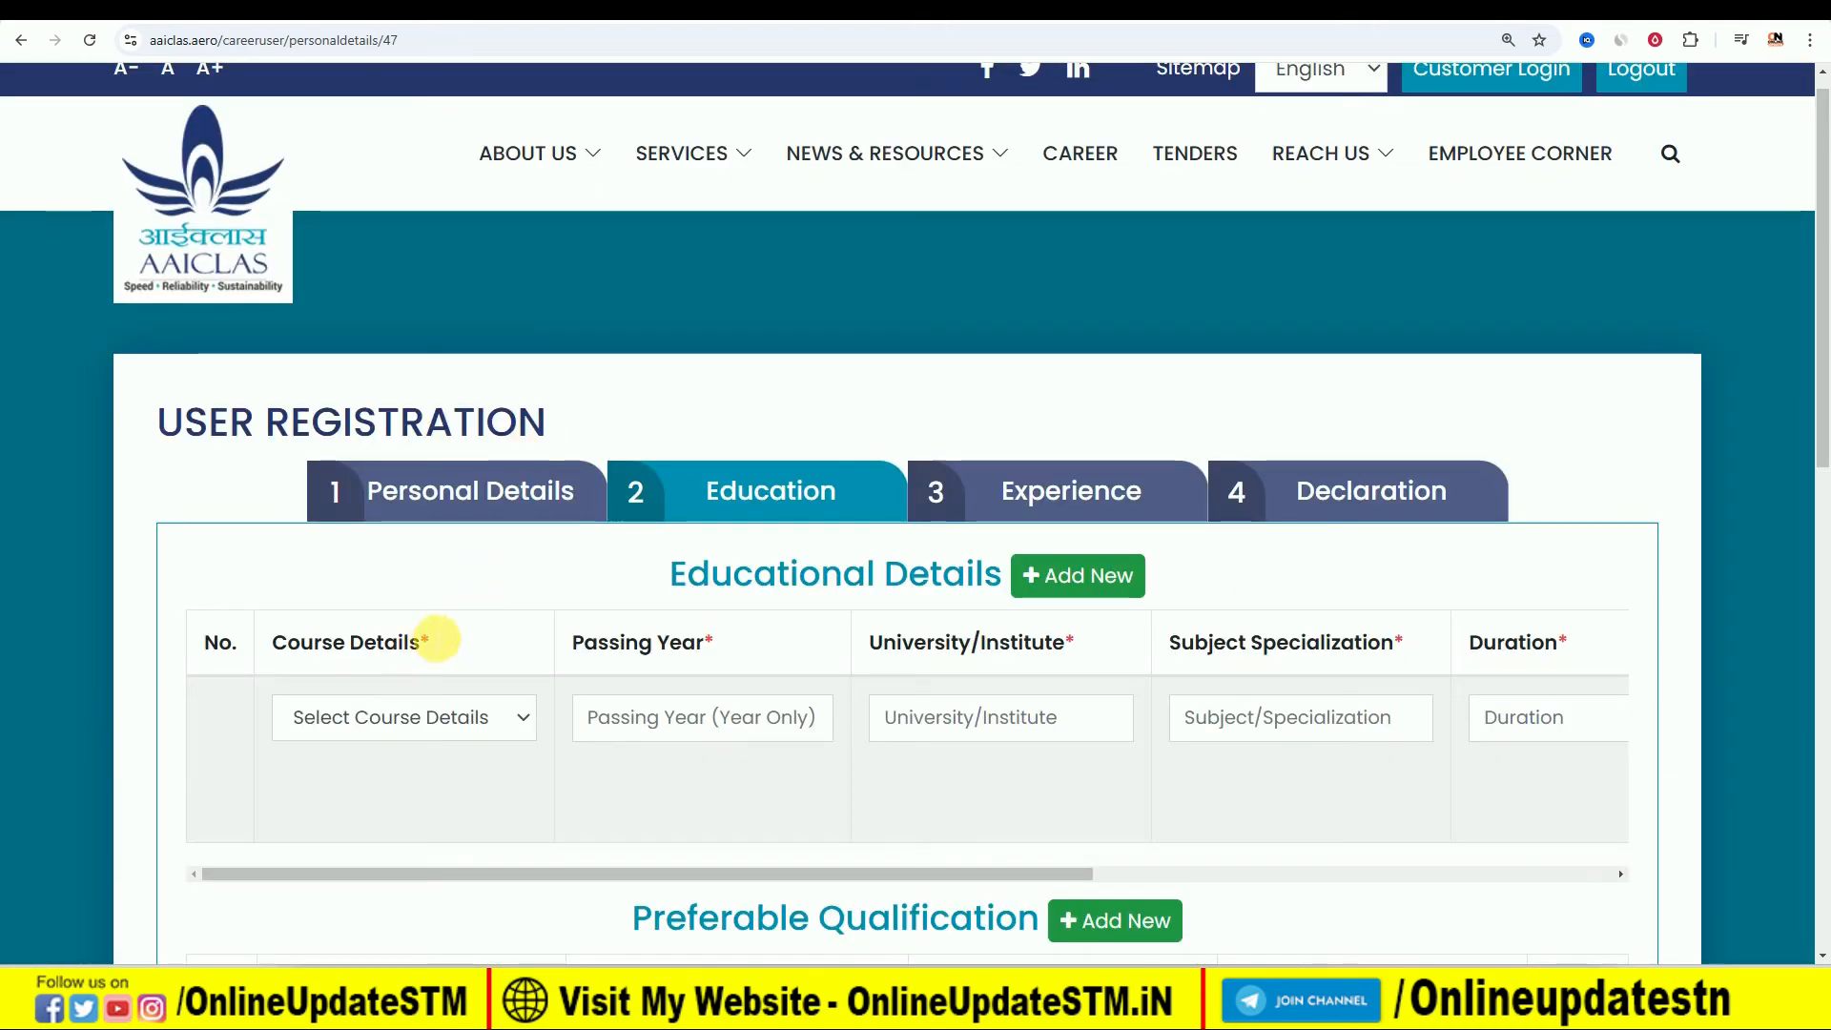
pyautogui.scroll(-1, 437, 632)
pyautogui.click(436, 626)
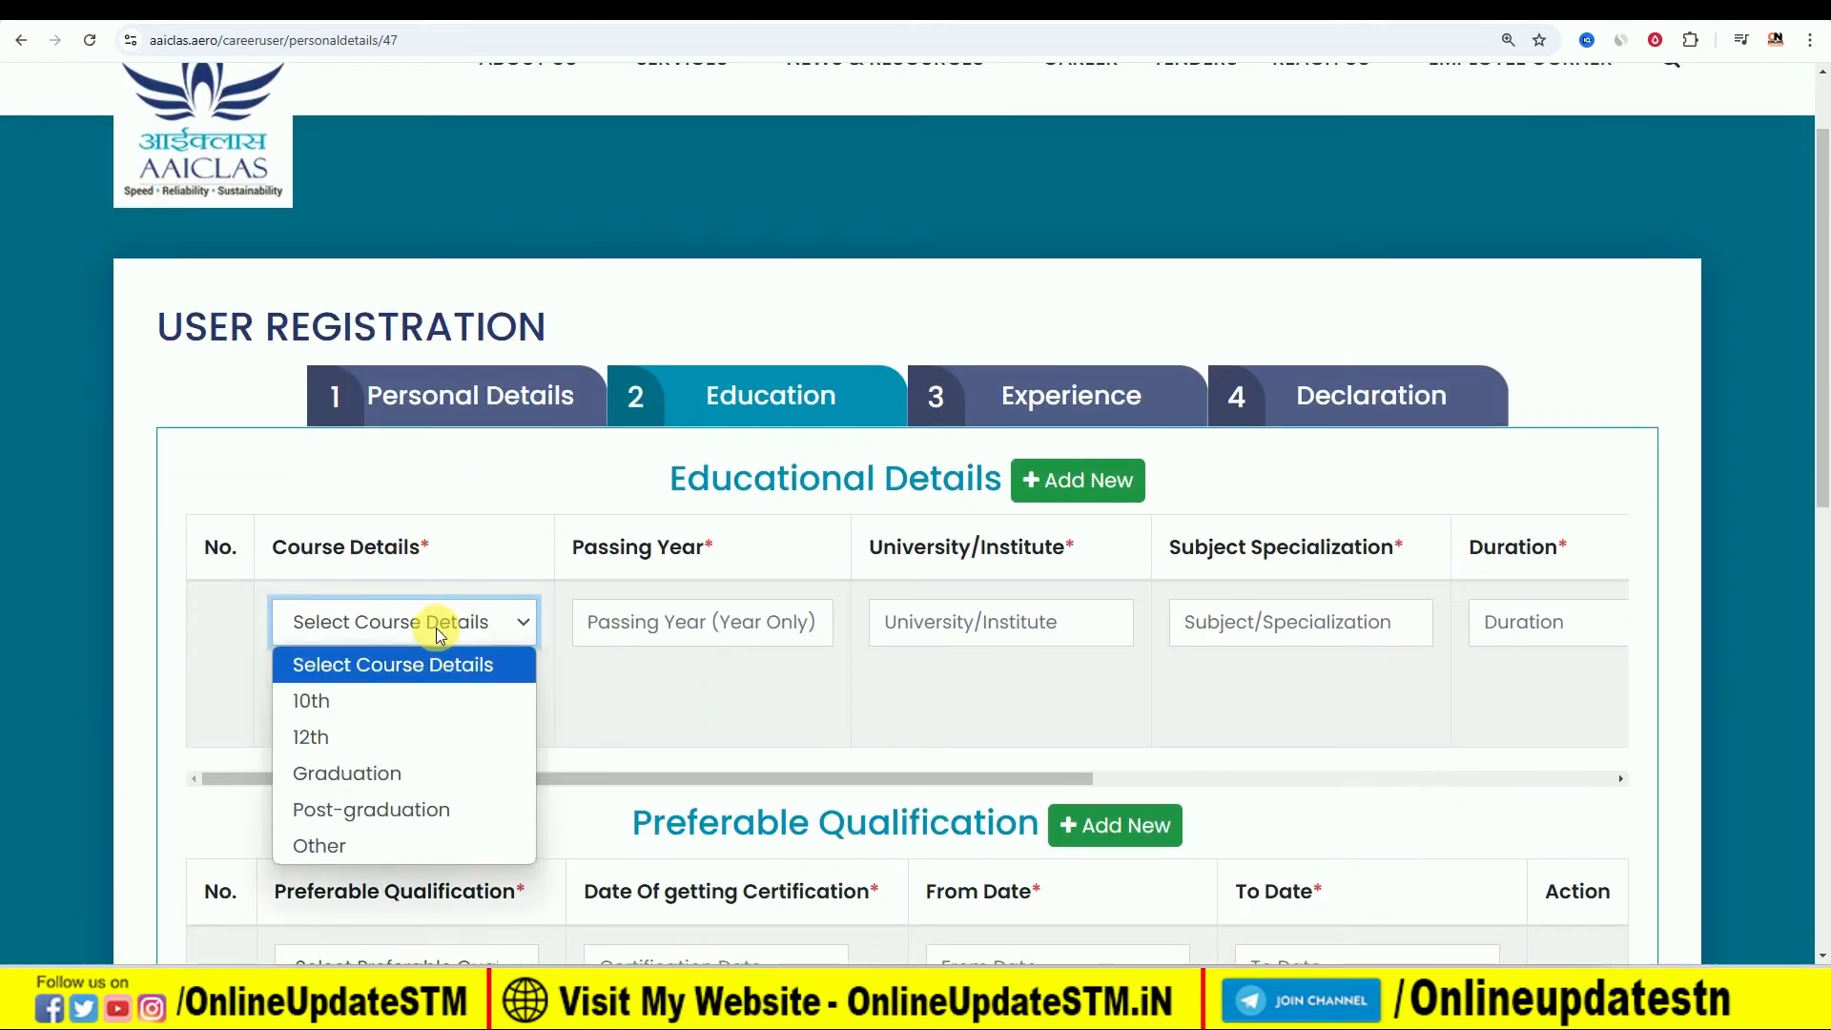
pyautogui.click(422, 700)
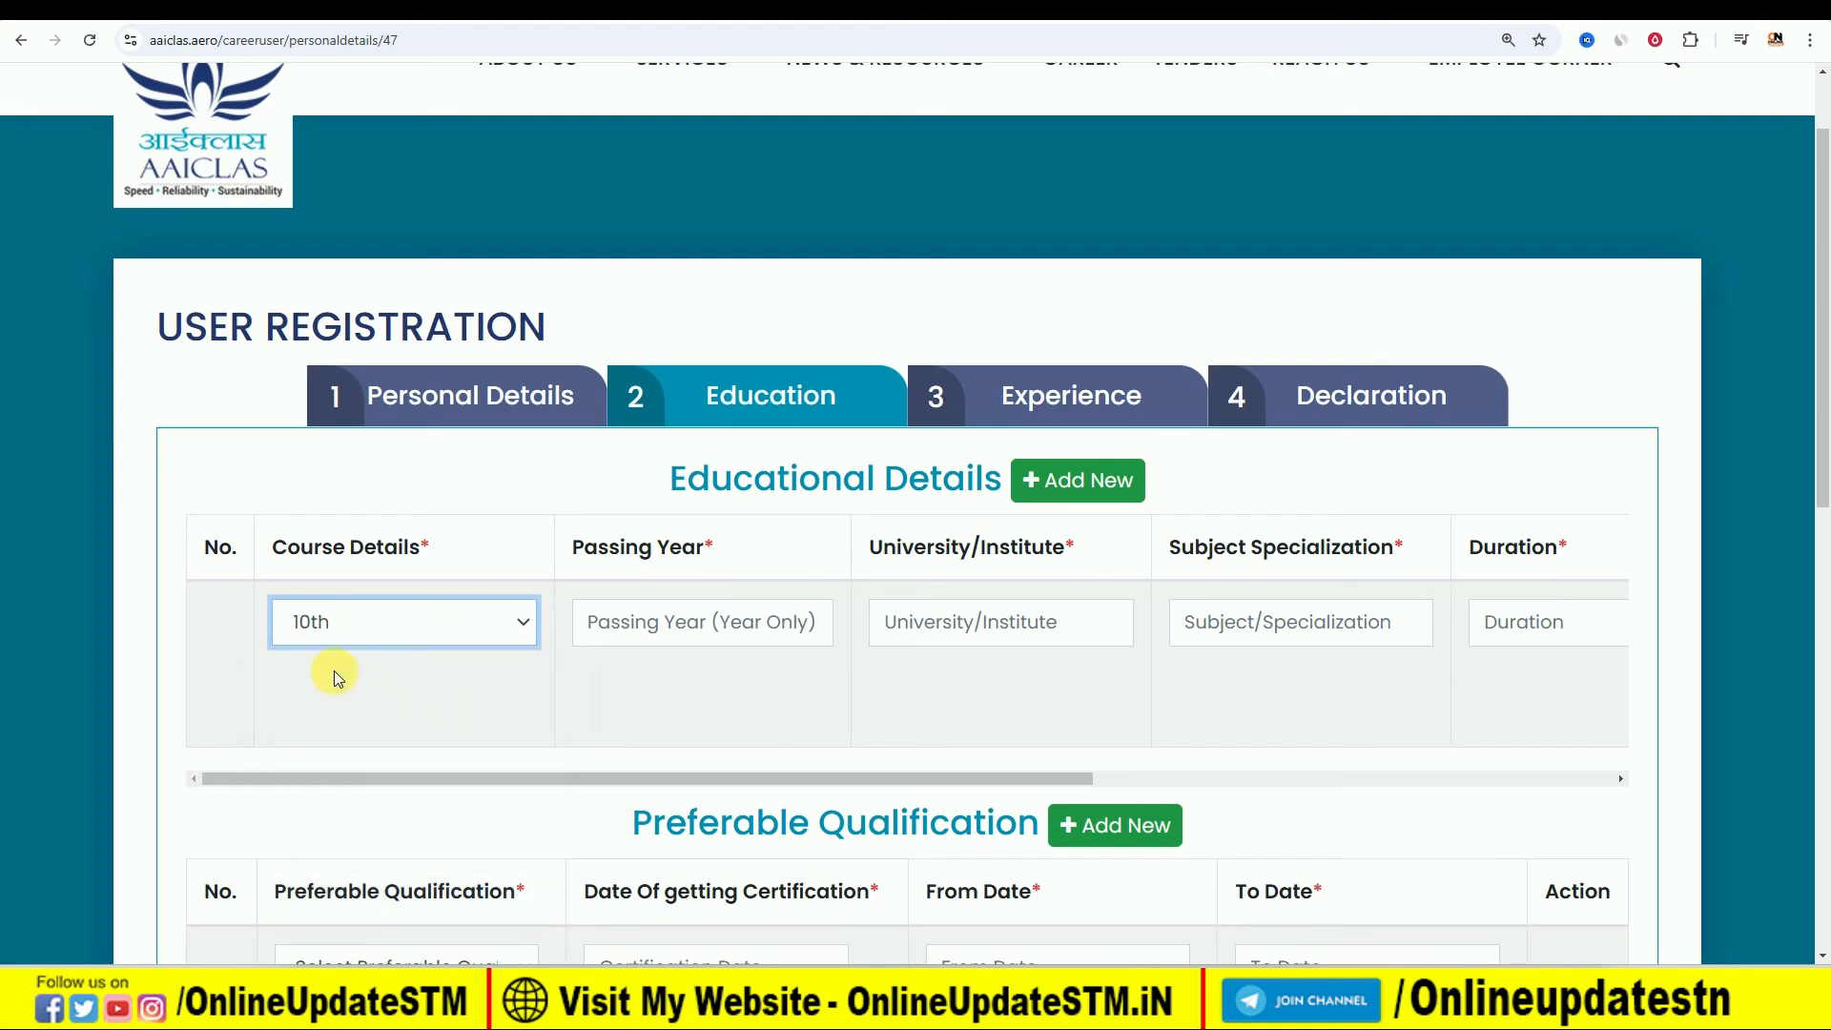
pyautogui.click(667, 629)
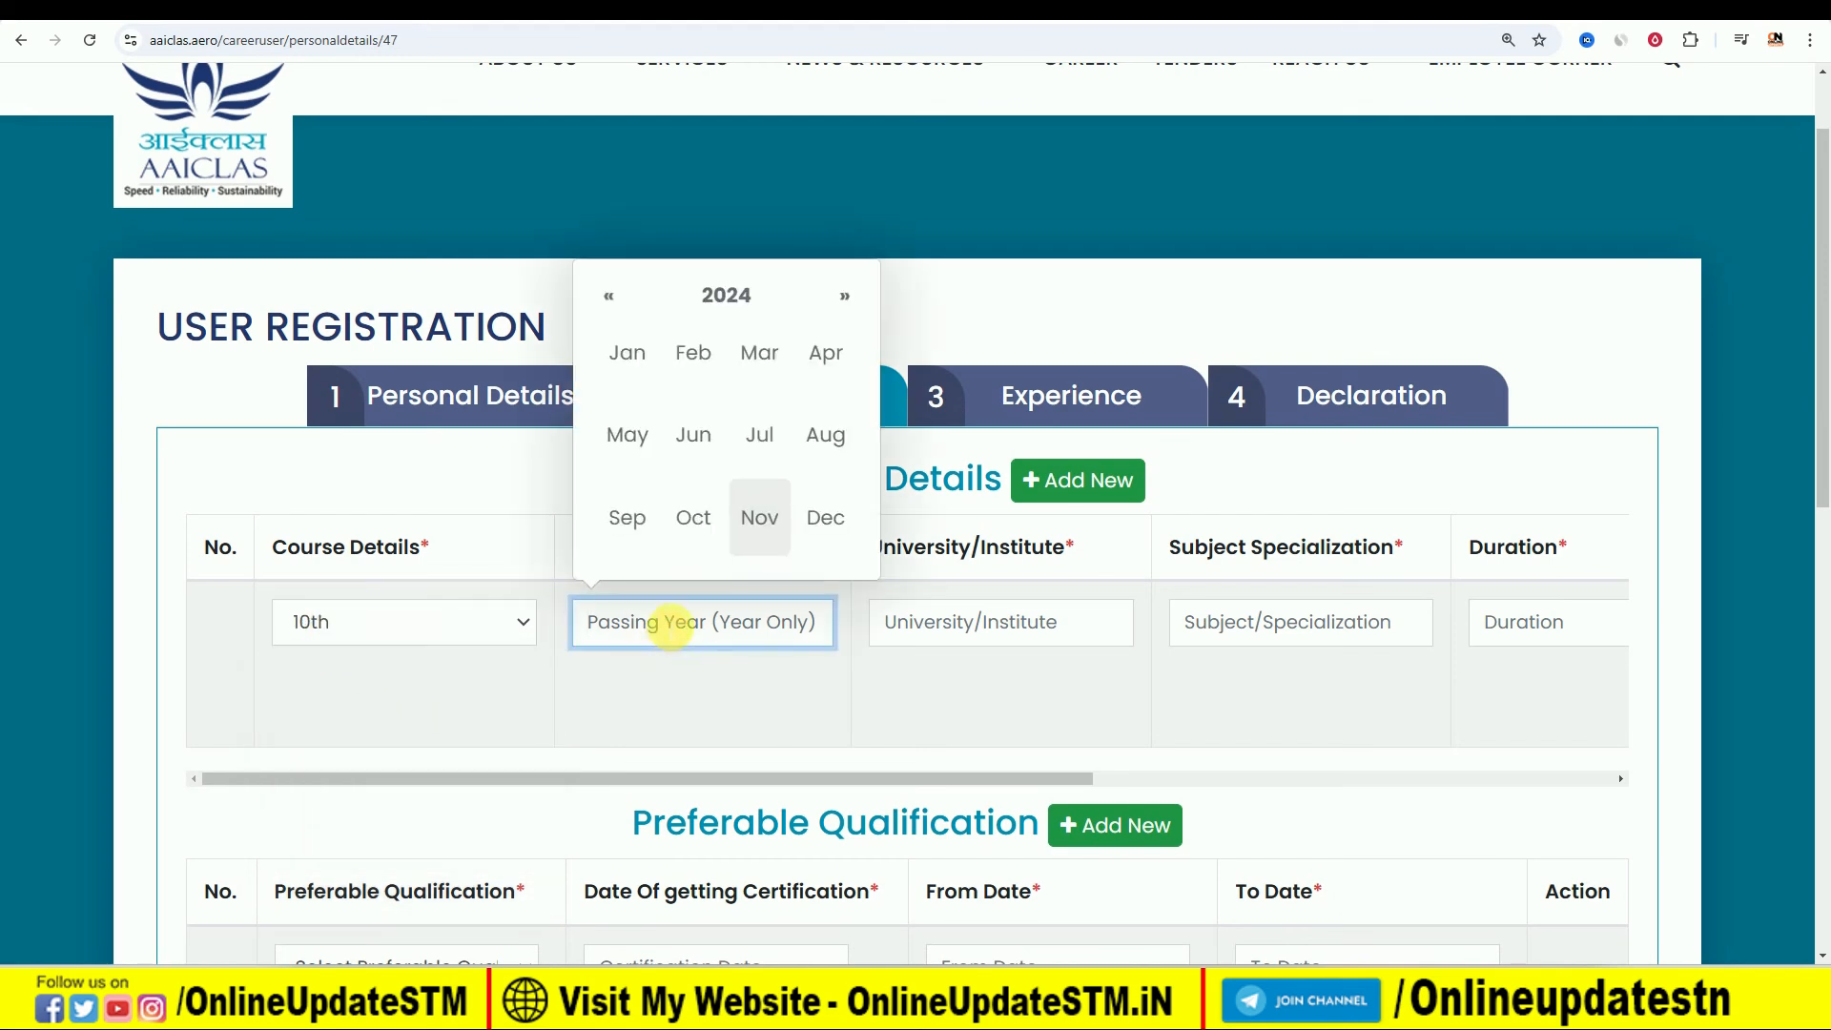
pyautogui.click(705, 437)
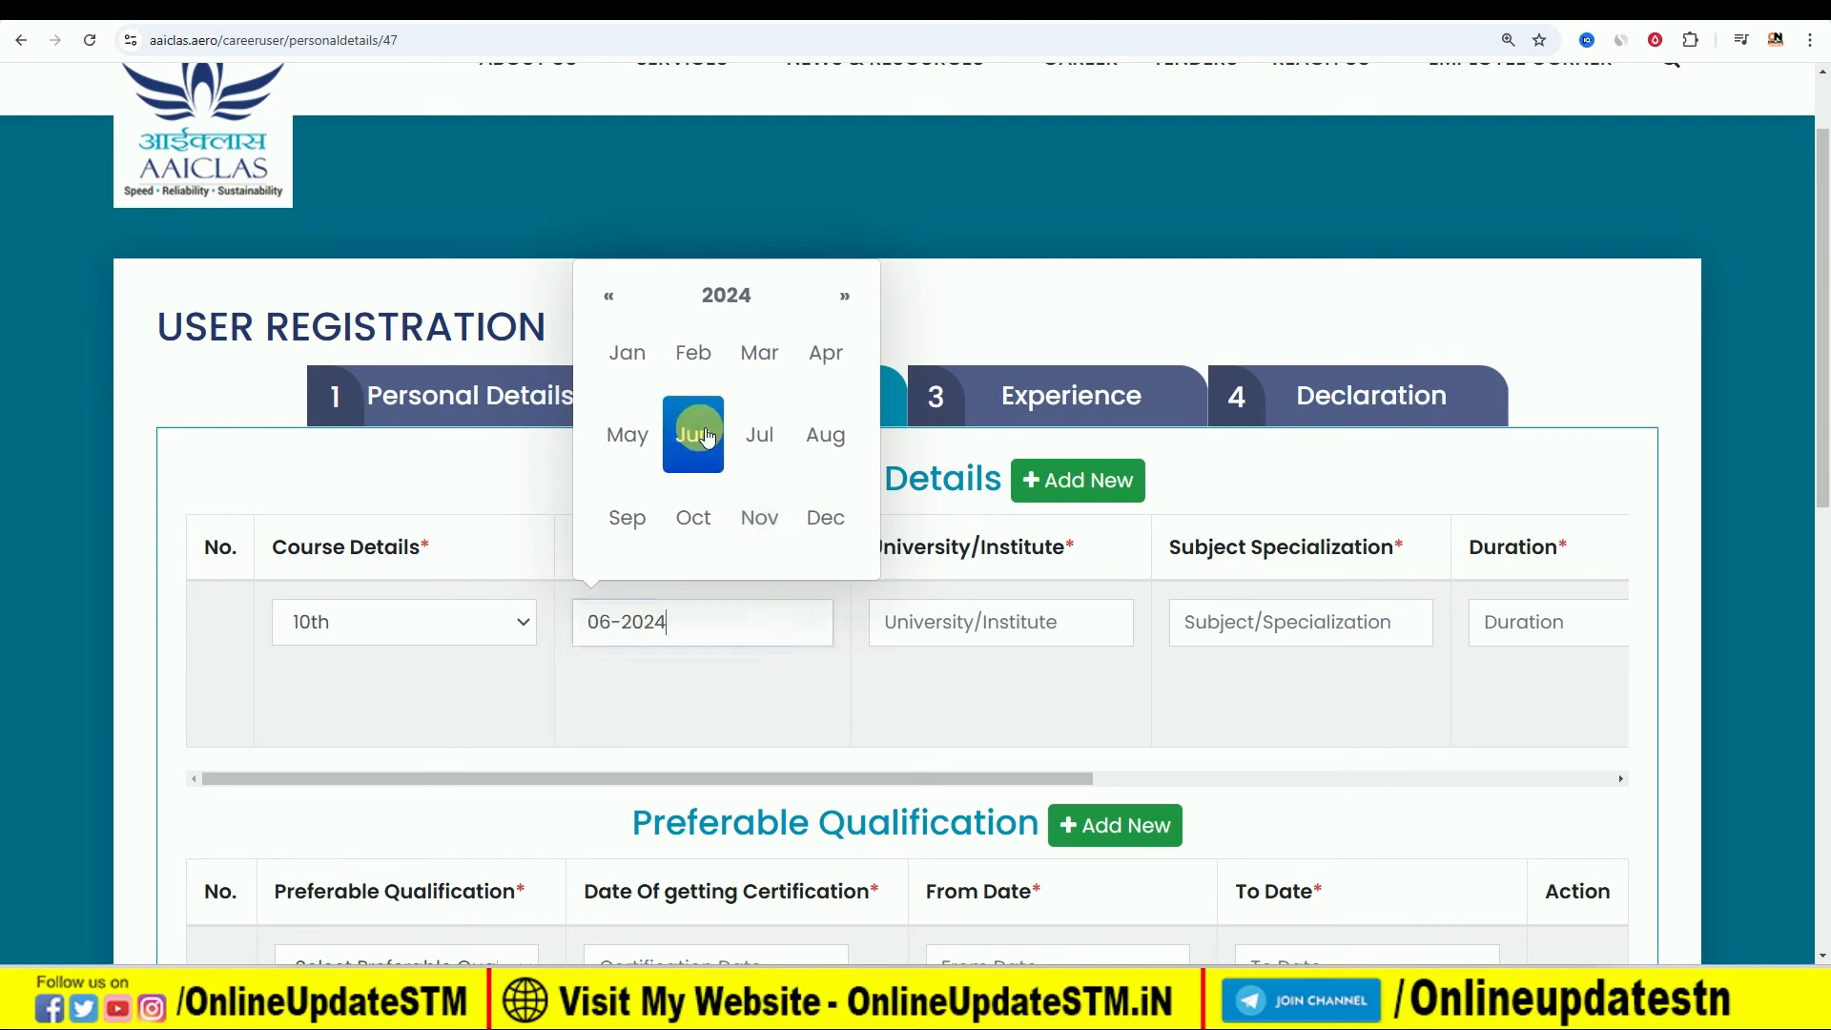
pyautogui.click(726, 294)
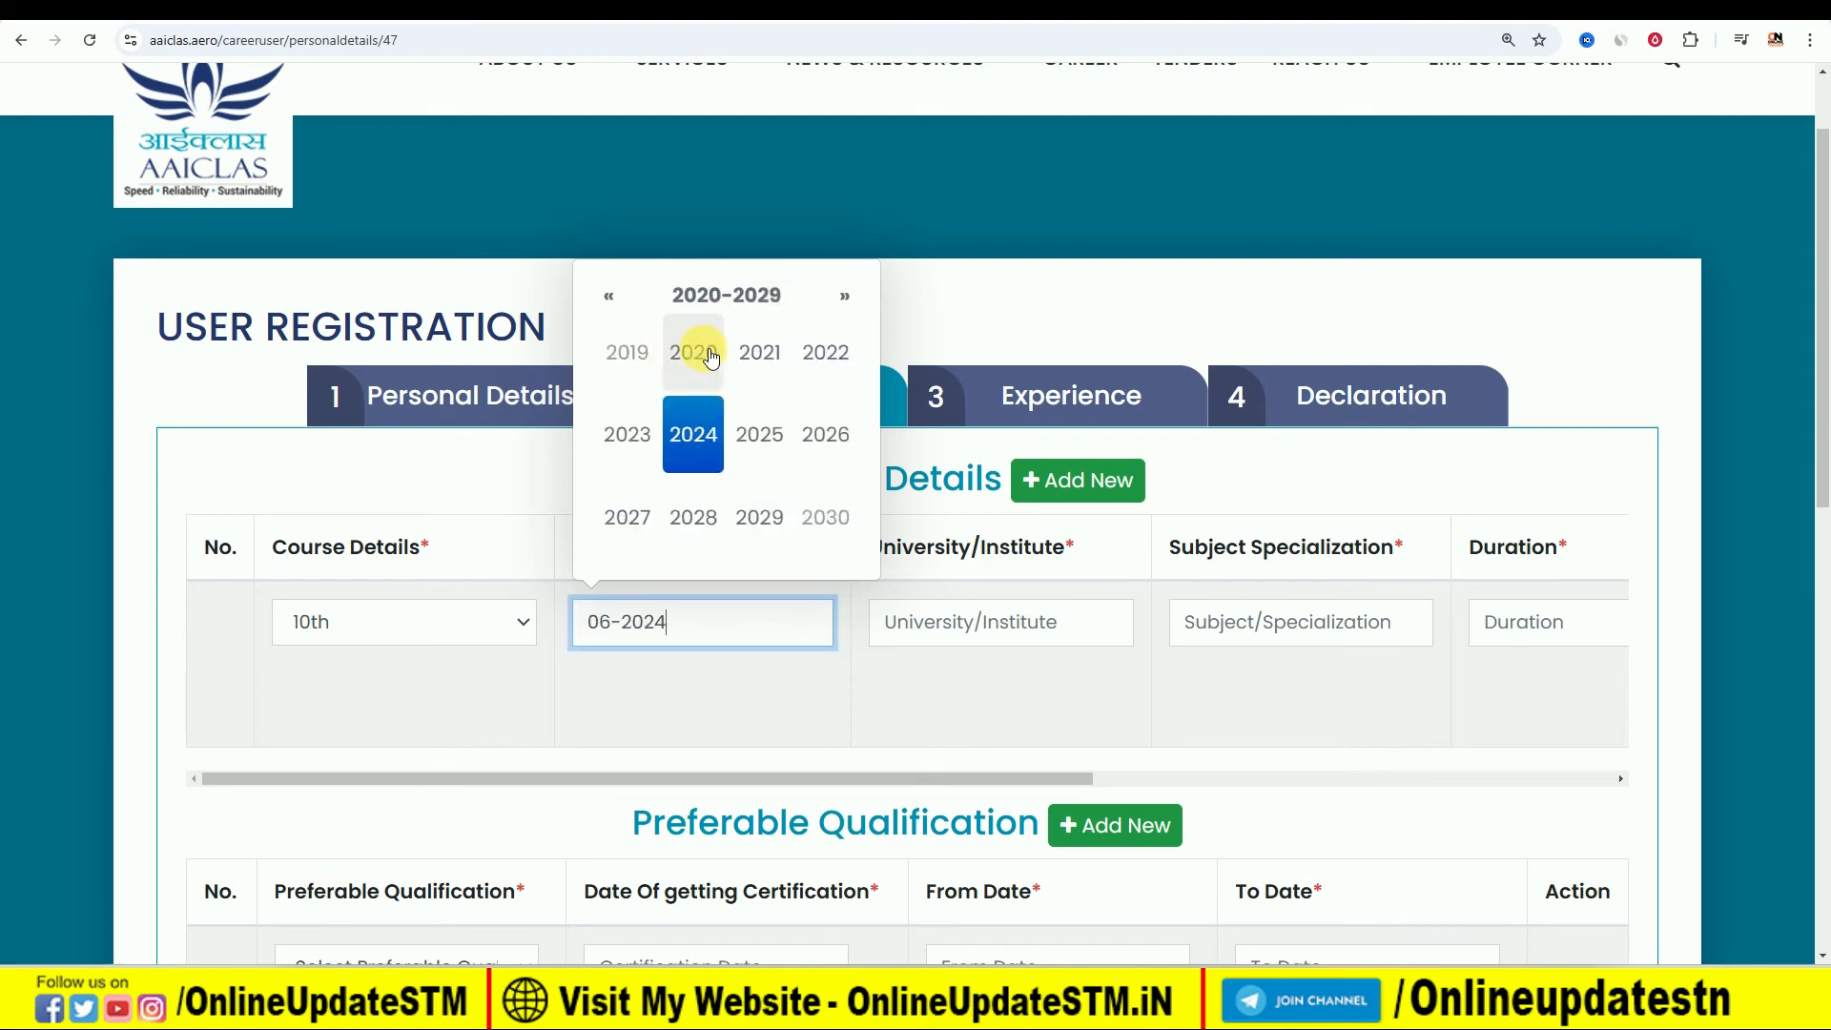
pyautogui.click(608, 295)
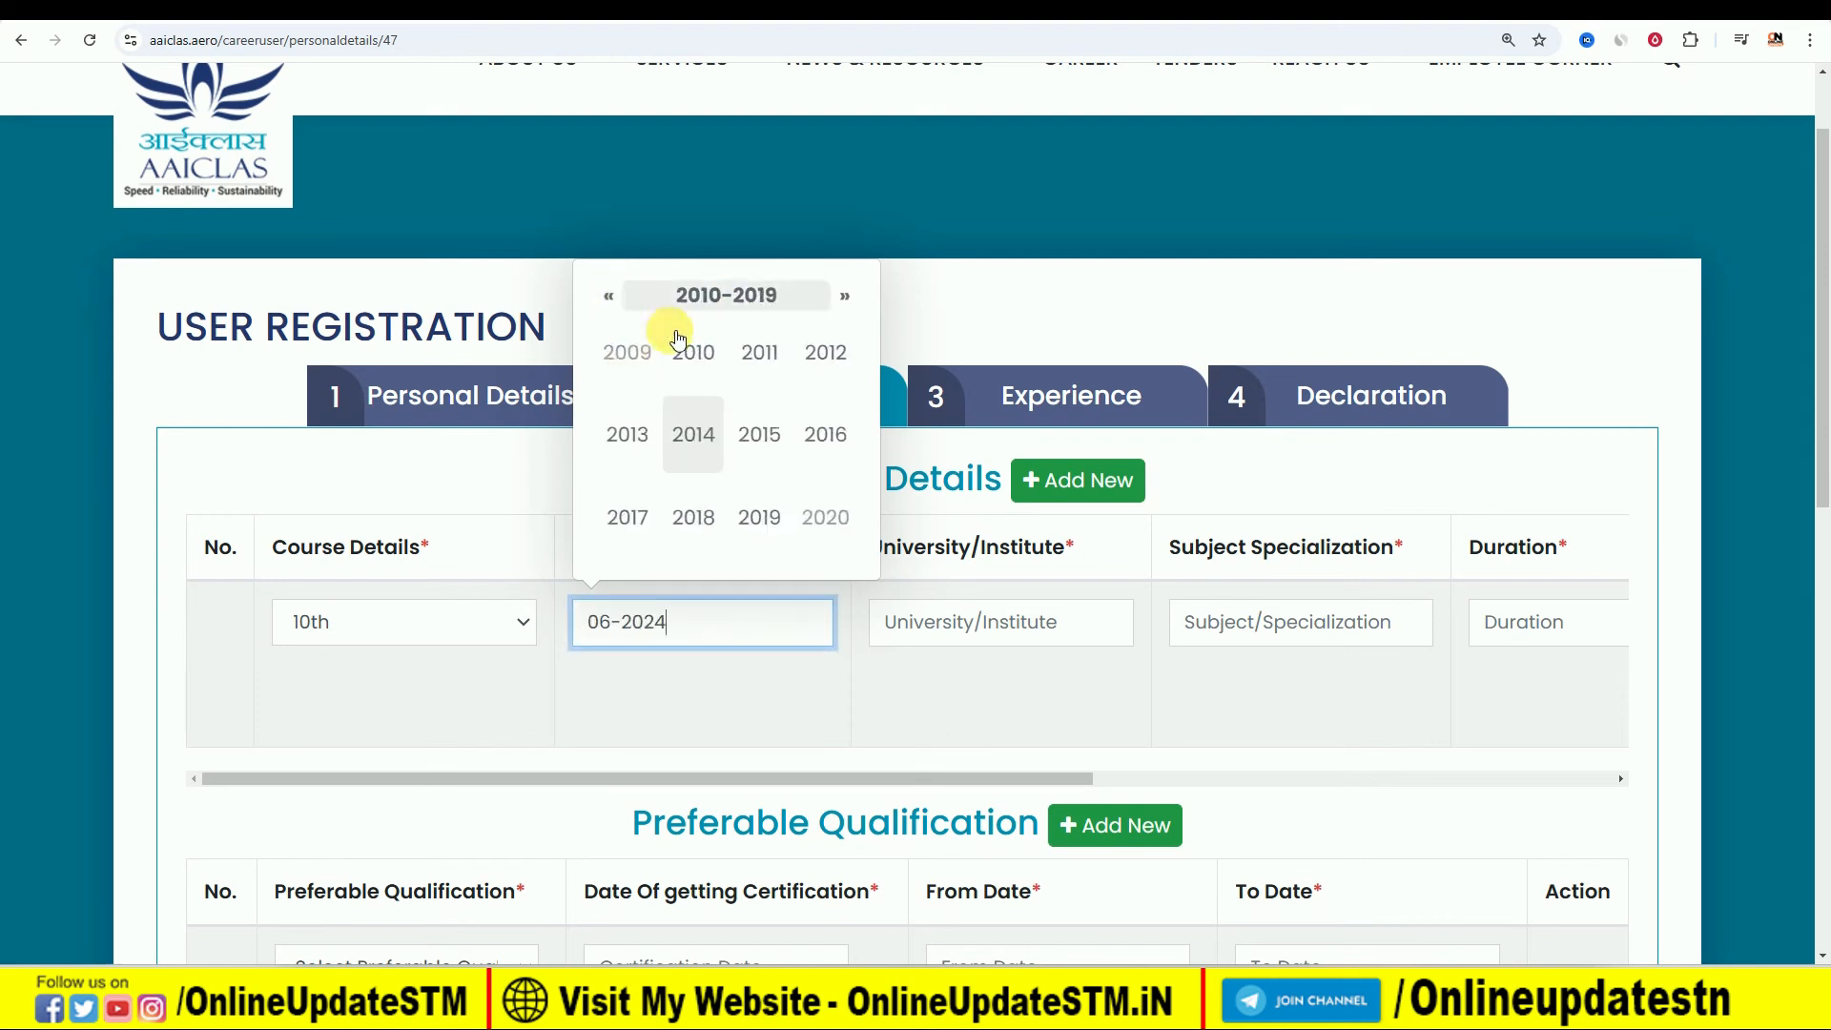
pyautogui.click(810, 429)
pyautogui.click(755, 434)
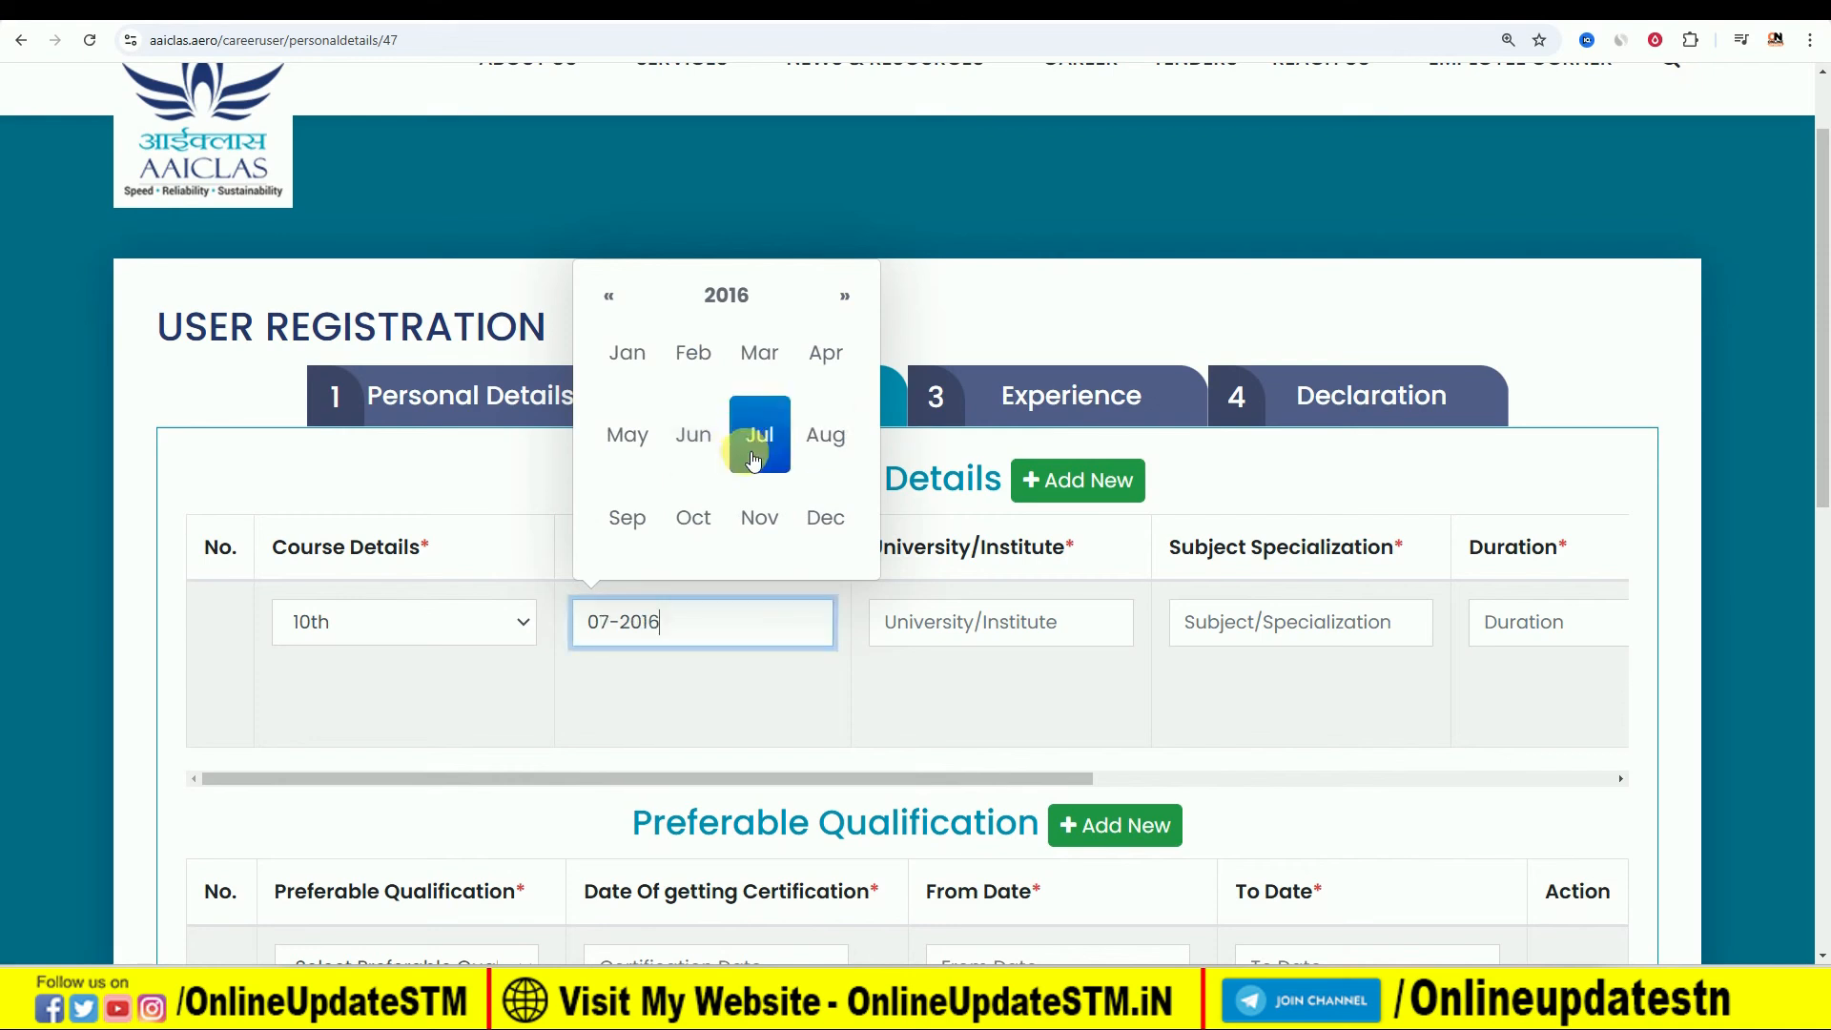
pyautogui.click(752, 685)
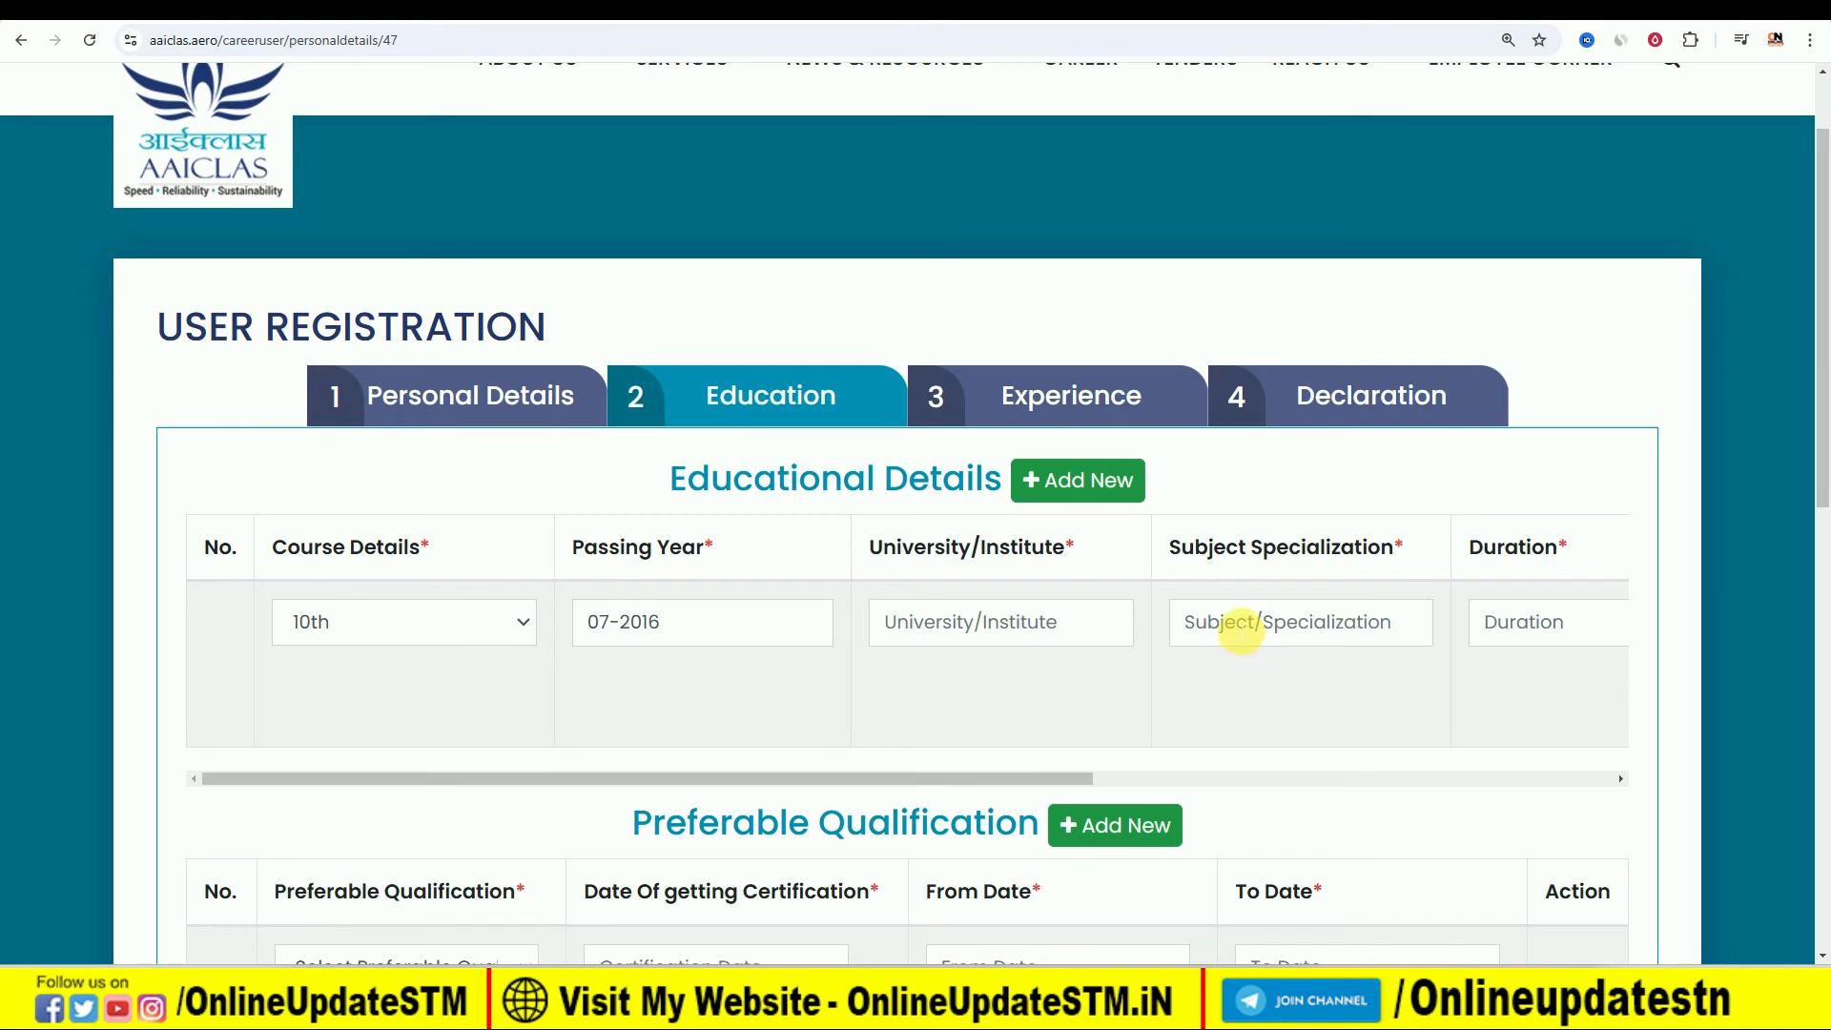
# - Complete the 10th row with specialization ALL SUBJECT, duration 1 YEAR and percentage 60, and attach a JPG document
pyautogui.click(1240, 630)
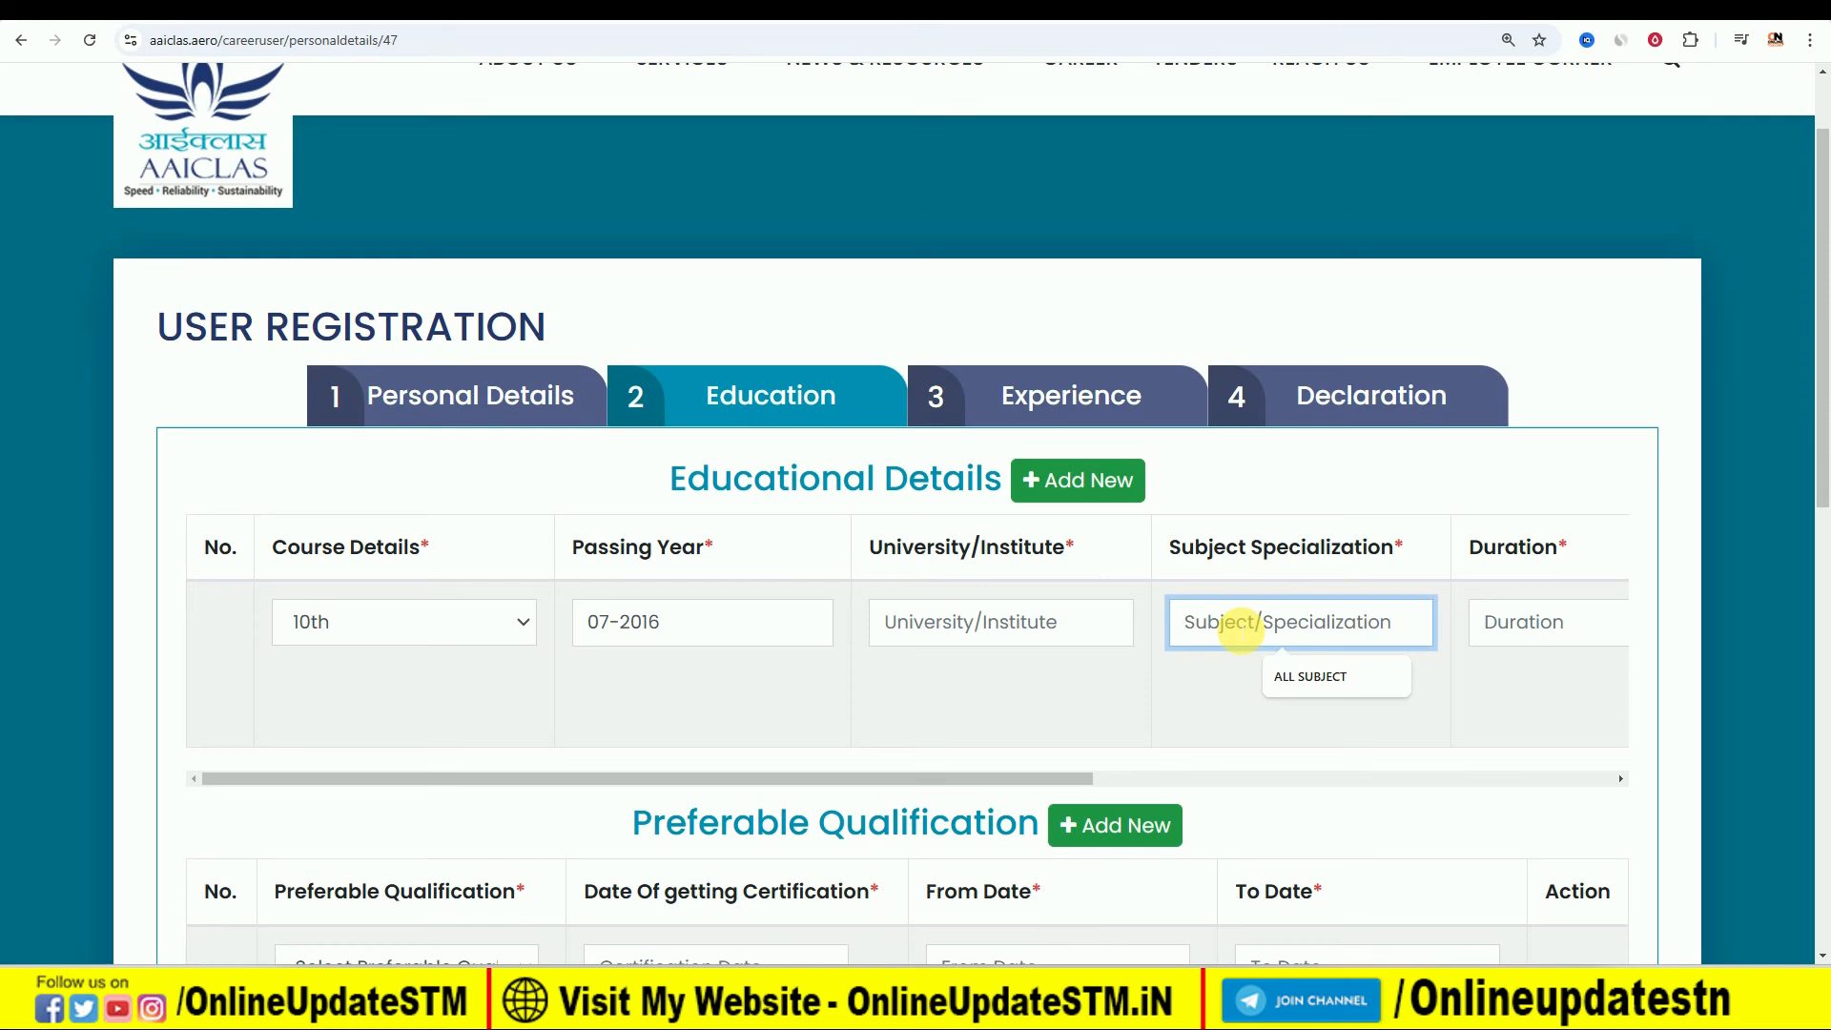
pyautogui.click(1291, 677)
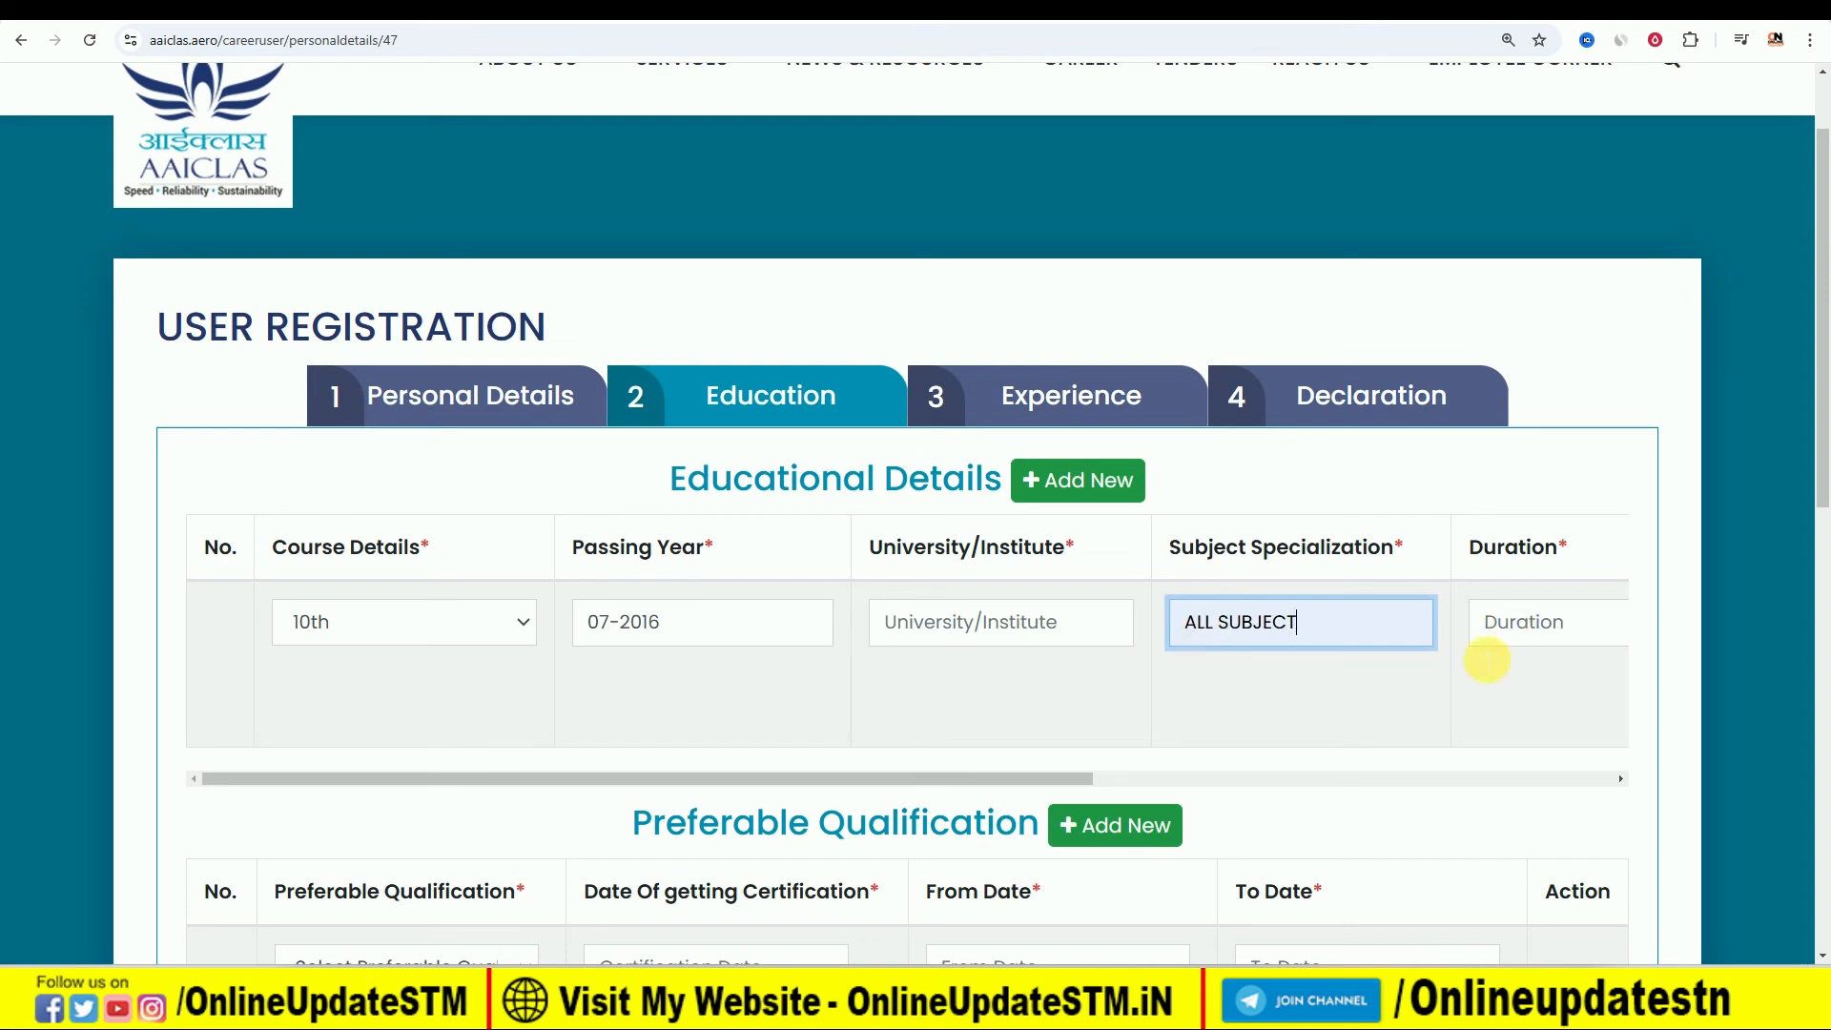
pyautogui.moveTo(921, 780); pyautogui.dragTo(1479, 761)
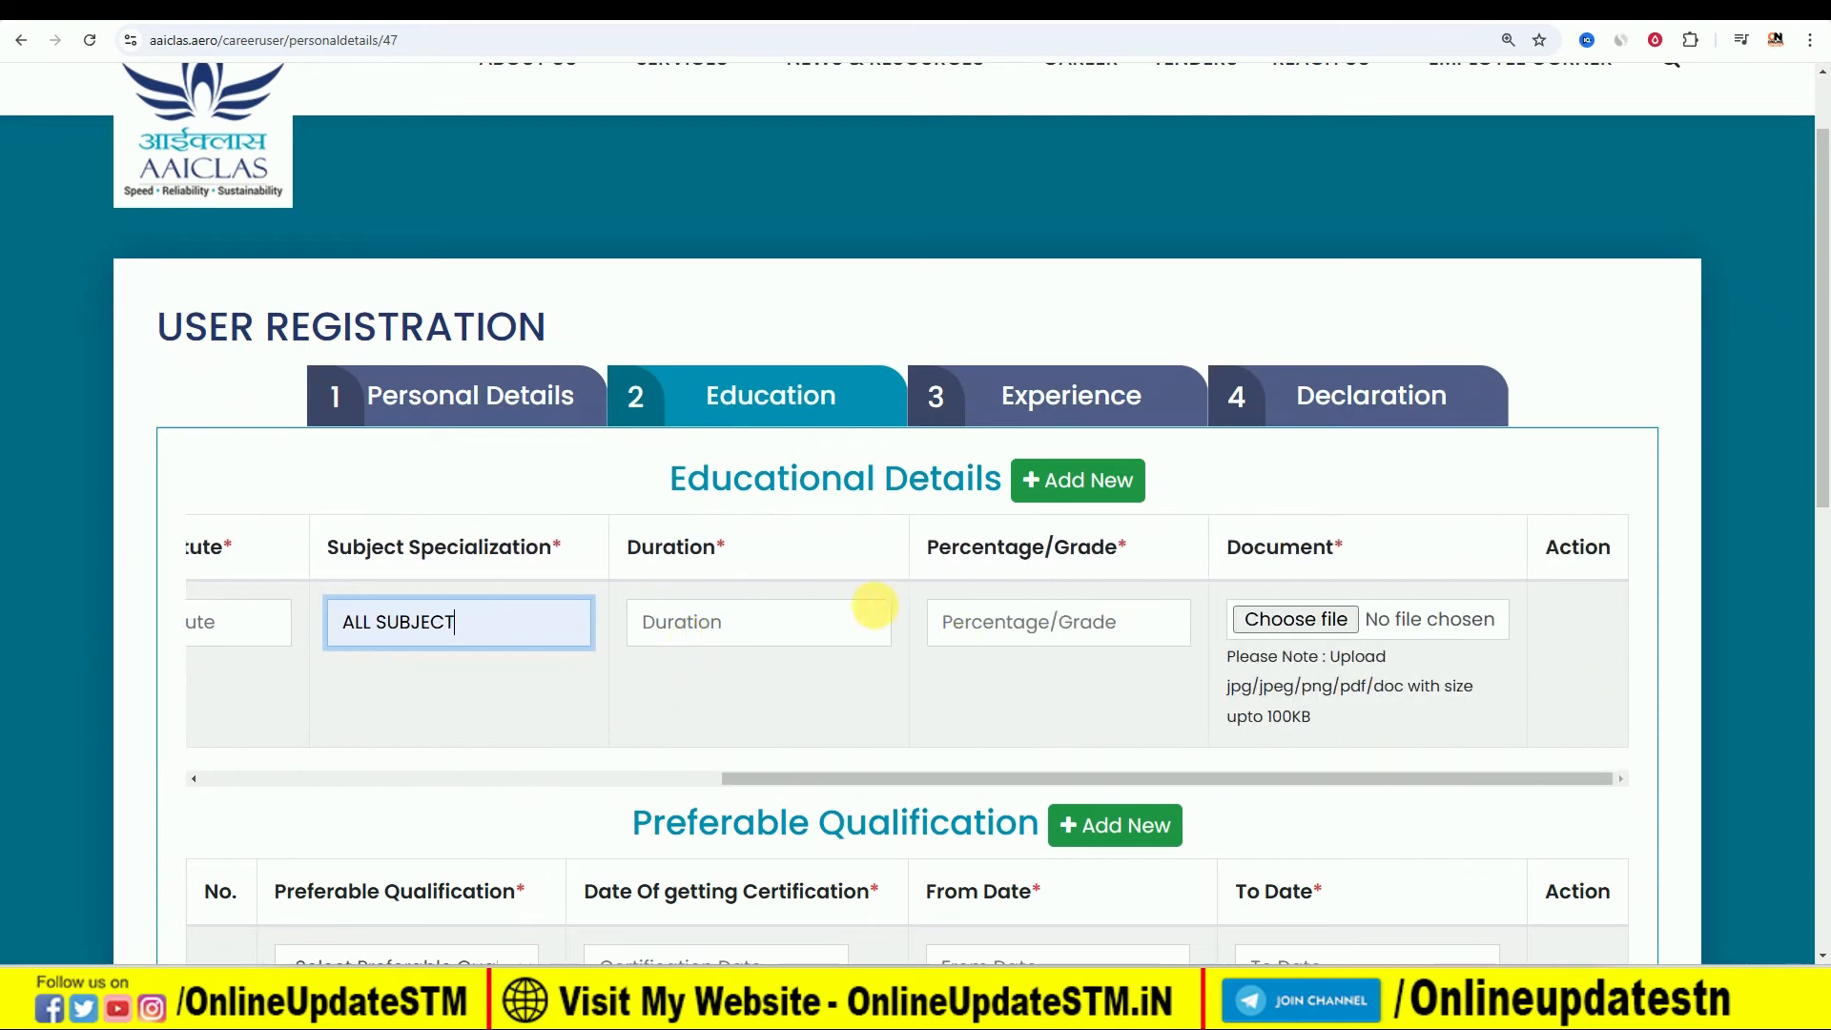
pyautogui.click(792, 626)
pyautogui.click(761, 676)
pyautogui.click(1014, 621)
pyautogui.click(1039, 684)
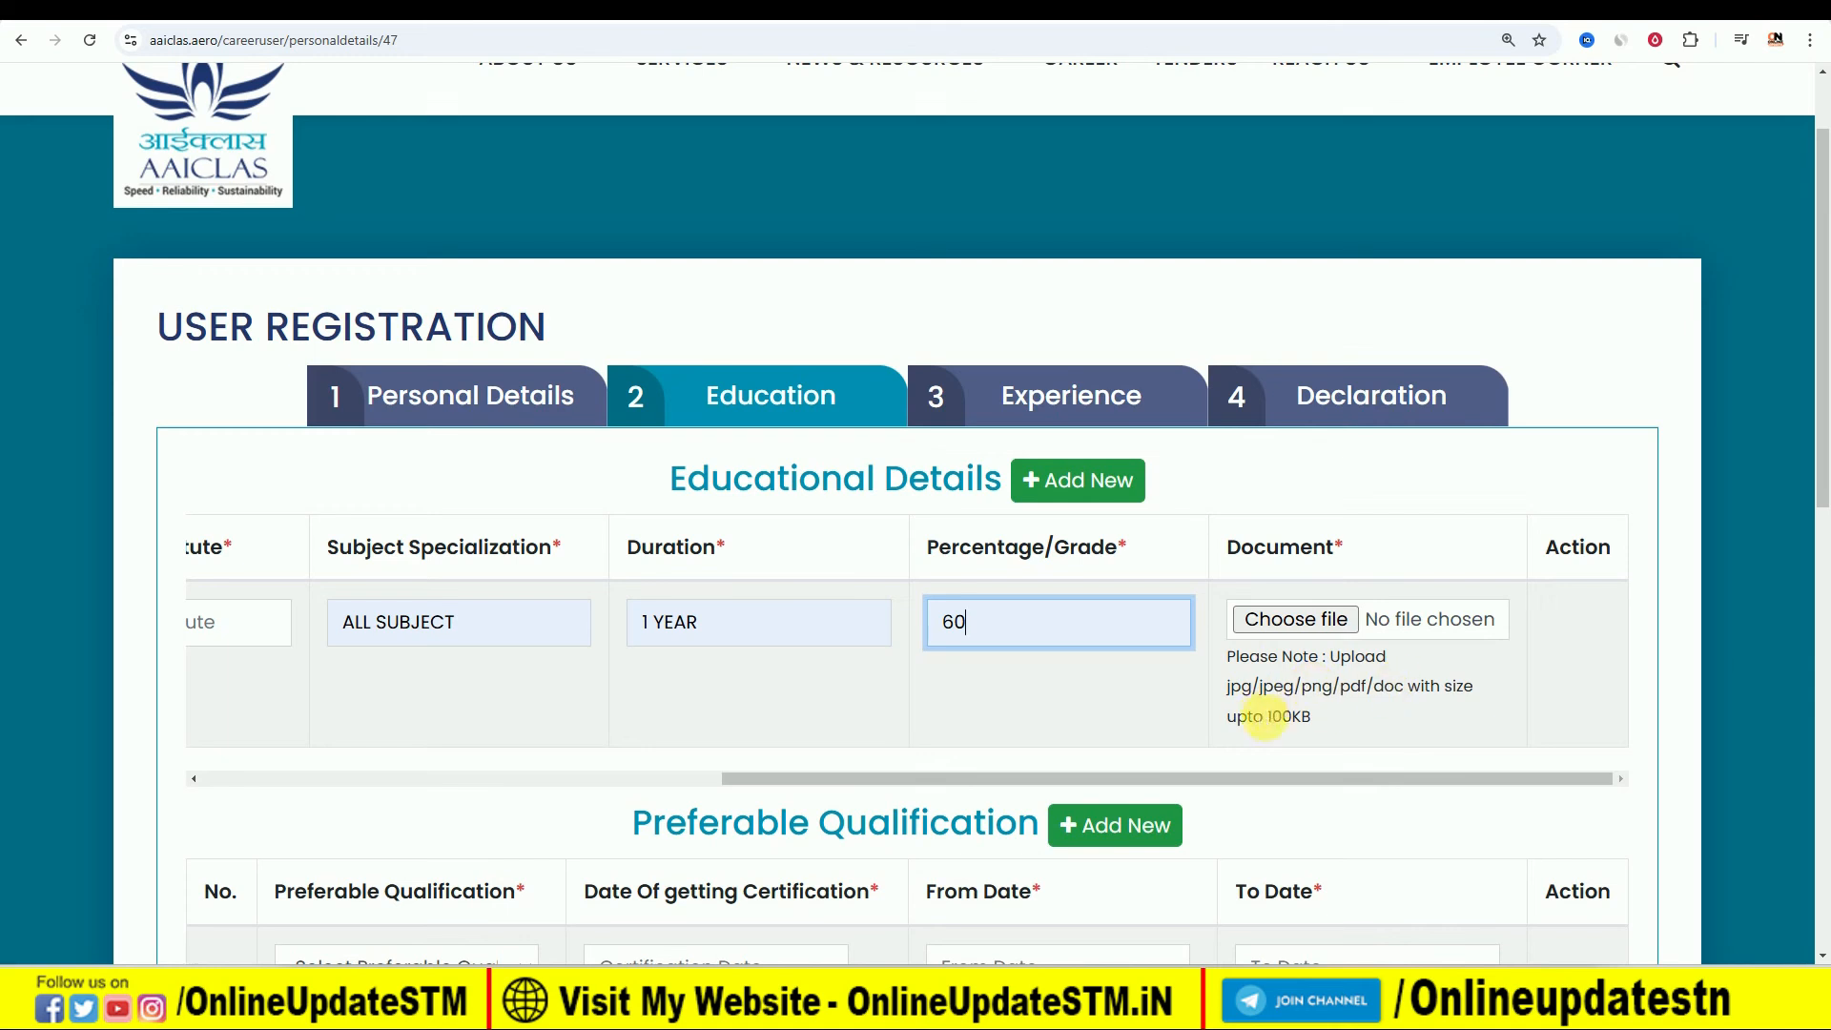
pyautogui.click(1295, 620)
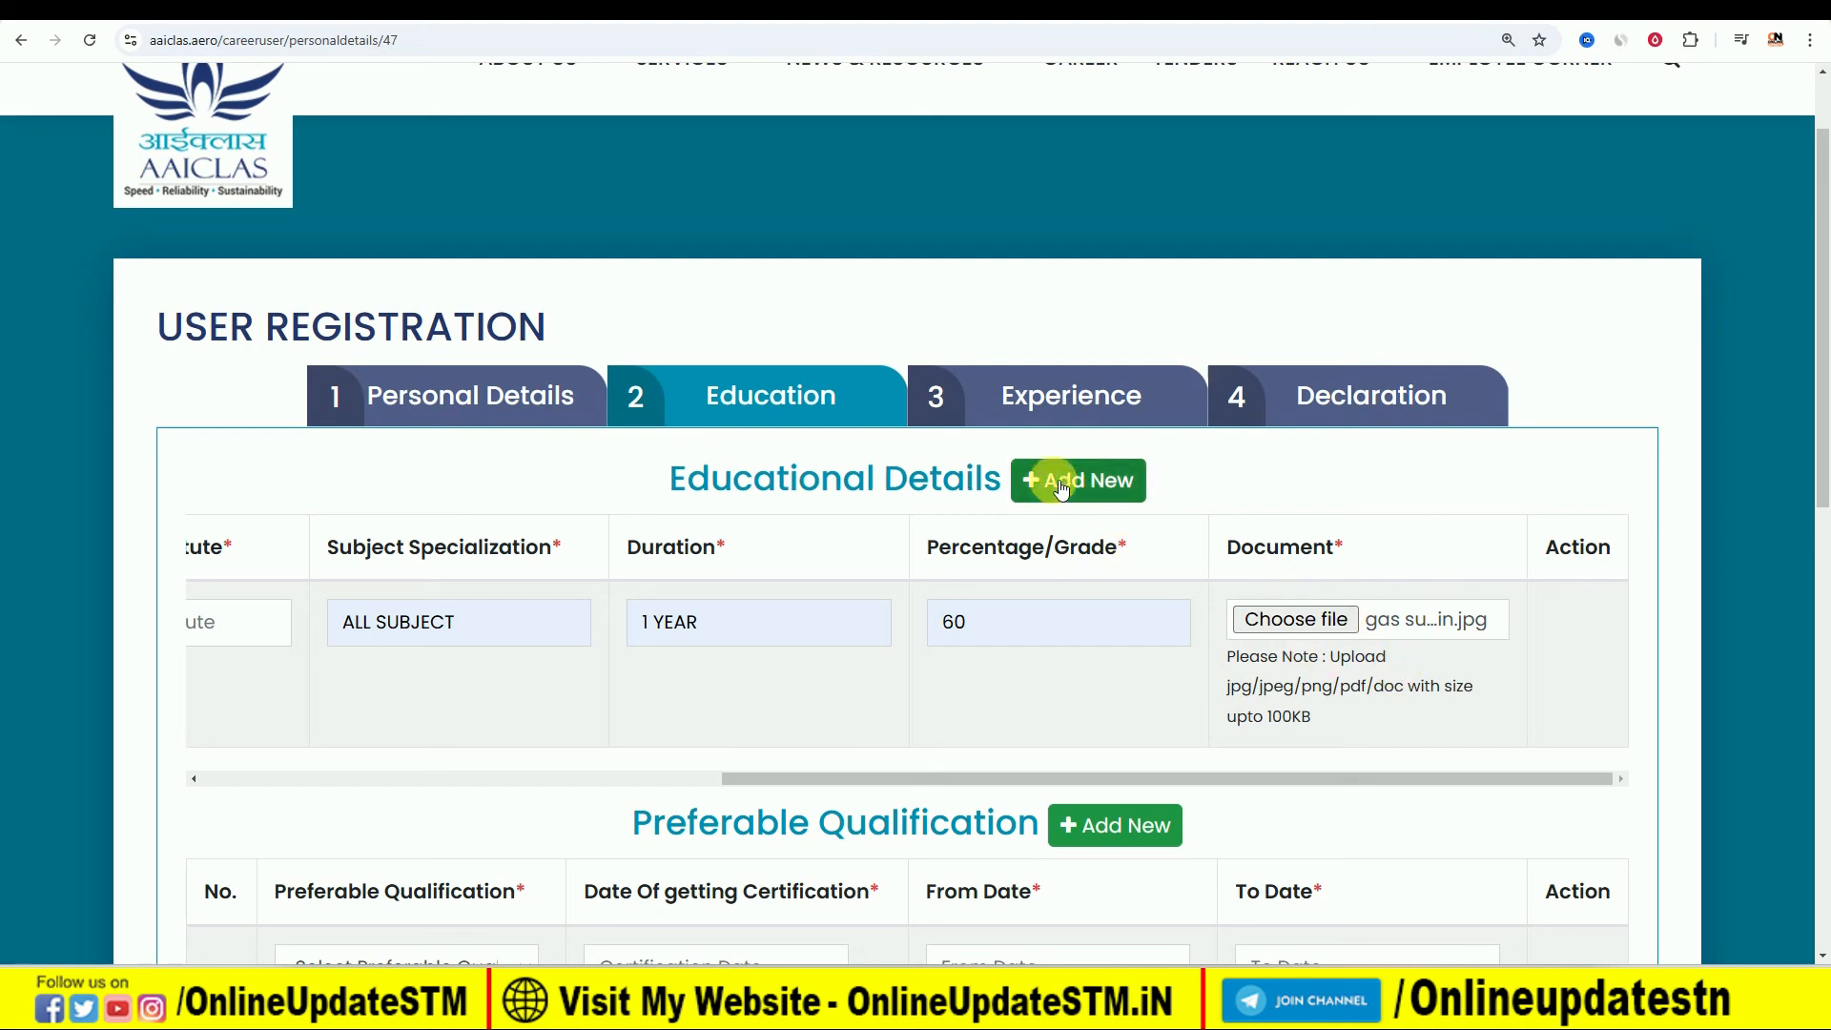
# - Add a second educational row and set its course to 12th, leaving the passing year empty
pyautogui.click(1099, 488)
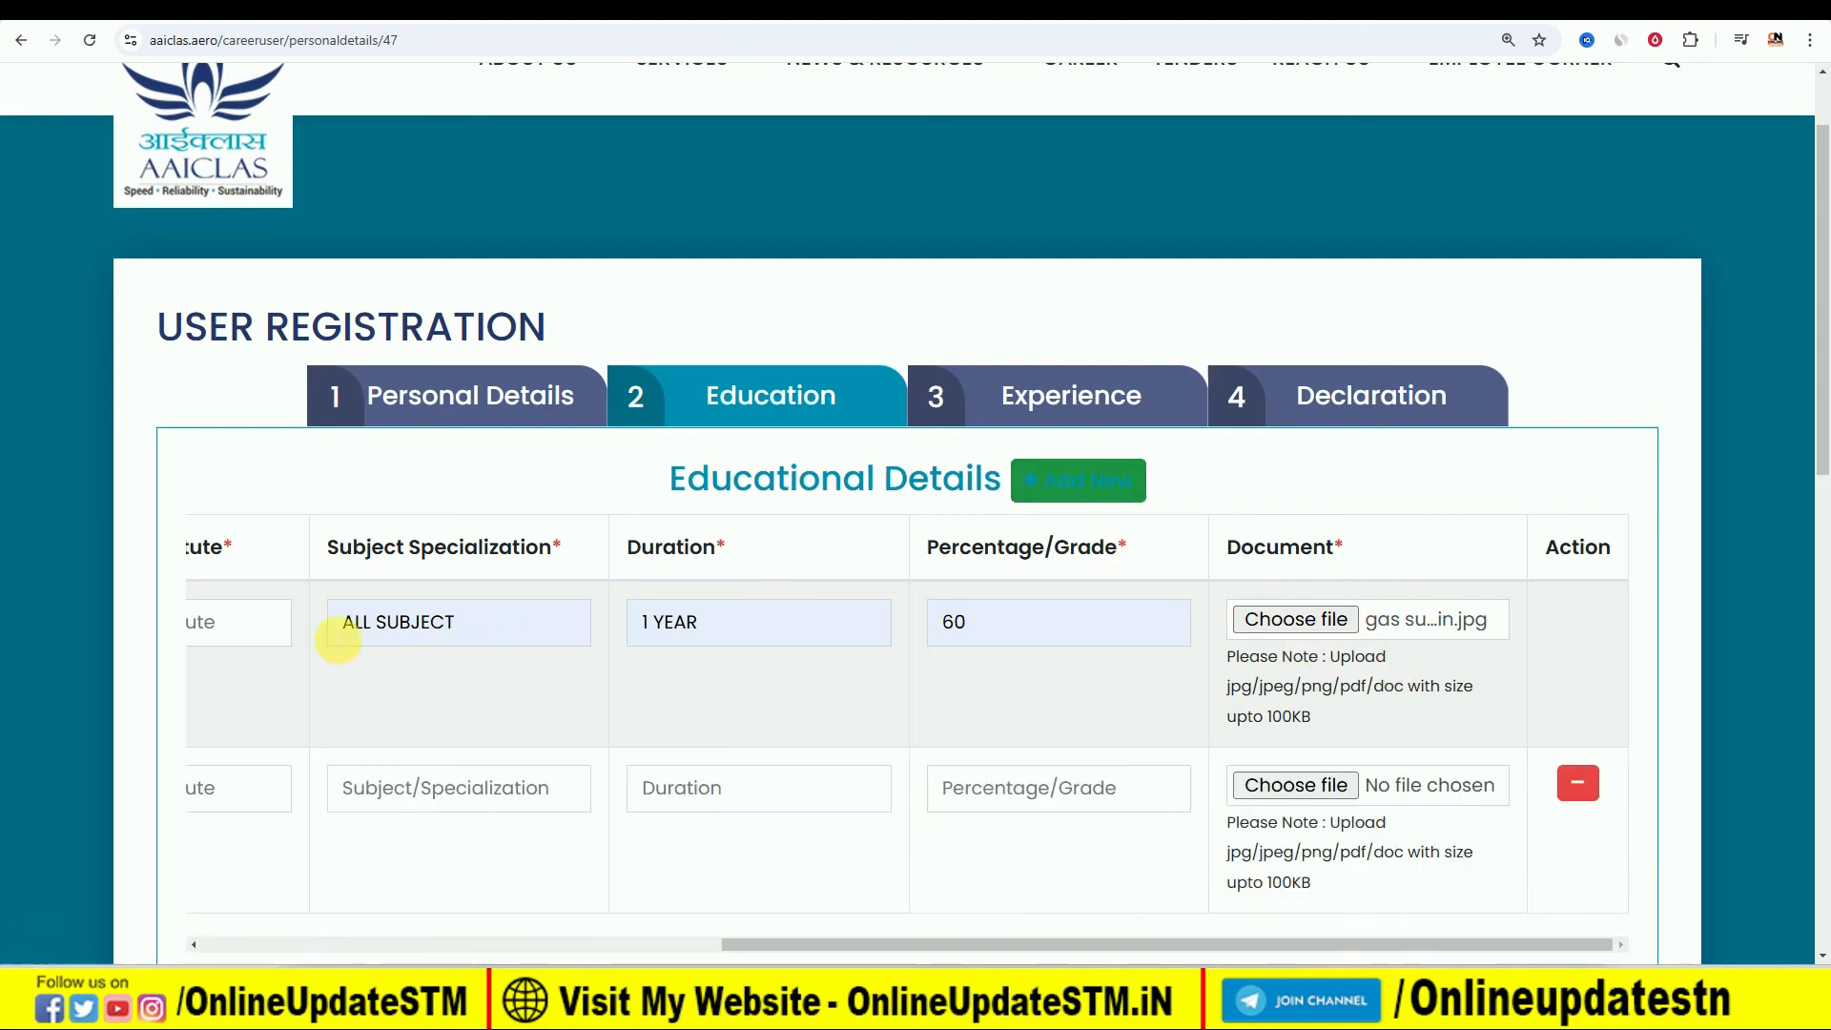
pyautogui.hscroll(-10, 668, 858)
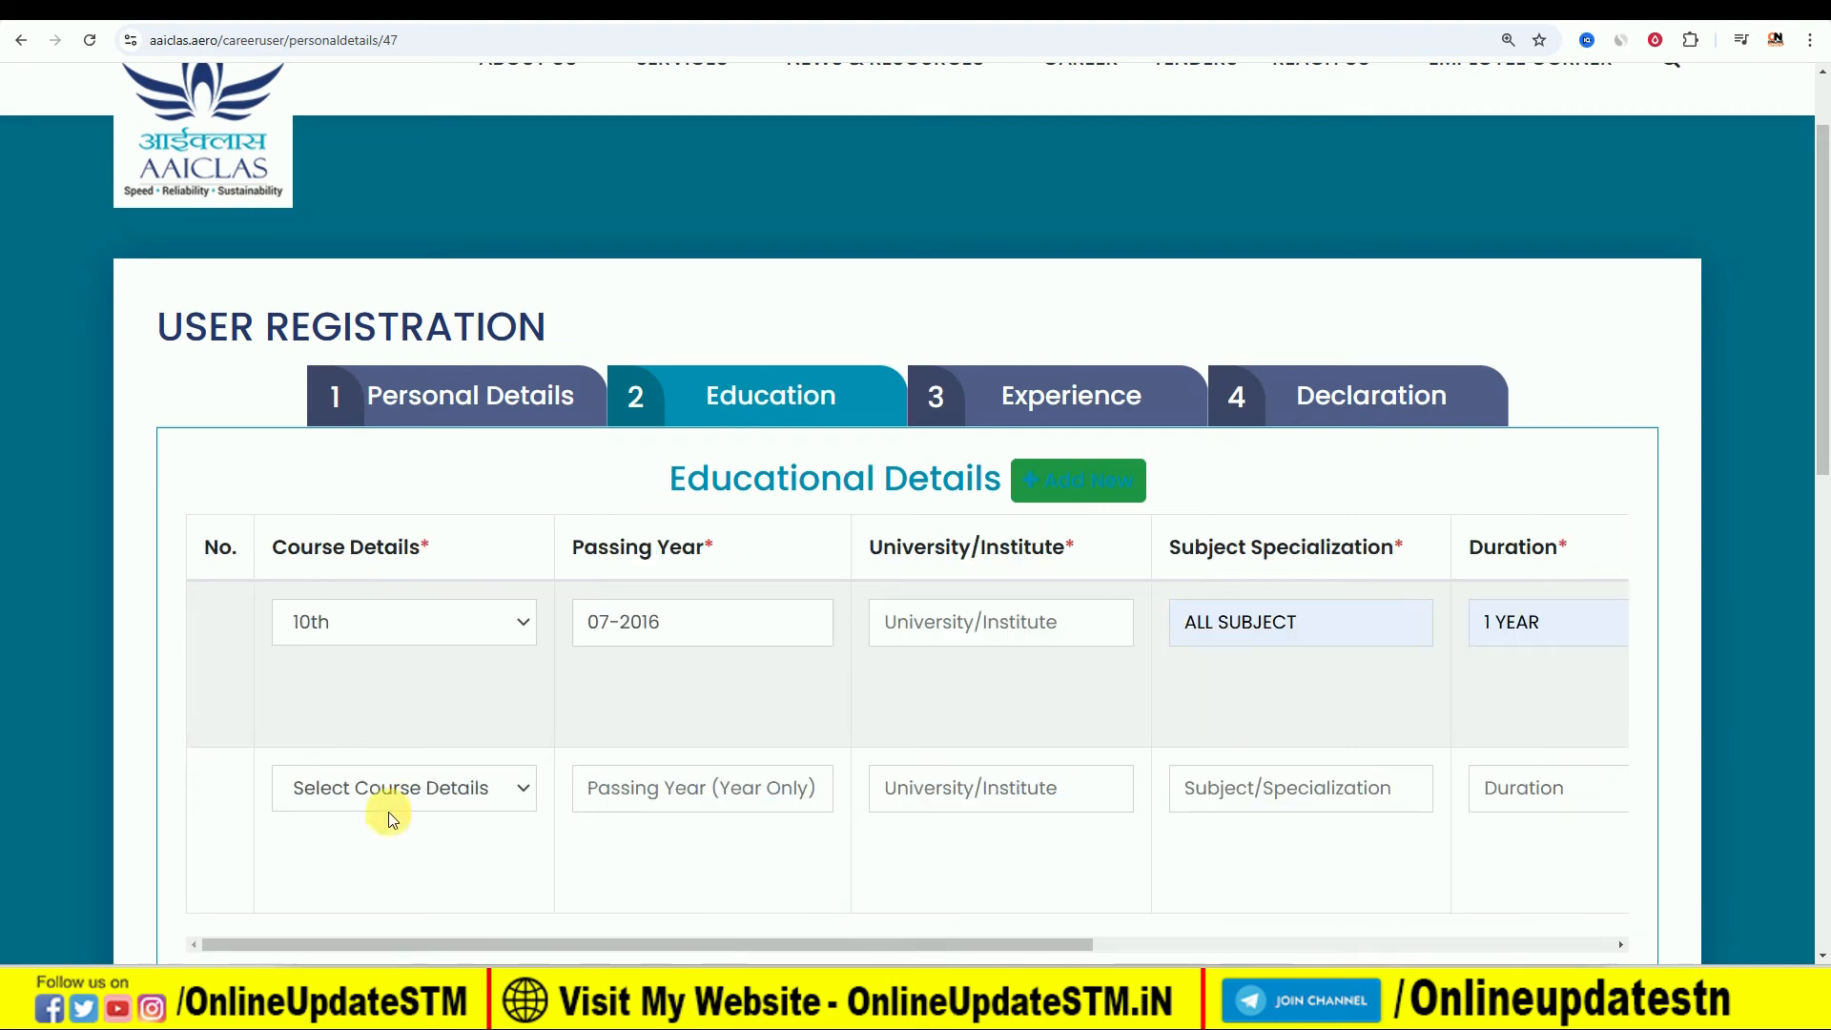
pyautogui.click(455, 788)
pyautogui.click(393, 637)
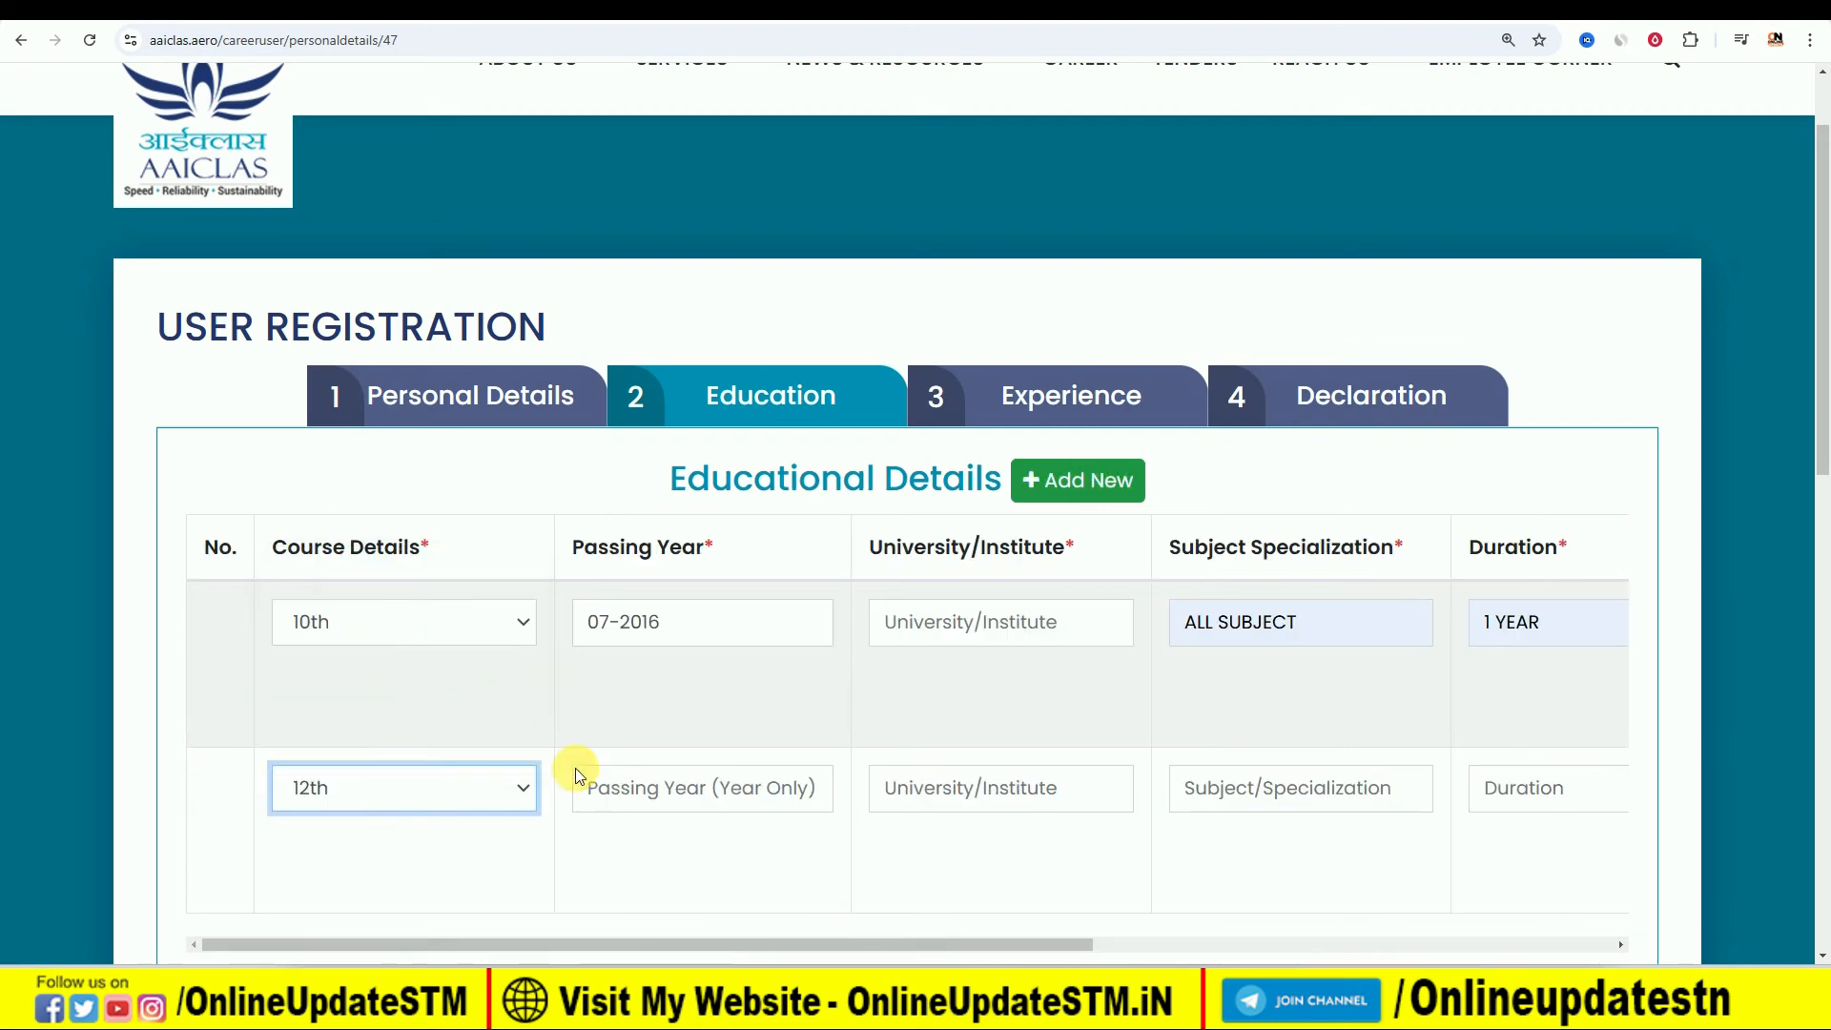
pyautogui.click(659, 805)
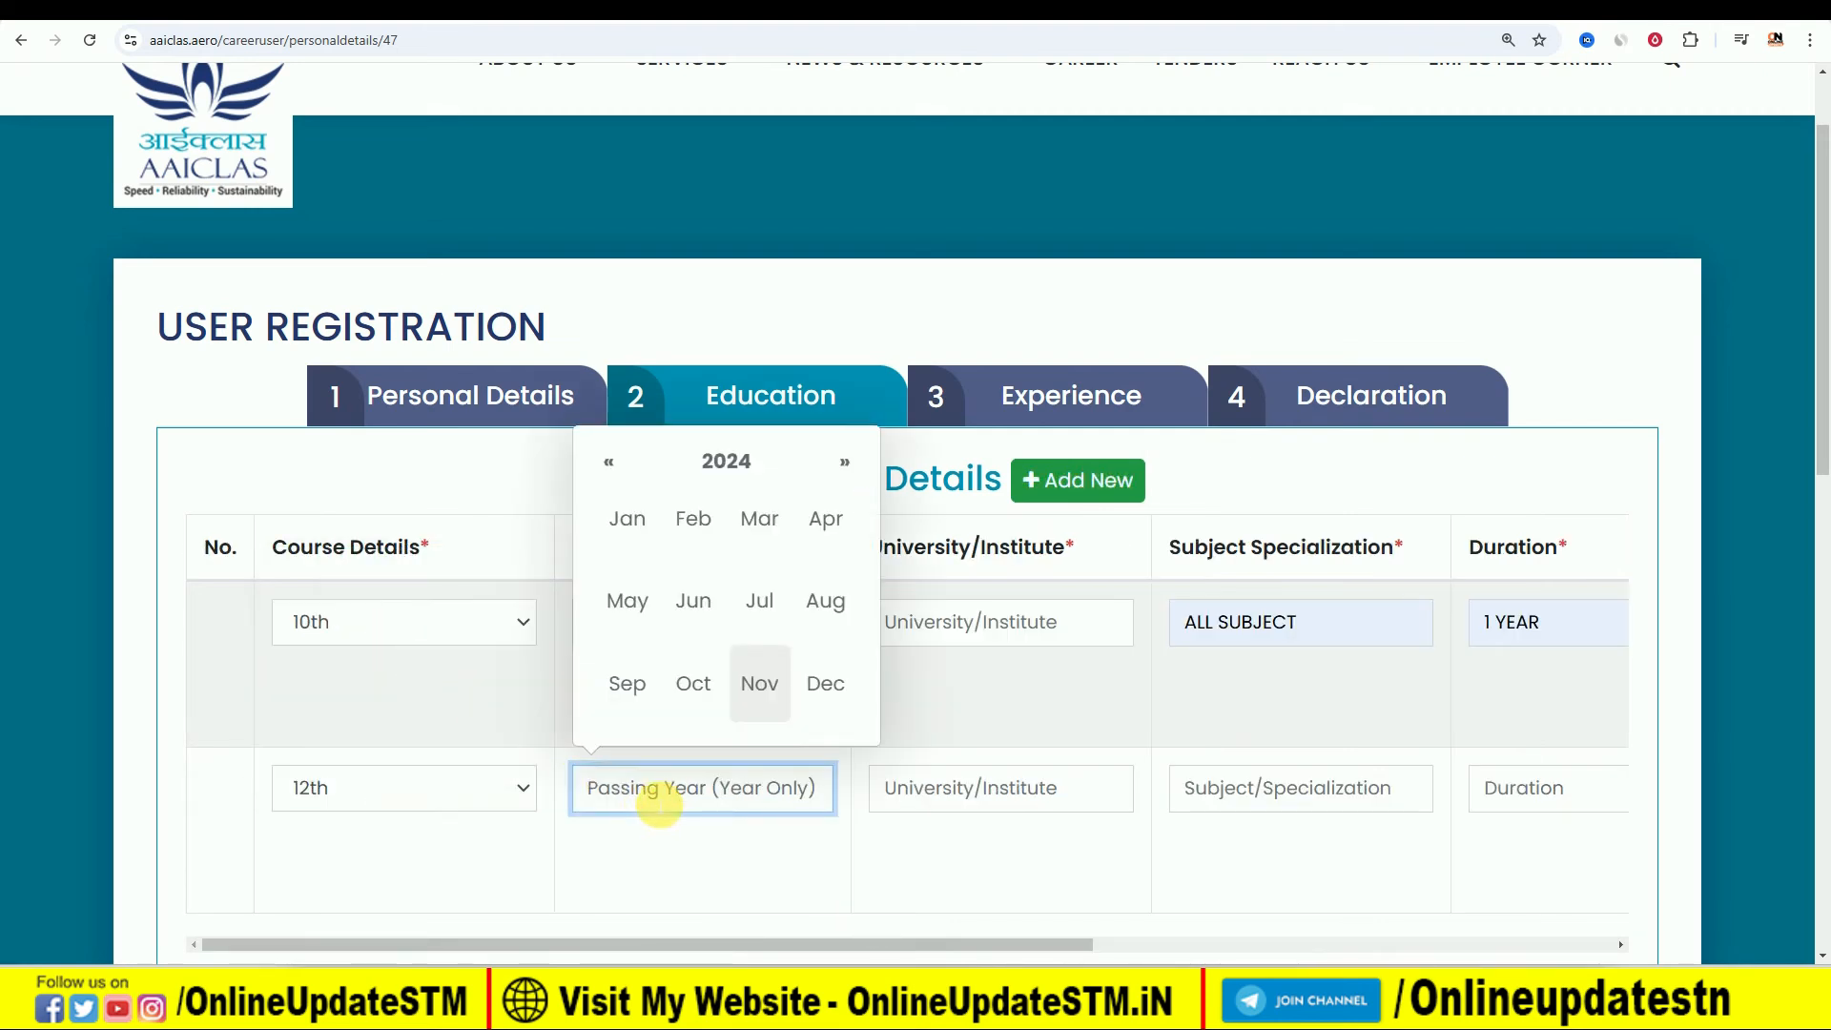
pyautogui.click(1034, 701)
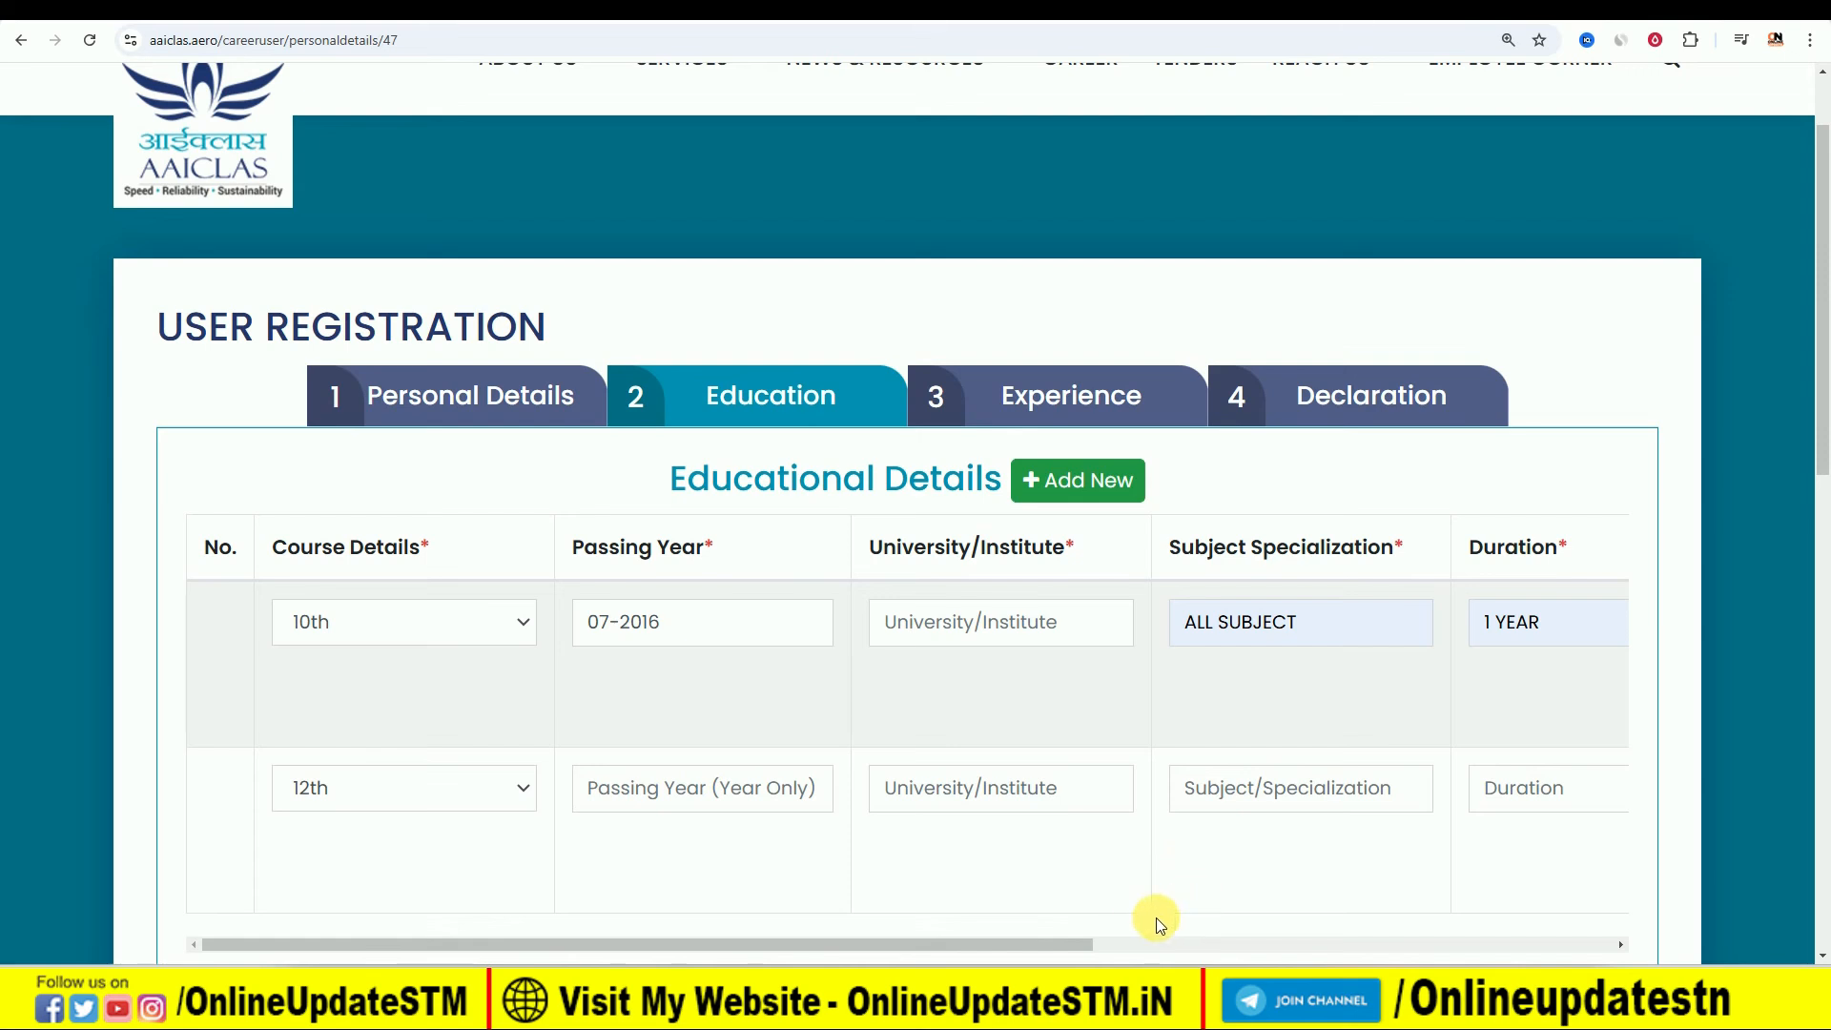
# - Fill the 12th row of the educational details with duration 2 YEAR and percentage 65
pyautogui.moveTo(1062, 946); pyautogui.dragTo(1328, 942)
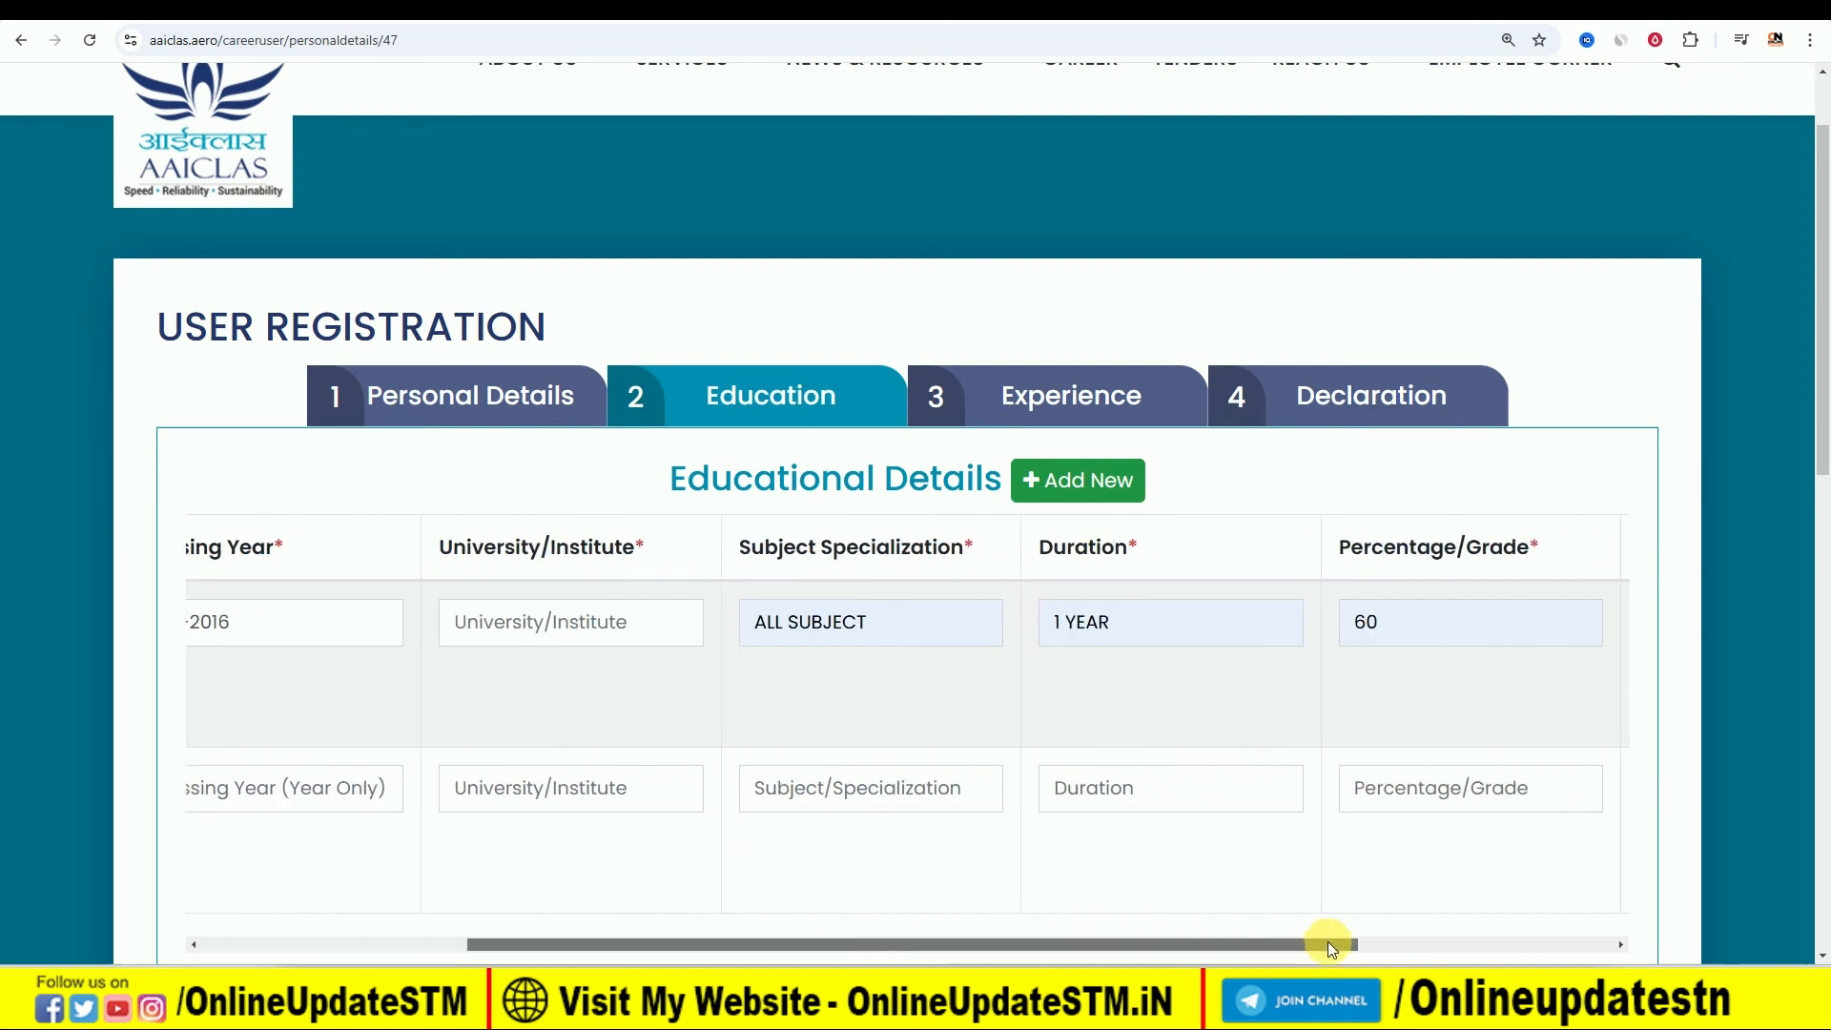
pyautogui.click(1200, 791)
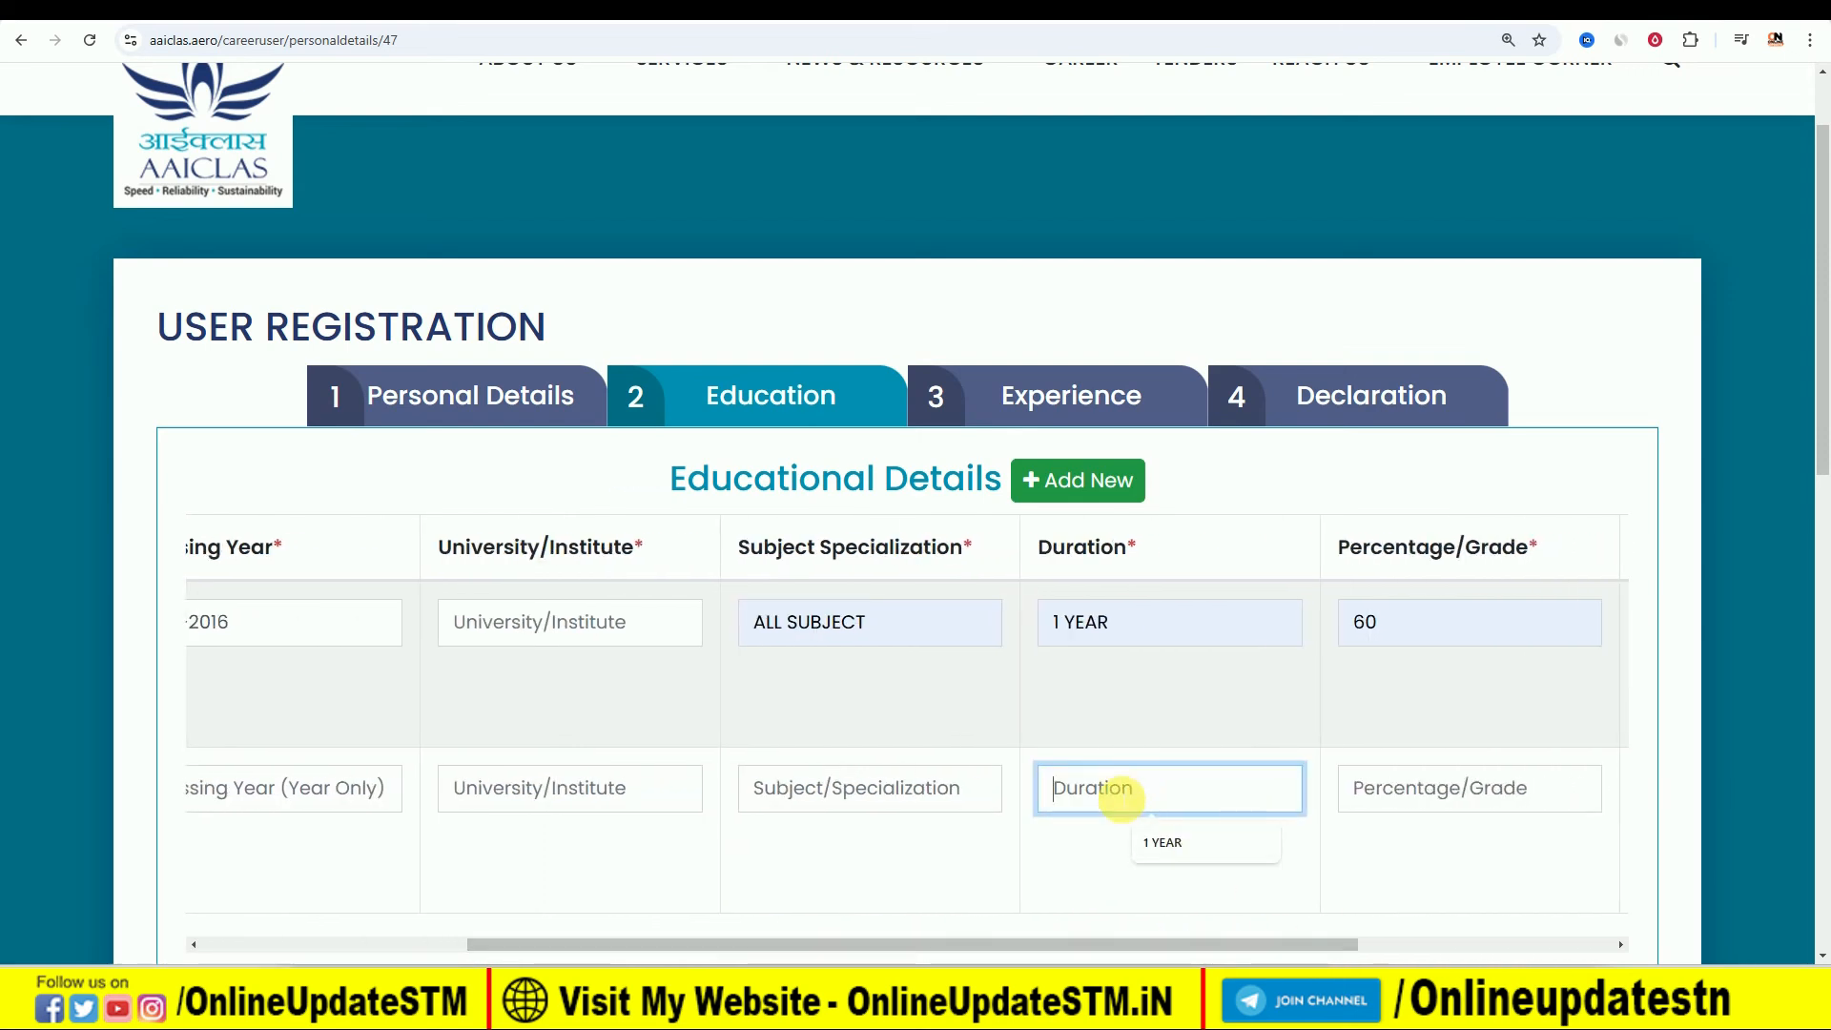
pyautogui.write('2 YEAR')
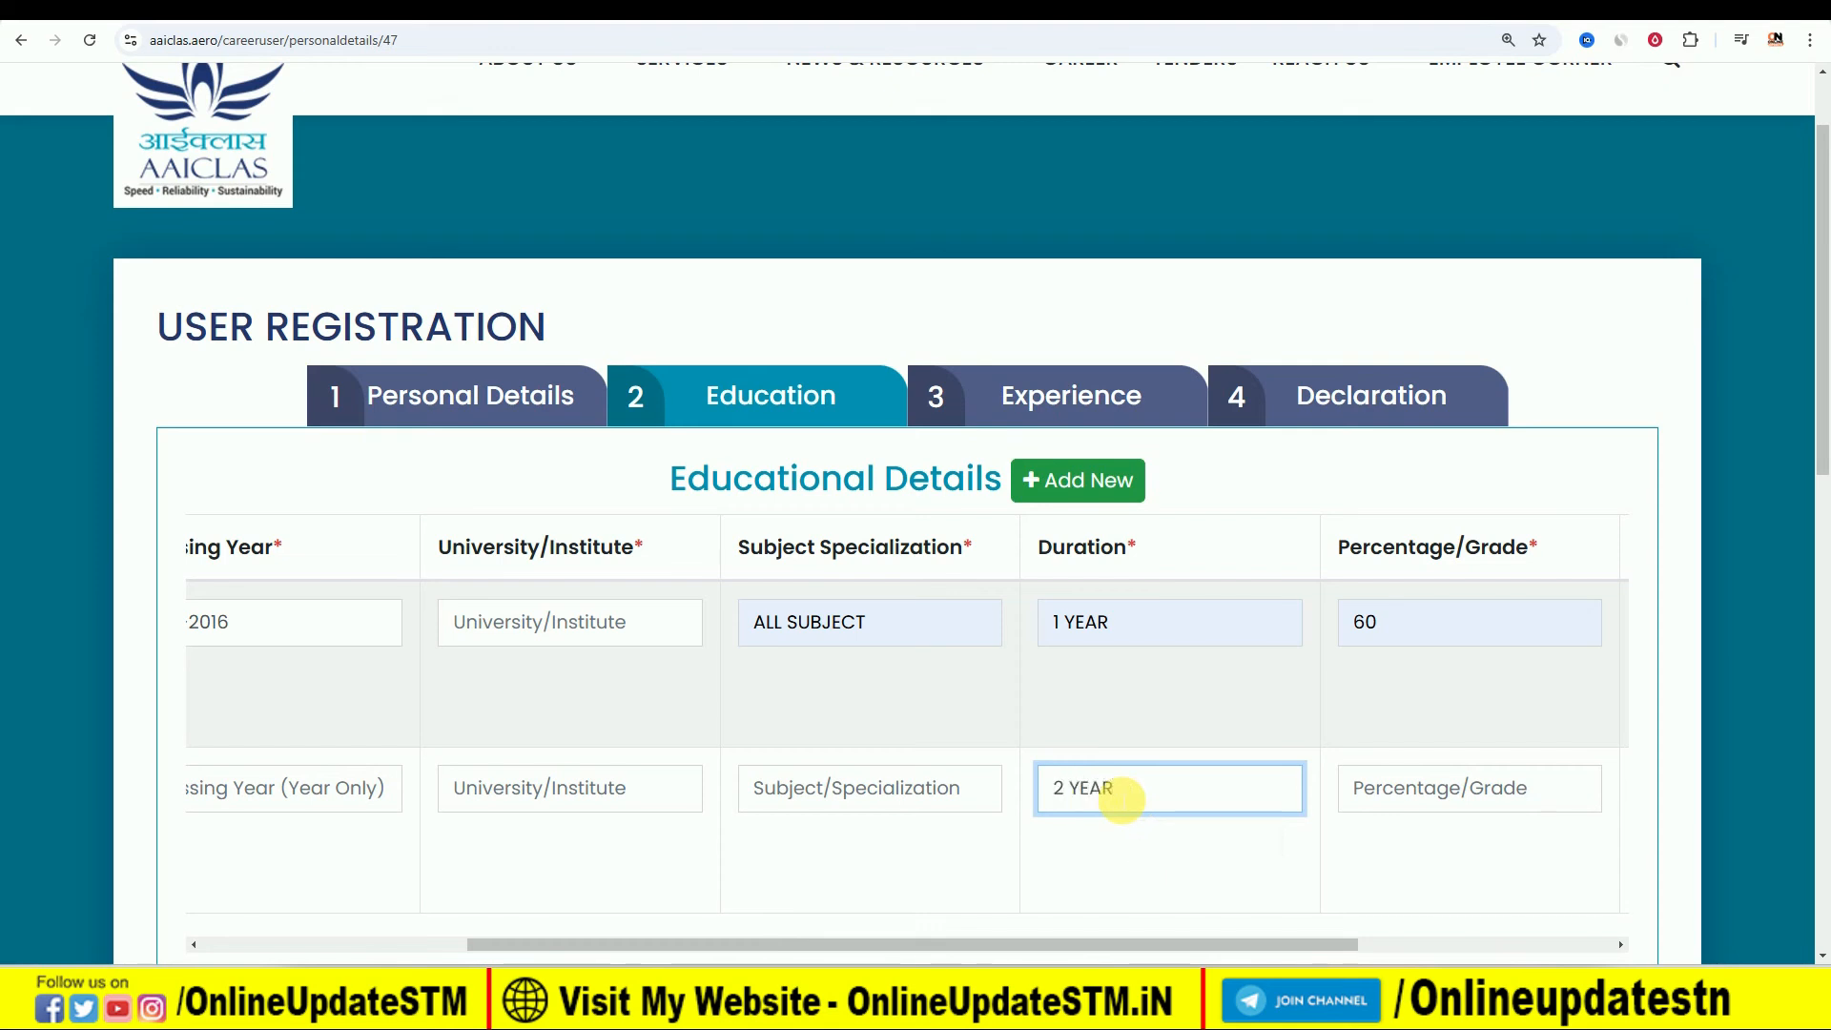
pyautogui.click(1444, 797)
pyautogui.write('65')
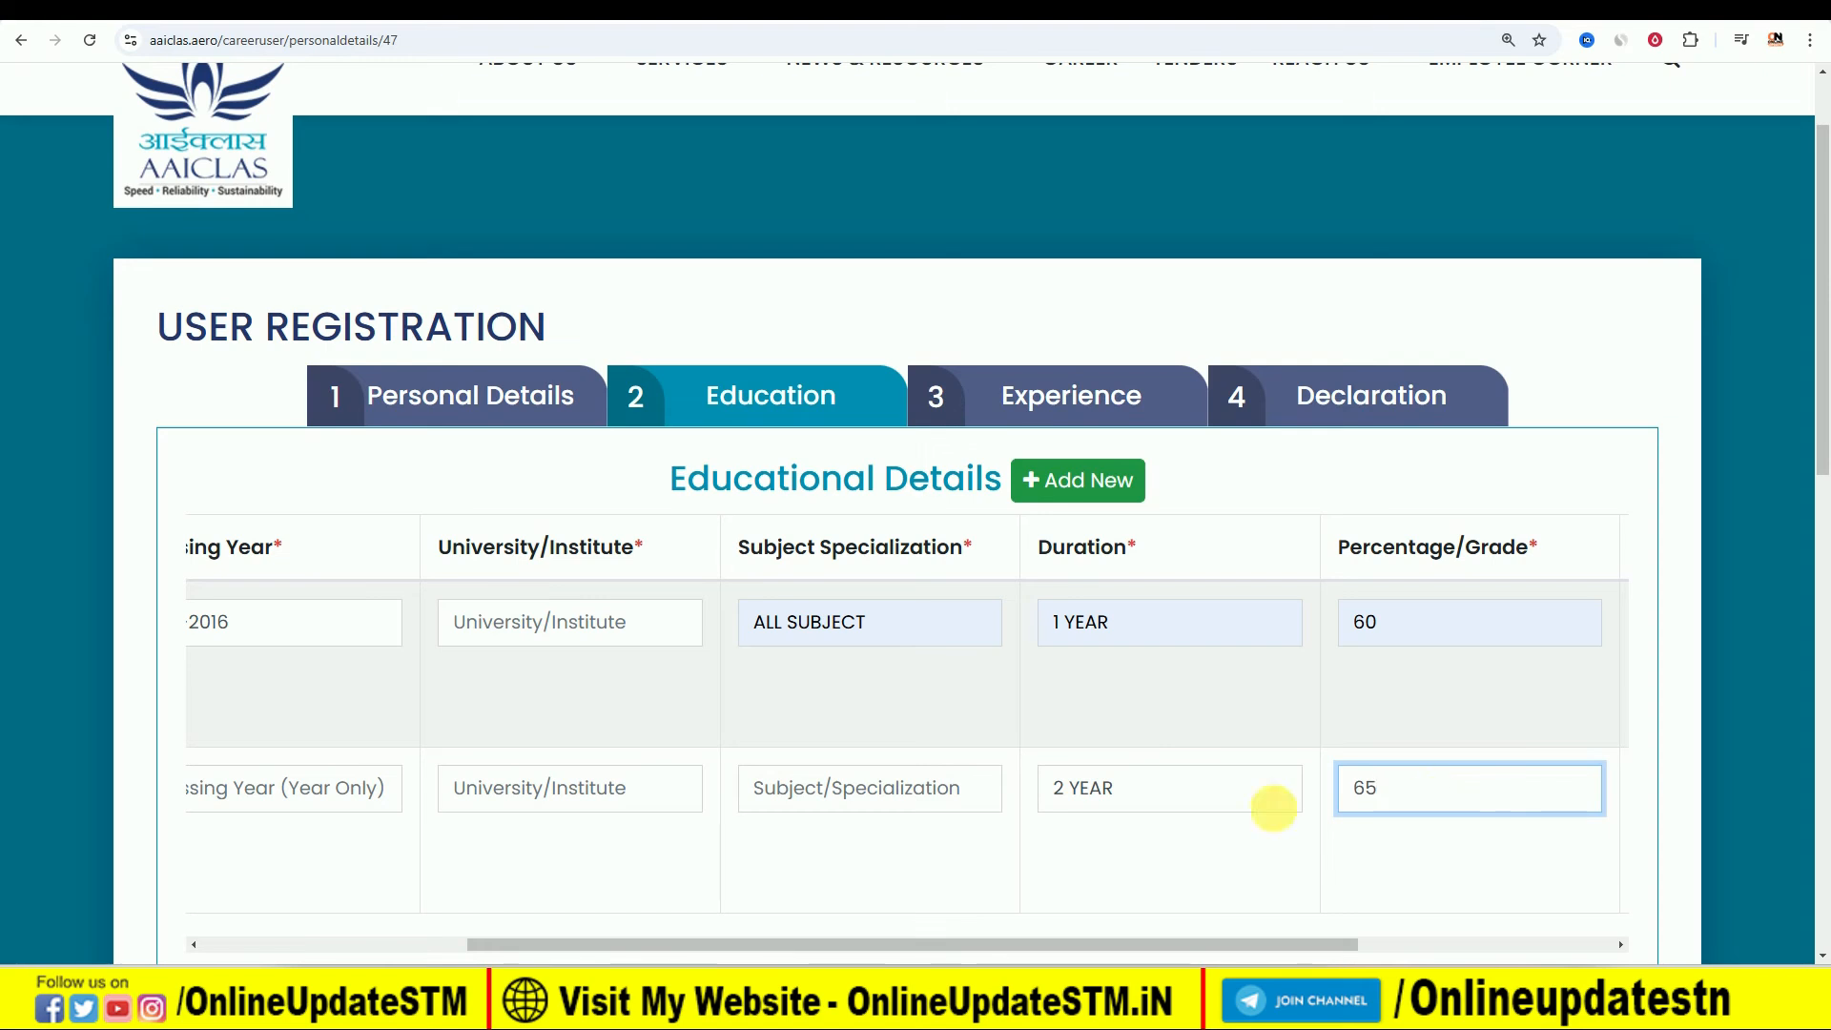
# - Add a third educational row and set its course to Graduation
pyautogui.click(1087, 480)
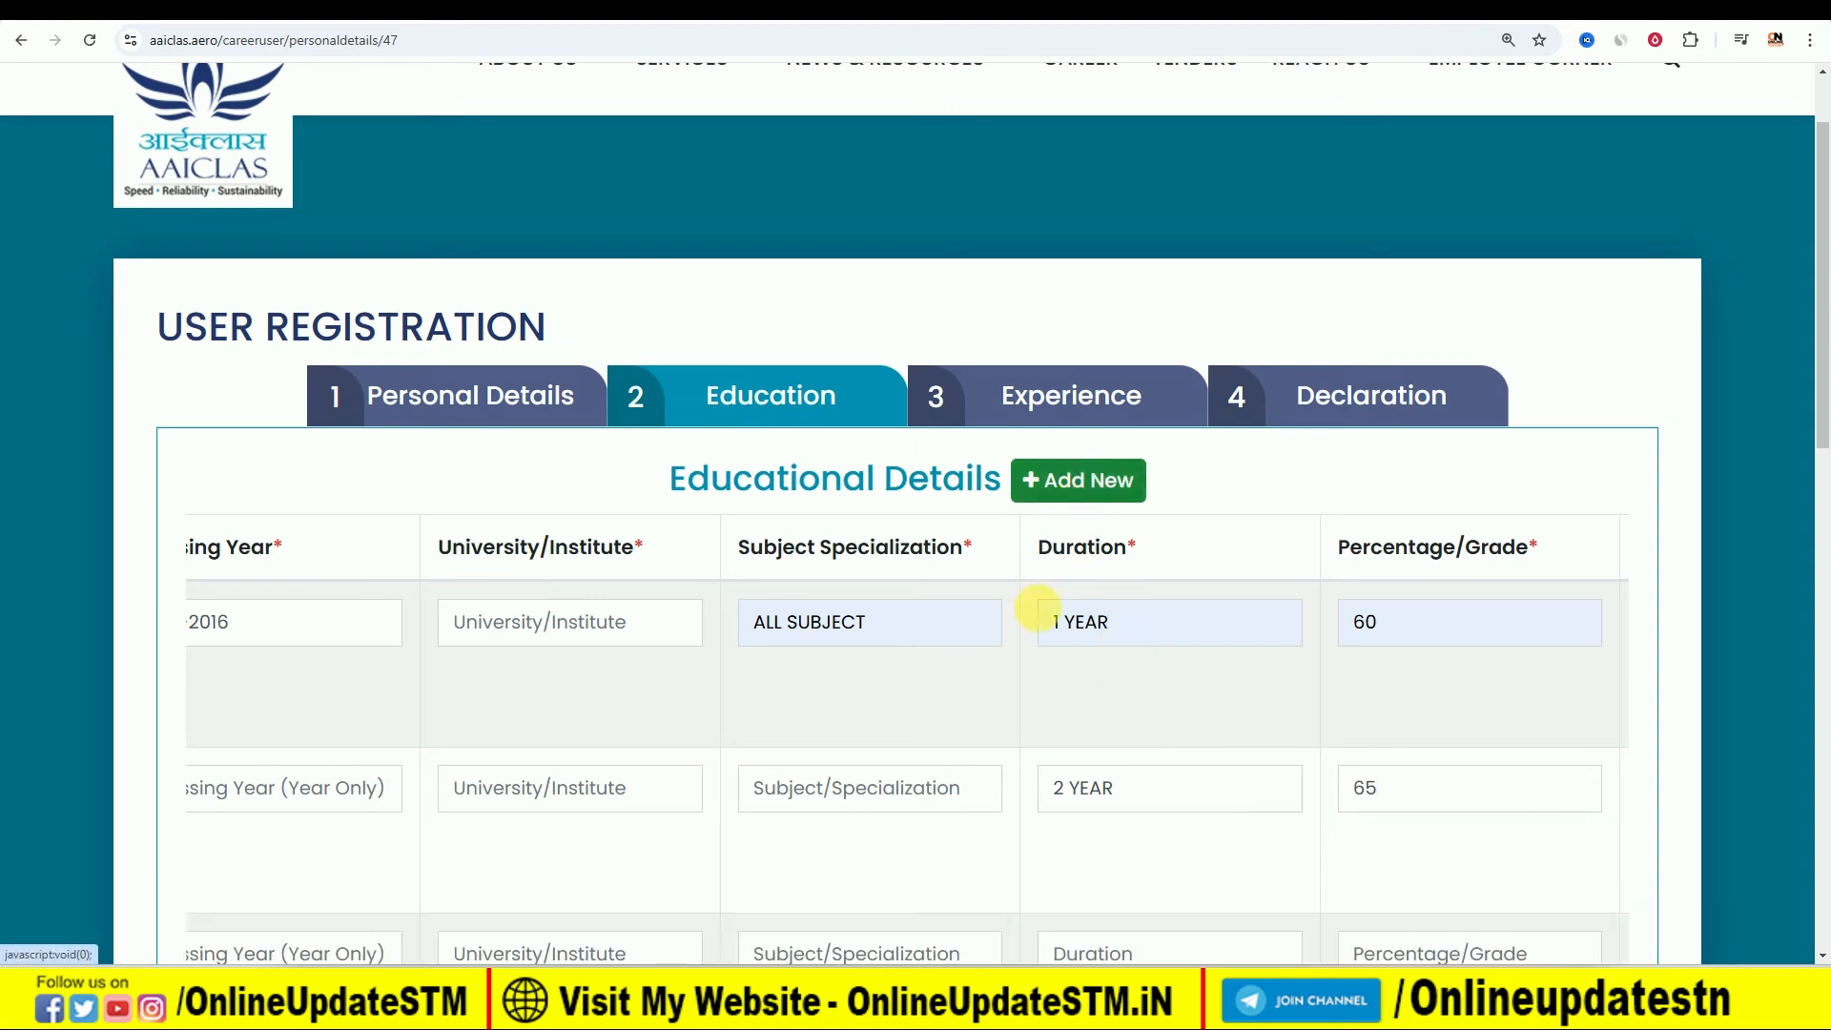
pyautogui.scroll(-3, 1011, 906)
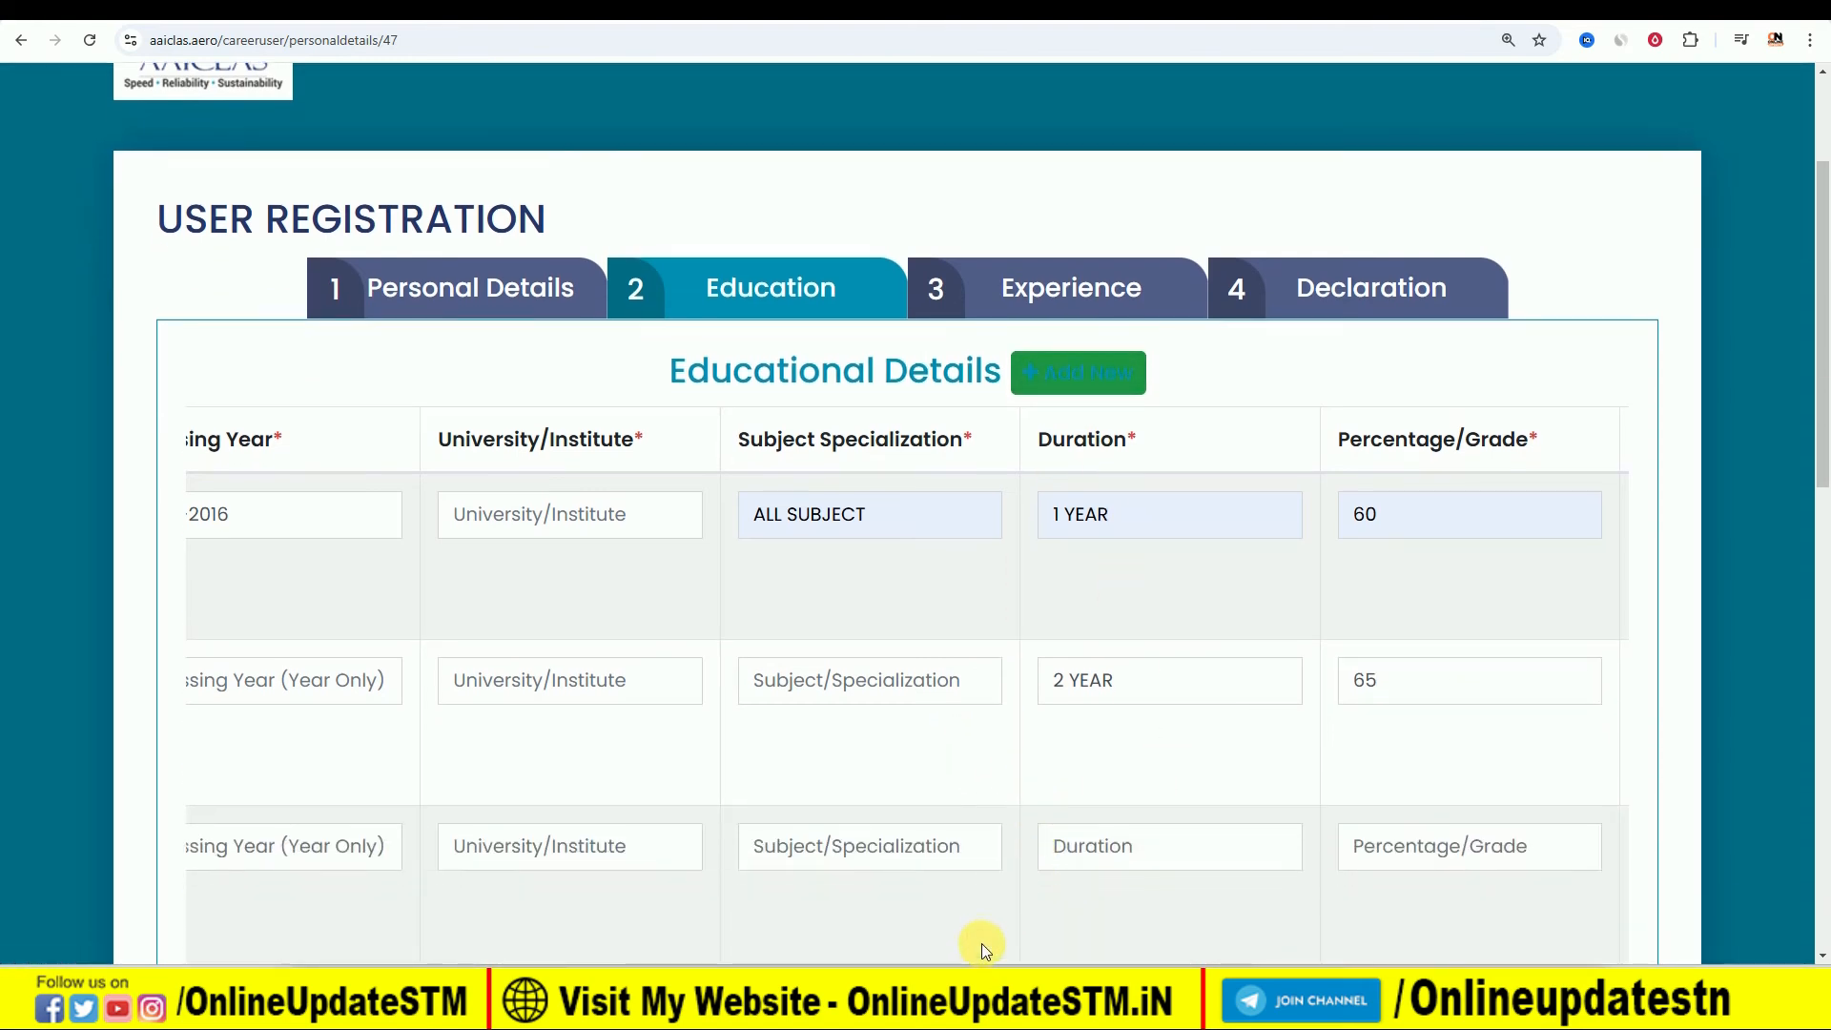
pyautogui.moveTo(844, 822); pyautogui.dragTo(577, 820)
pyautogui.click(454, 671)
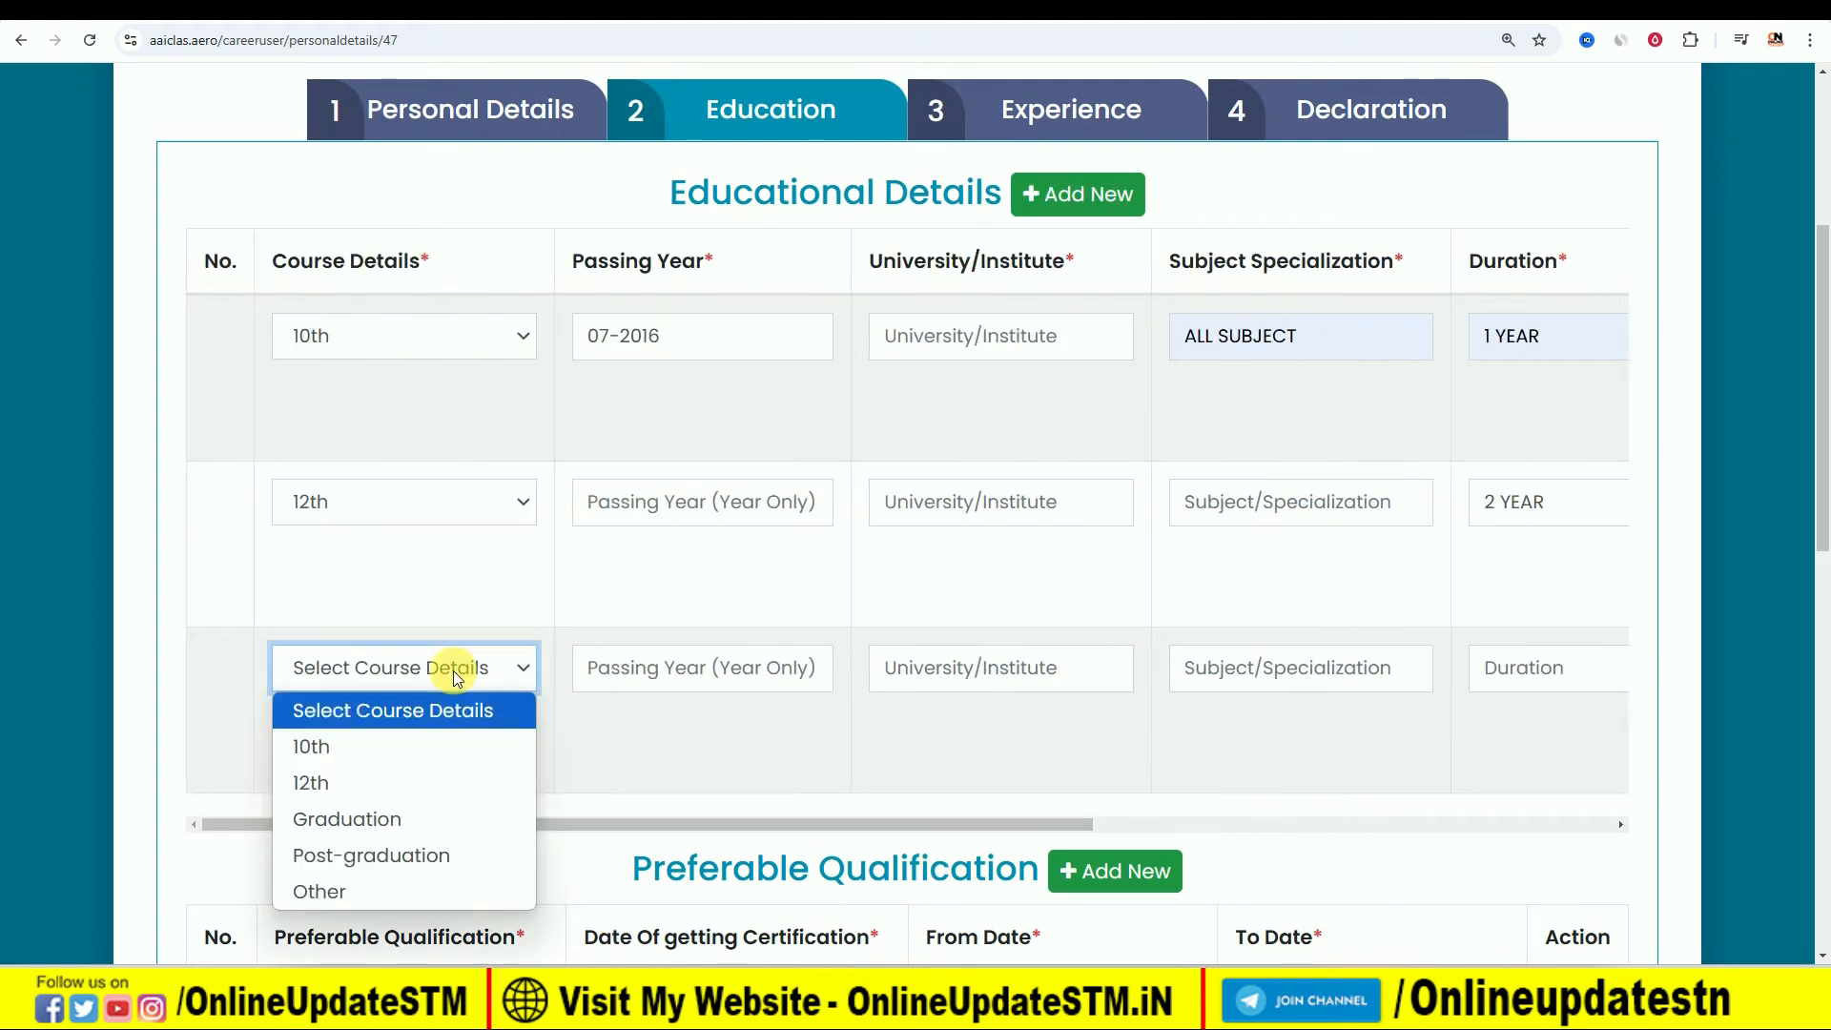
pyautogui.click(437, 818)
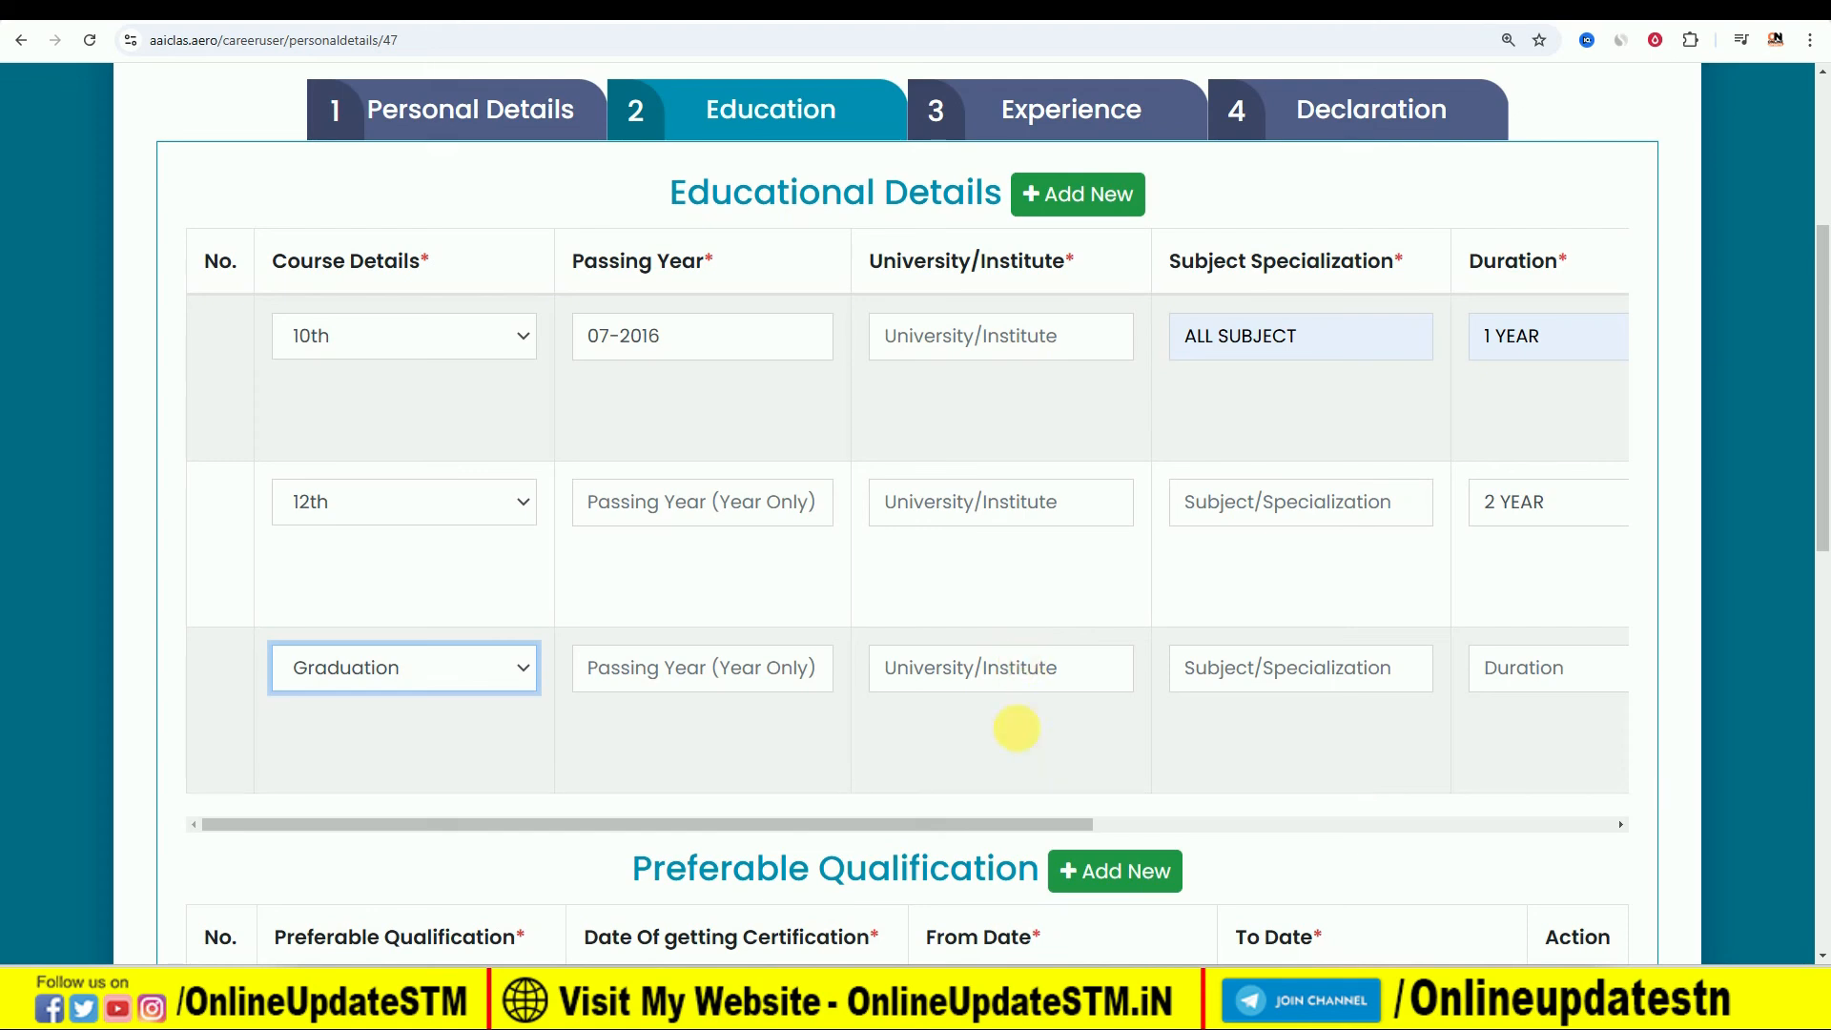
# - Review the remaining education columns and the certificate options offered under Preferable Qualification, leaving the qualification unselected
pyautogui.moveTo(967, 822); pyautogui.dragTo(1413, 794)
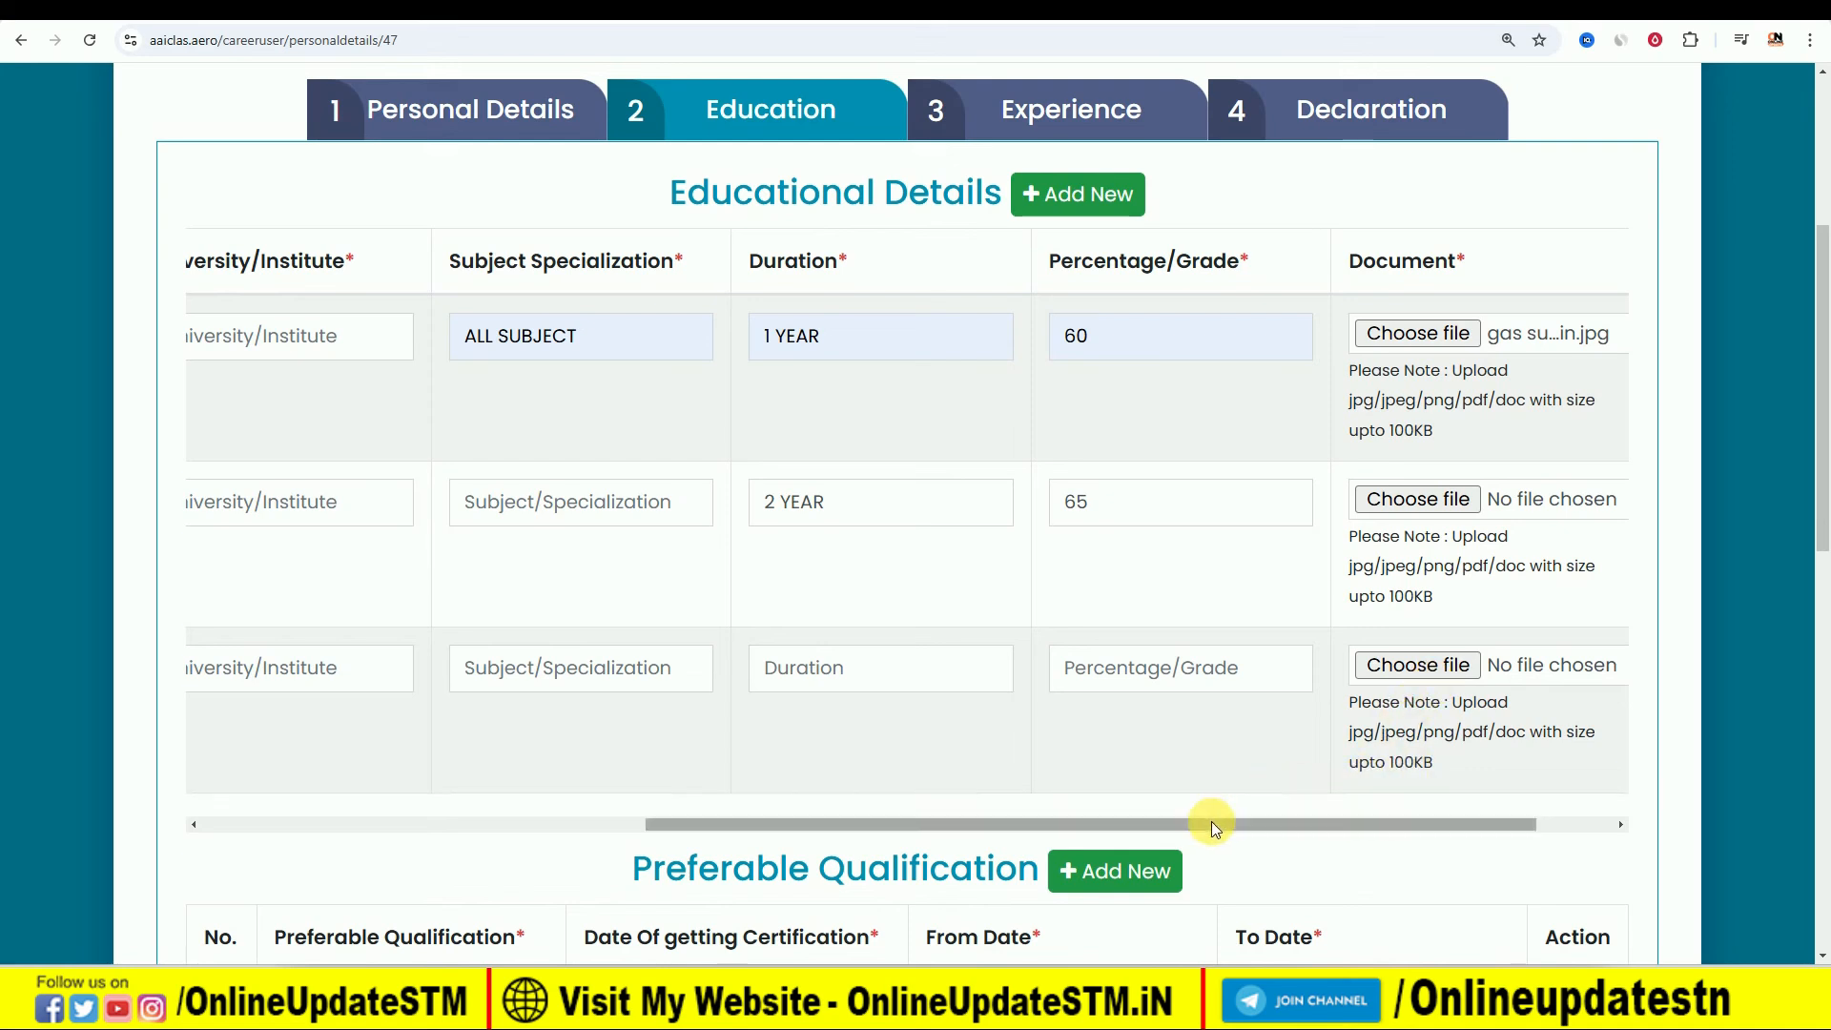
pyautogui.scroll(-2, 1203, 715)
pyautogui.scroll(-1, 1282, 491)
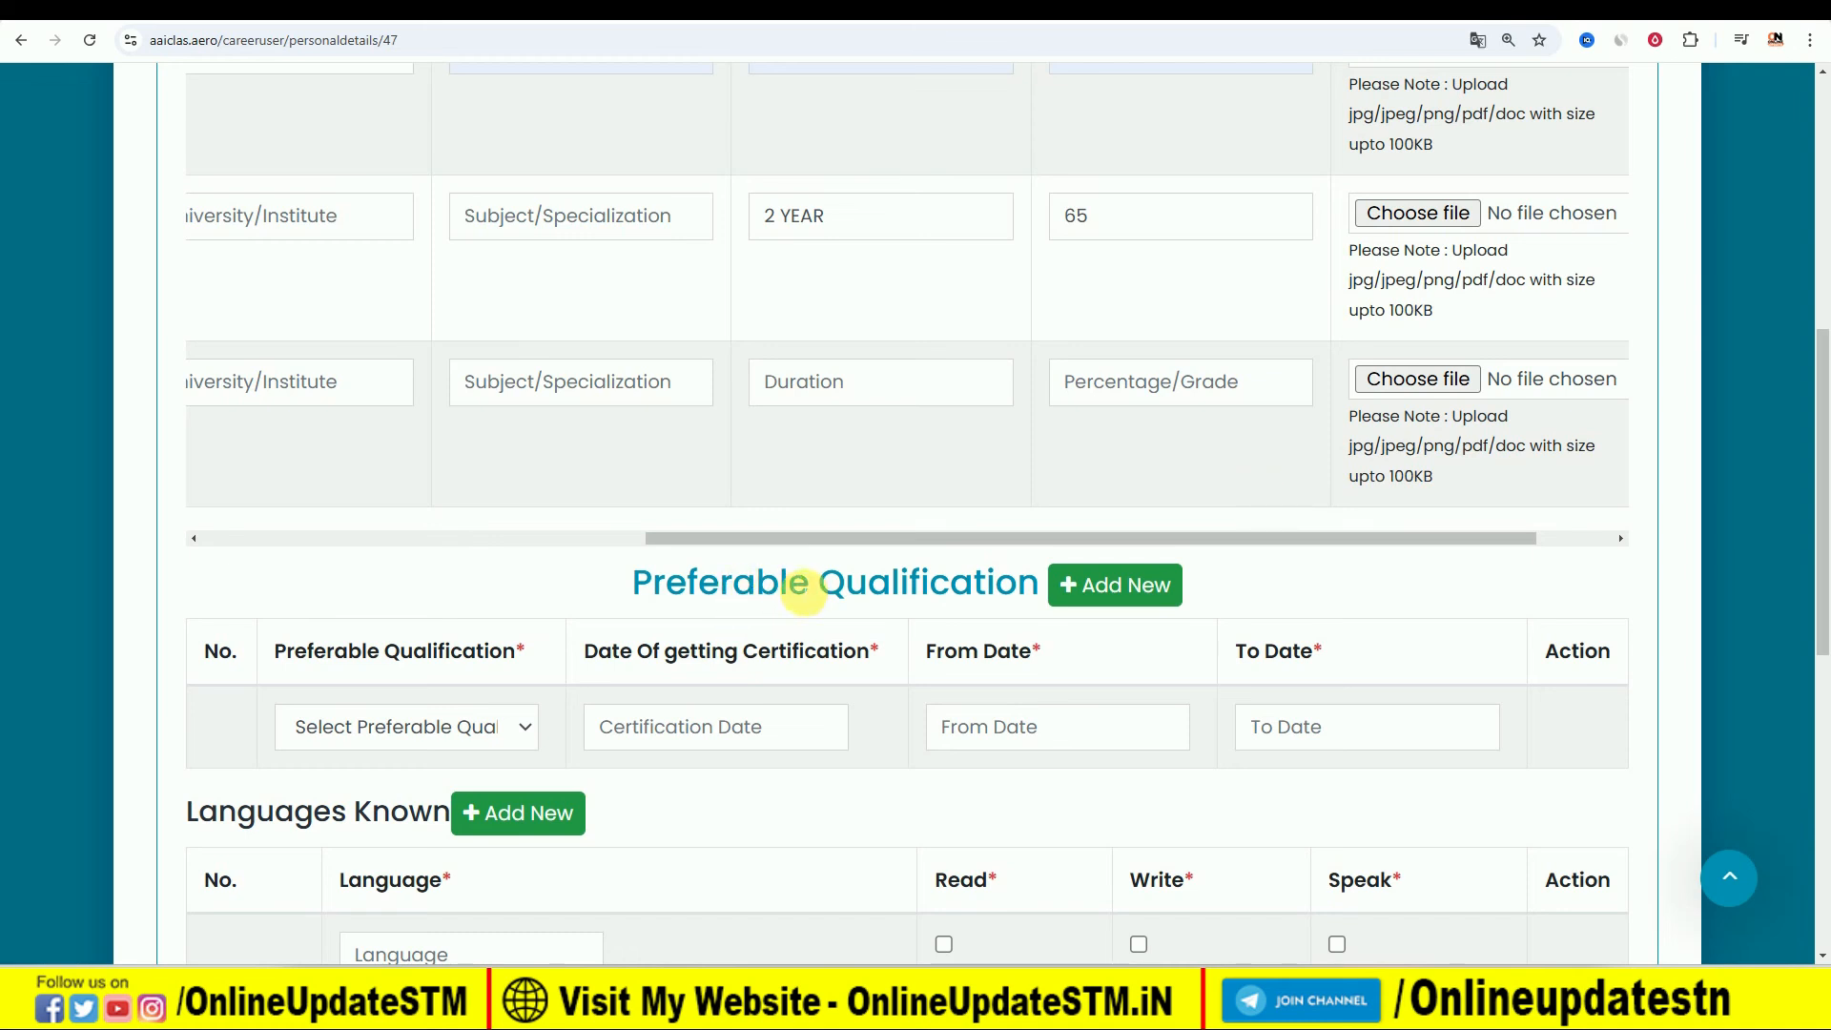
pyautogui.click(484, 730)
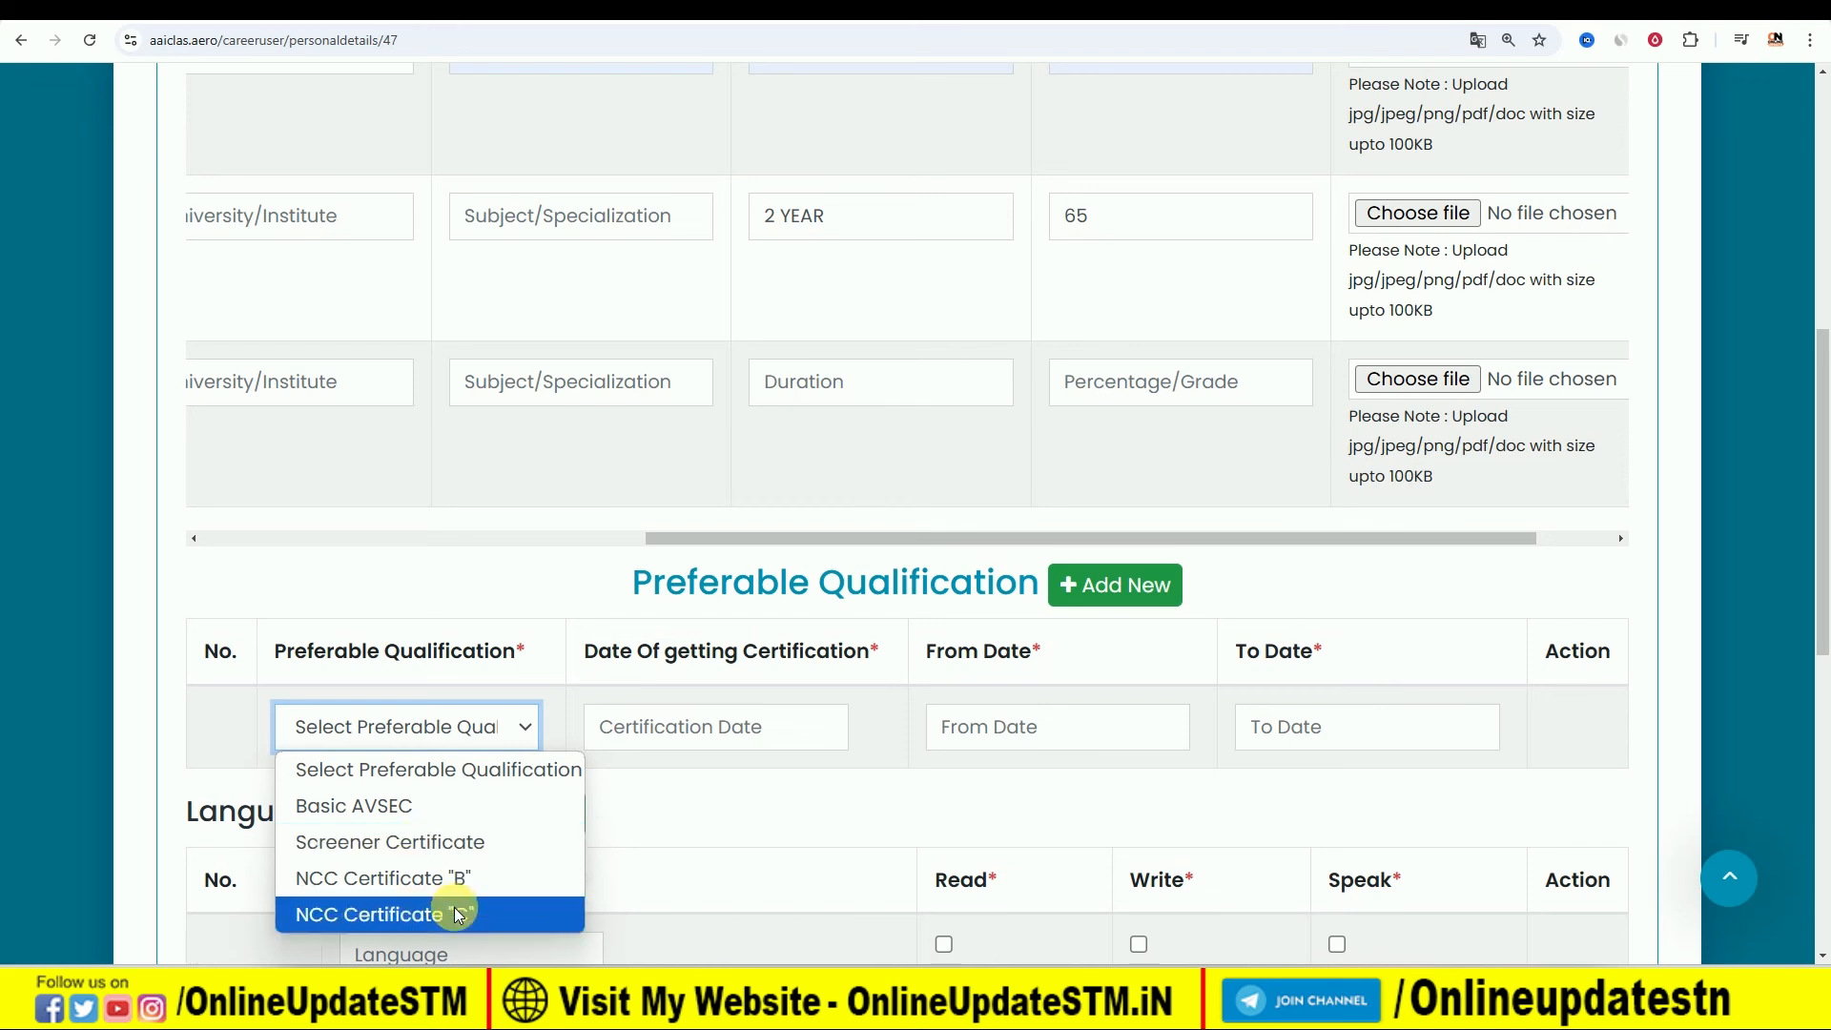
pyautogui.click(532, 627)
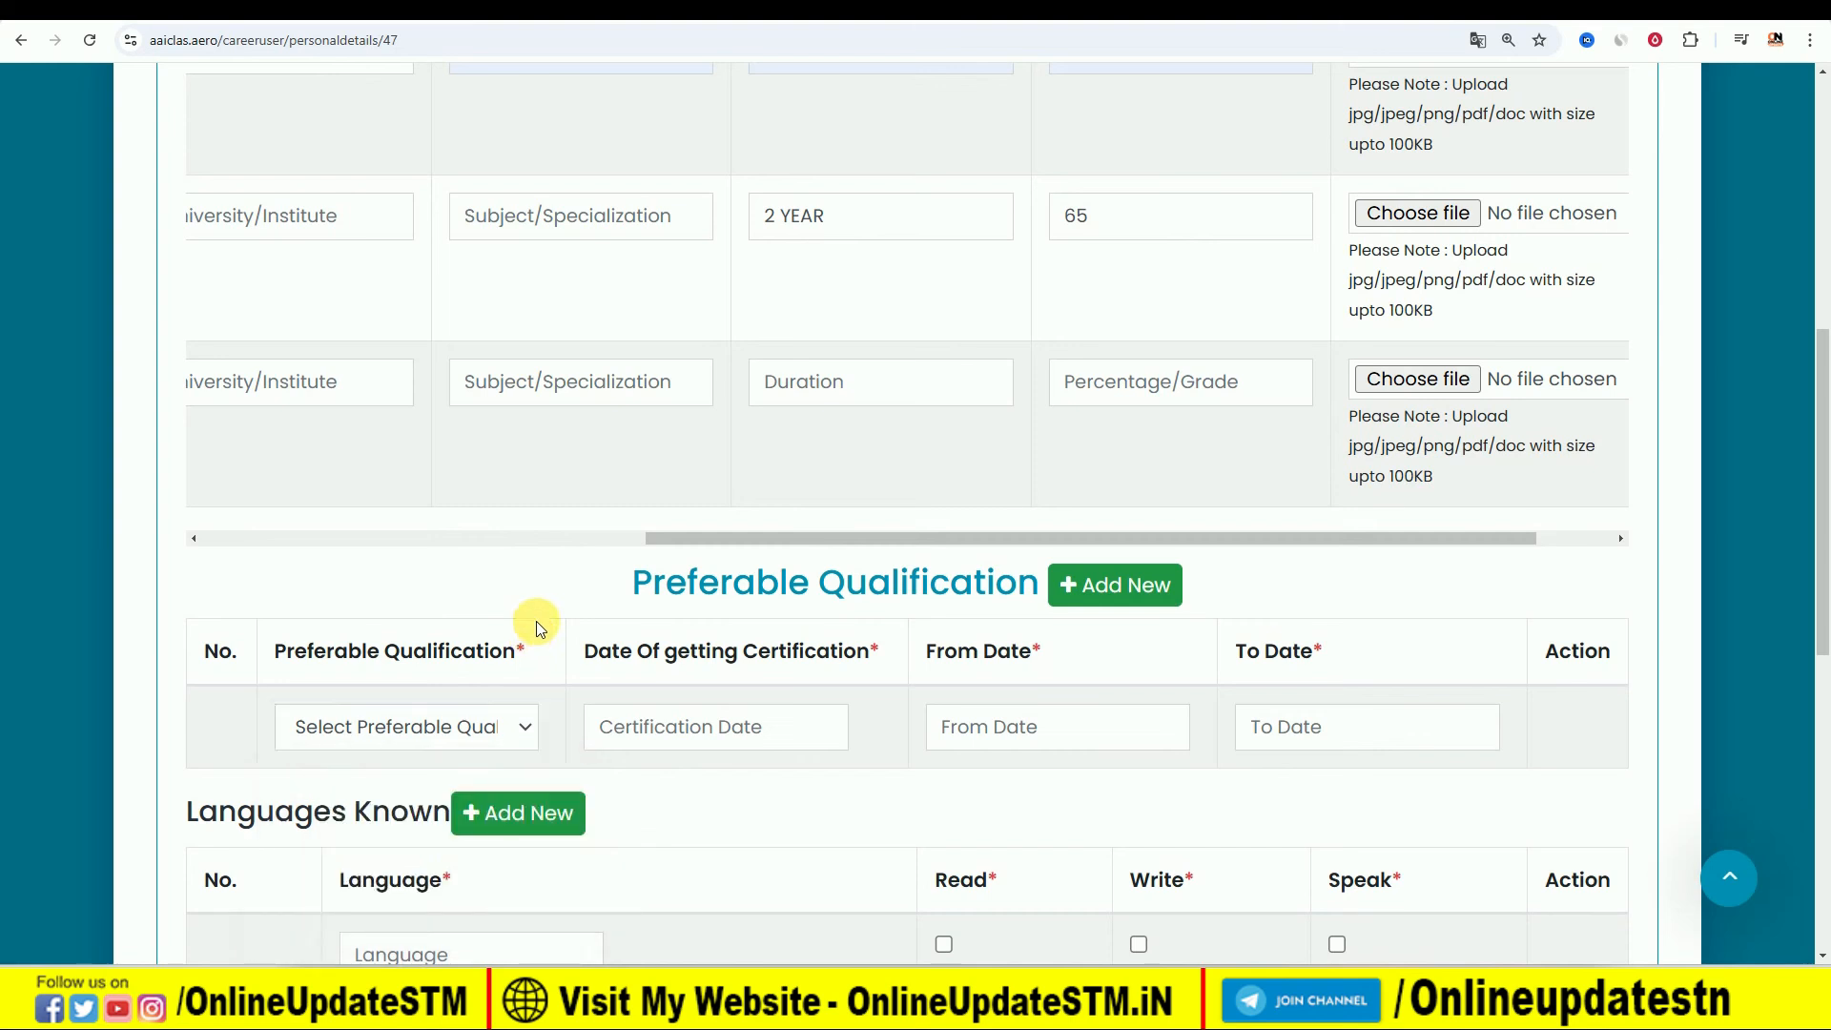
# - Under Languages Known, enter HINDI as the first language and mark it as read, write and speak
pyautogui.scroll(-1, 1074, 761)
pyautogui.scroll(-2, 1072, 763)
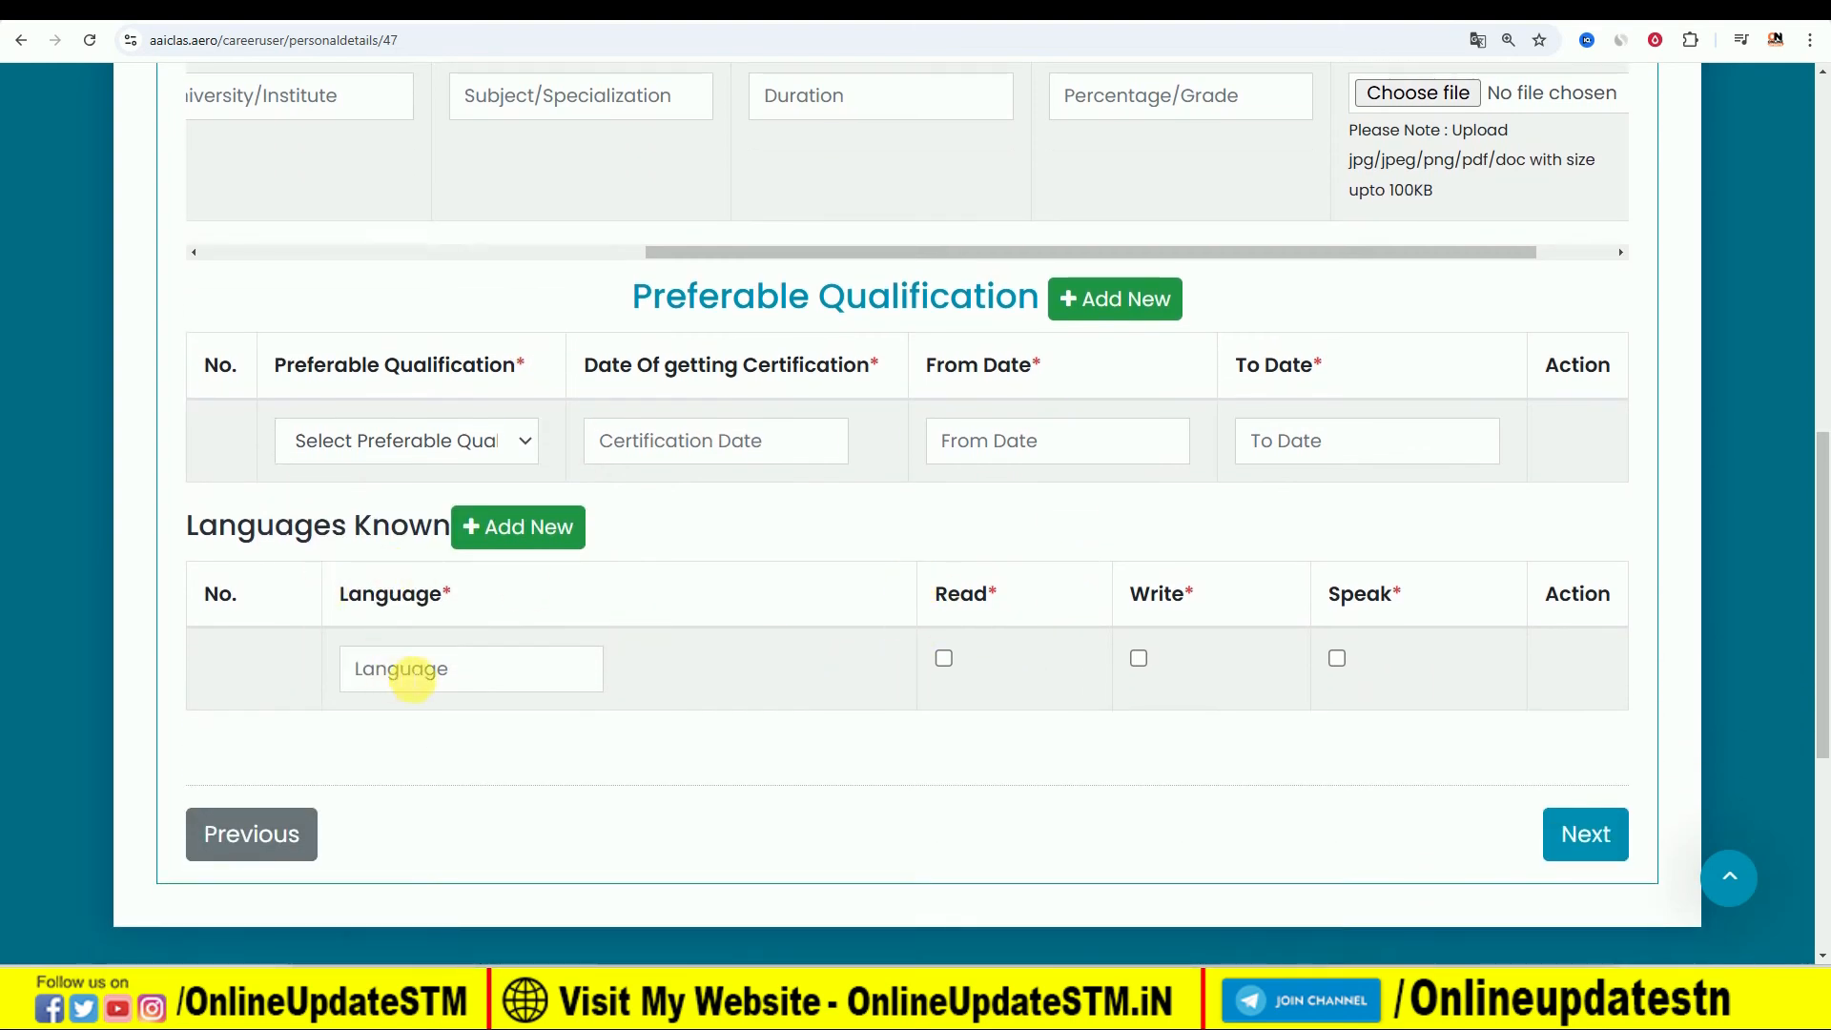
pyautogui.click(412, 672)
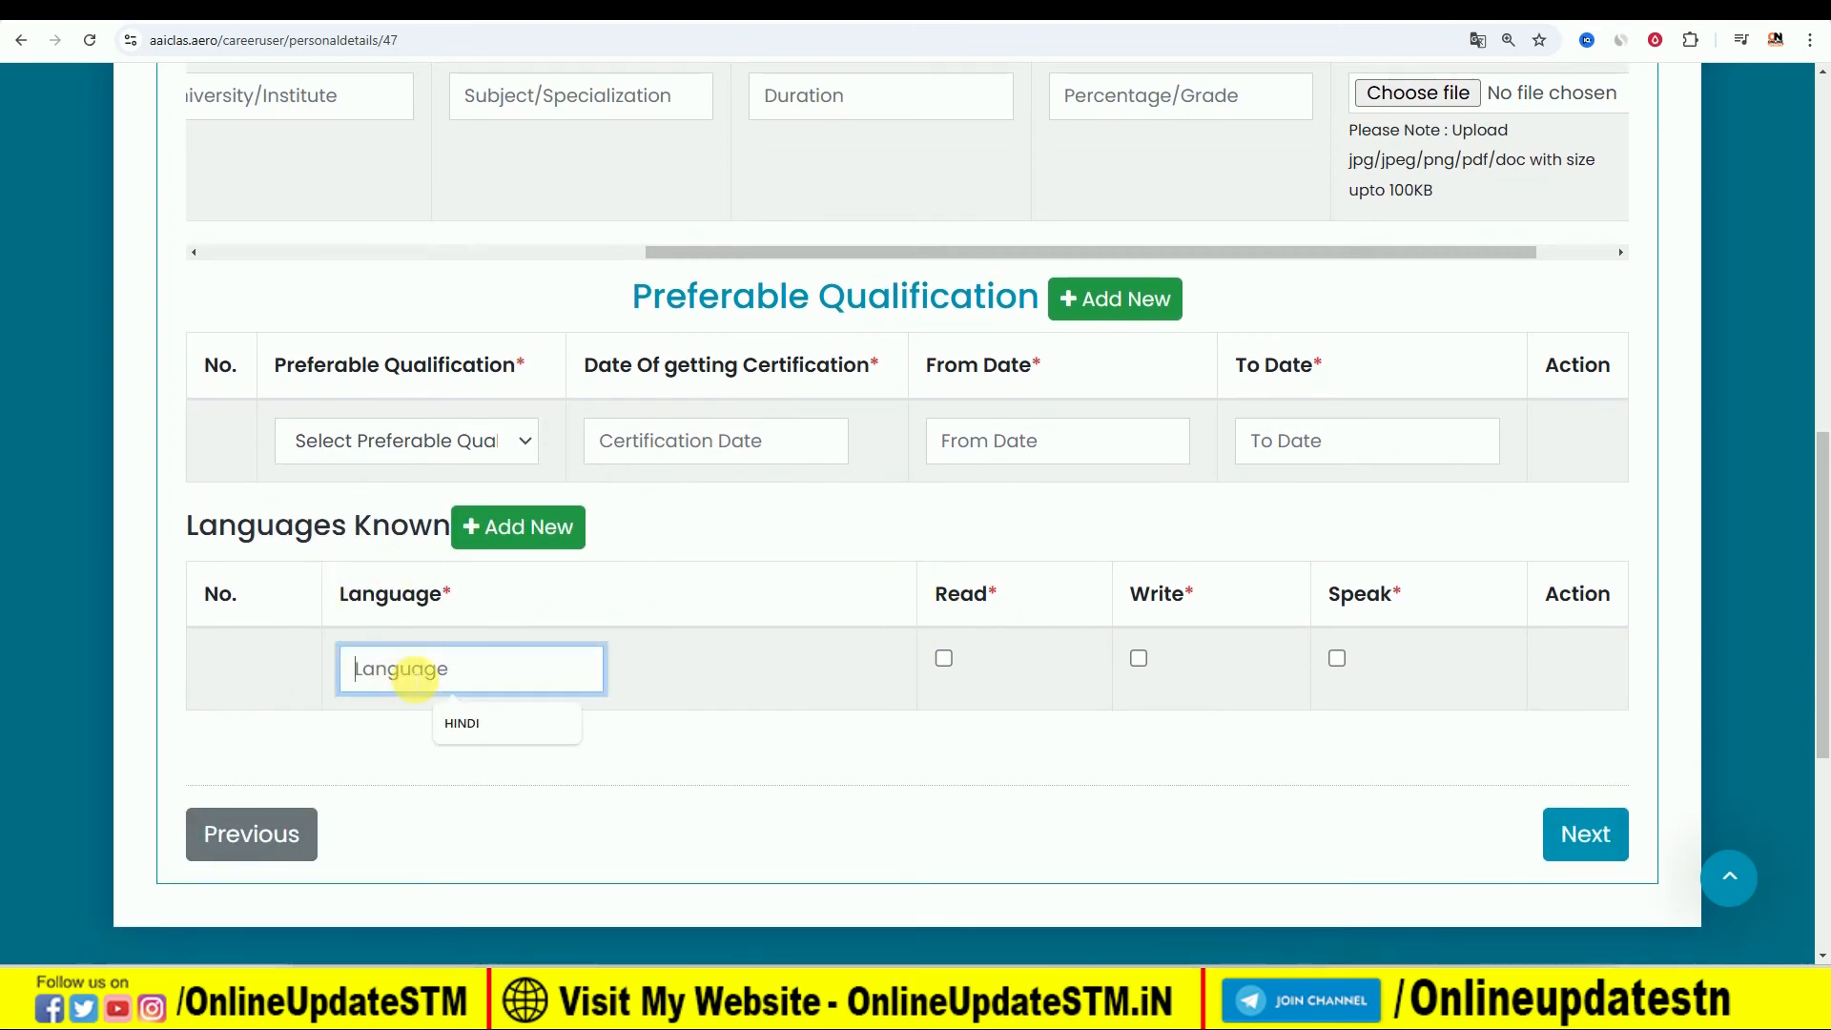
pyautogui.click(477, 728)
pyautogui.click(943, 658)
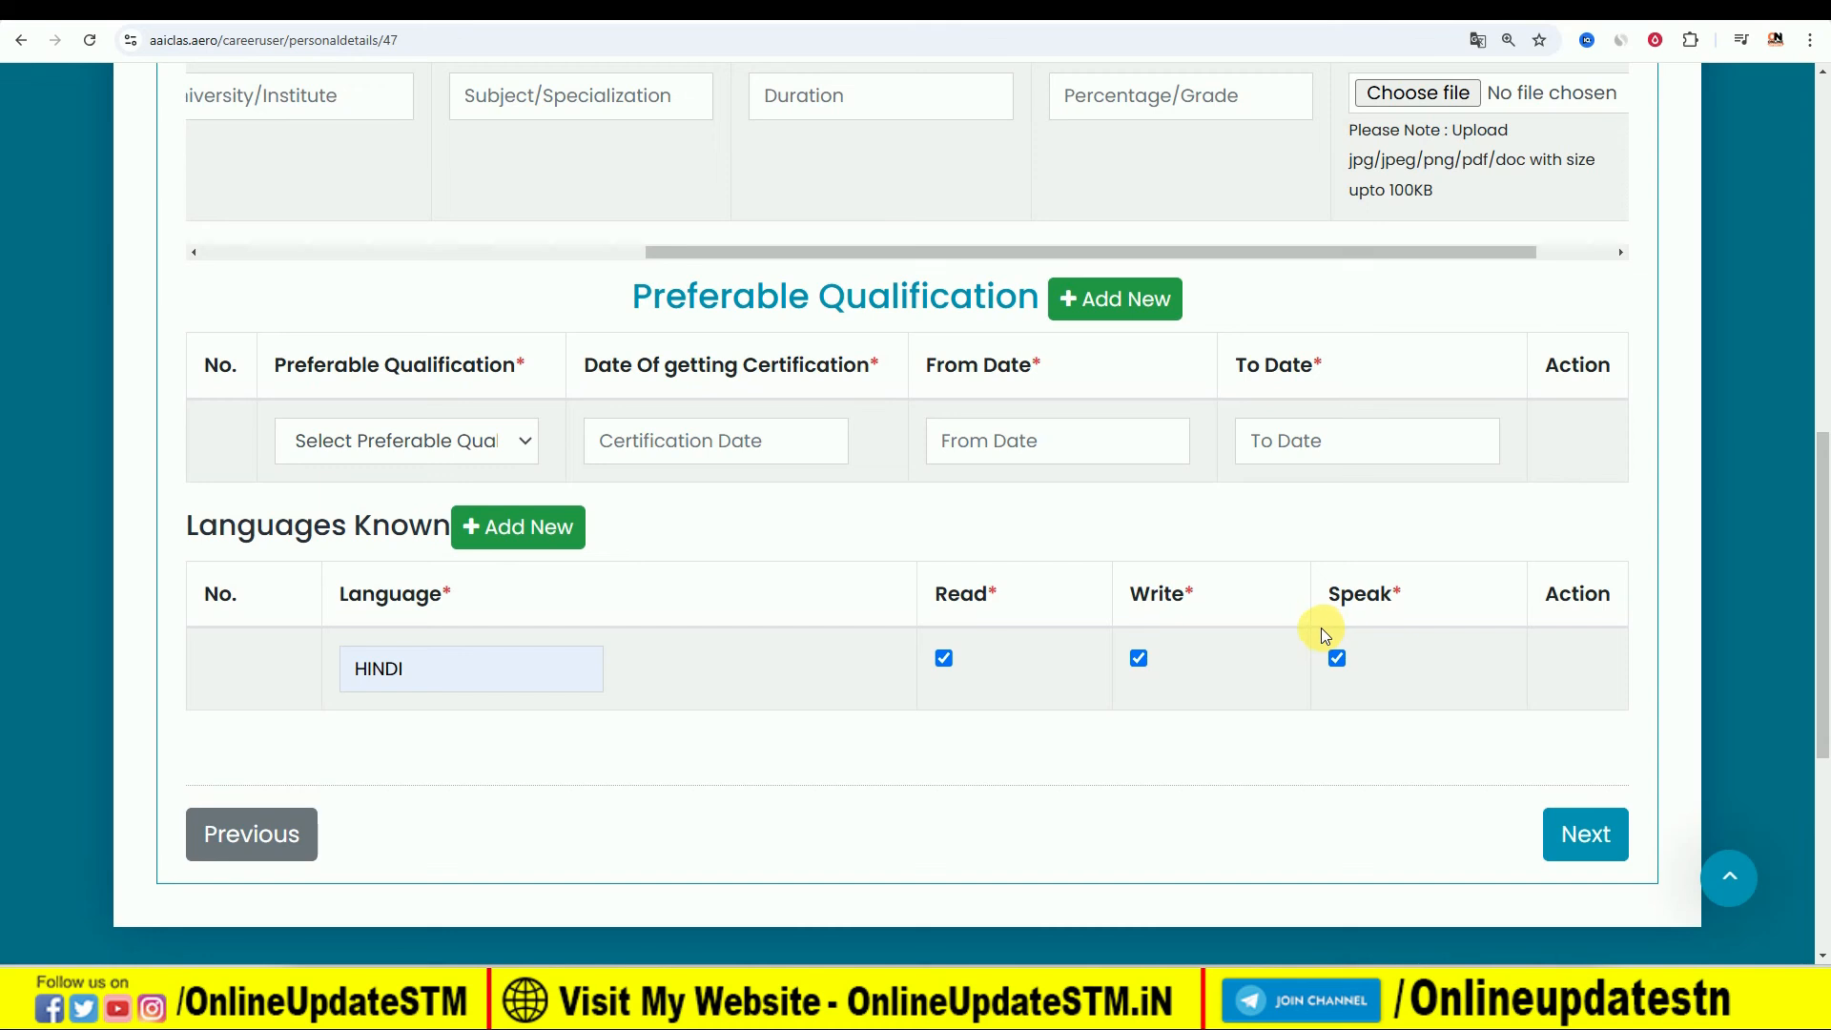
# - Add a second language row for ENGLISH and mark it as read and write
pyautogui.click(515, 527)
pyautogui.click(482, 747)
pyautogui.write('ENGLISH')
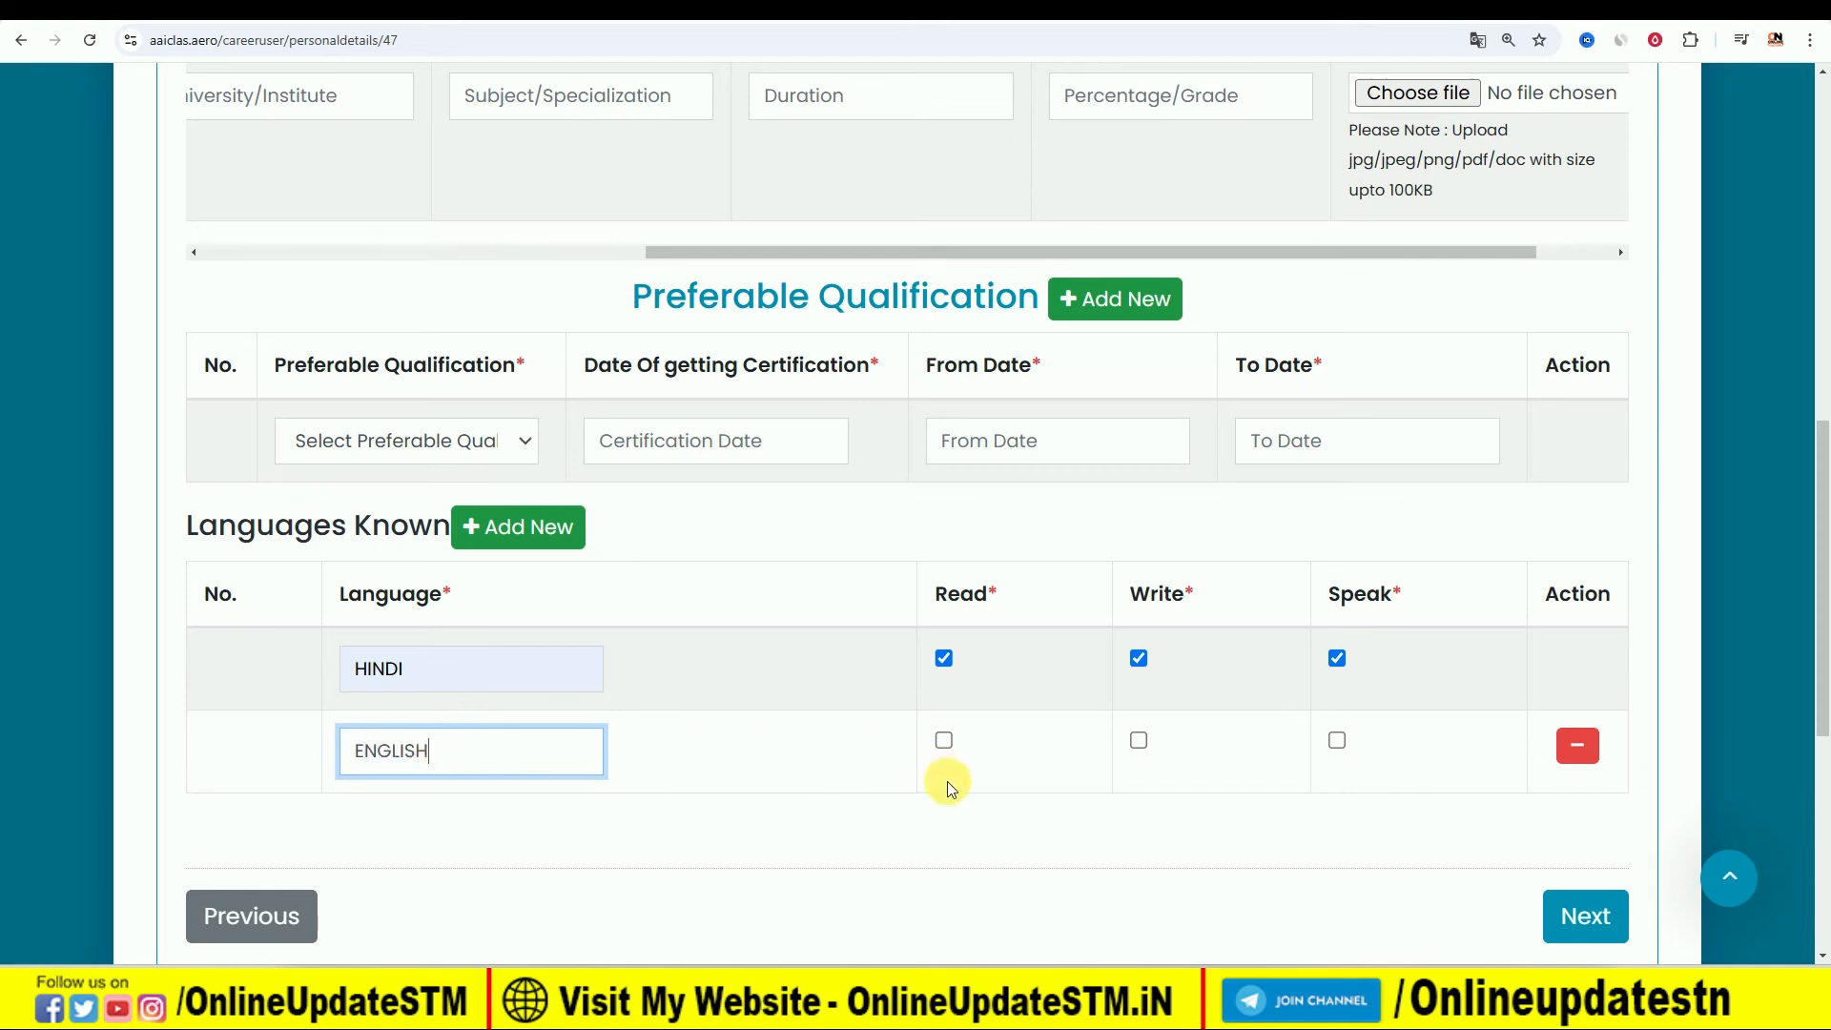
pyautogui.click(942, 741)
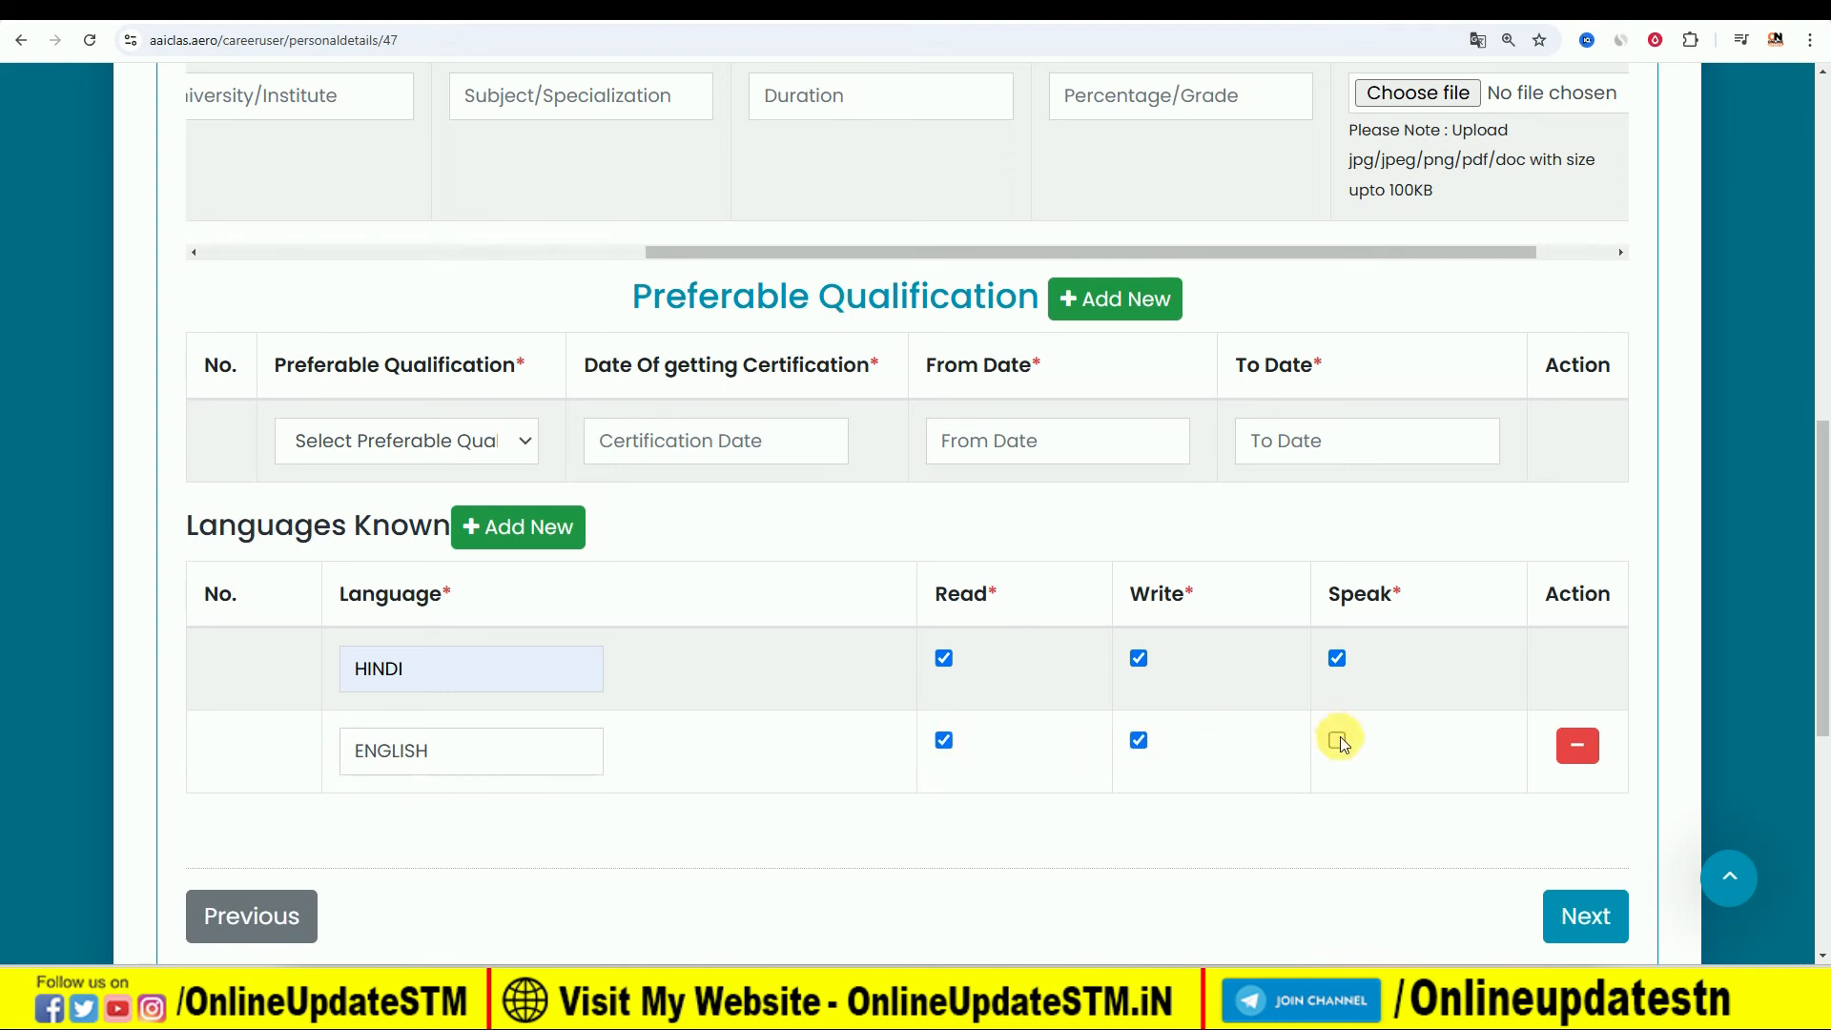
# - Proceed past the Experience section to the Declaration section, leaving the professional experience details empty
pyautogui.click(1582, 911)
pyautogui.scroll(-8, 1580, 910)
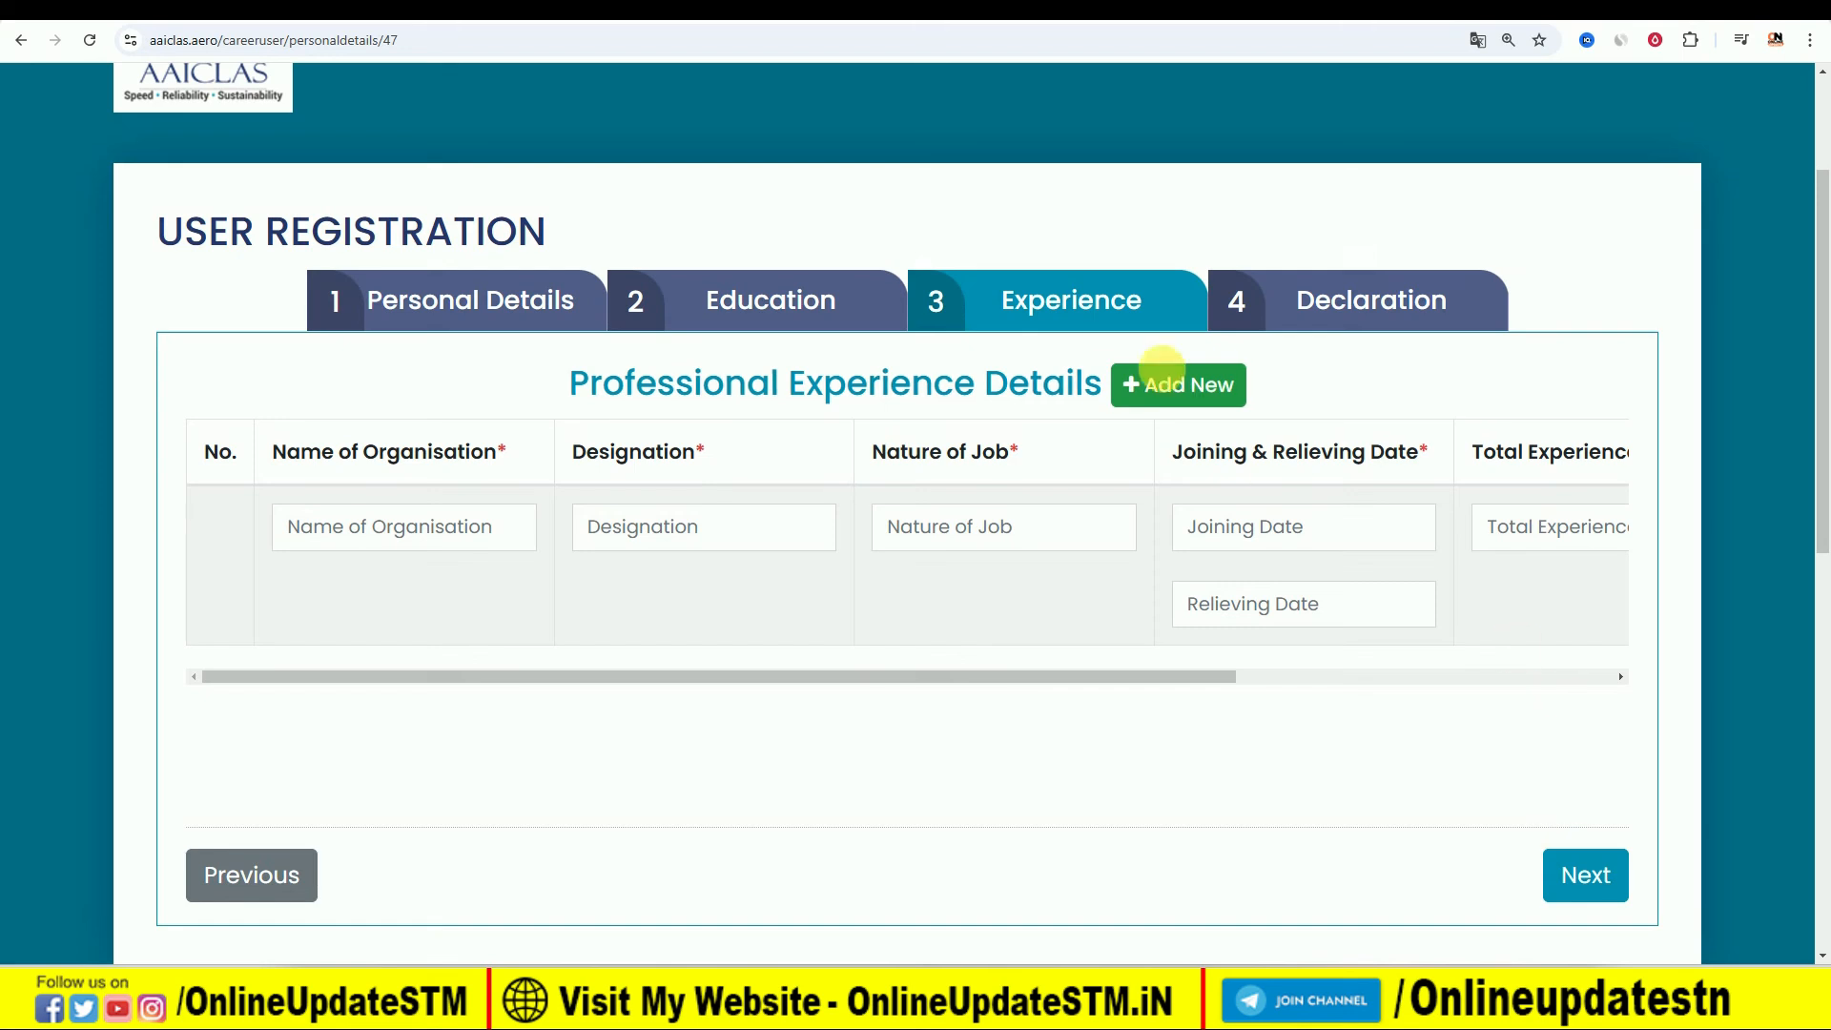
pyautogui.click(1587, 882)
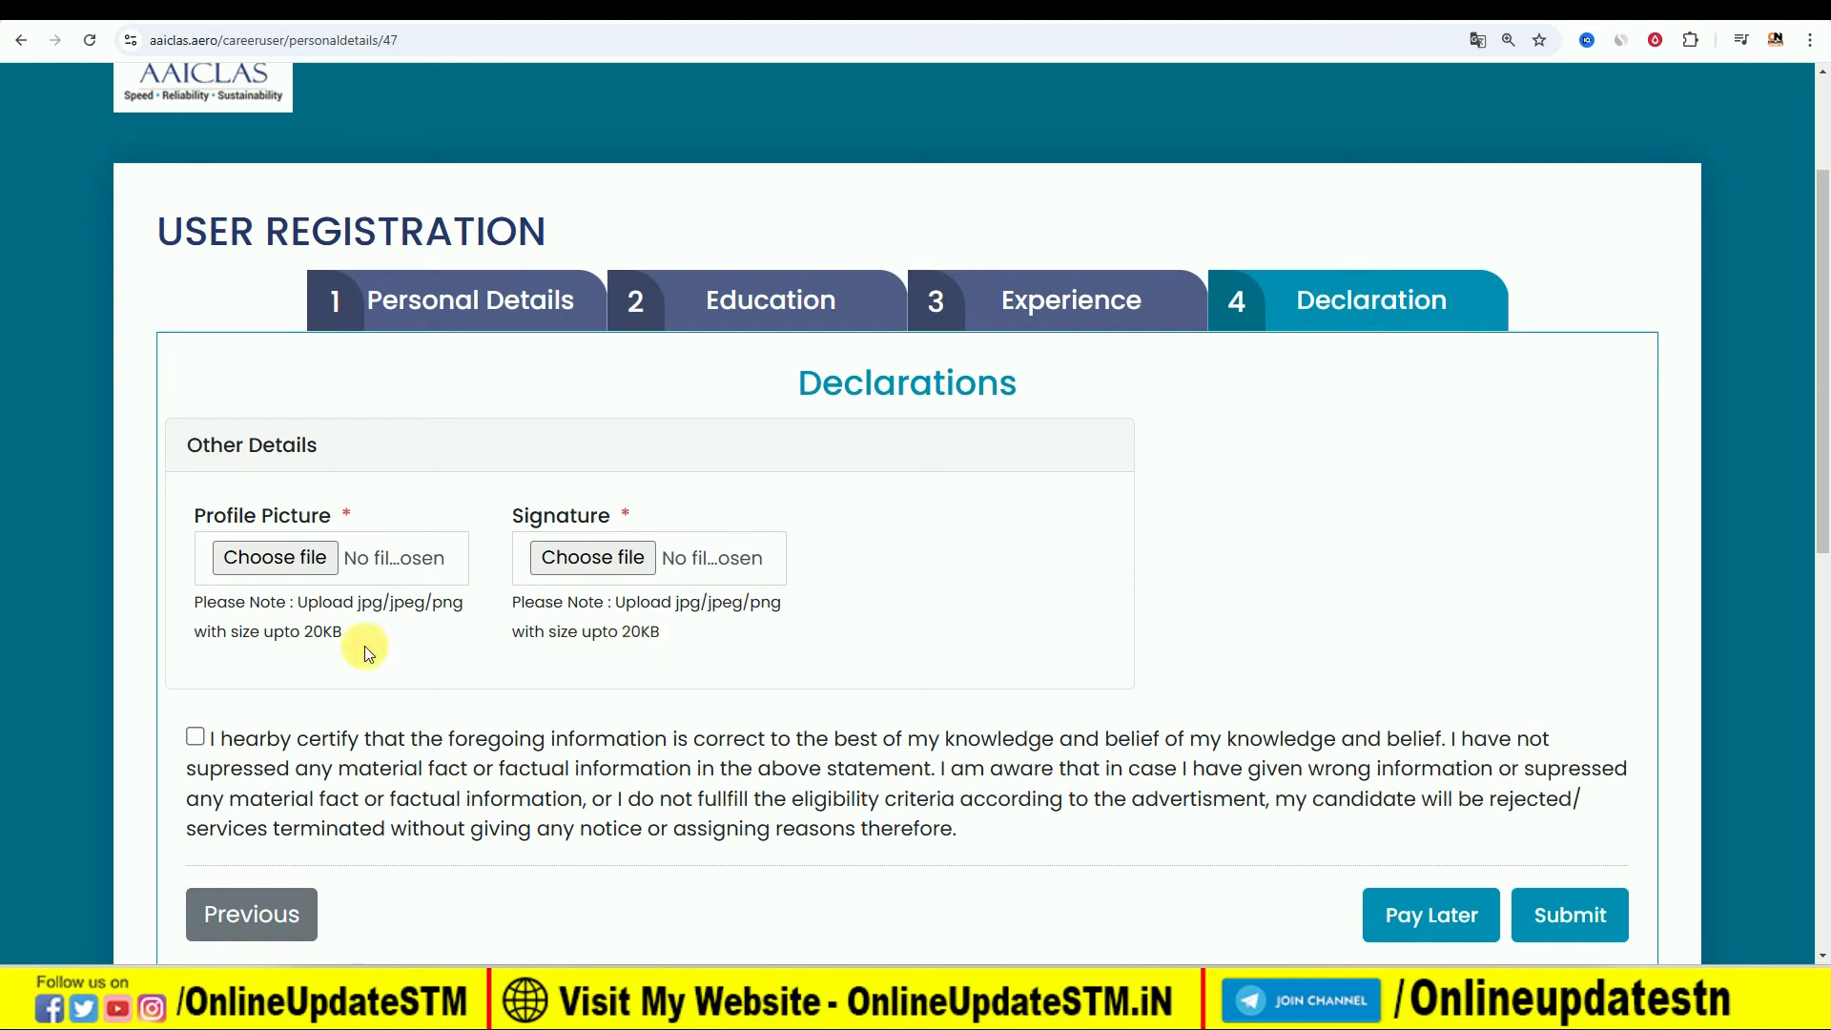
# - Accept the certification statement in the Declarations section and choose the Pay Later option
pyautogui.click(196, 737)
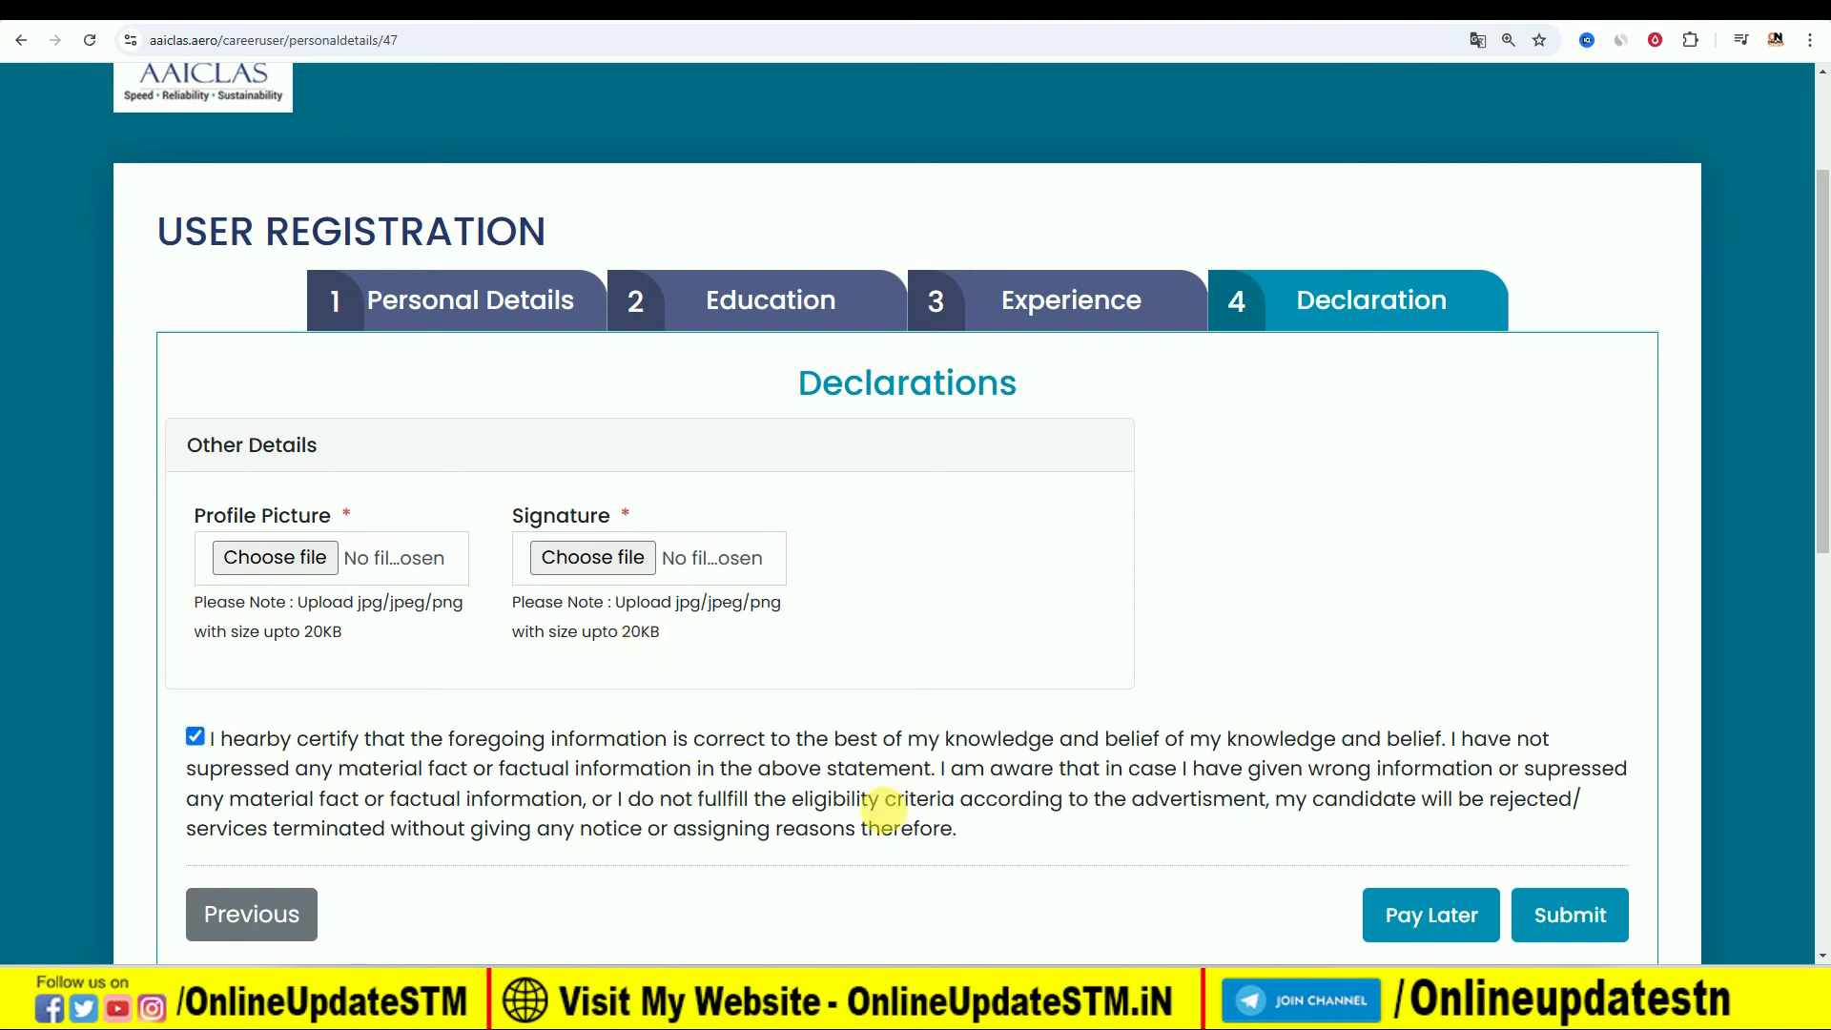
pyautogui.click(1413, 917)
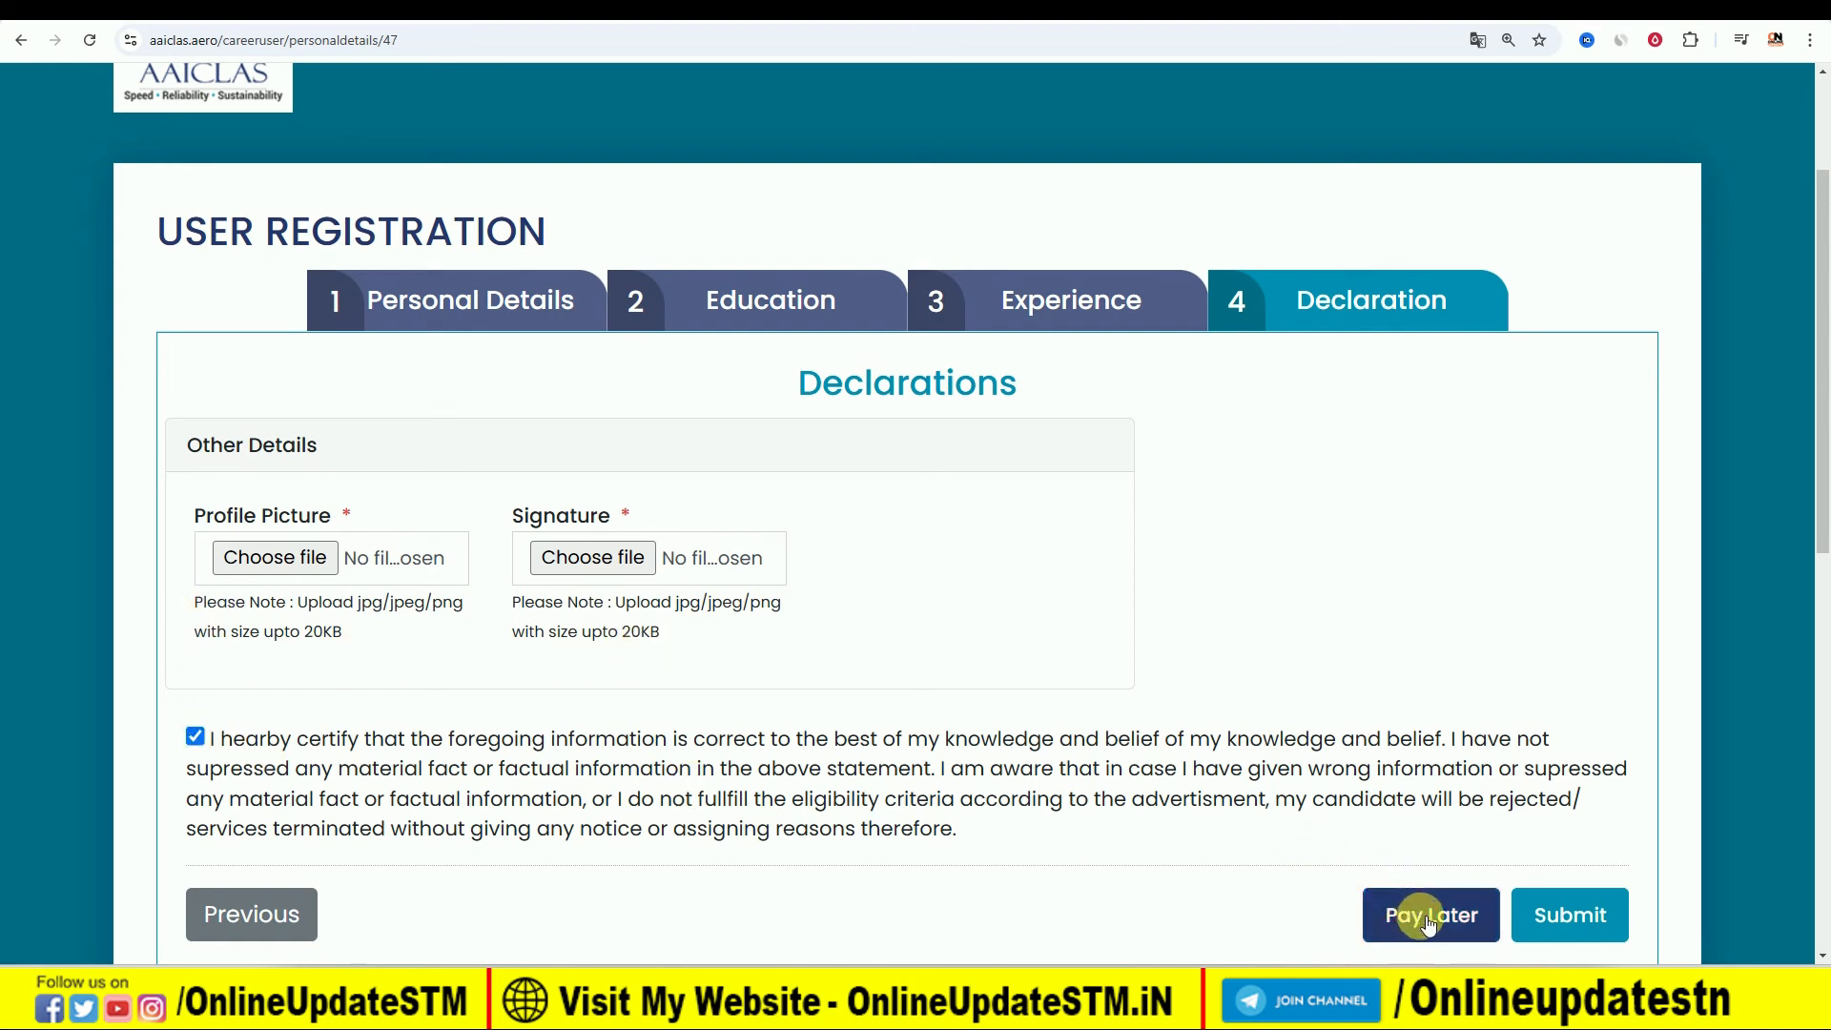
pyautogui.click(1430, 921)
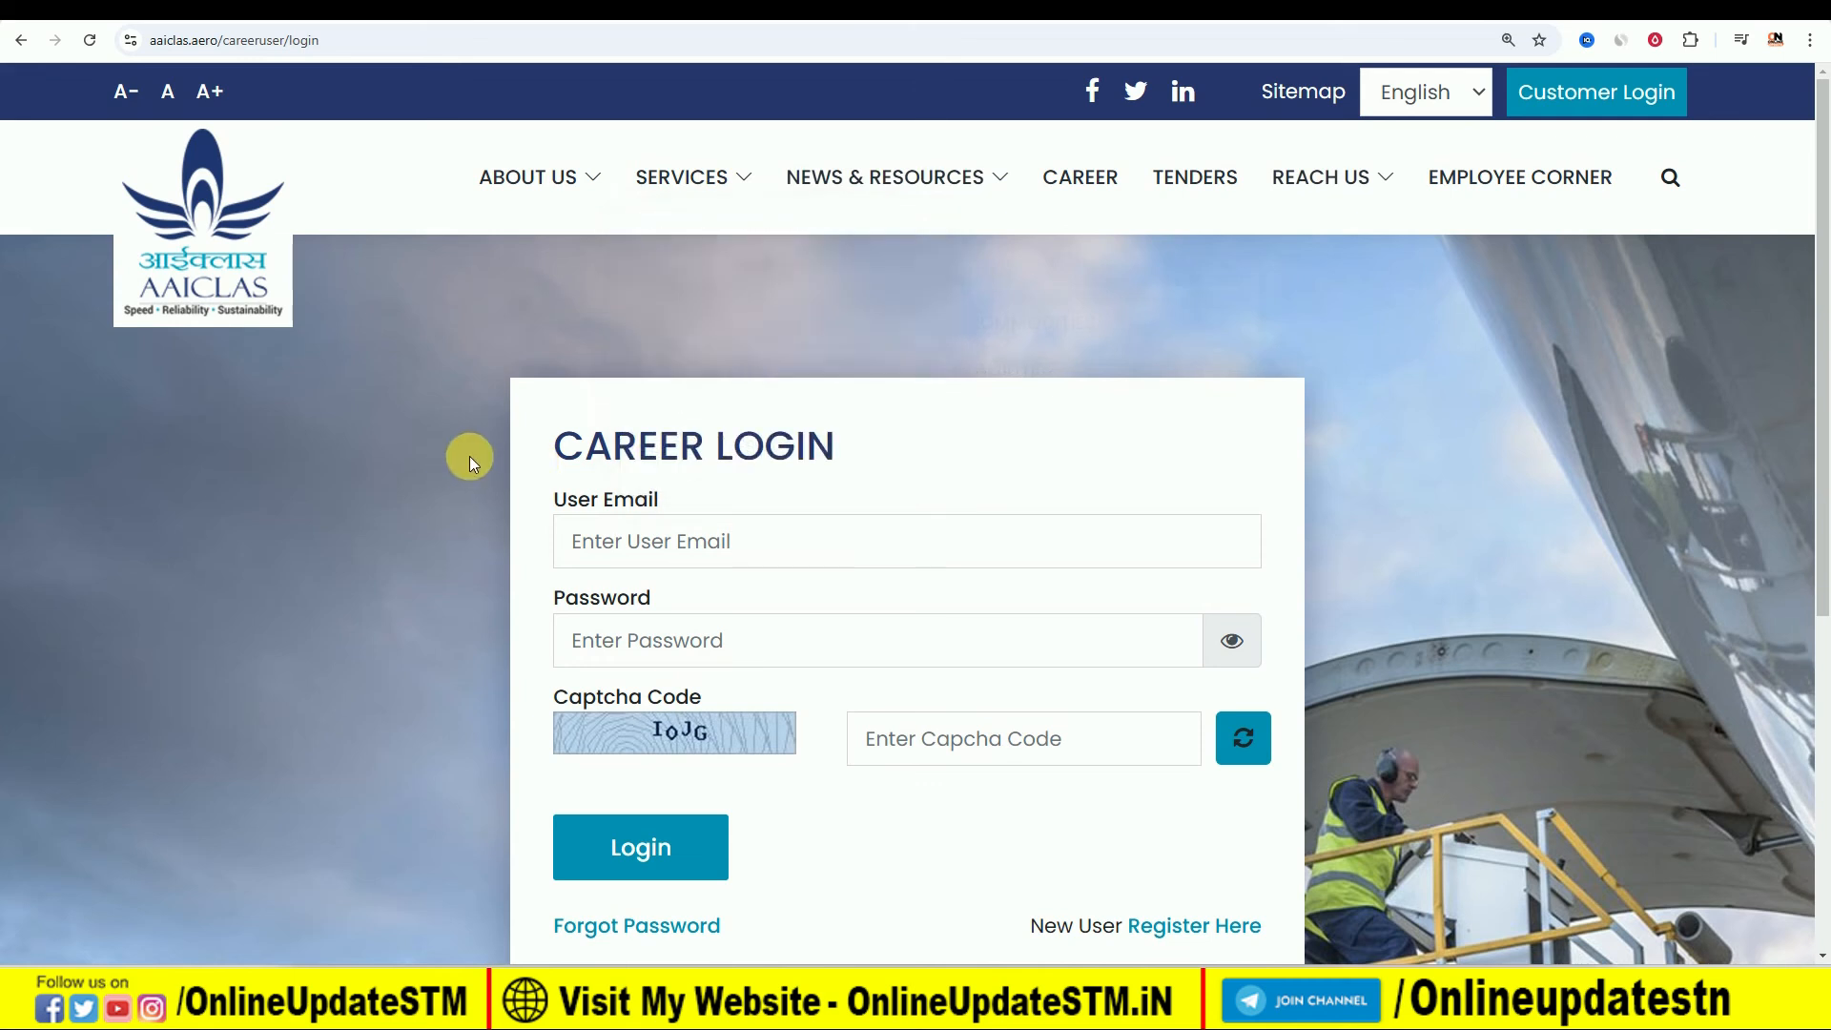
pyautogui.scroll(-5, 1501, 503)
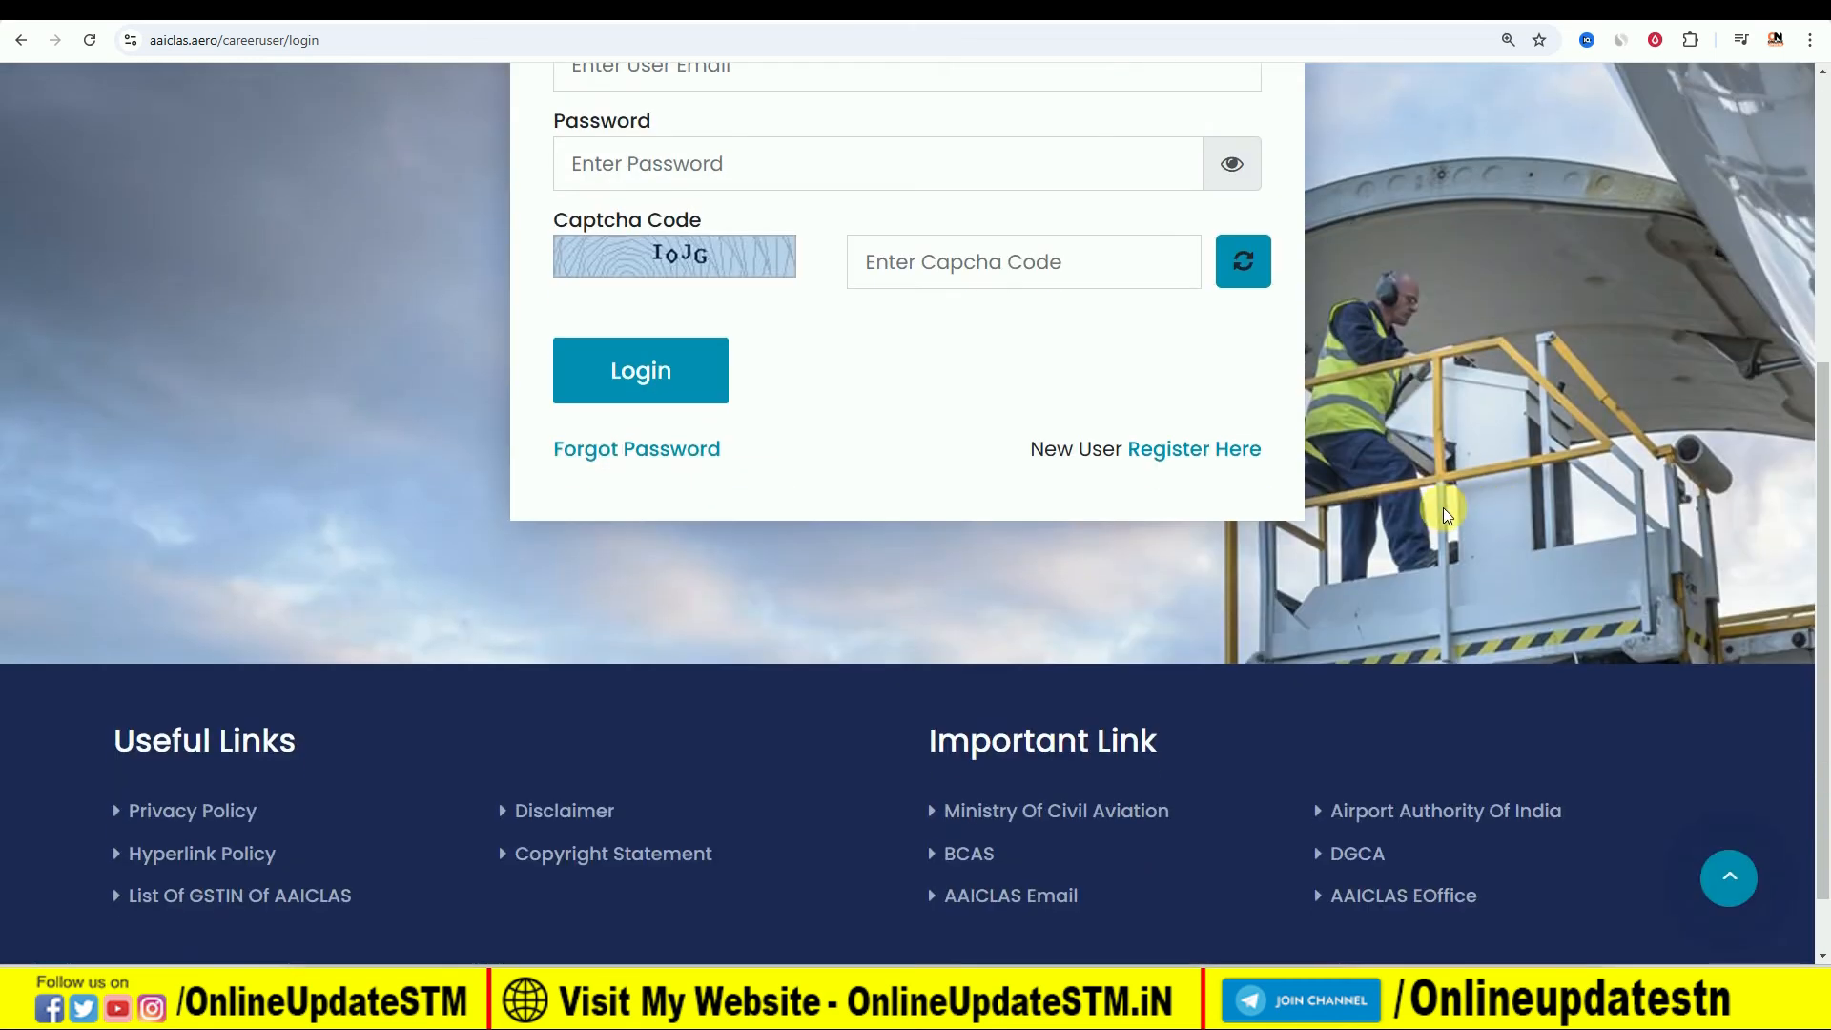
pyautogui.scroll(-1, 1356, 617)
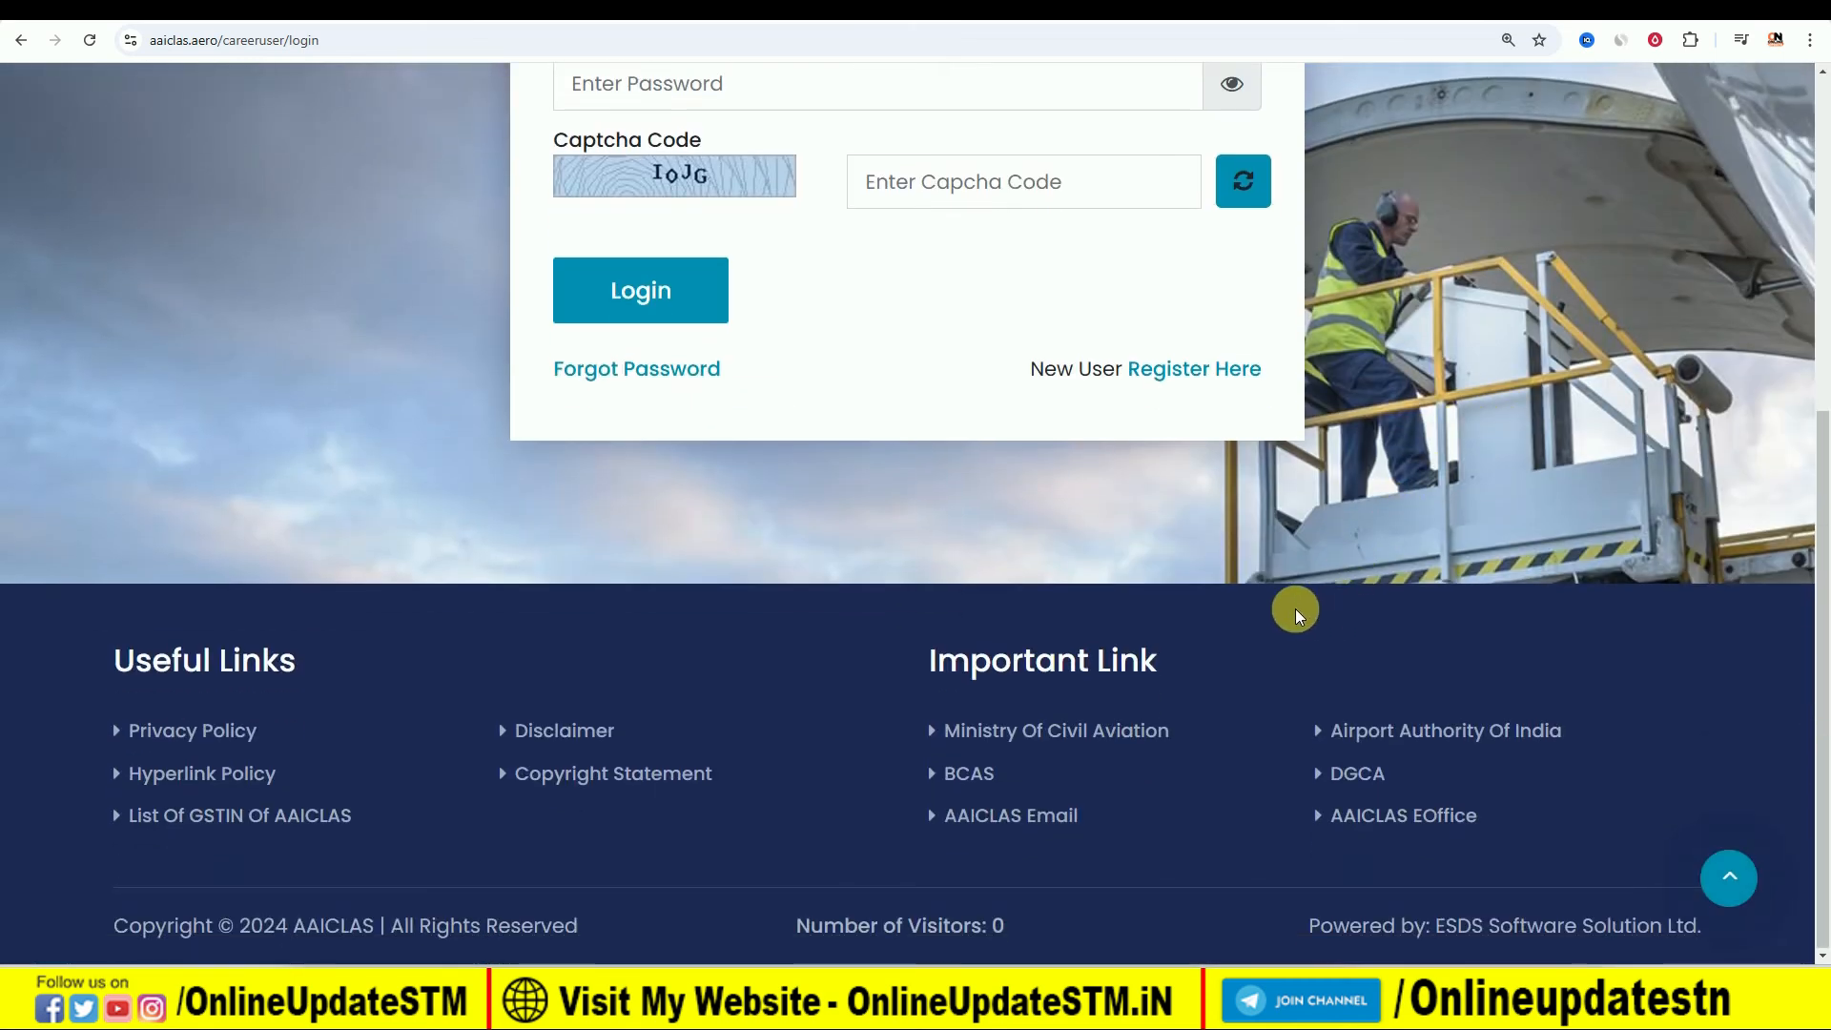
pyautogui.scroll(5, 1295, 608)
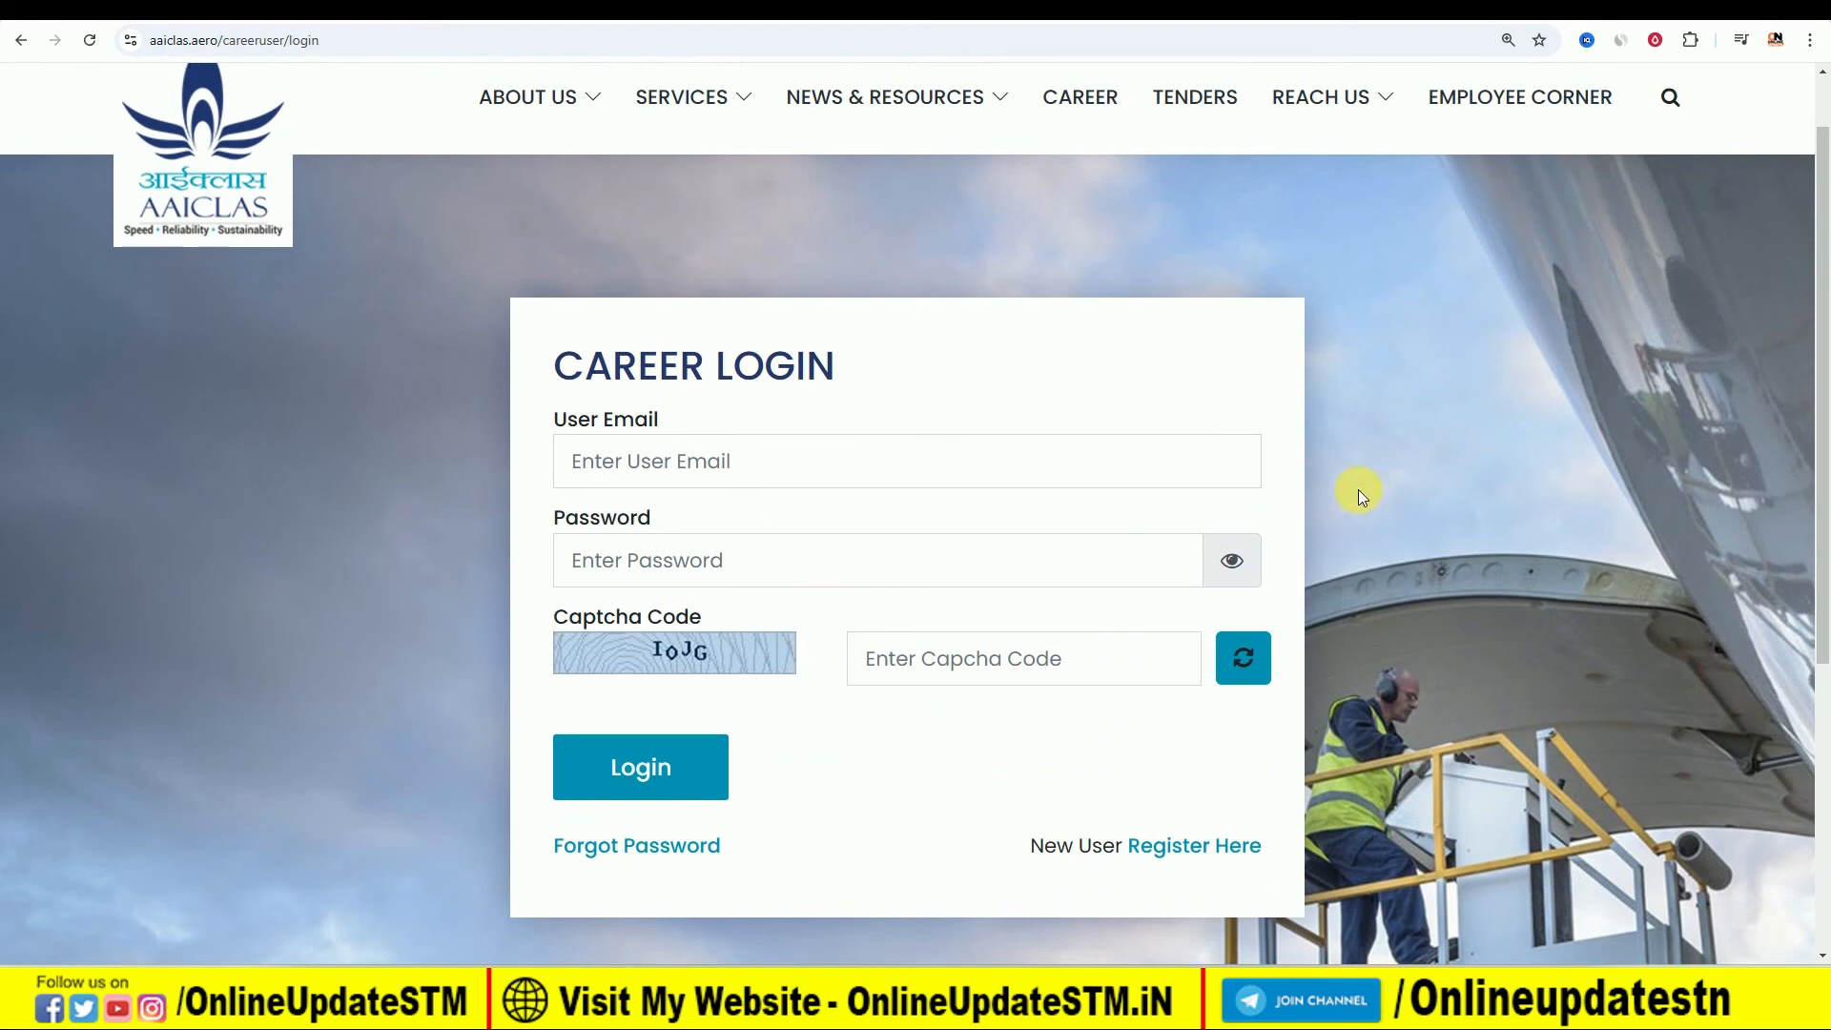